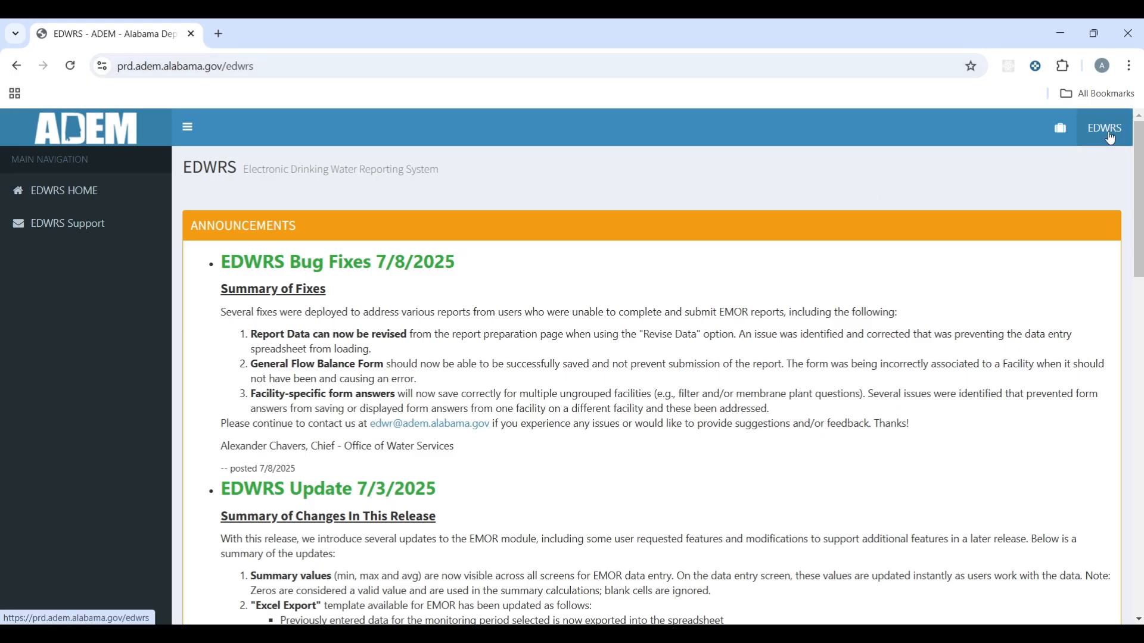
# Step: Go back to the EDWRS announcements page and scroll down to the Welcome and Sign In panels
pyautogui.click(1065, 133)
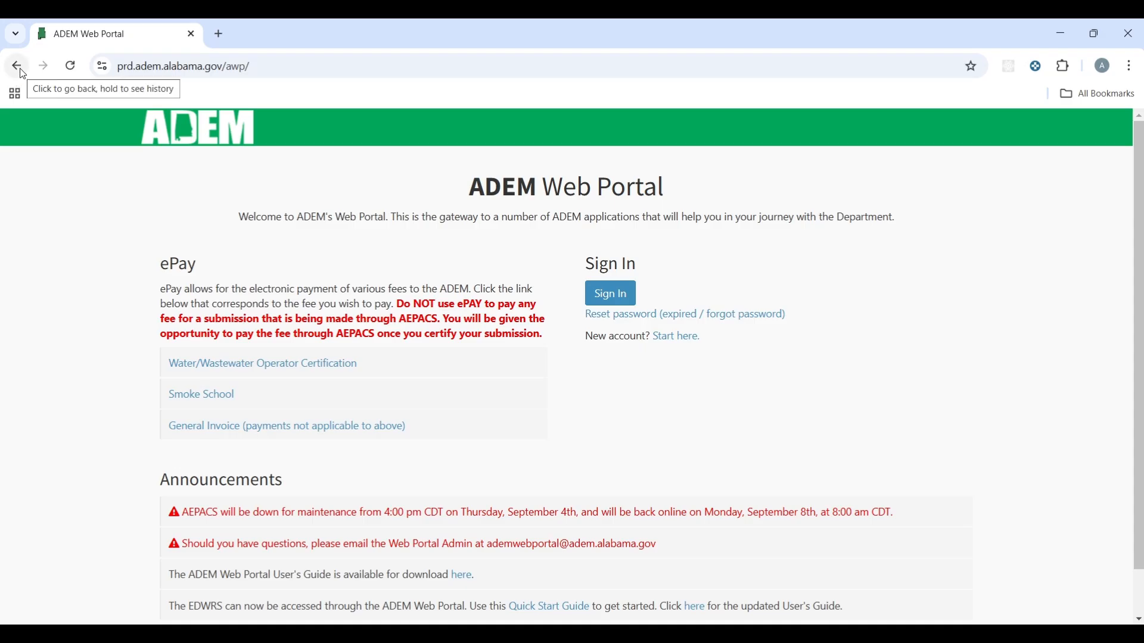
pyautogui.click(21, 70)
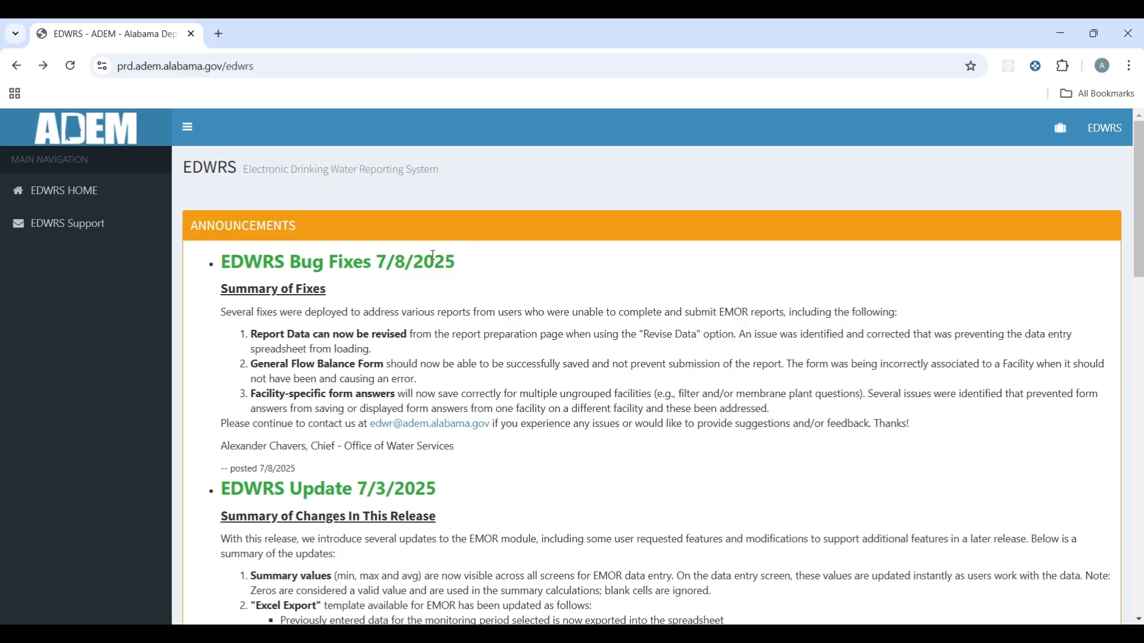
pyautogui.scroll(-1, 433, 255)
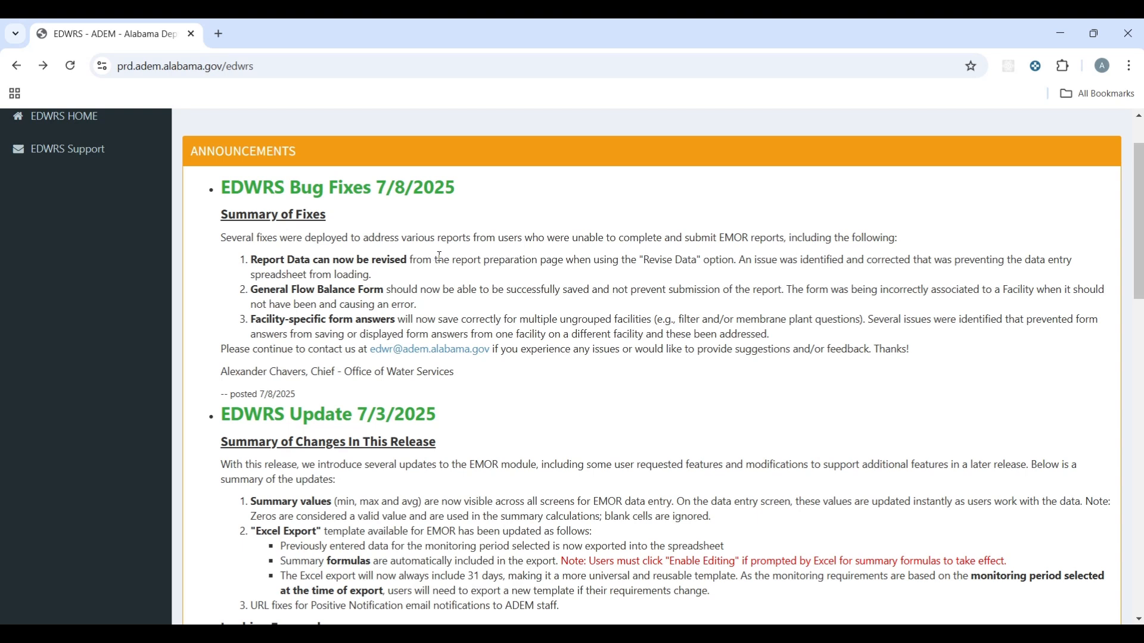
pyautogui.scroll(-4, 440, 256)
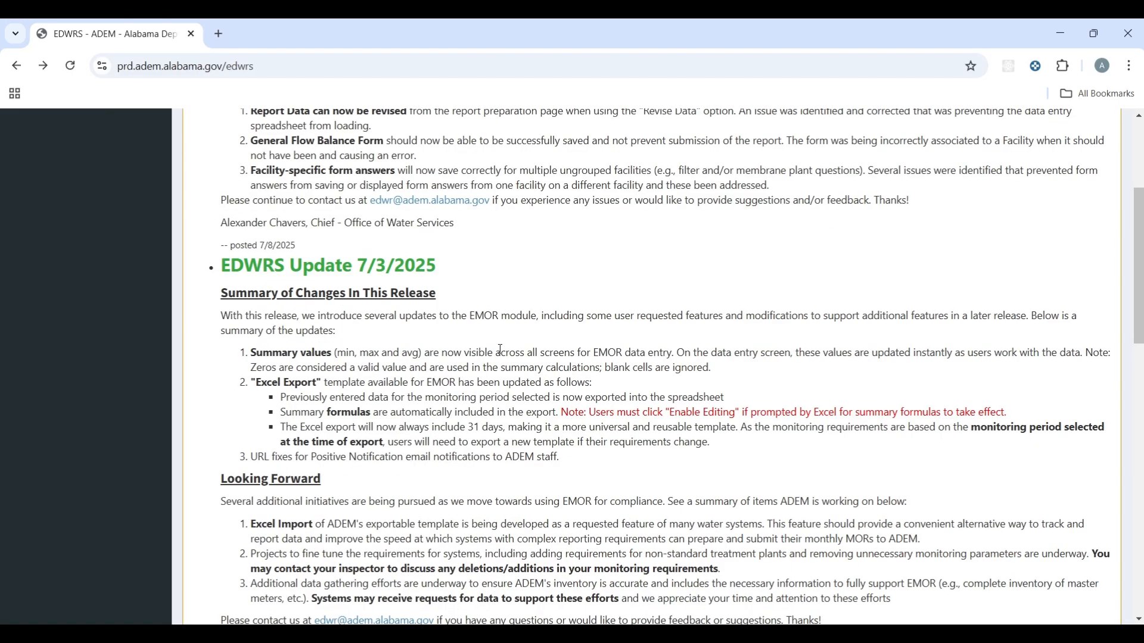
pyautogui.scroll(-1, 503, 352)
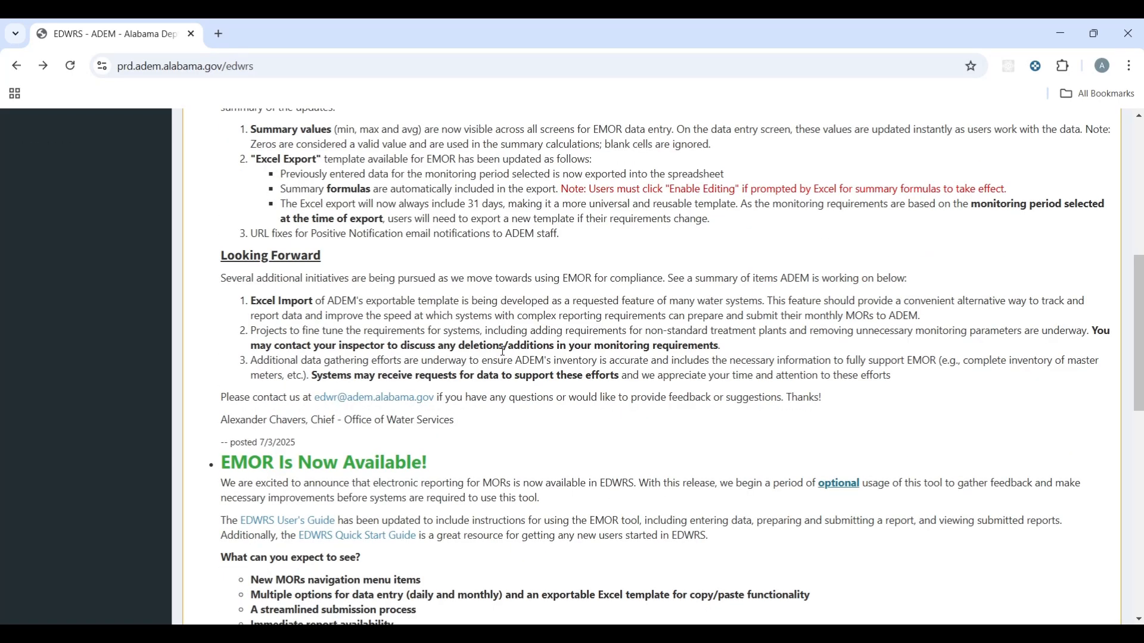
pyautogui.scroll(-4, 503, 352)
pyautogui.scroll(-5, 504, 352)
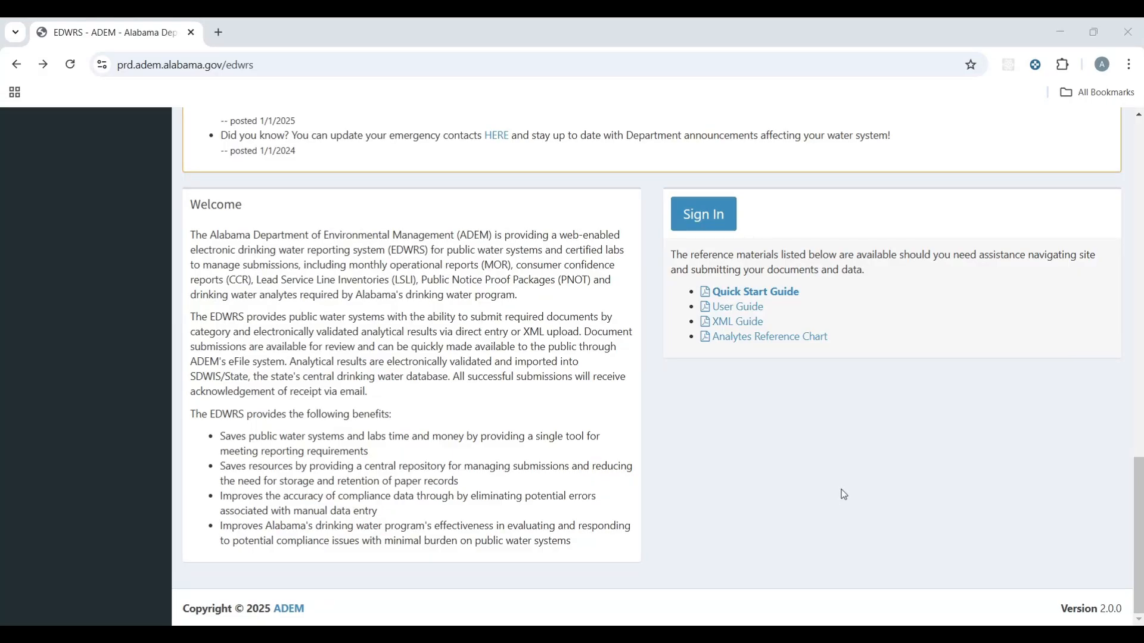
# Step: From the Sign In page, choose 'Start here.' for a new account and scroll through the Terms & Conditions
pyautogui.click(715, 226)
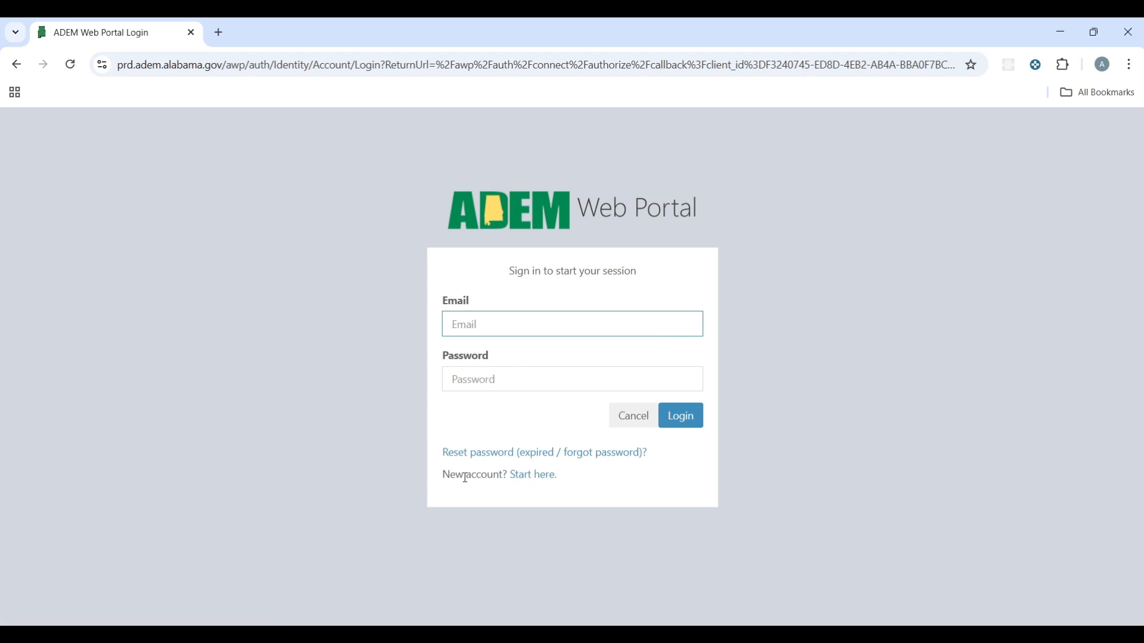
pyautogui.click(547, 482)
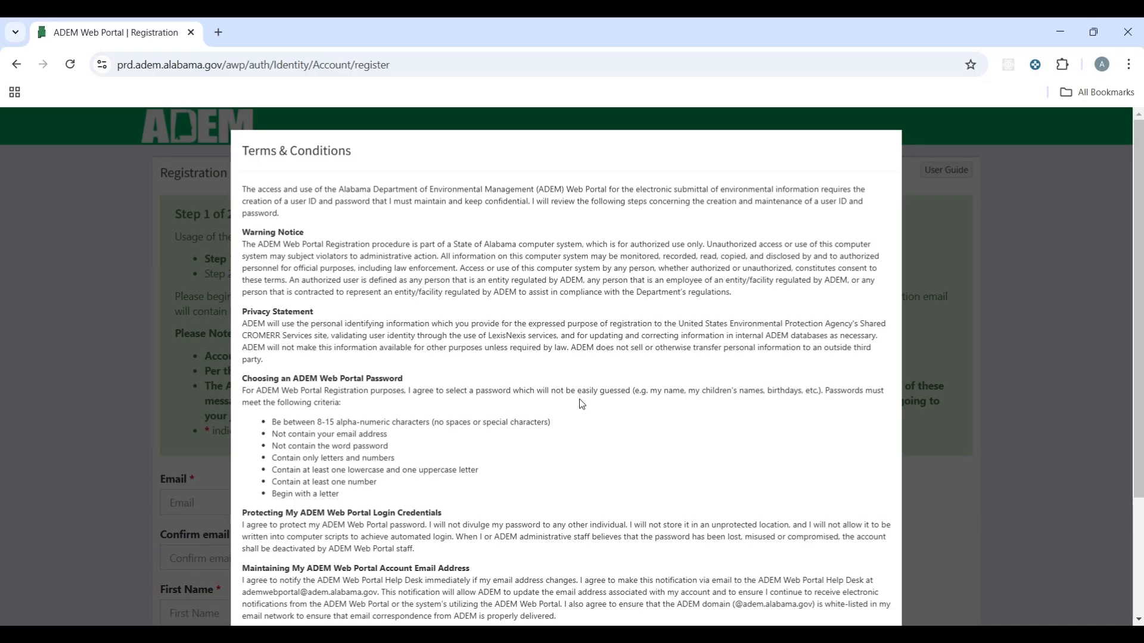
pyautogui.scroll(-5, 592, 322)
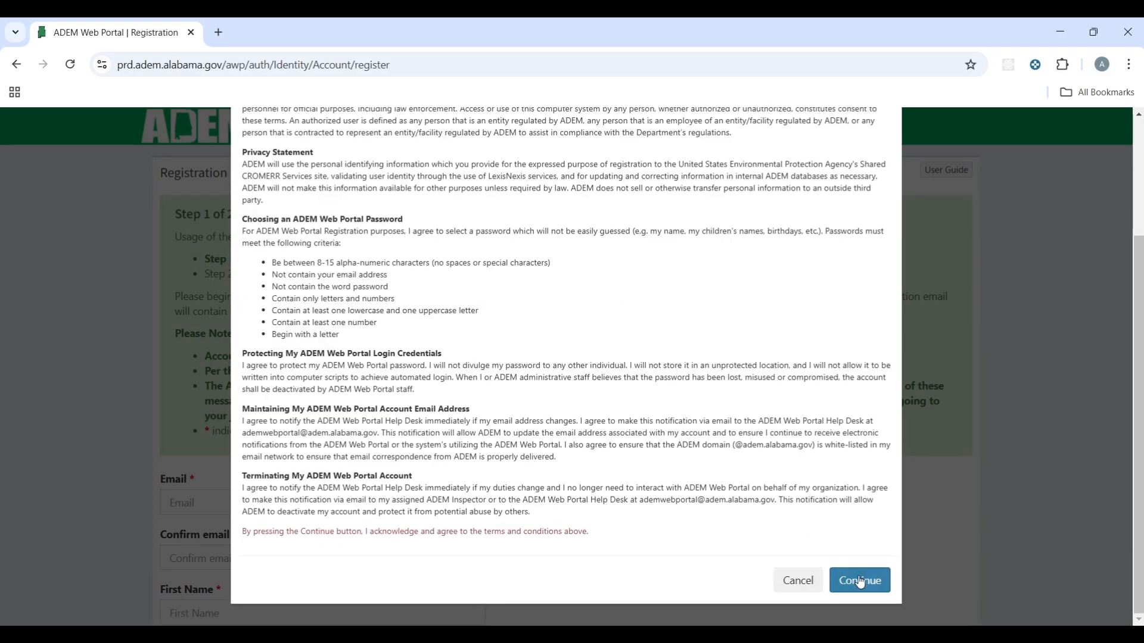
# Step: Accept the terms, then enter the test e-mail address in Email and Confirm email
pyautogui.click(864, 586)
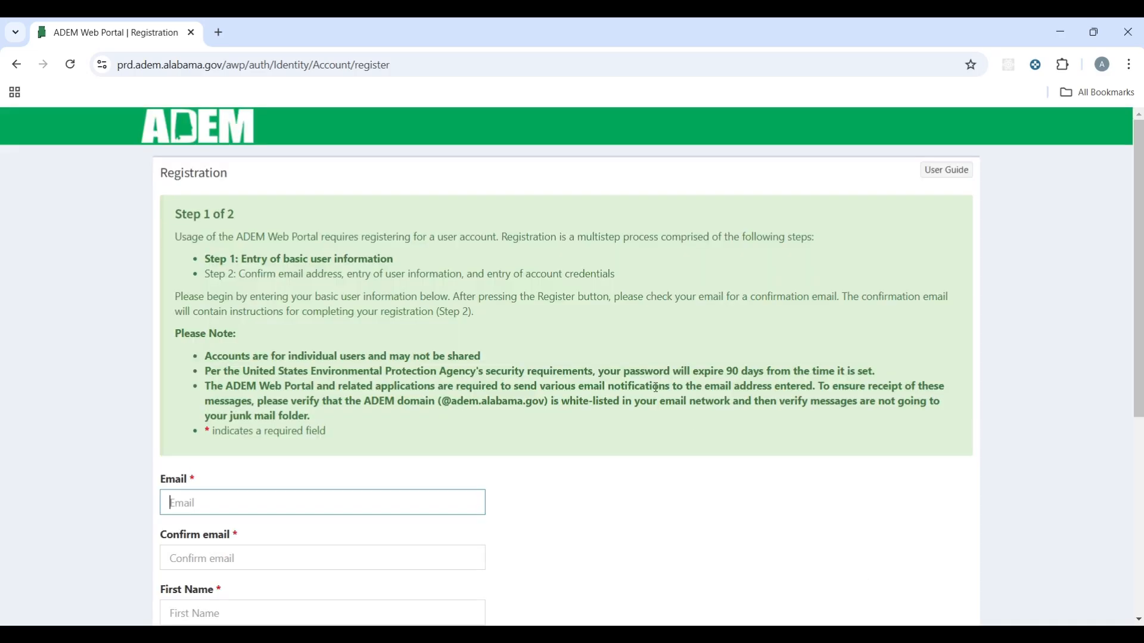
pyautogui.scroll(-4, 441, 459)
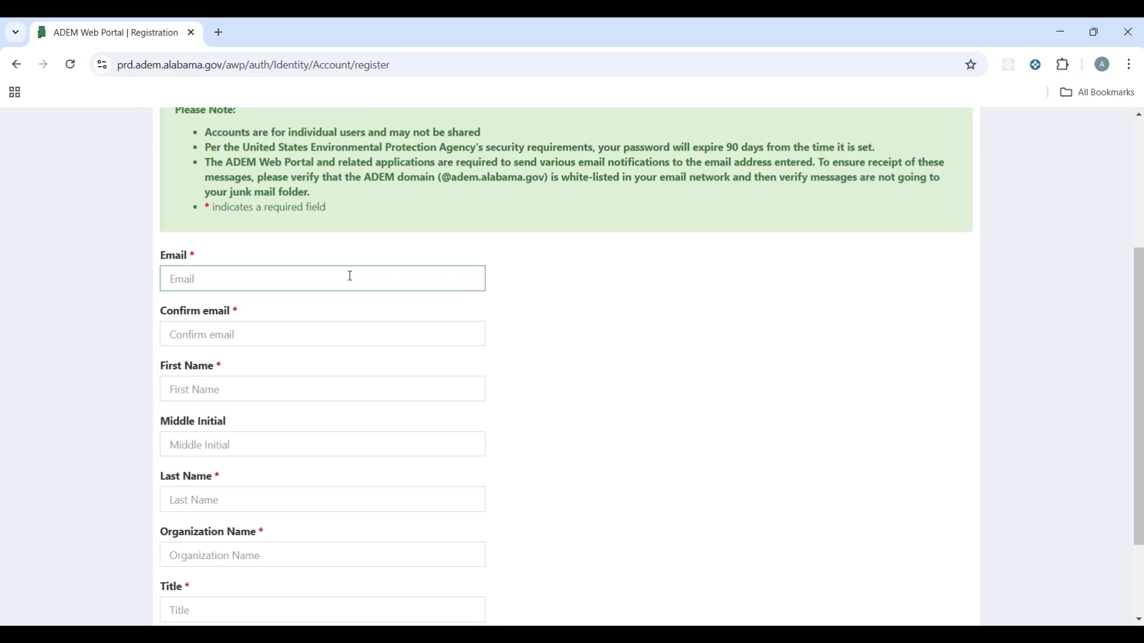
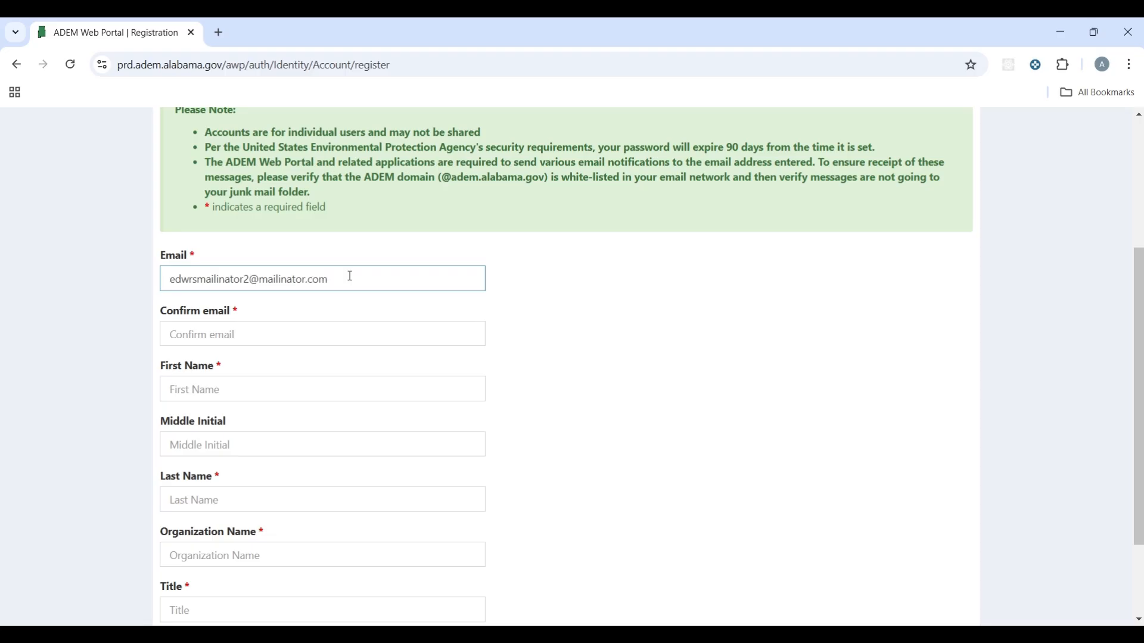
pyautogui.click(329, 333)
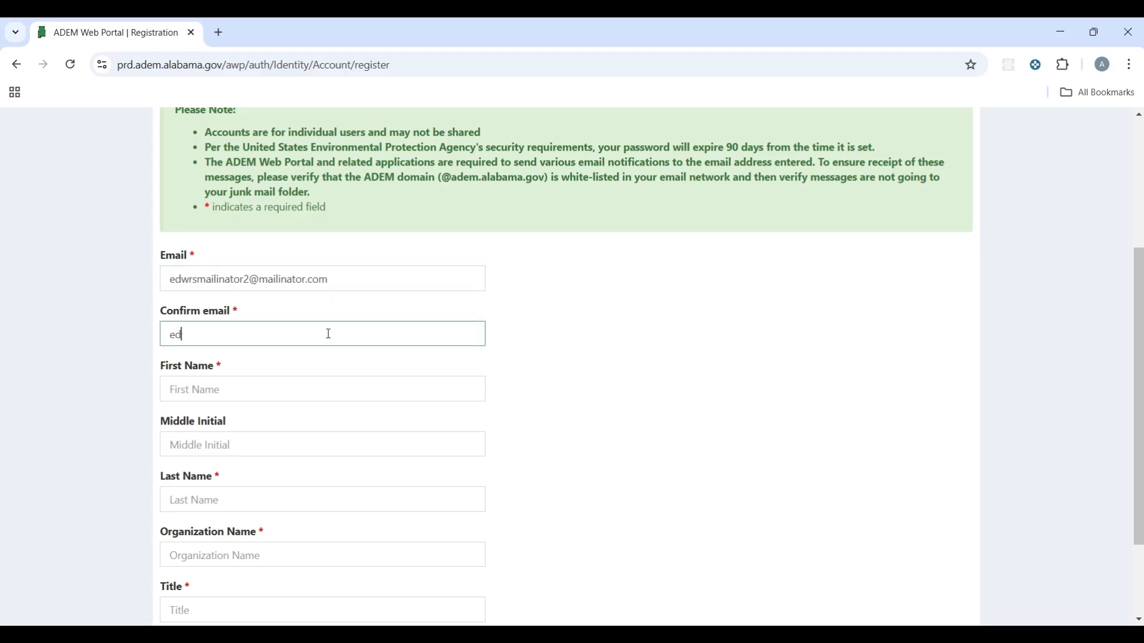
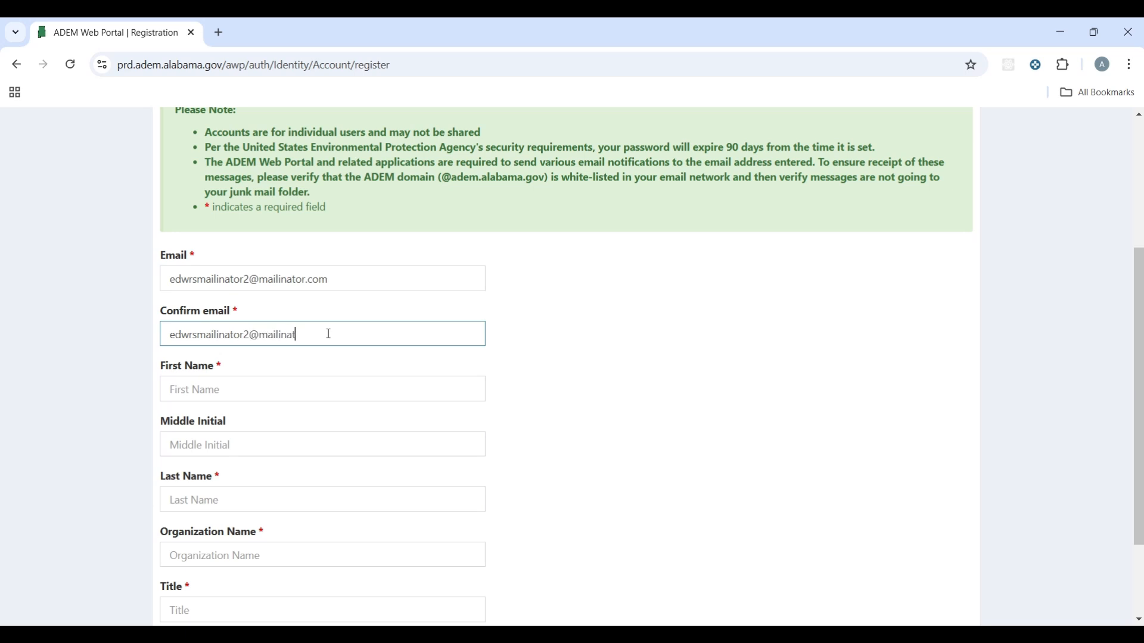
# Step: Fill in first and last name, organization ADEM and title TESTER, skipping the middle initial
pyautogui.press('Tab')
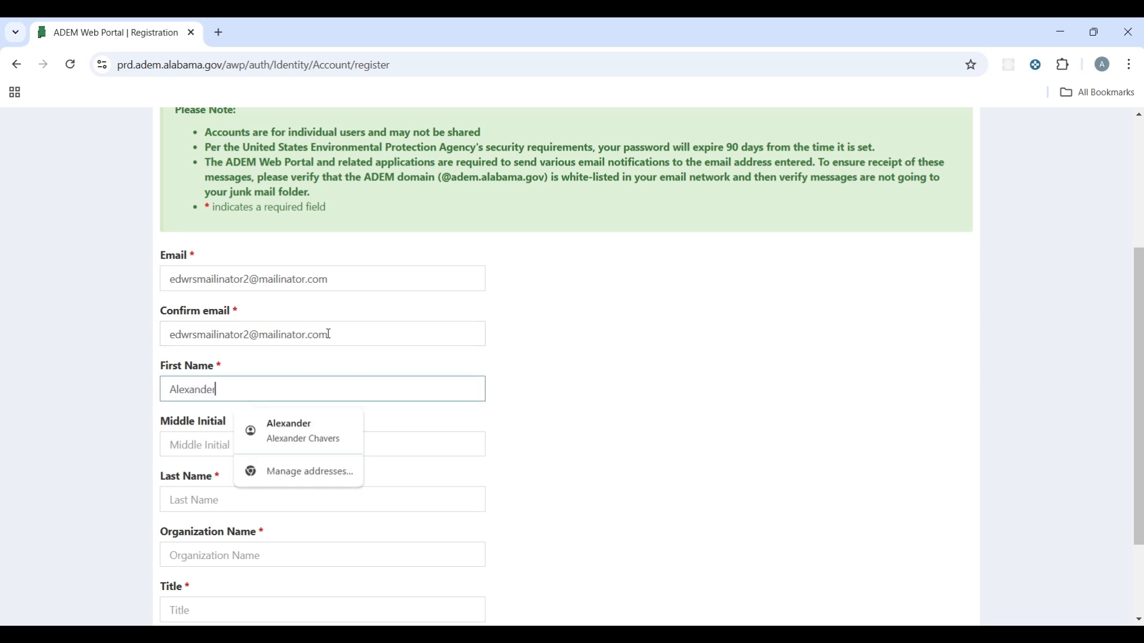
pyautogui.press('Tab')
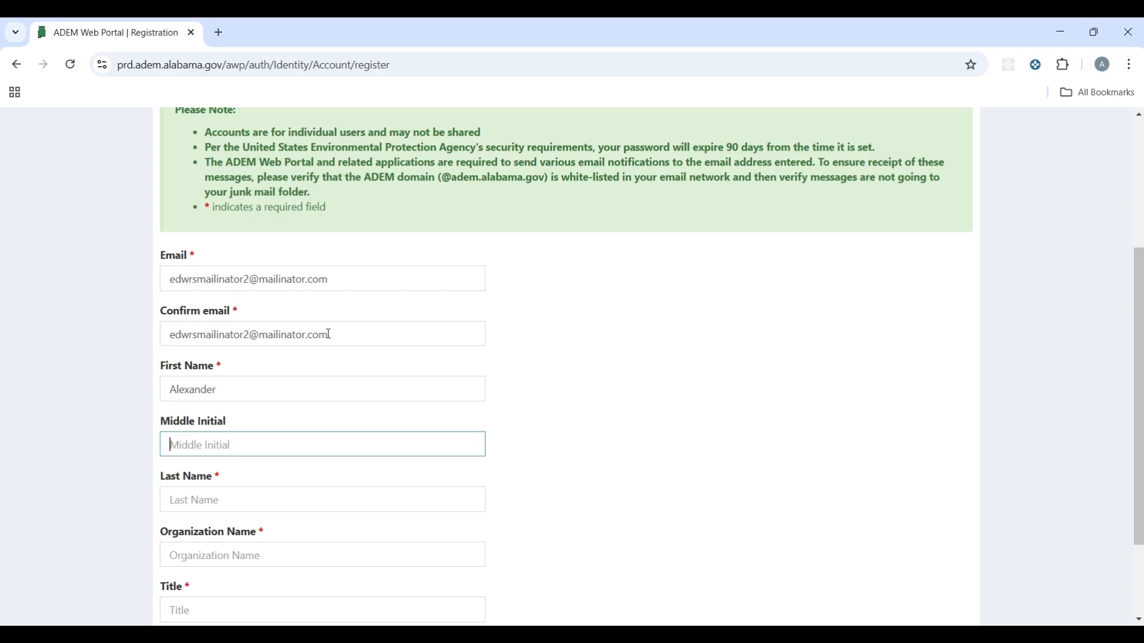
pyautogui.press('Tab')
pyautogui.press('Tab')
pyautogui.write('ADEM')
pyautogui.press('Tab')
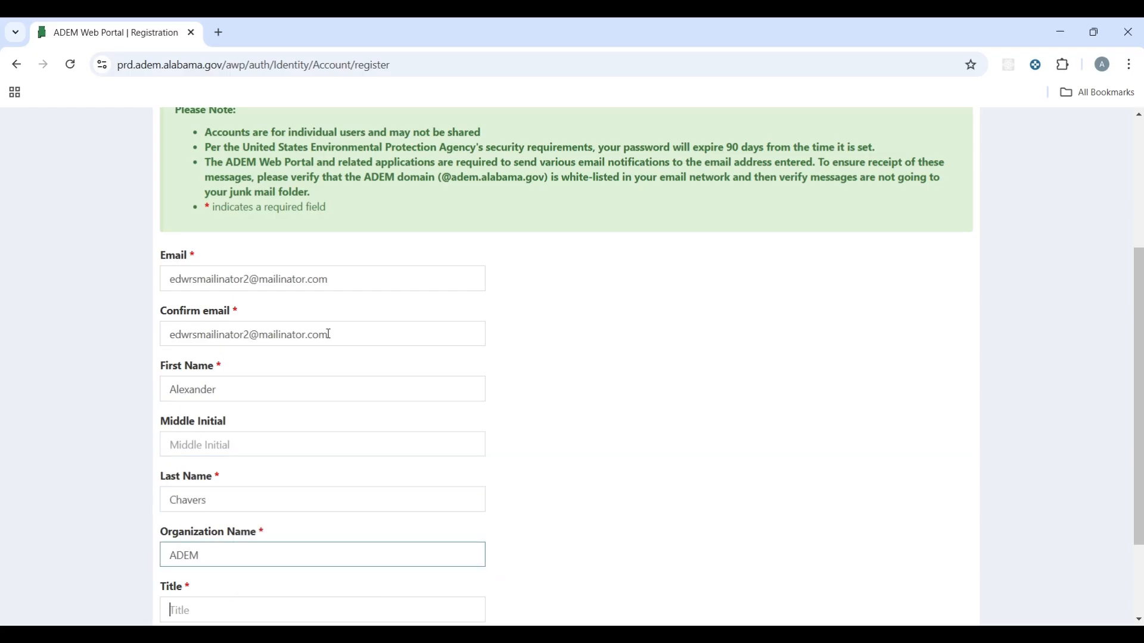
pyautogui.write('TSTER')
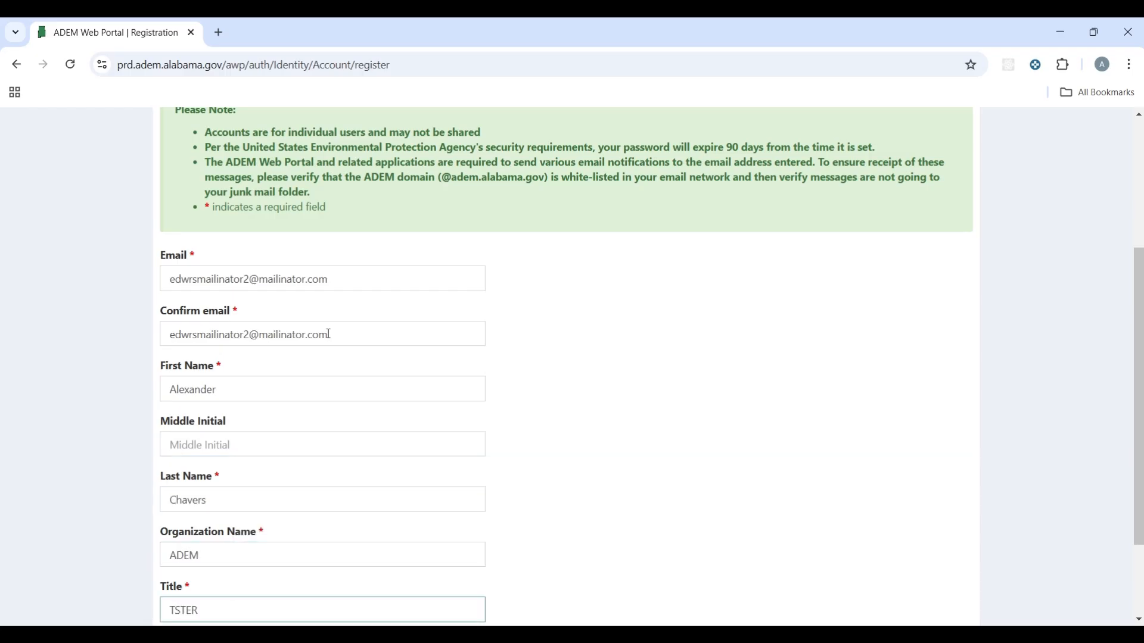
pyautogui.press('BackSpace')
pyautogui.press('BackSpace')
pyautogui.press('BackSpace')
pyautogui.press('BackSpace')
pyautogui.write('ESTER')
# Step: Submit the registration form and open a new browser tab
pyautogui.scroll(-2, 327, 333)
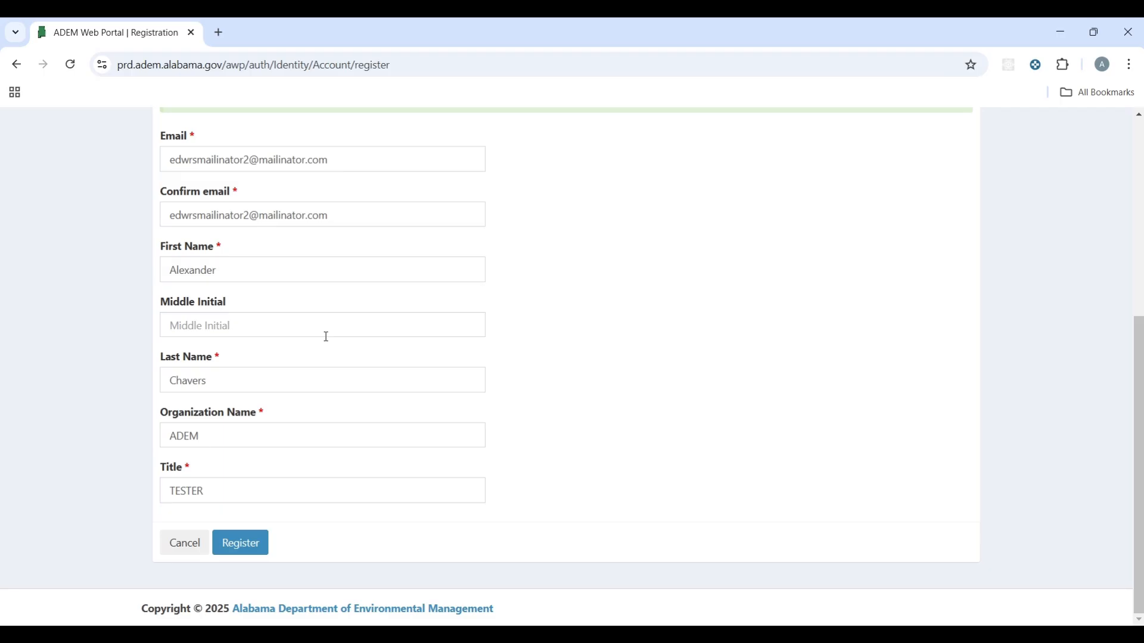
pyautogui.scroll(2, 436, 420)
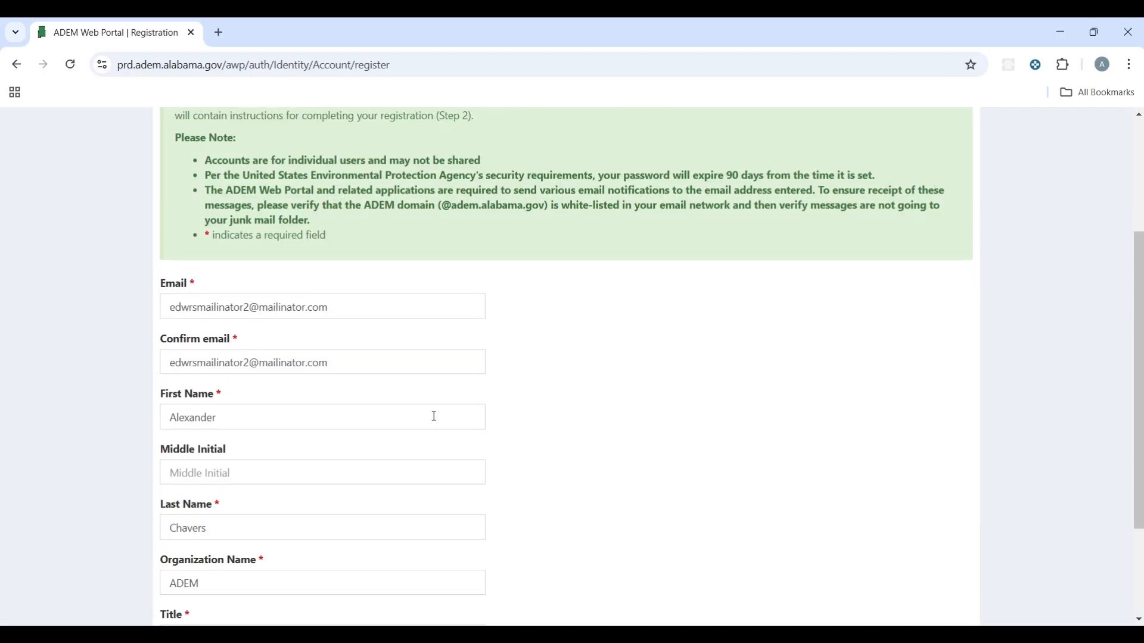
pyautogui.scroll(-1, 435, 419)
pyautogui.scroll(-1, 360, 494)
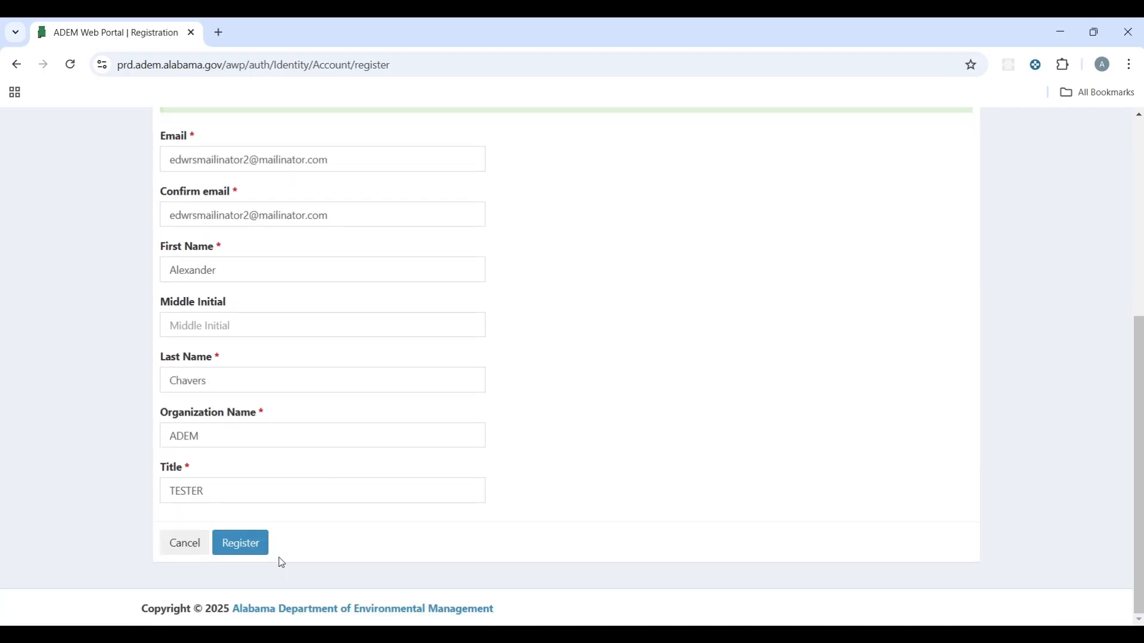
pyautogui.click(259, 551)
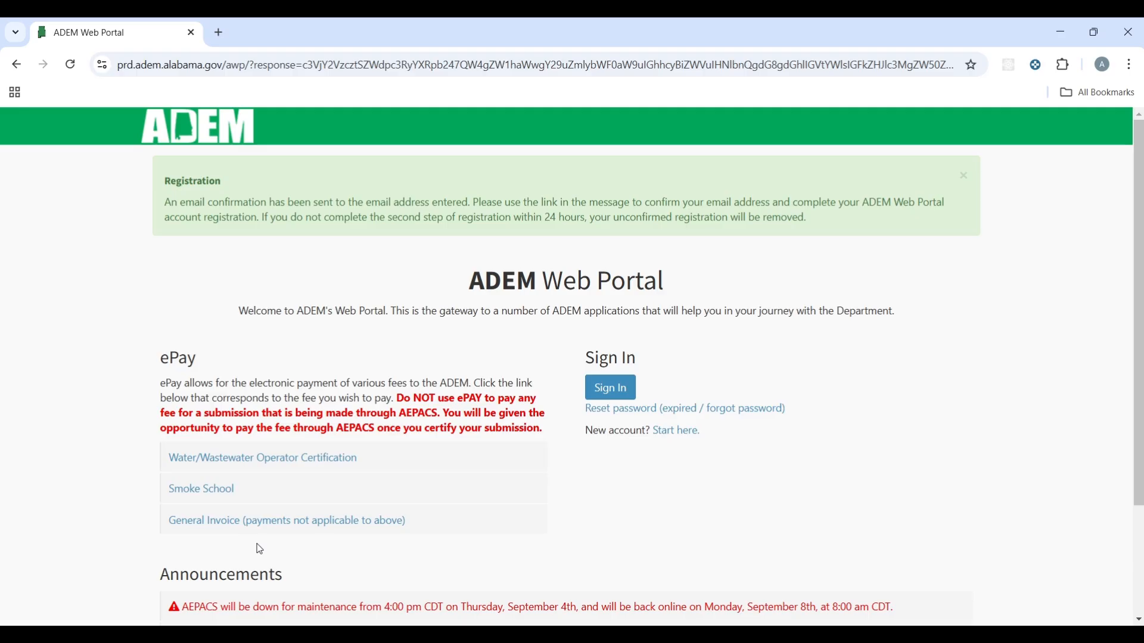
pyautogui.click(219, 33)
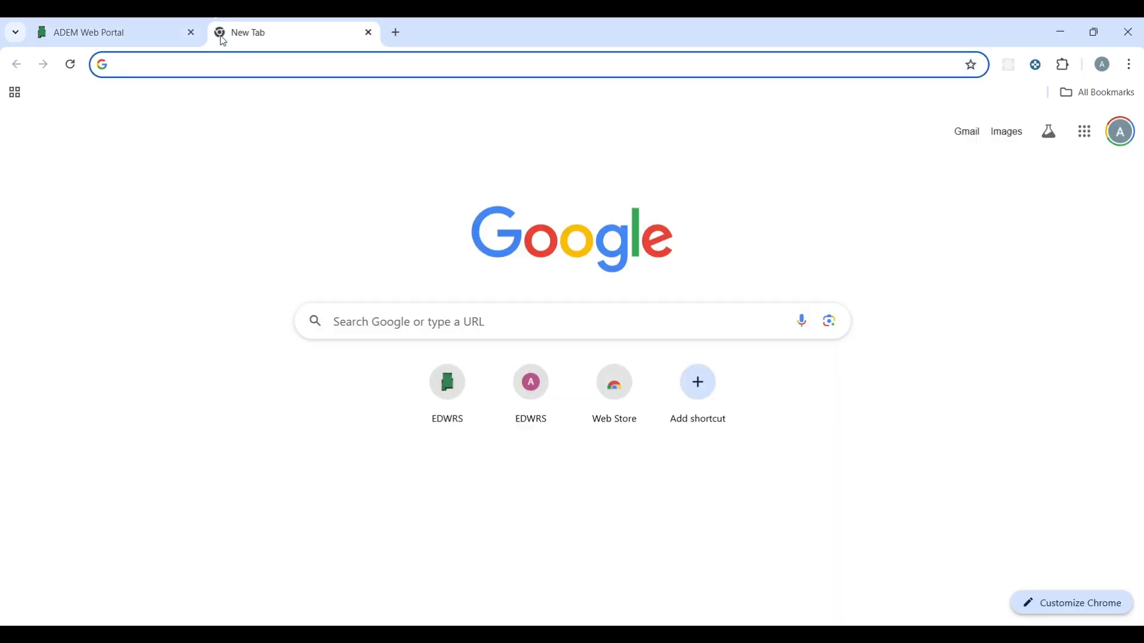
# Step: Open the test inbox on mailinator.com, open the 'Confirm your email' message and follow its link
pyautogui.write('mailinator.com')
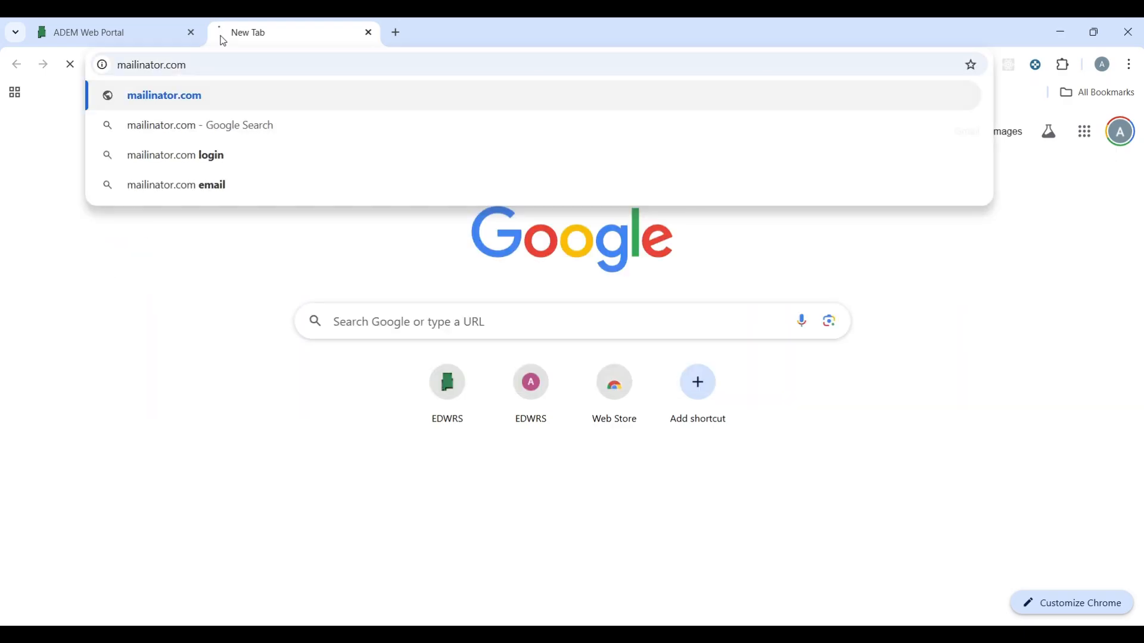
pyautogui.press('Return')
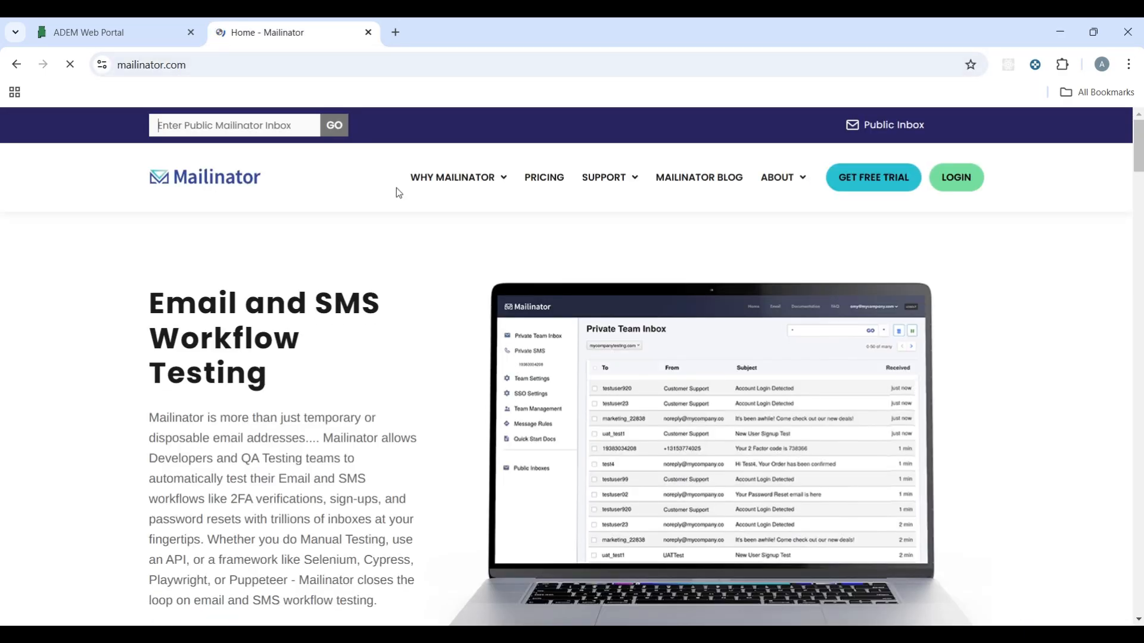
pyautogui.click(255, 125)
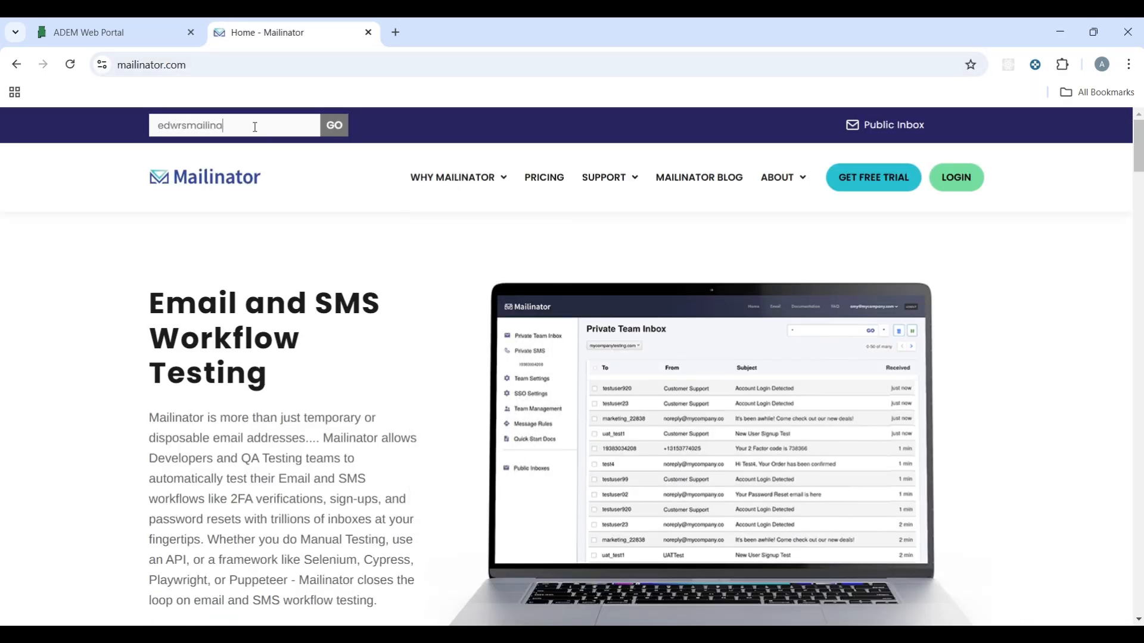
pyautogui.press('Return')
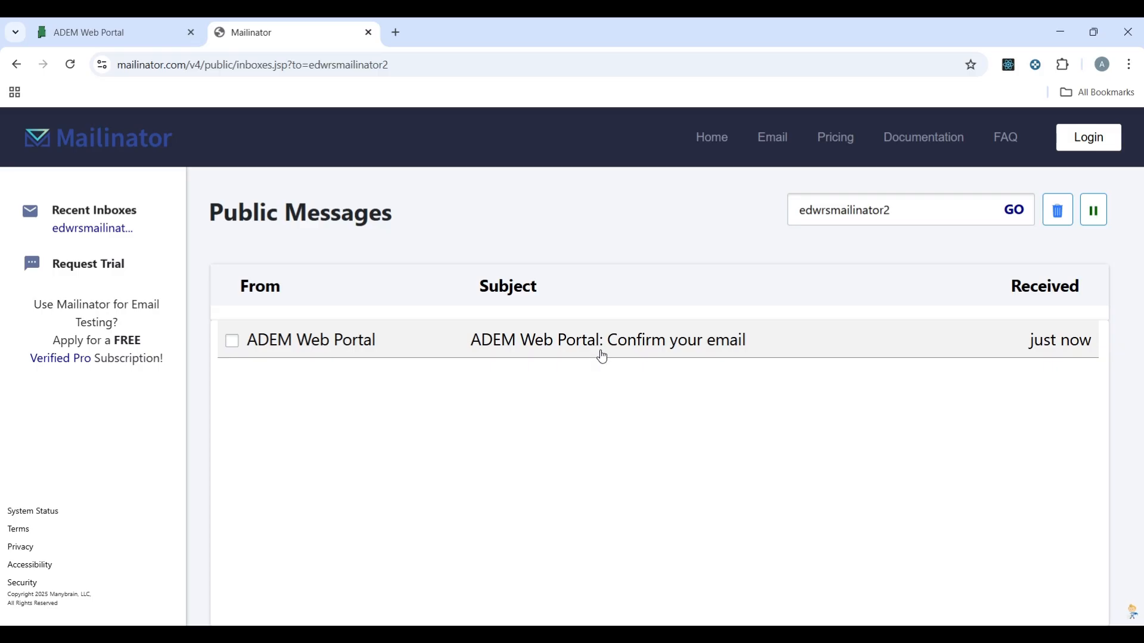
pyautogui.click(602, 356)
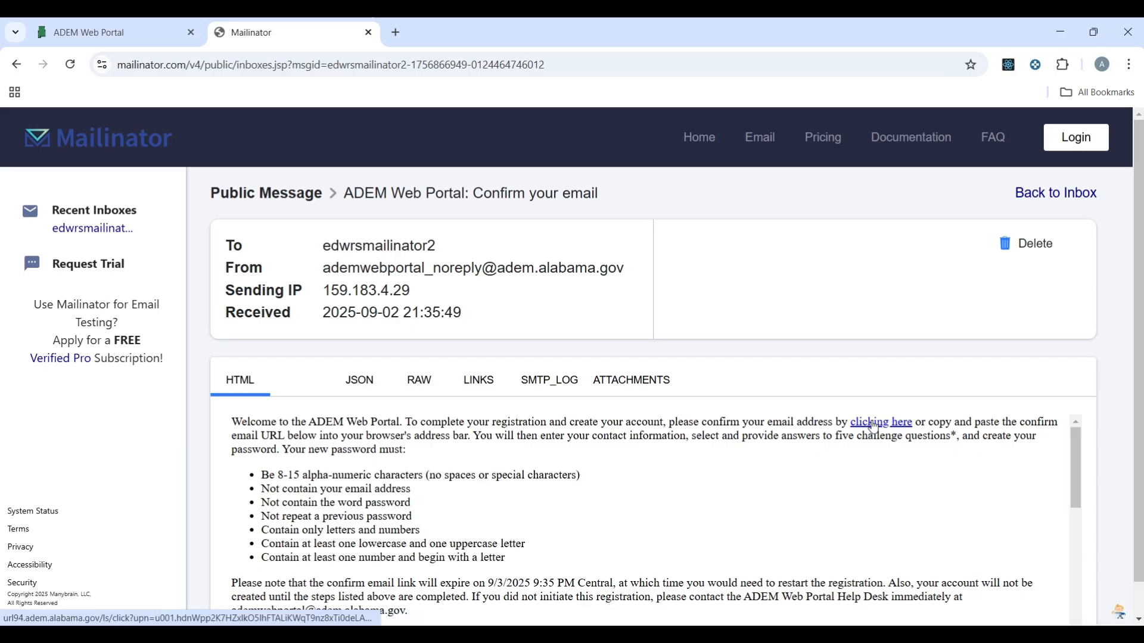
pyautogui.click(872, 425)
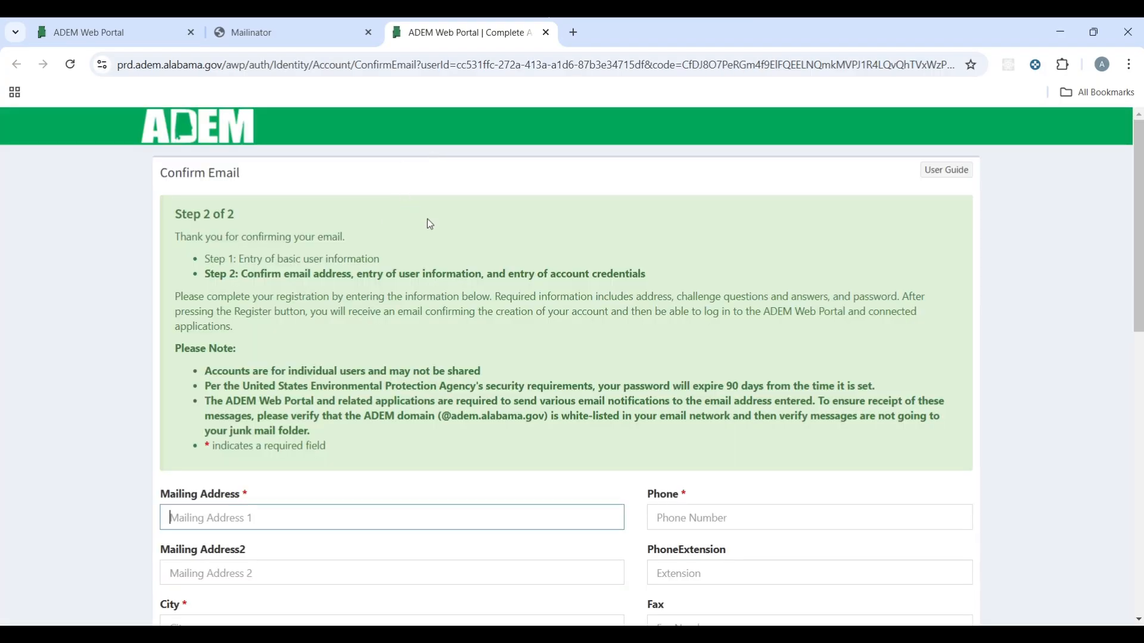
# Step: Enter the street address, city, Alabama as the state and the ZIP code
pyautogui.scroll(-2, 419, 332)
pyautogui.scroll(-1, 411, 375)
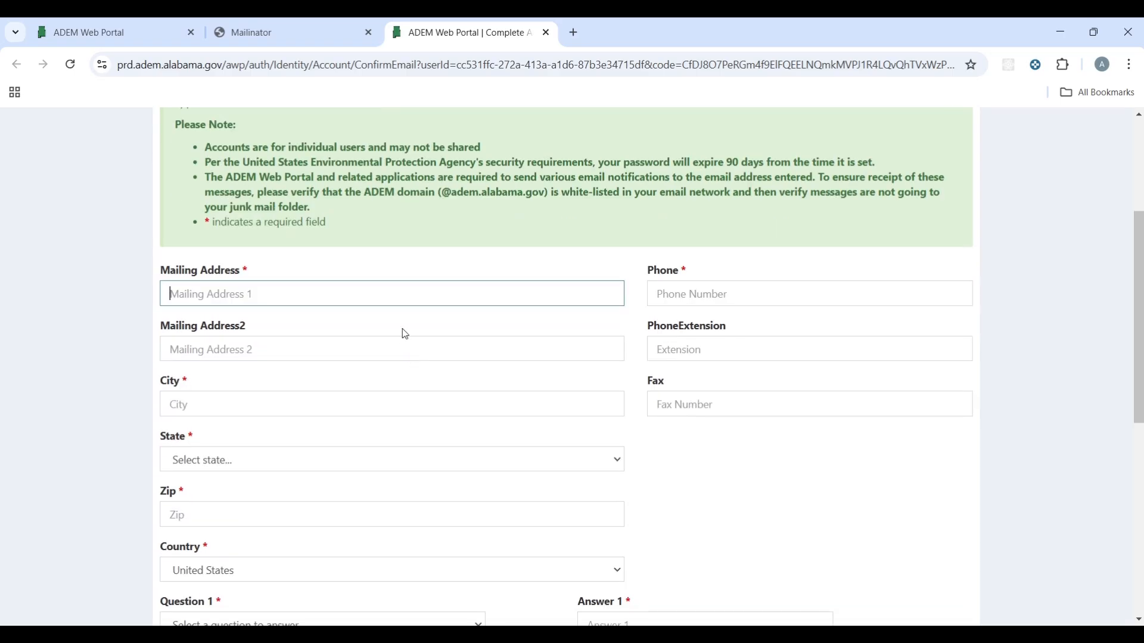
pyautogui.click(396, 299)
pyautogui.write('1400 Coliseum Blvd')
pyautogui.press('Tab')
pyautogui.press('Tab')
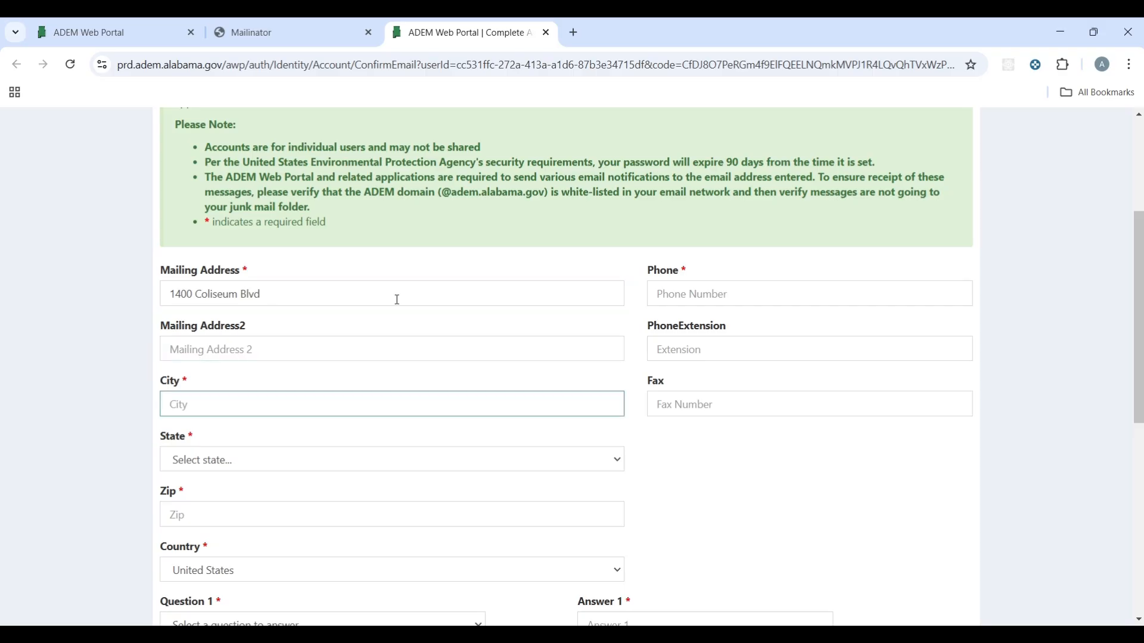
pyautogui.write('Montgomery')
pyautogui.press('Tab')
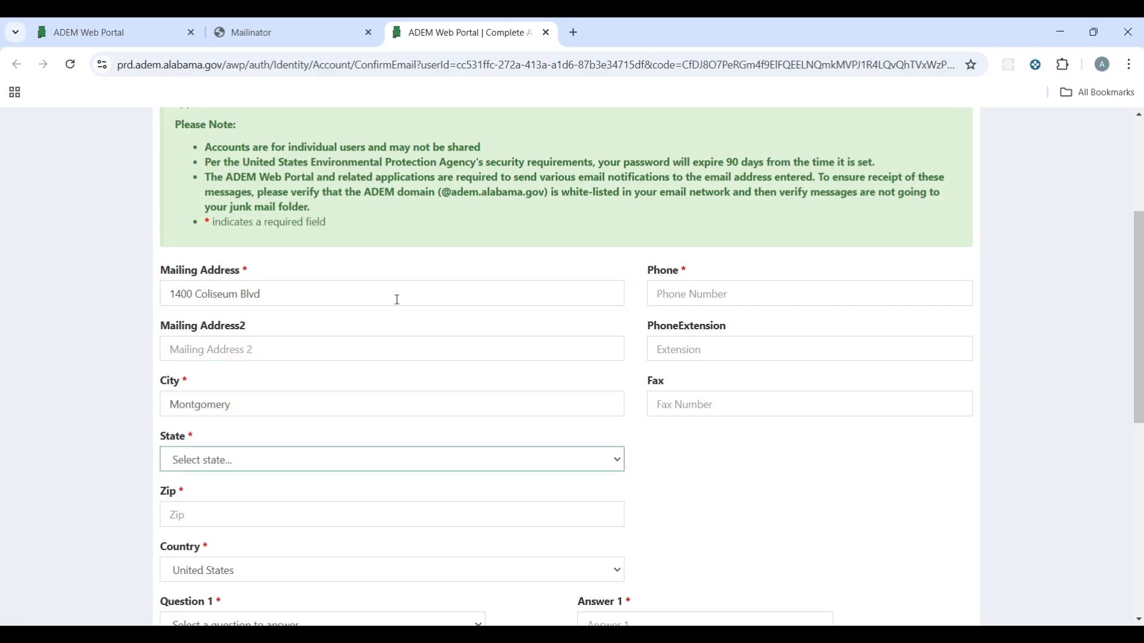
pyautogui.press('a')
pyautogui.press('Tab')
pyautogui.write('361')
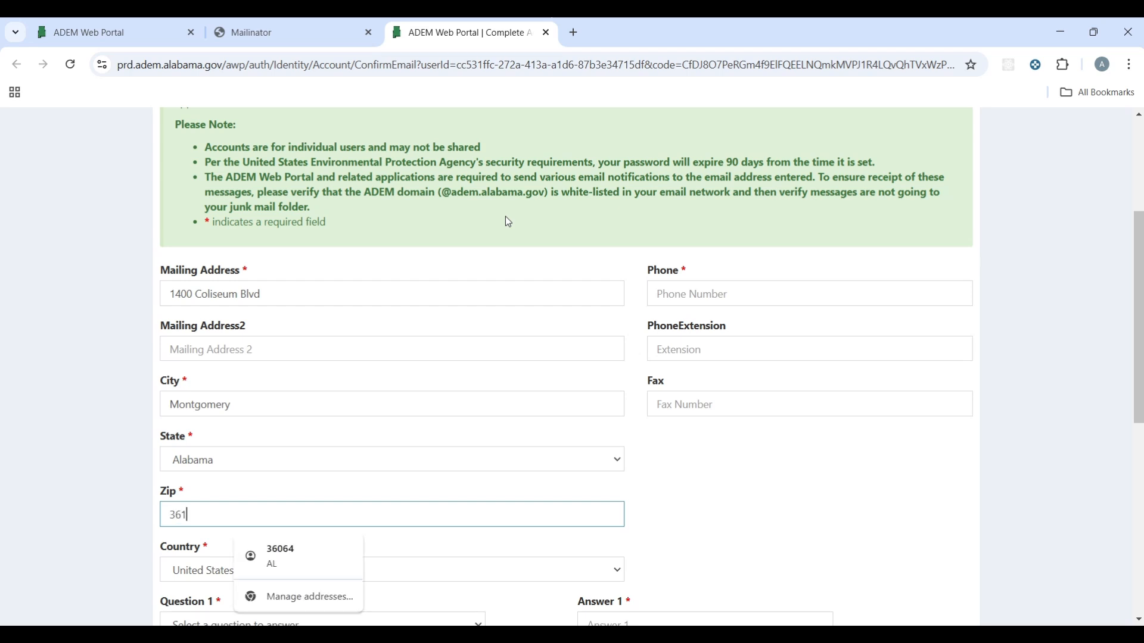
pyautogui.write('10')
pyautogui.press('Tab')
# Step: Enter the contact phone number and open the country list
pyautogui.click(694, 286)
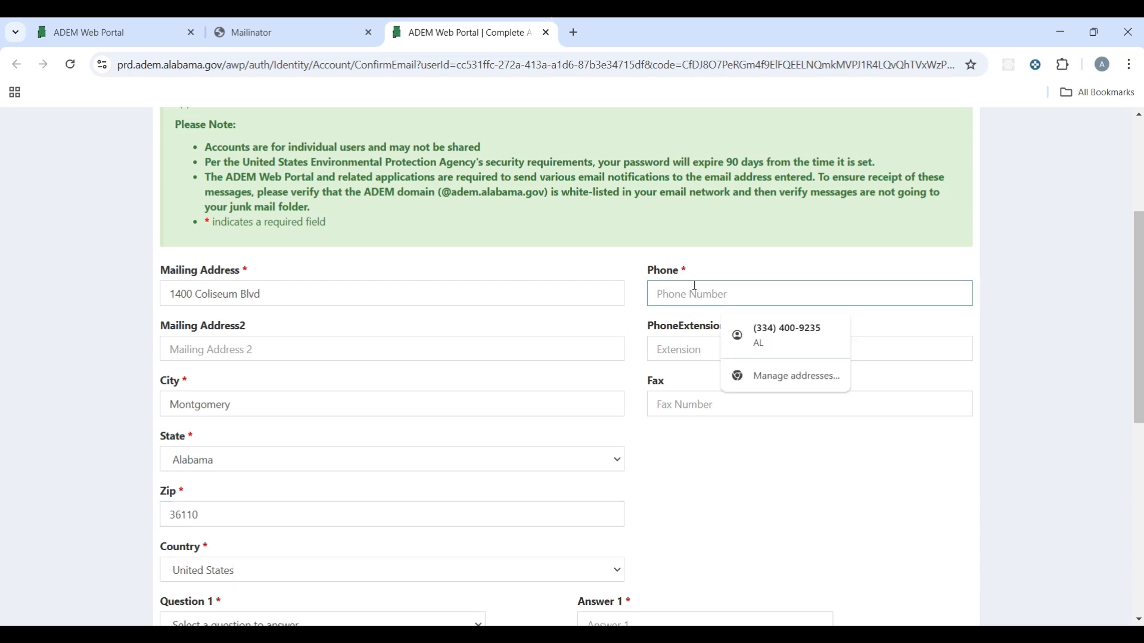
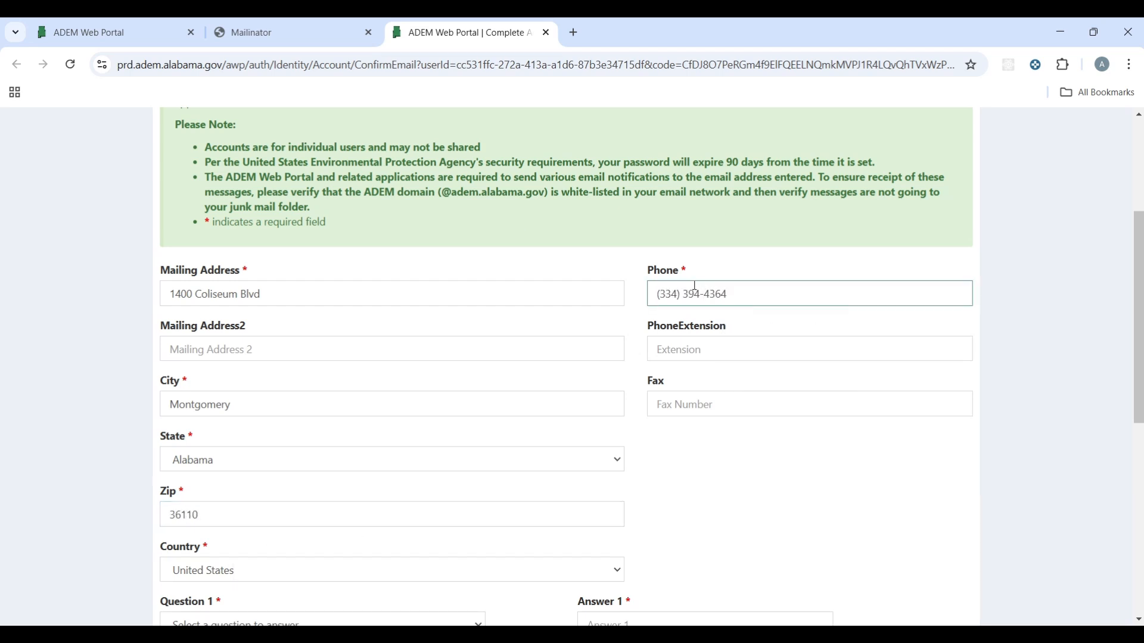
pyautogui.scroll(-1, 396, 429)
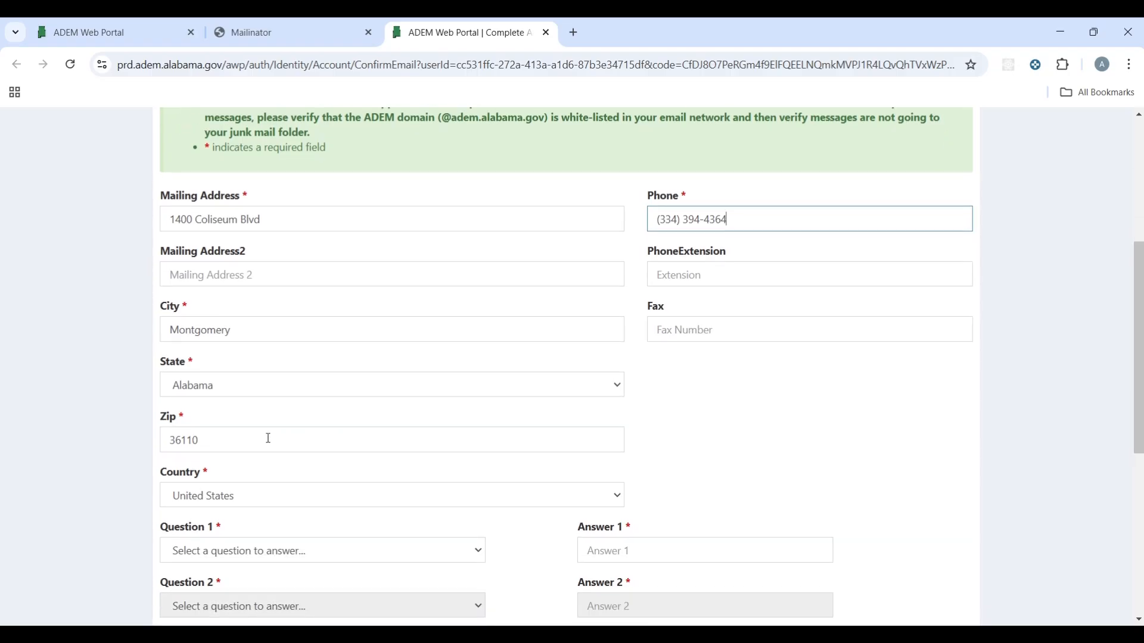
pyautogui.click(222, 498)
# Step: Keep United States, then answer the oldest-sibling and vacation-destination questions with A and B
pyautogui.click(222, 498)
pyautogui.click(237, 551)
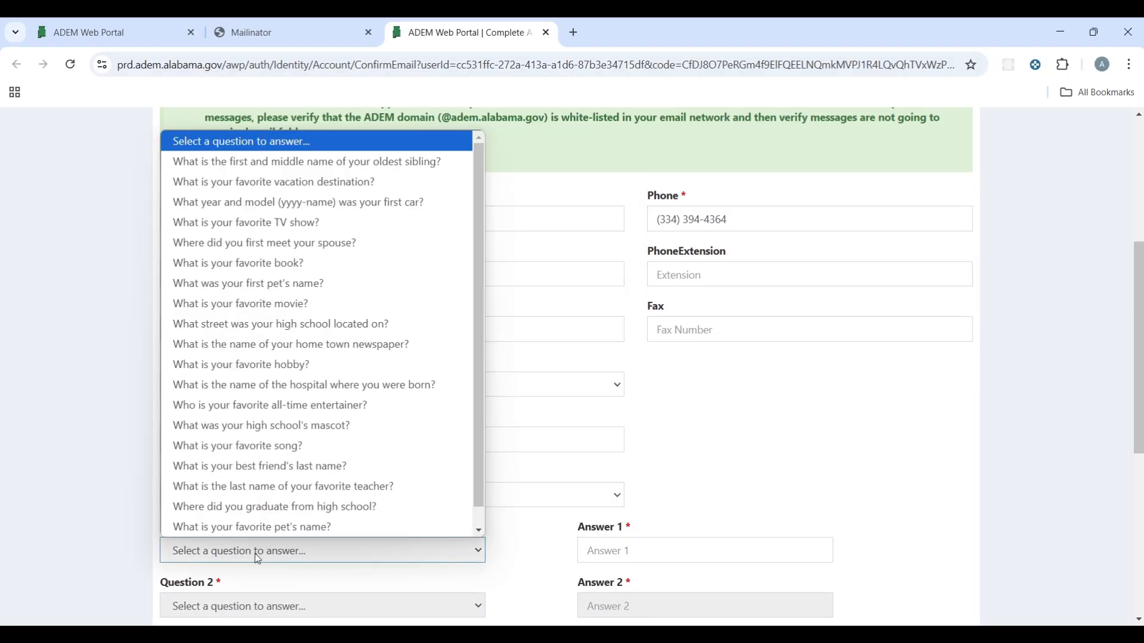
pyautogui.click(621, 526)
pyautogui.scroll(-2, 684, 520)
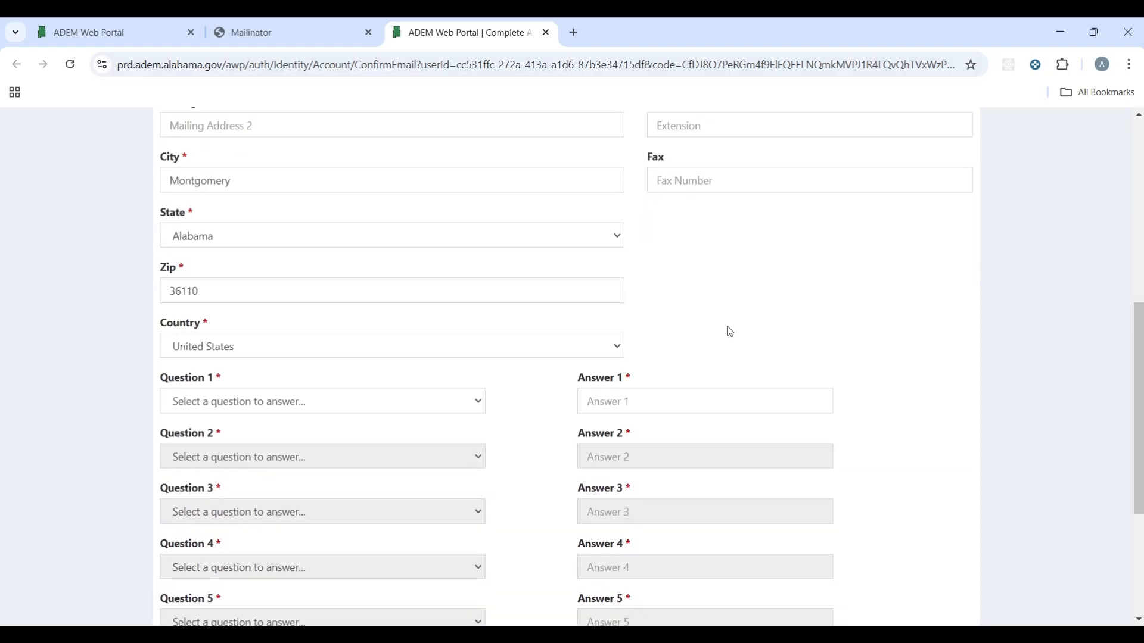
pyautogui.scroll(-2, 732, 331)
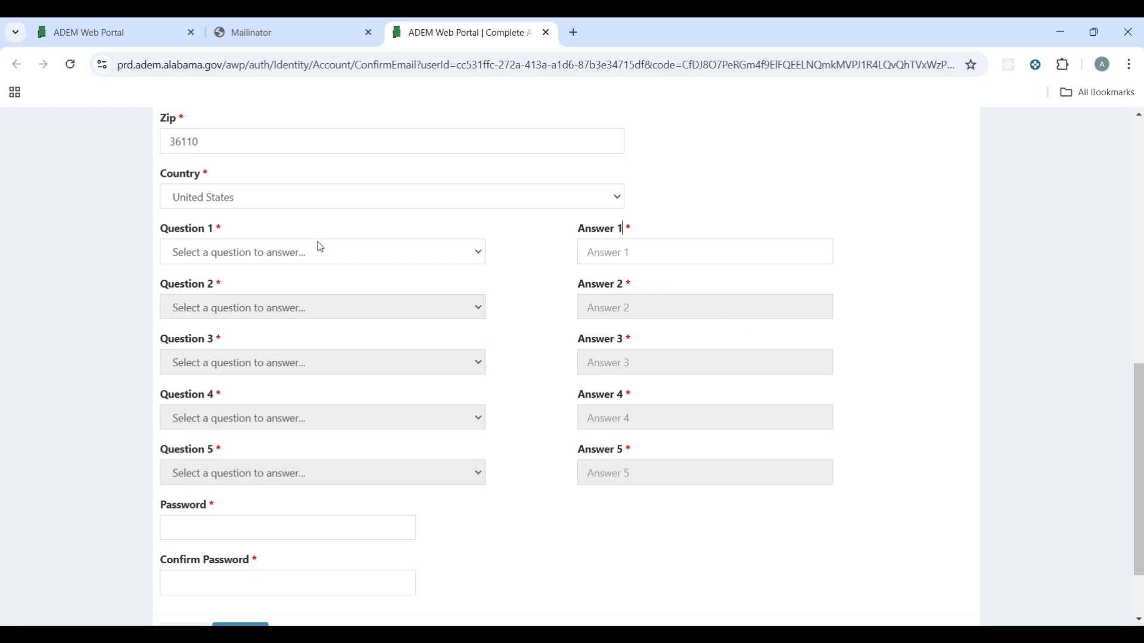
pyautogui.click(304, 256)
pyautogui.click(262, 294)
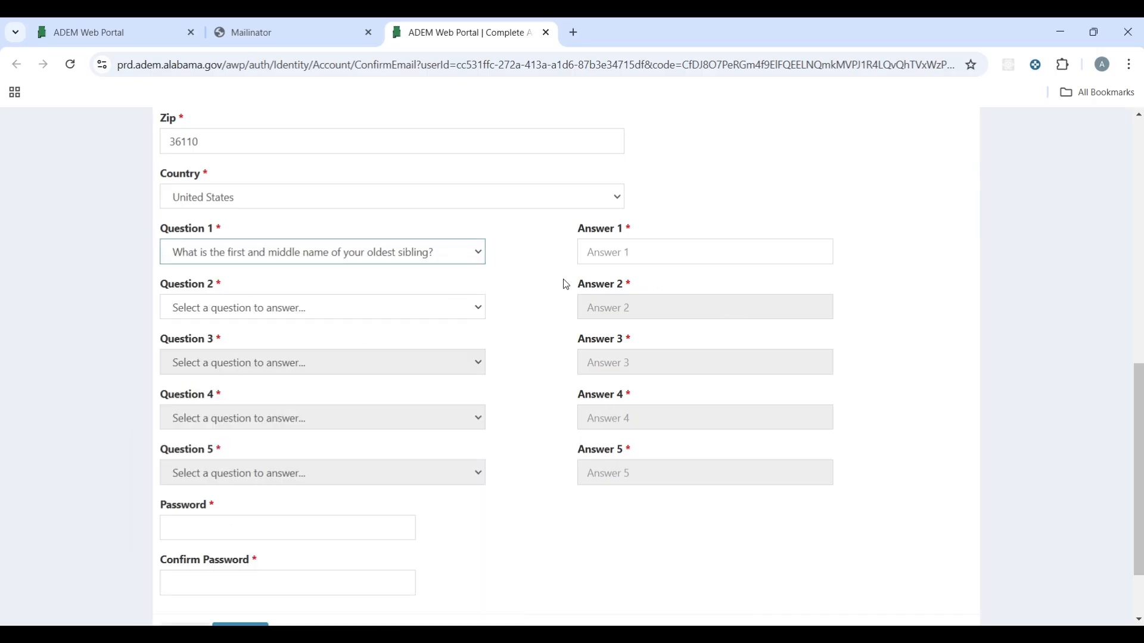
pyautogui.click(621, 262)
pyautogui.write('A')
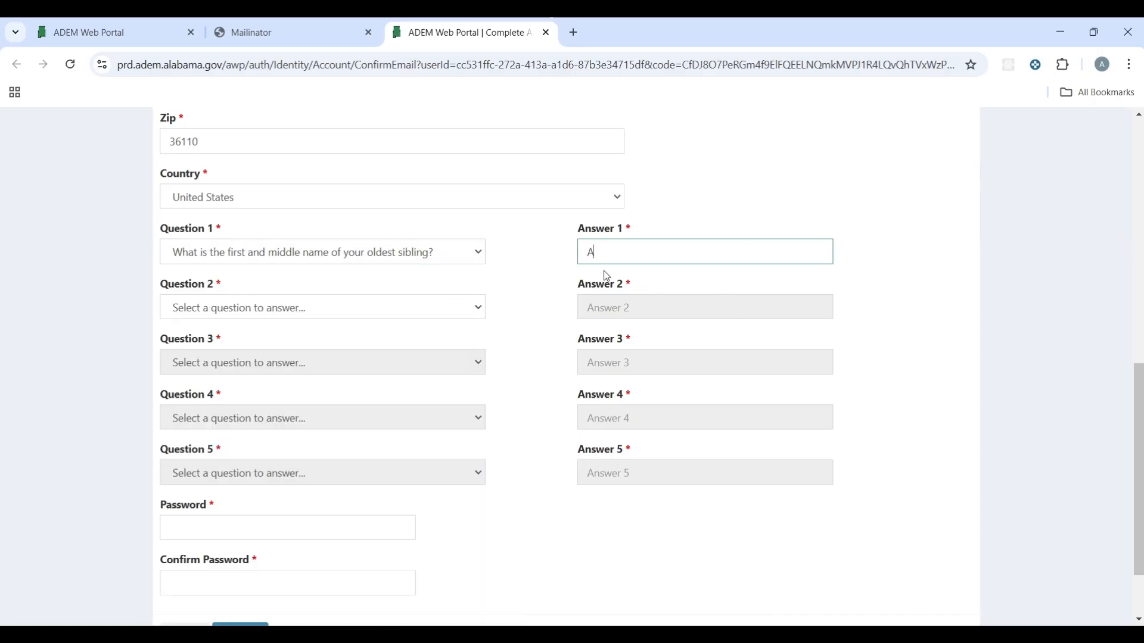
pyautogui.click(412, 307)
pyautogui.click(334, 349)
pyautogui.click(612, 305)
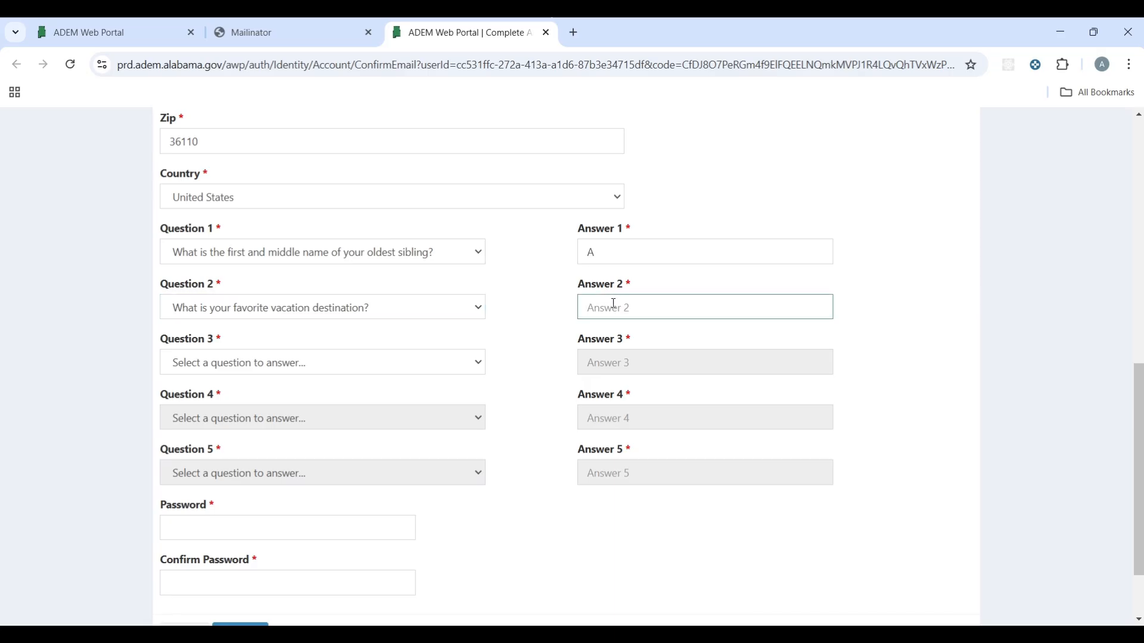
pyautogui.write('B')
# Step: Choose the first-car, favorite-TV-show and where-you-met-your-spouse questions, answering C, D and E
pyautogui.click(323, 362)
pyautogui.scroll(-1, 262, 34)
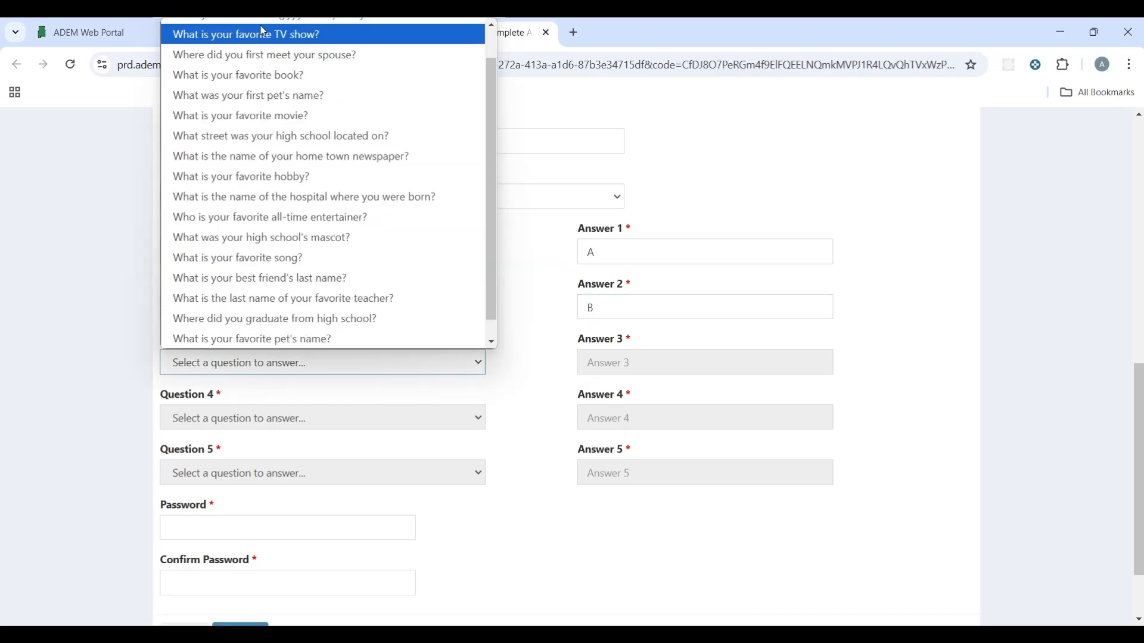
pyautogui.scroll(1, 298, 110)
pyautogui.click(265, 49)
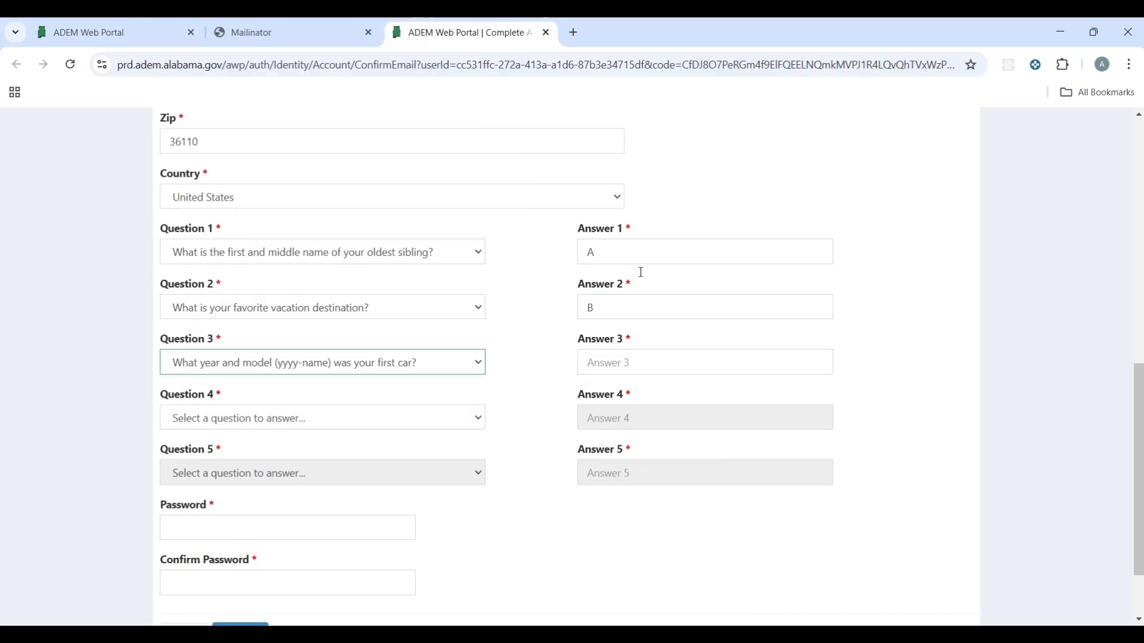
pyautogui.click(692, 363)
pyautogui.write('C')
pyautogui.click(296, 424)
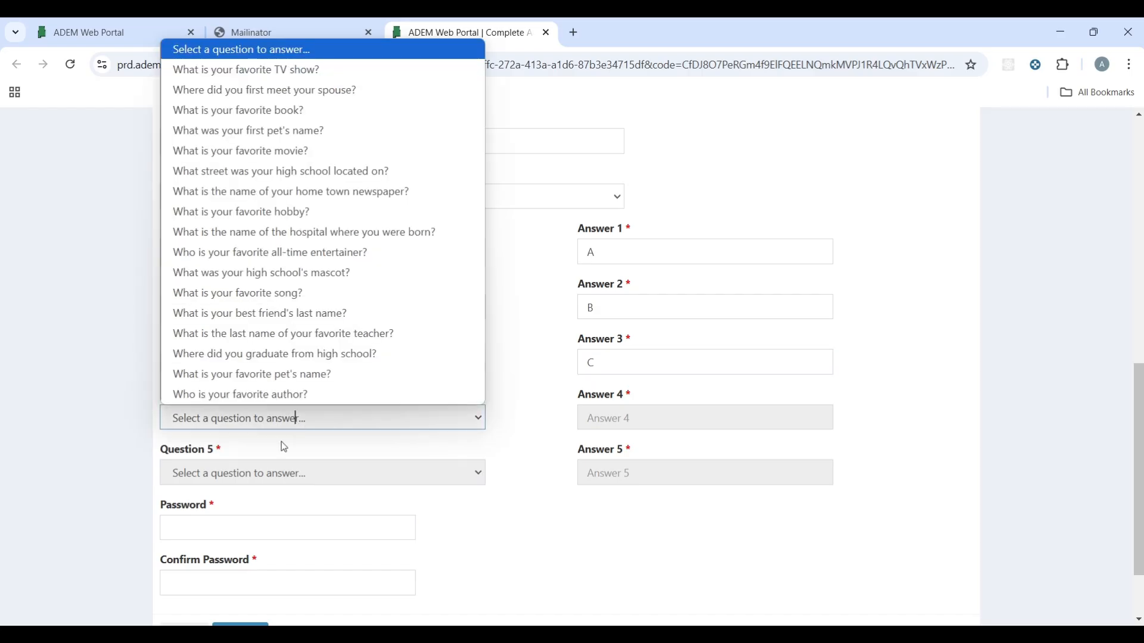
pyautogui.click(196, 69)
pyautogui.click(679, 417)
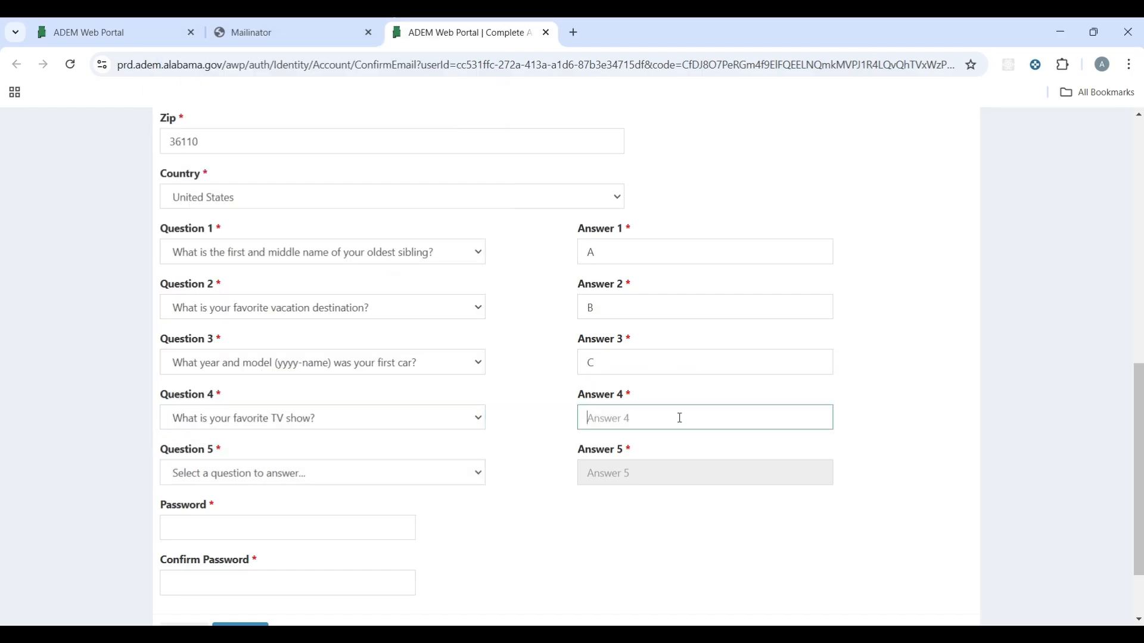
pyautogui.write('D')
pyautogui.click(298, 473)
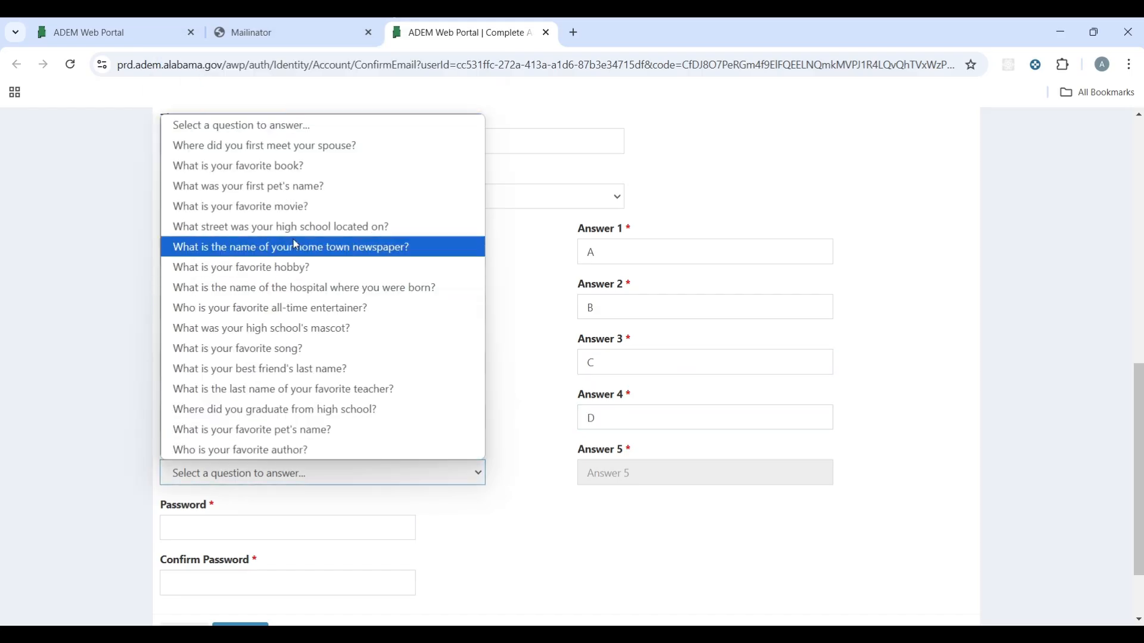
pyautogui.click(271, 146)
pyautogui.click(643, 474)
pyautogui.write('E')
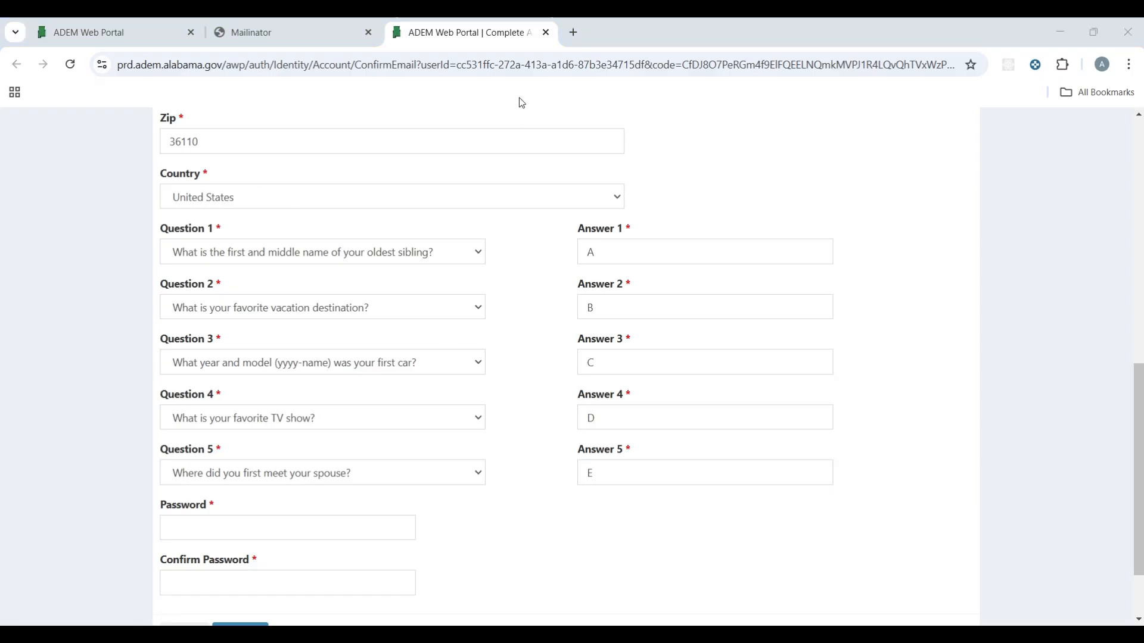
# Step: Decline Chrome's generated strong-password suggestions on the Password field
pyautogui.click(241, 536)
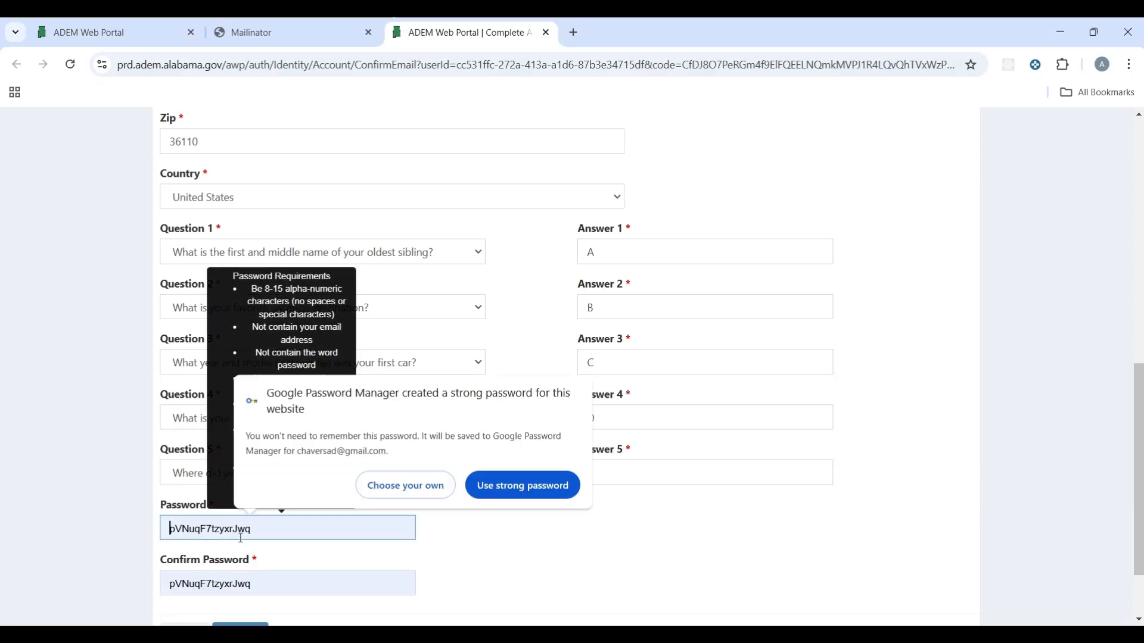
pyautogui.click(470, 542)
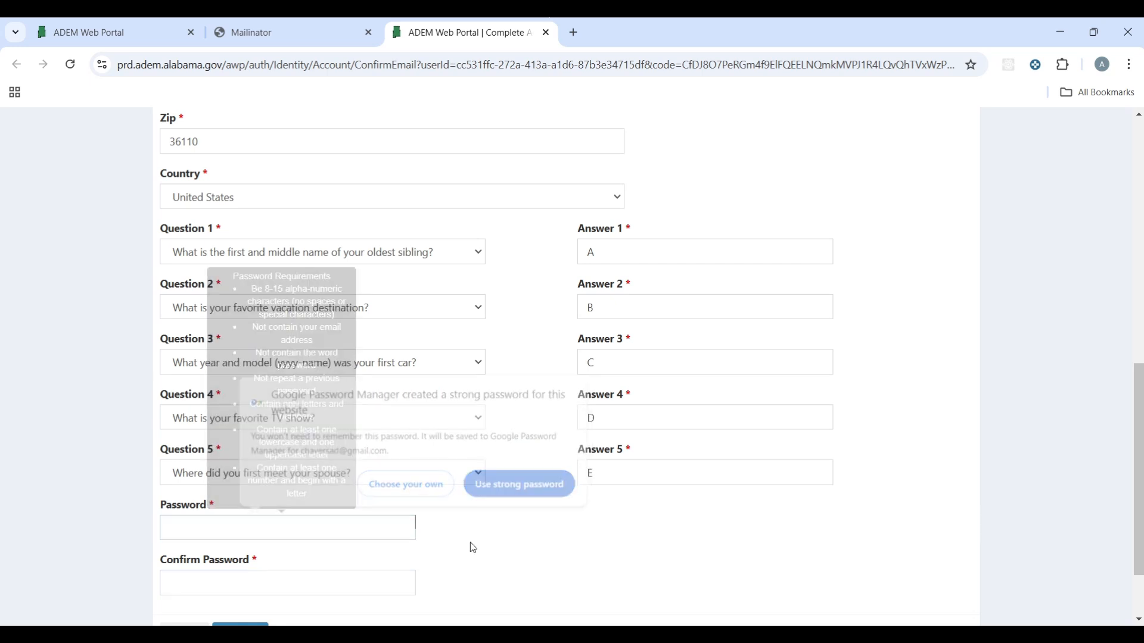
pyautogui.click(347, 533)
pyautogui.click(424, 489)
pyautogui.click(299, 532)
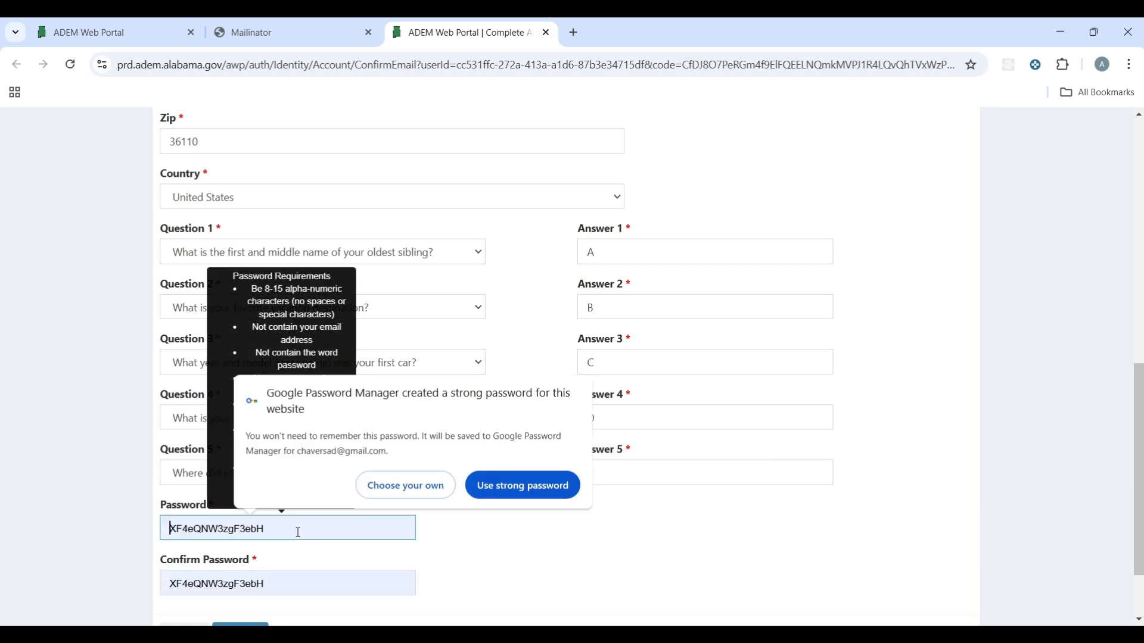
pyautogui.scroll(-1, 477, 480)
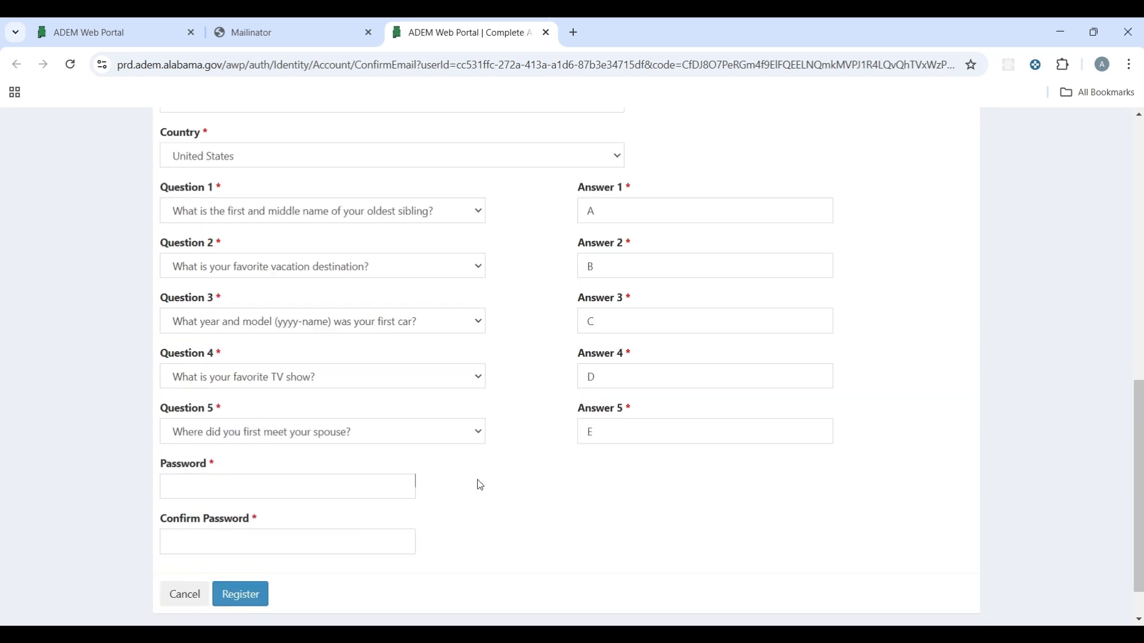
pyautogui.click(303, 480)
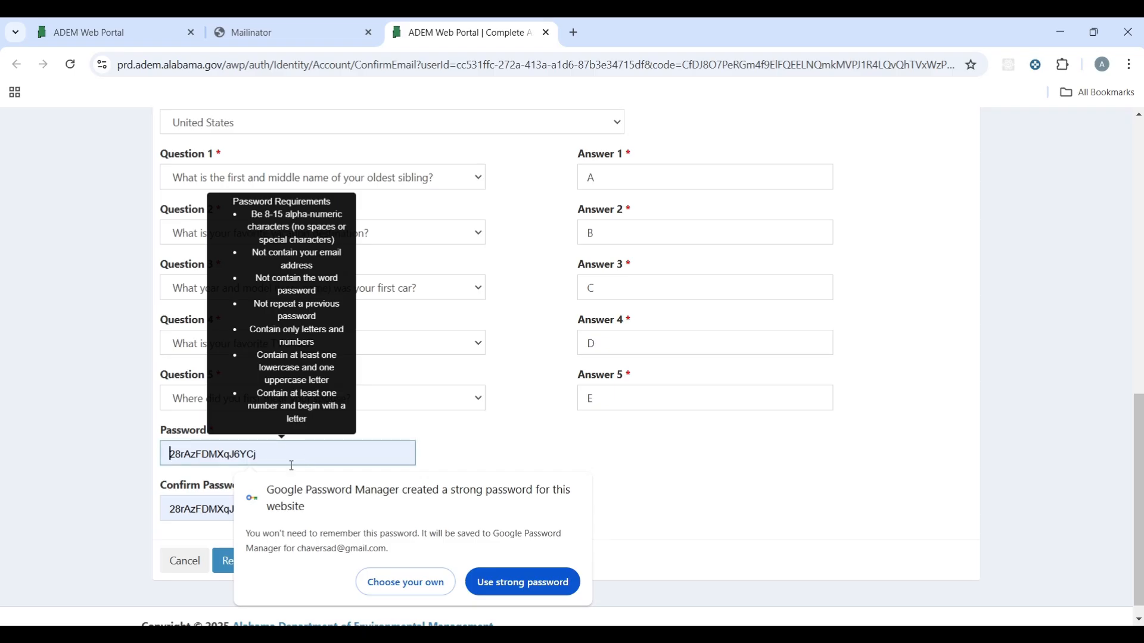
pyautogui.click(207, 456)
# Step: Type your own password in Password and Confirm Password, then click Register
pyautogui.write('•••••••••••')
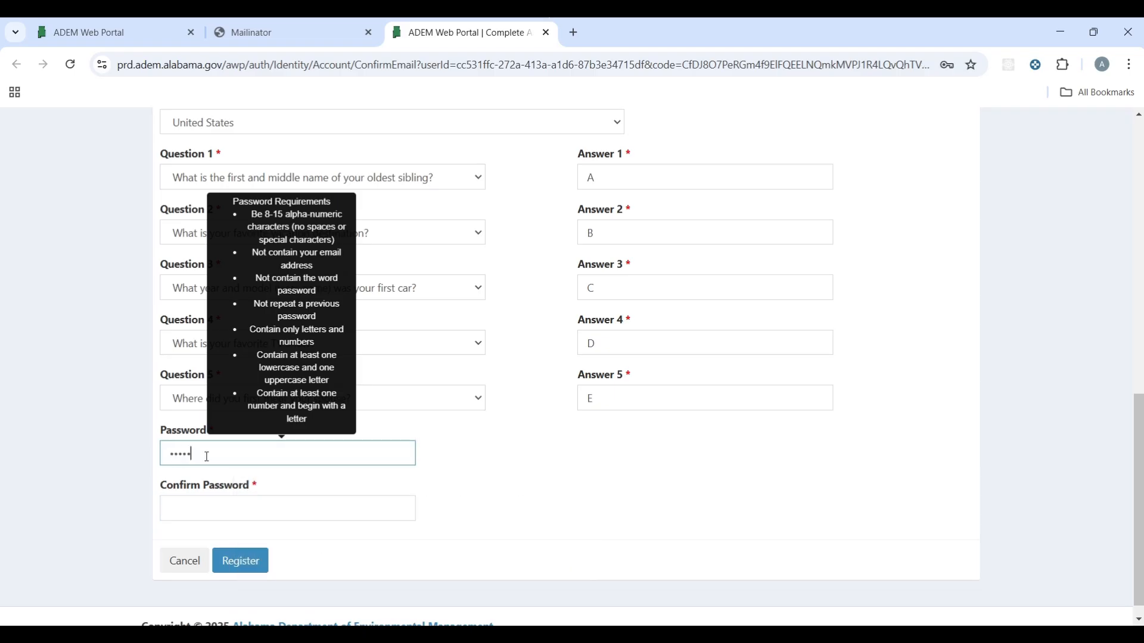
pyautogui.press('Tab')
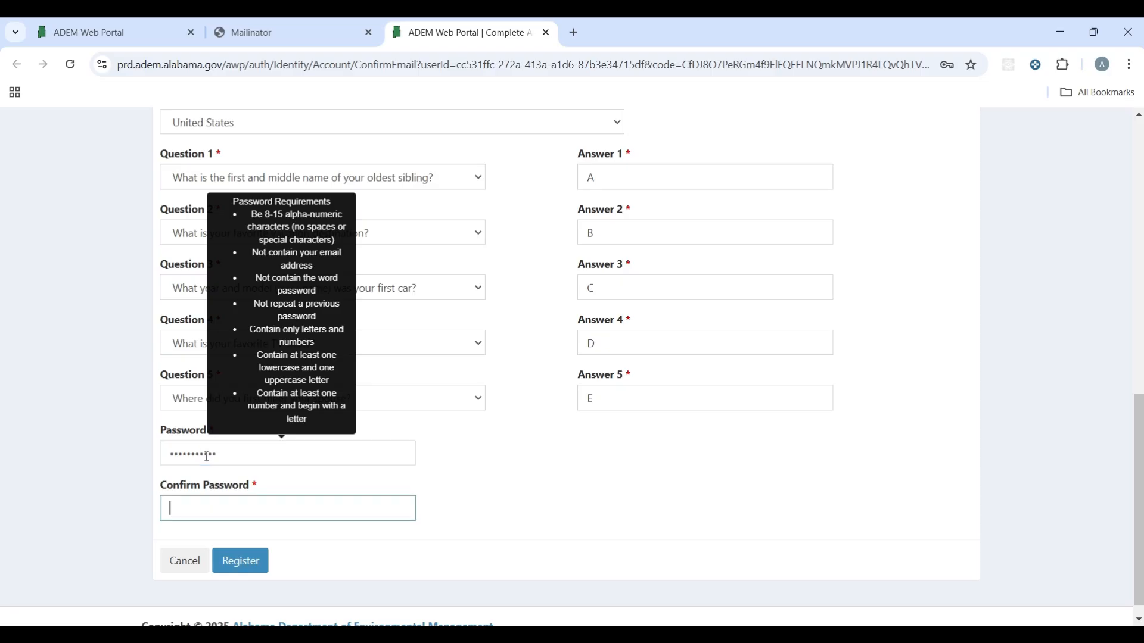
pyautogui.write('•••••••••••')
pyautogui.click(256, 570)
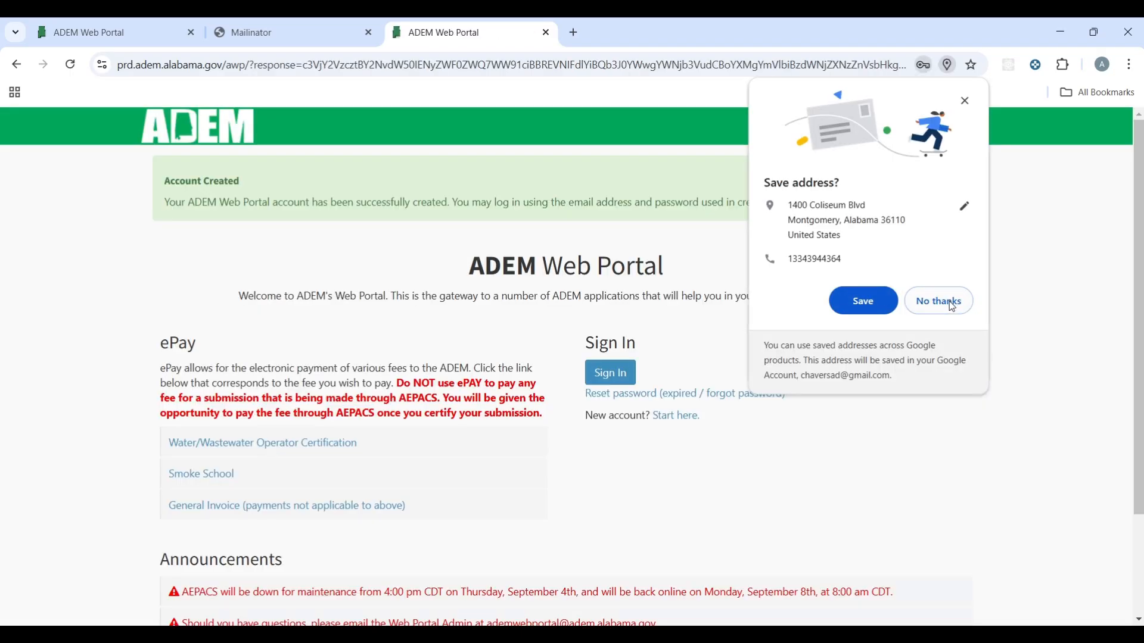
# Step: Decline Chrome's offers to save the address and the password
pyautogui.click(953, 311)
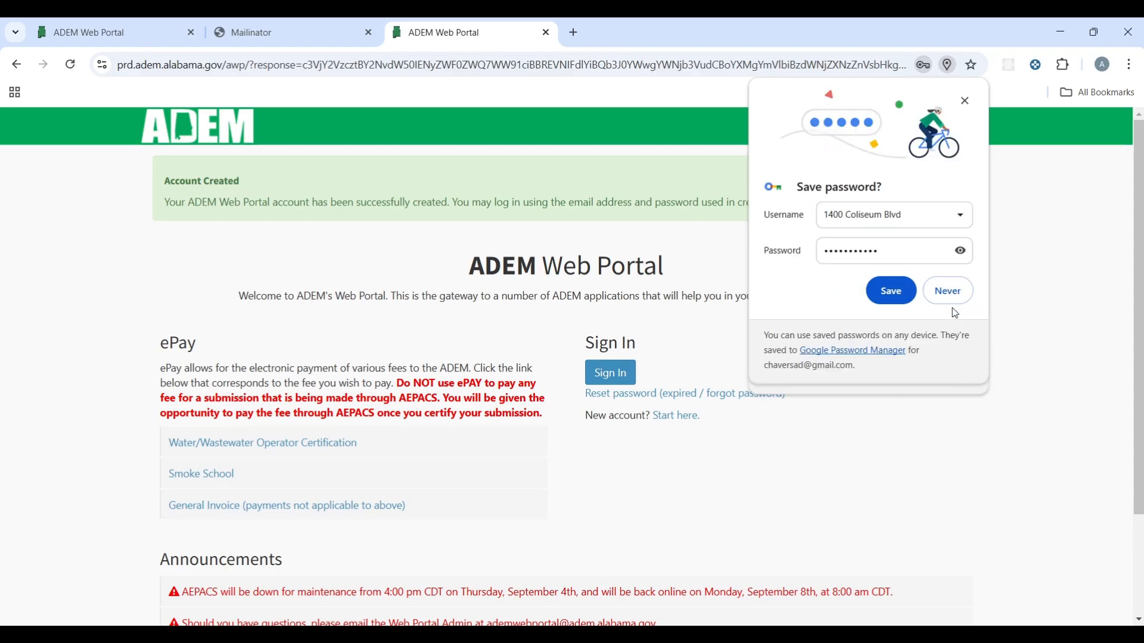
pyautogui.click(970, 102)
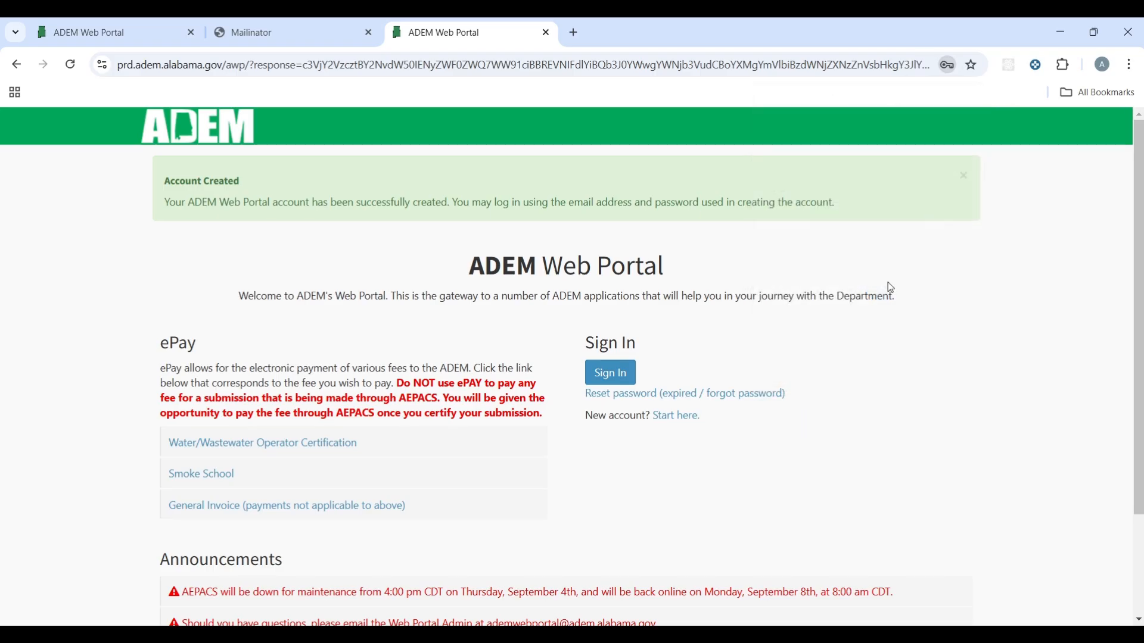
# Step: Log in with the new account's e-mail and password, declining Chrome's save-password offer
pyautogui.click(620, 375)
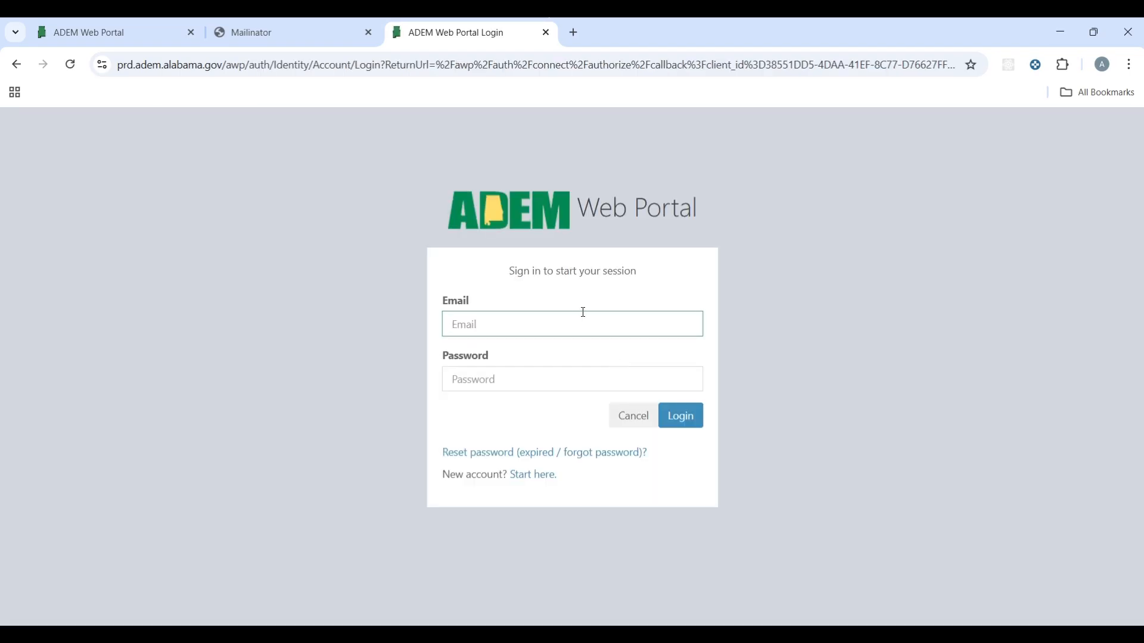
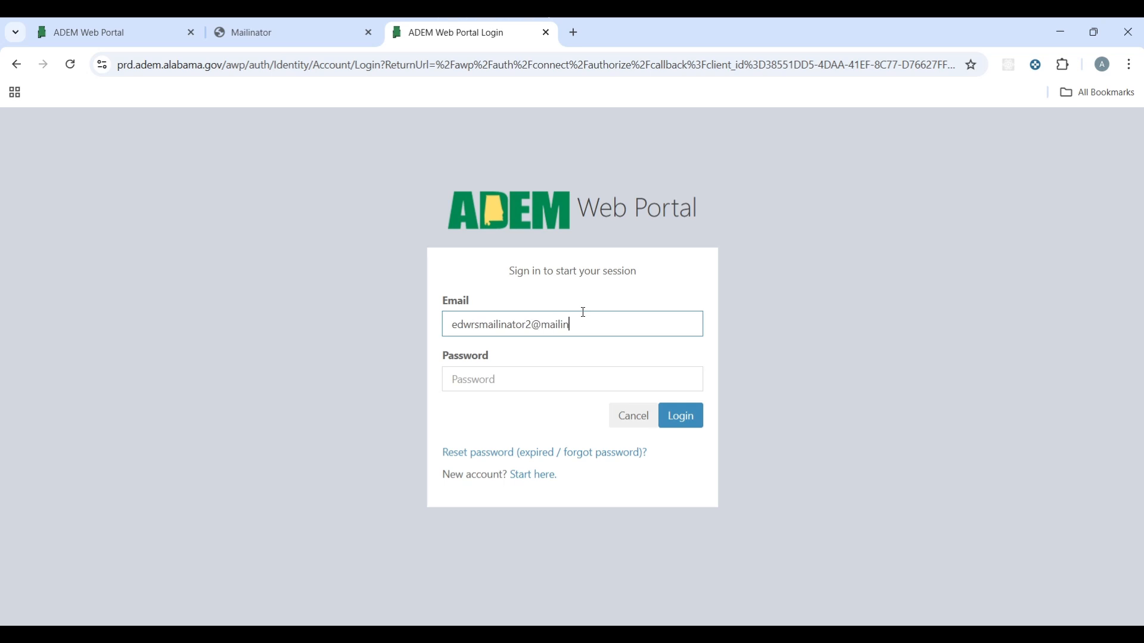
pyautogui.press('Tab')
pyautogui.write('•••••••••')
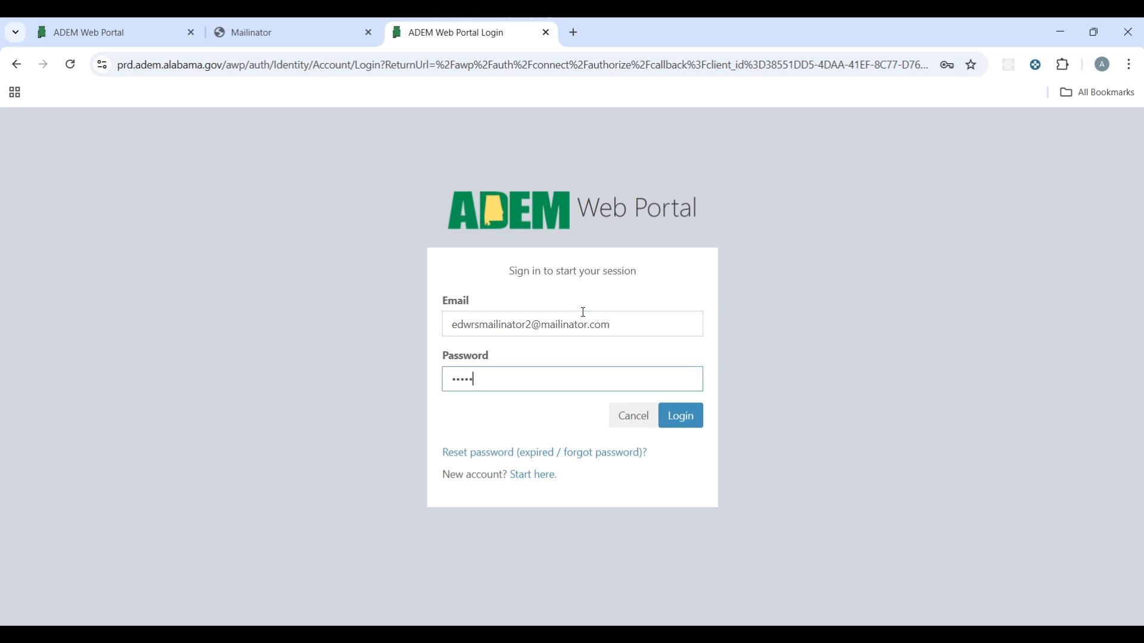
pyautogui.write('••')
pyautogui.click(695, 416)
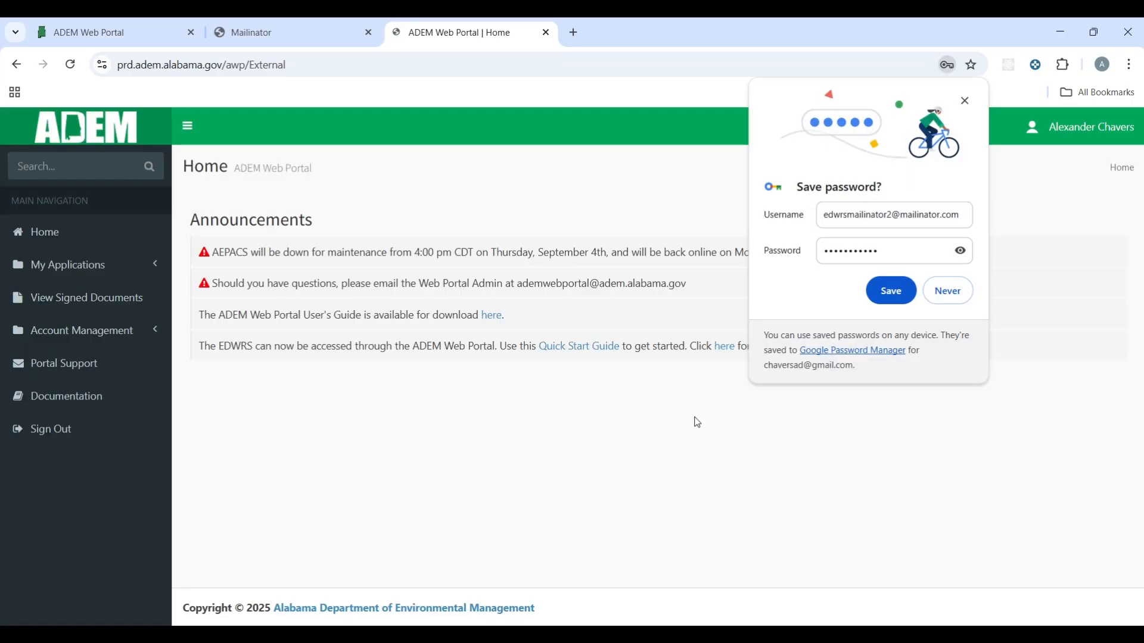
pyautogui.click(949, 290)
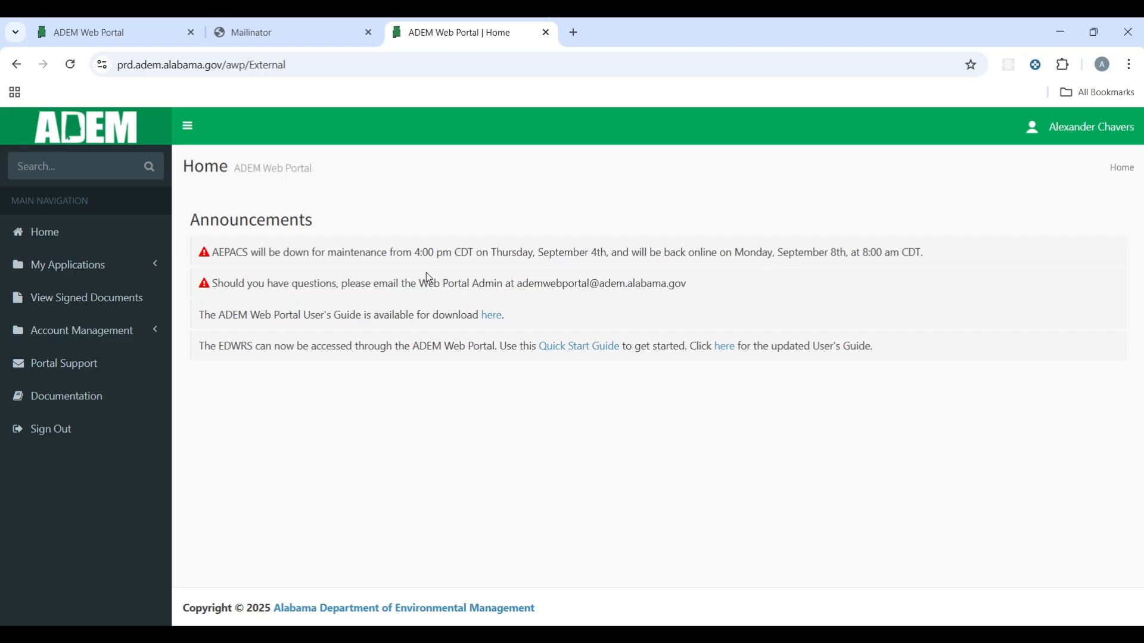
# Step: Expand My Applications in the left navigation and launch EDWRS
pyautogui.click(142, 271)
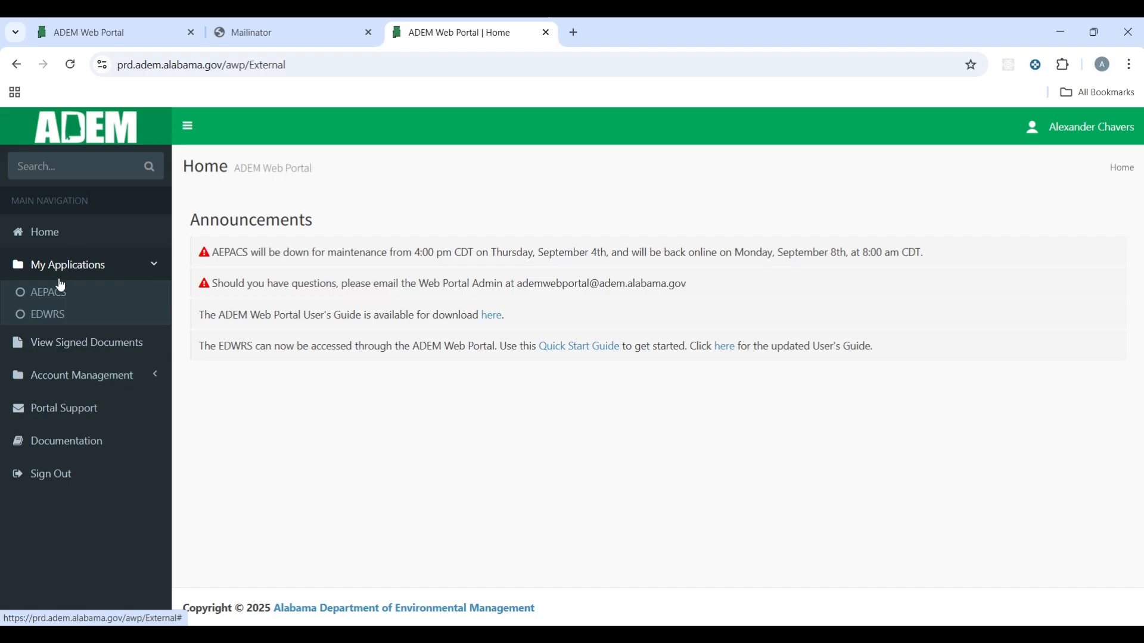
pyautogui.click(49, 322)
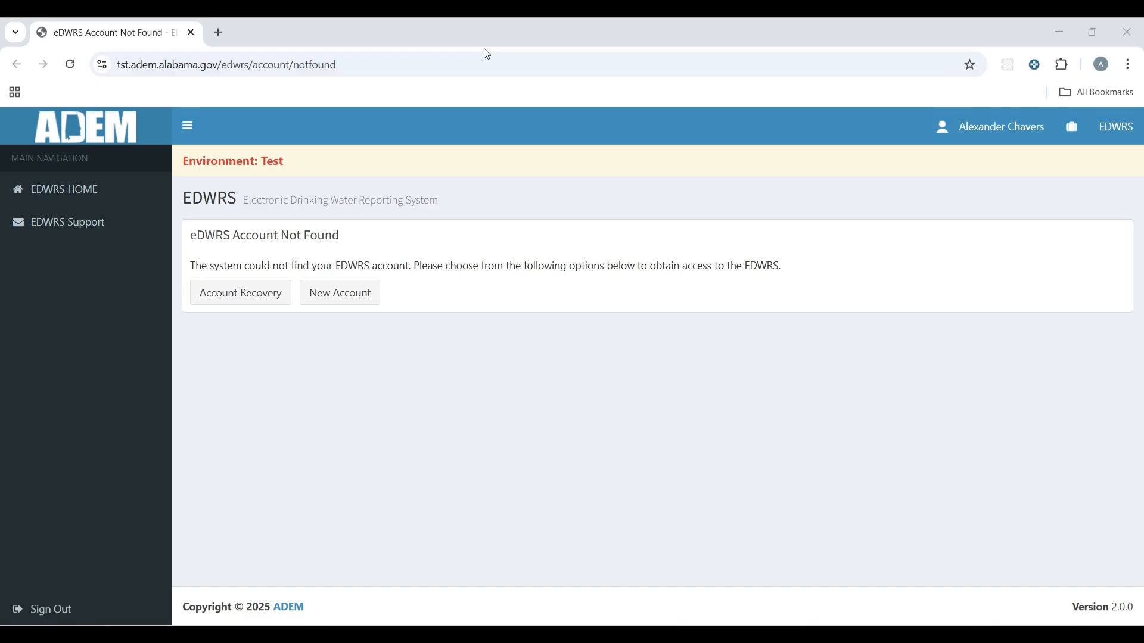
# Step: Request a new EDWRS account from the Account Not Found page
pyautogui.click(344, 298)
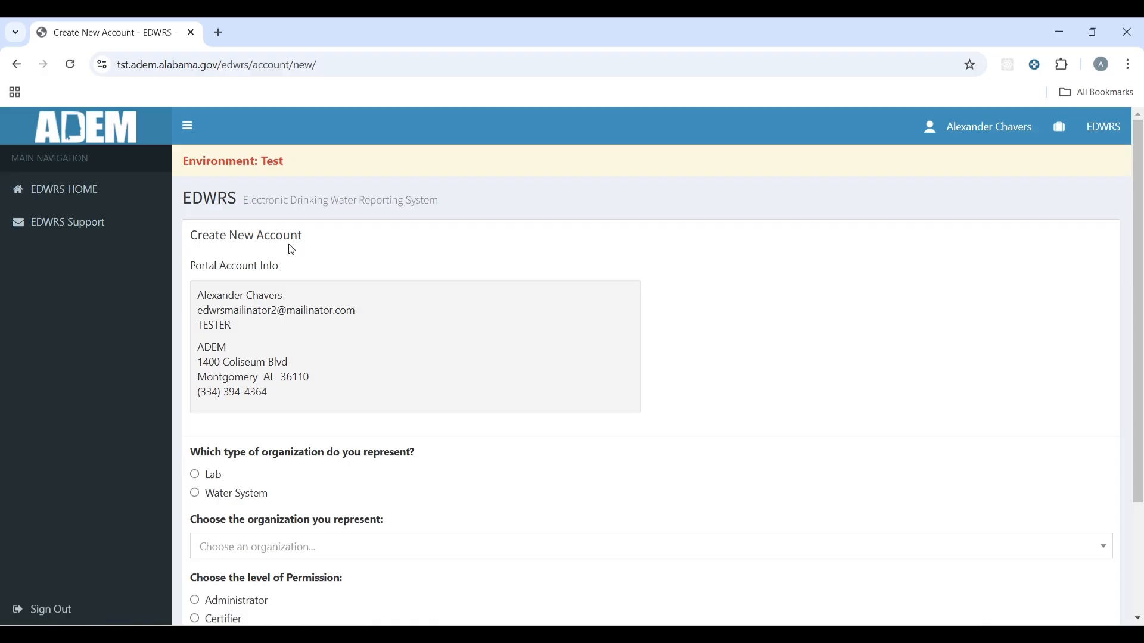
# Step: Choose Water System as organization type and AL0000804 - AUBURN WATER WORKS as the organization
pyautogui.scroll(-1, 292, 249)
pyautogui.moveTo(294, 320); pyautogui.dragTo(202, 222)
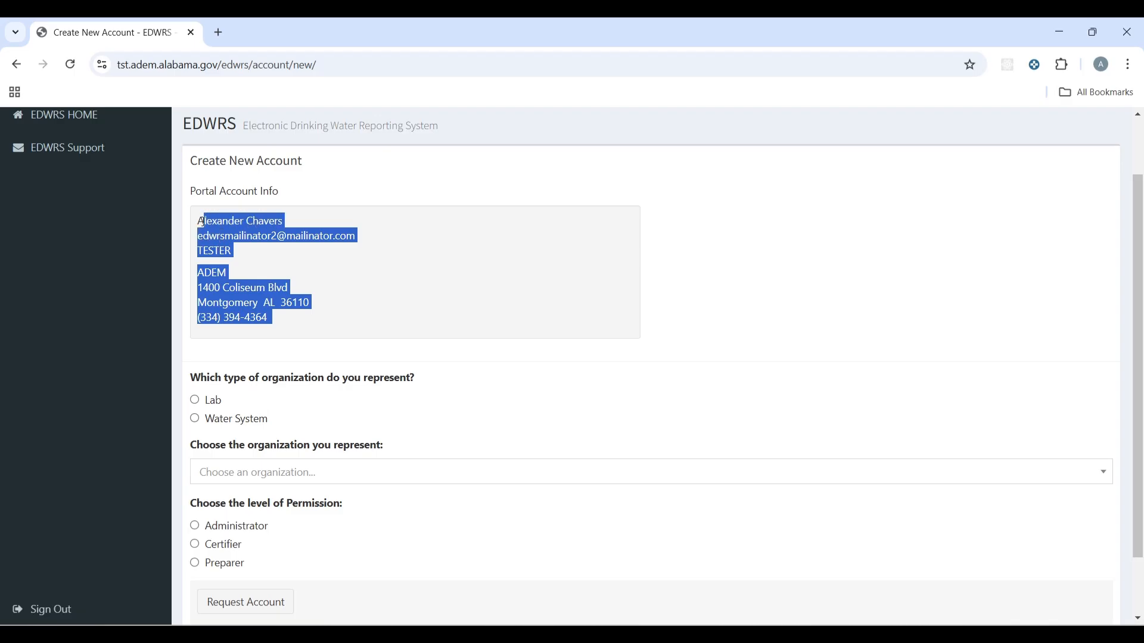
pyautogui.scroll(-1, 430, 292)
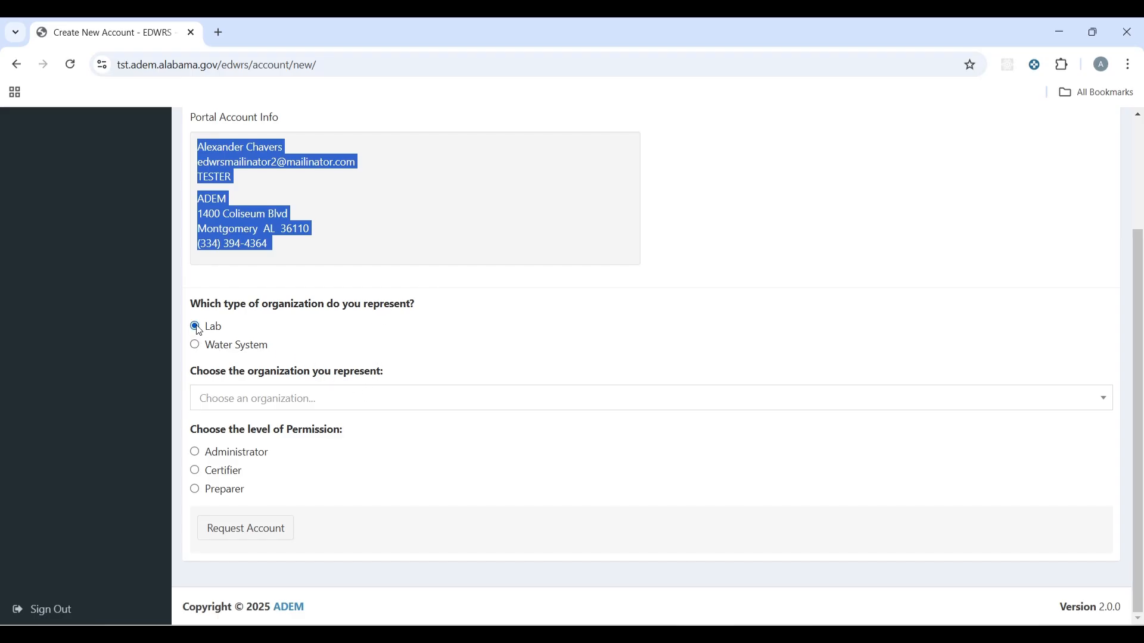
pyautogui.click(198, 348)
pyautogui.click(297, 401)
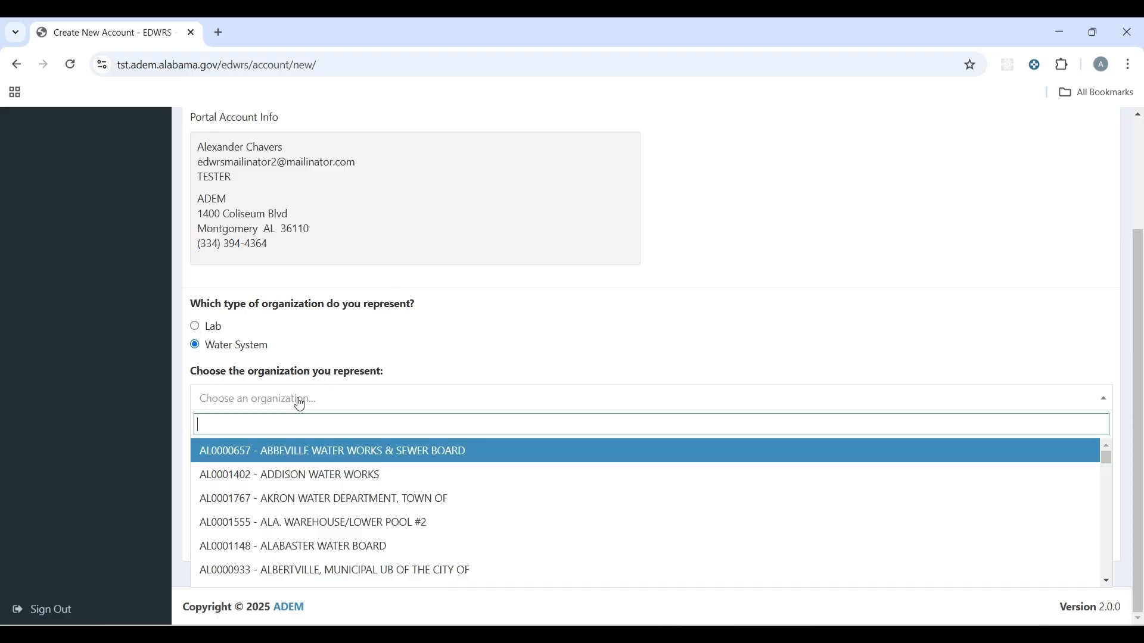
pyautogui.scroll(-1, 333, 505)
pyautogui.scroll(1, 332, 506)
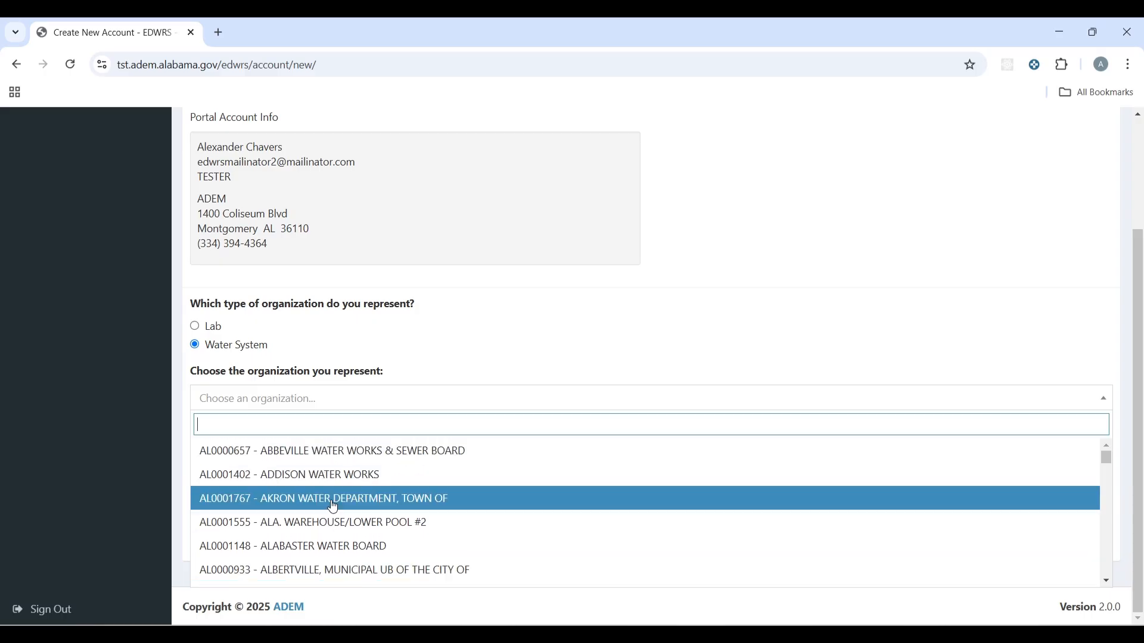
pyautogui.scroll(-1, 332, 505)
pyautogui.scroll(-6, 331, 513)
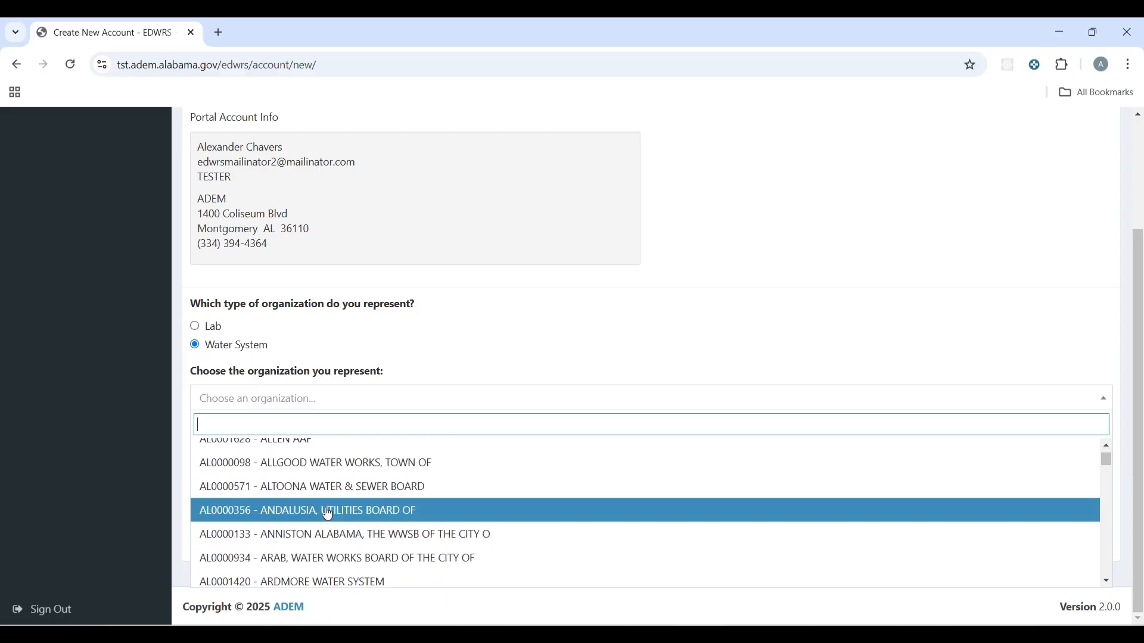
pyautogui.click(314, 506)
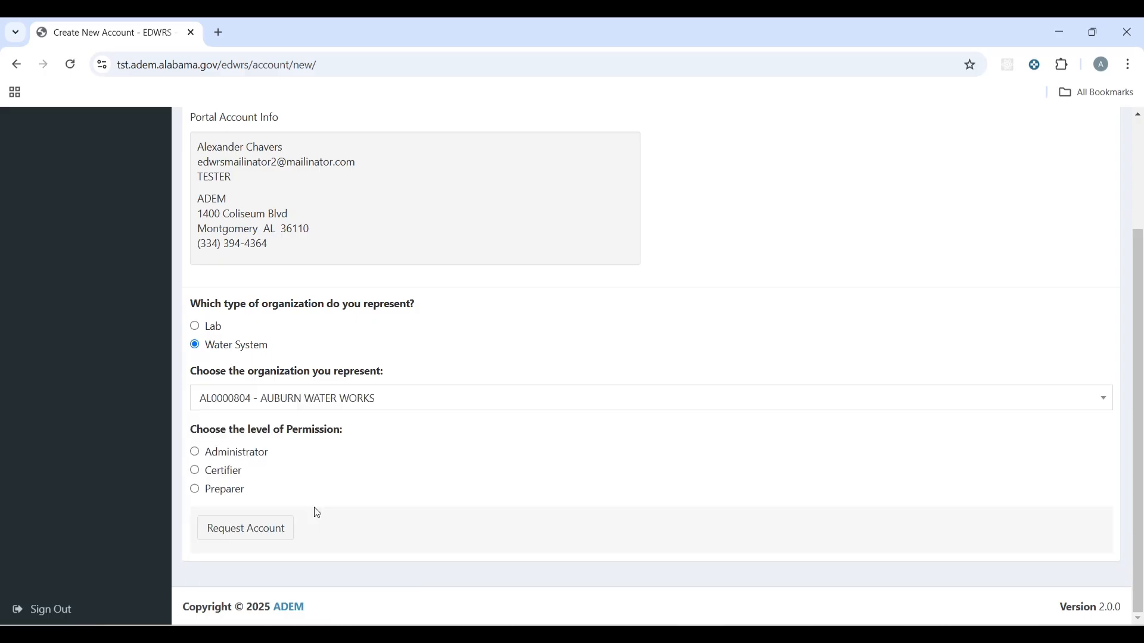
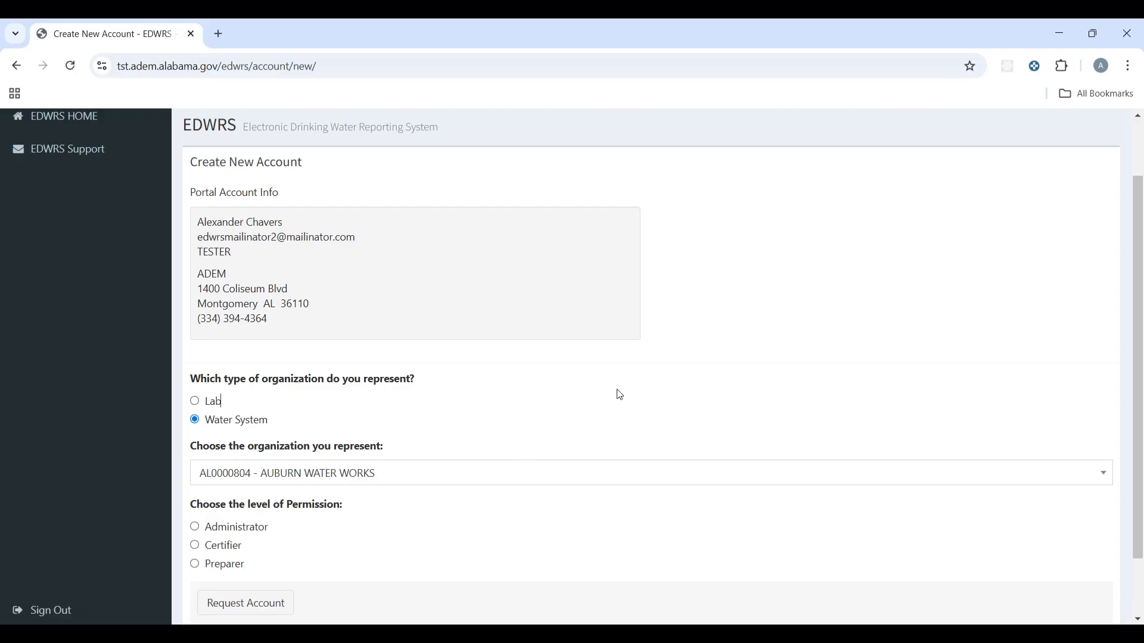
# Step: Choose the Administrator permission level for Auburn Water Works and submit the account request
pyautogui.scroll(-2, 620, 394)
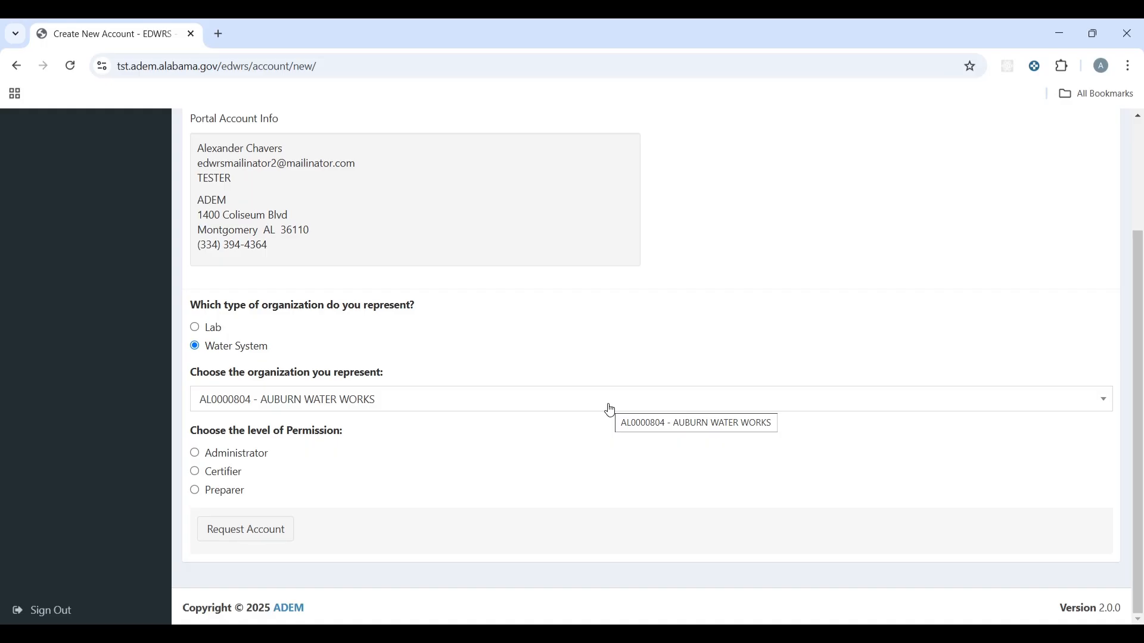
pyautogui.click(196, 456)
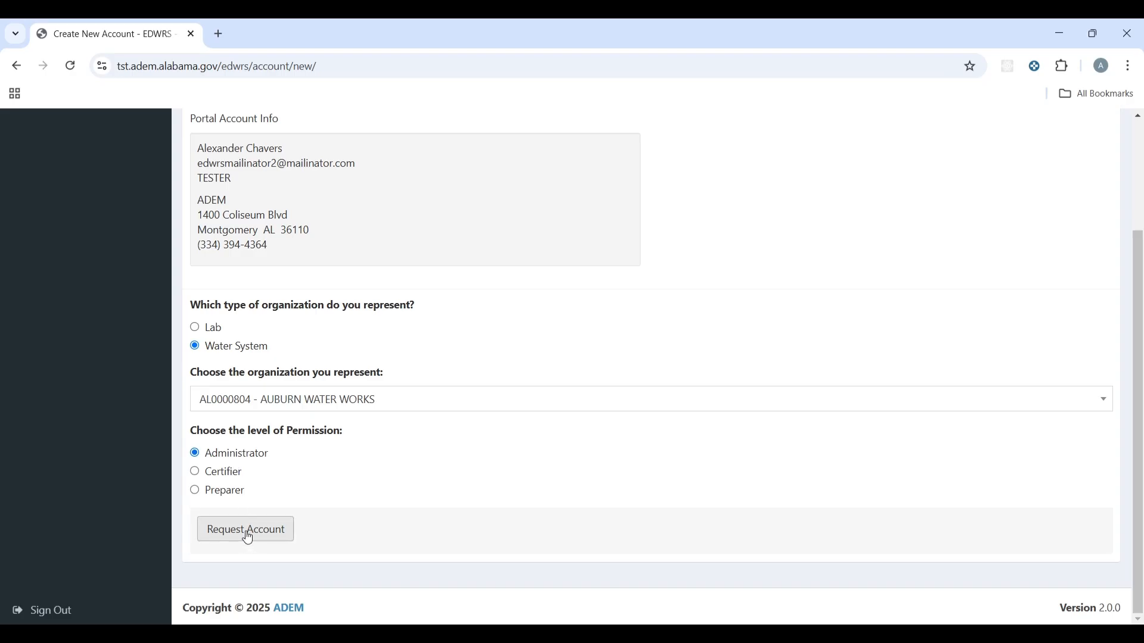
pyautogui.click(248, 537)
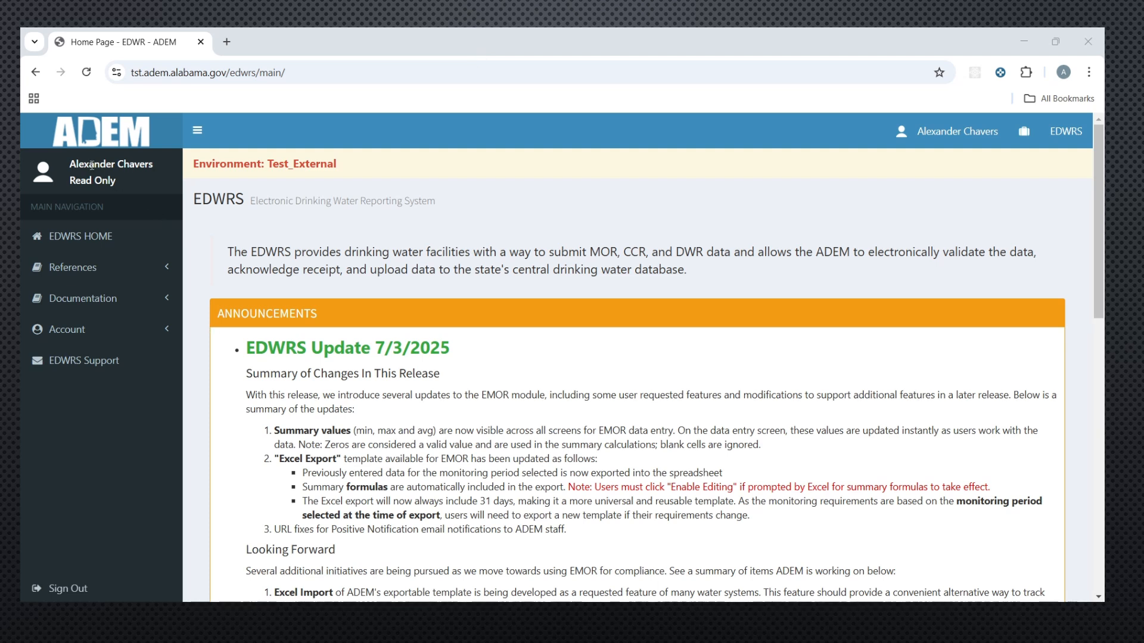
# Step: Note the account's Read Only status and open the Analytes reference list
pyautogui.moveTo(132, 189); pyautogui.dragTo(74, 184)
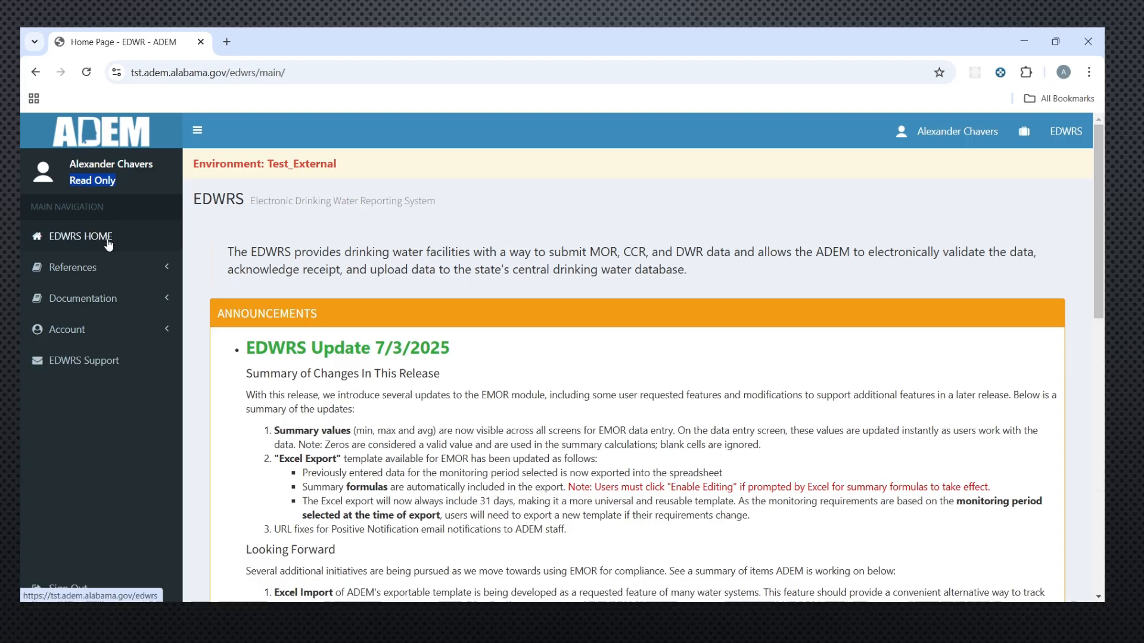
pyautogui.click(159, 269)
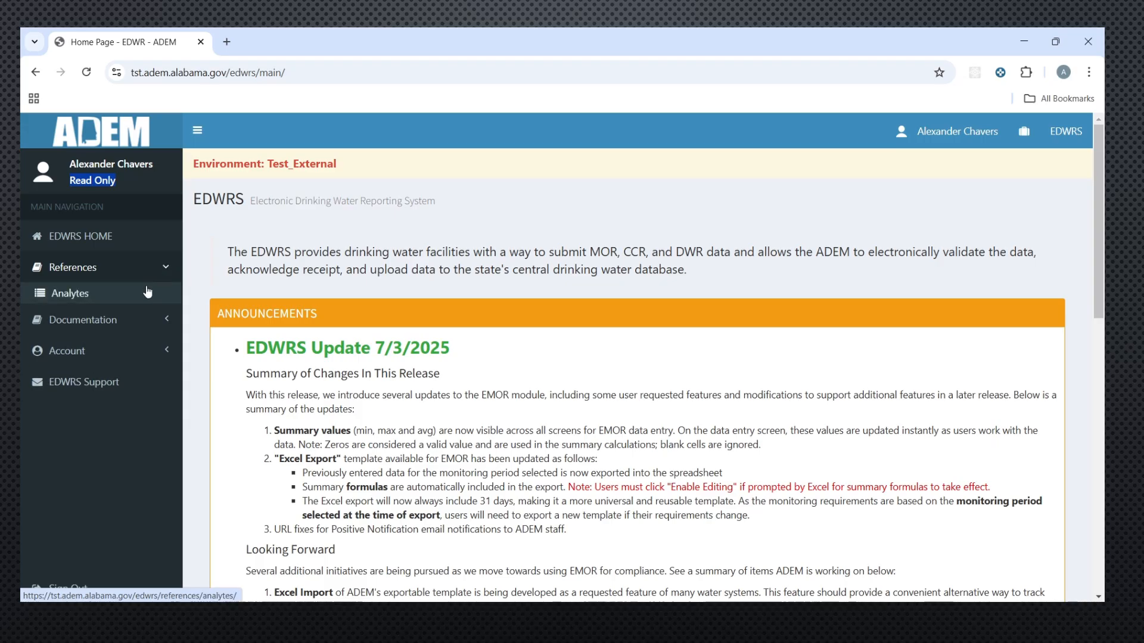
pyautogui.click(86, 296)
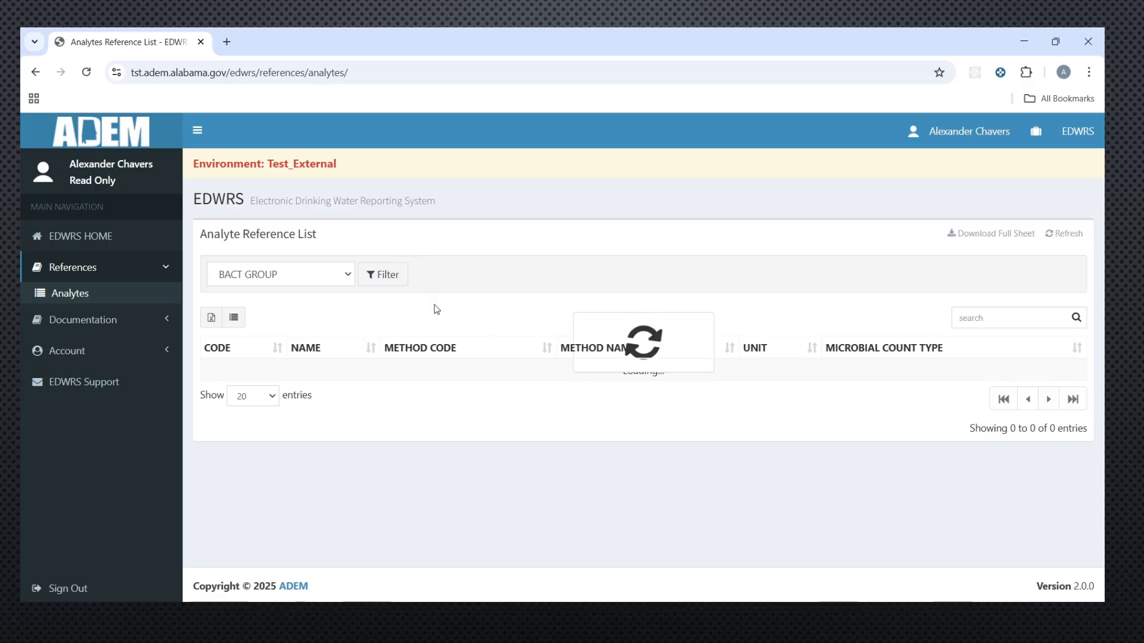
# Step: Expand the Documentation and Account sections in the sidebar to view their options
pyautogui.click(153, 324)
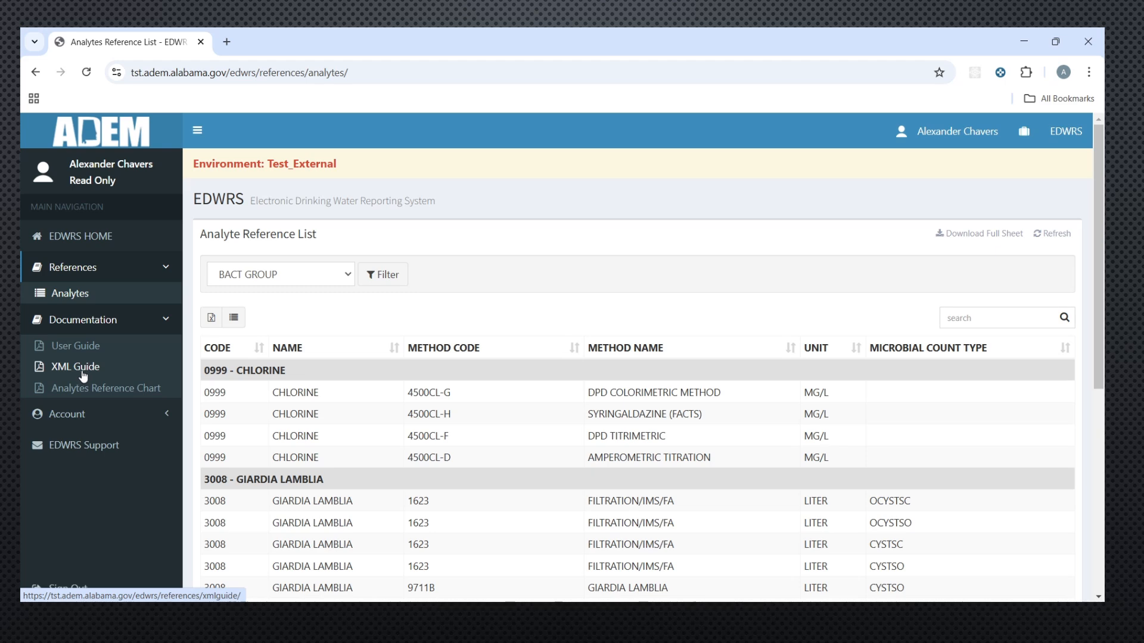
pyautogui.click(149, 416)
pyautogui.scroll(-2, 120, 381)
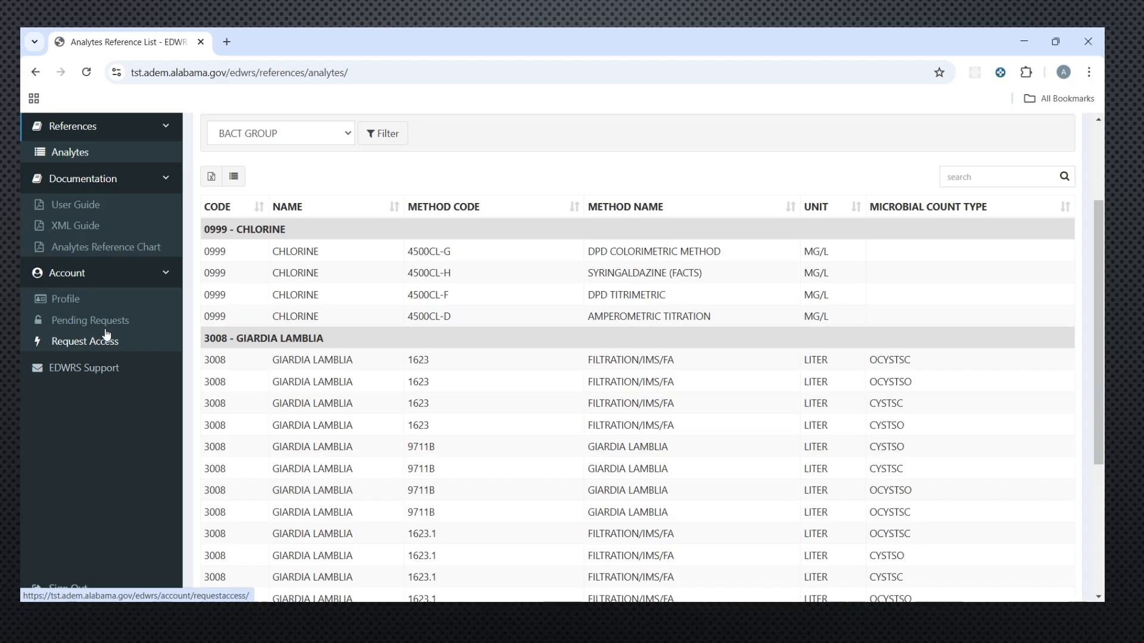
# Step: Review the pending Auburn Water Works Administrator request under Pending Requests, then sign out
pyautogui.click(105, 328)
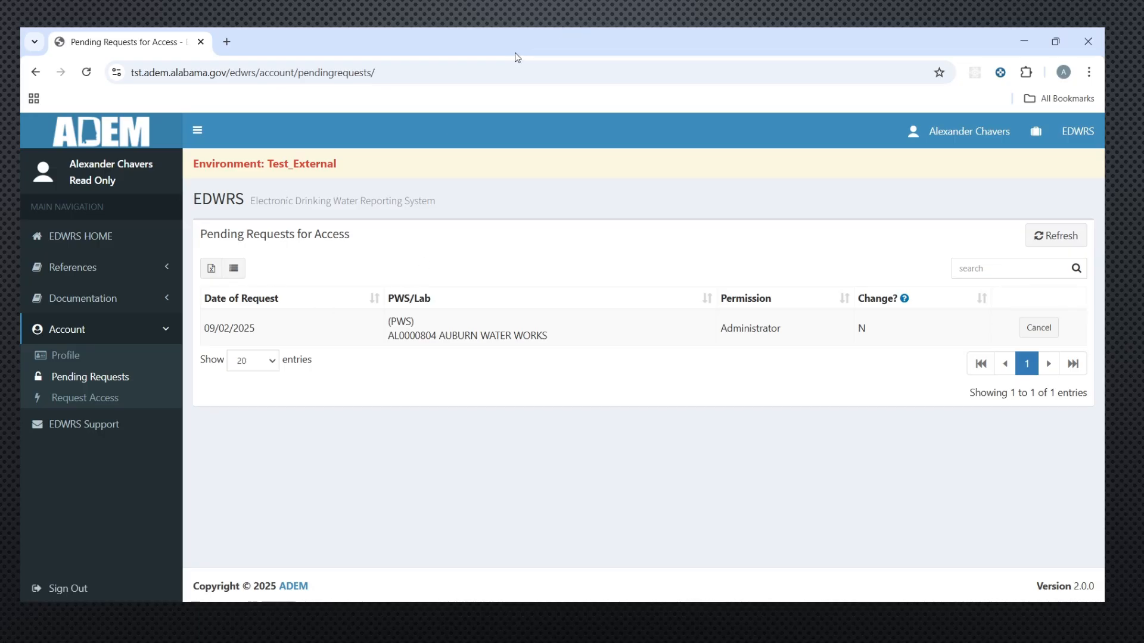
pyautogui.click(955, 140)
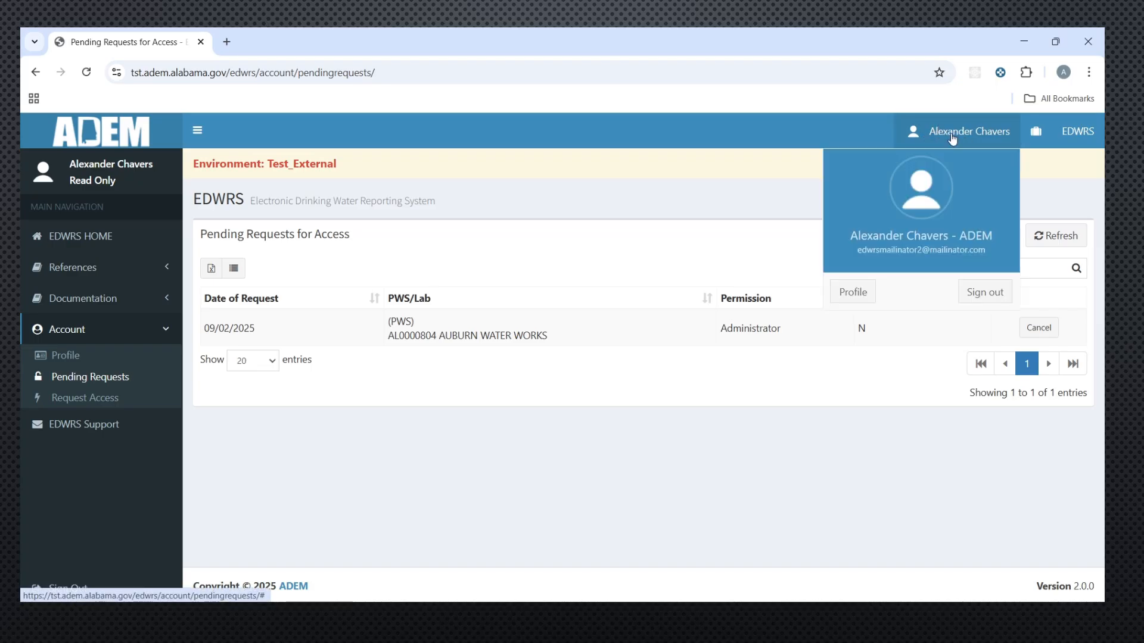
pyautogui.click(984, 291)
pyautogui.scroll(-10, 684, 414)
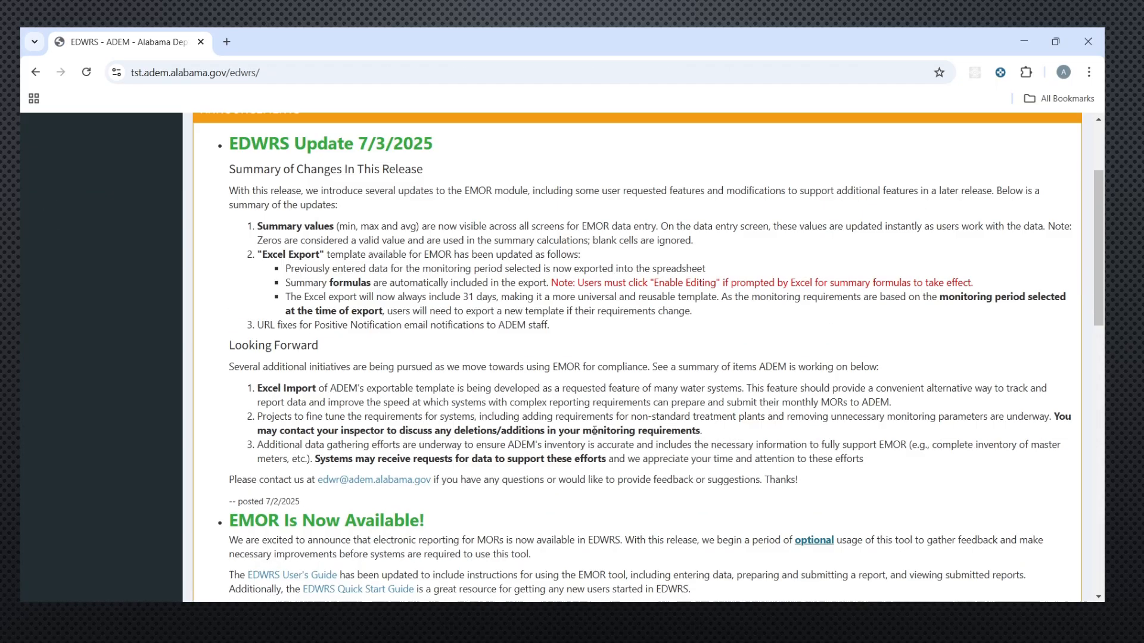
# Step: Sign in to the portal with the ADEM administrator's e-mail and password
pyautogui.click(686, 214)
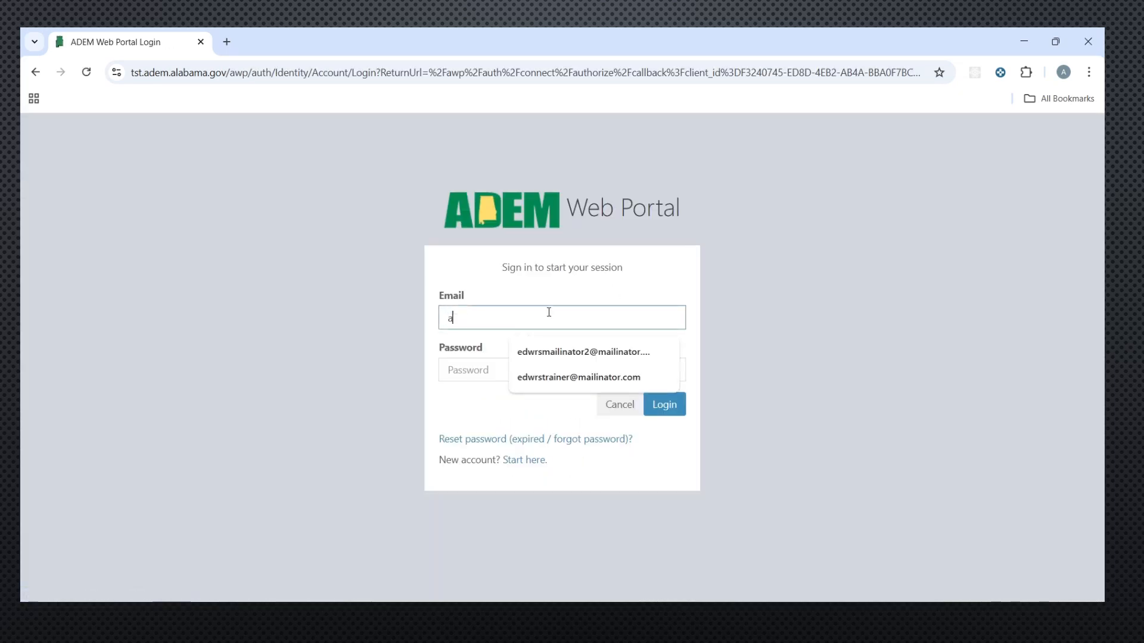
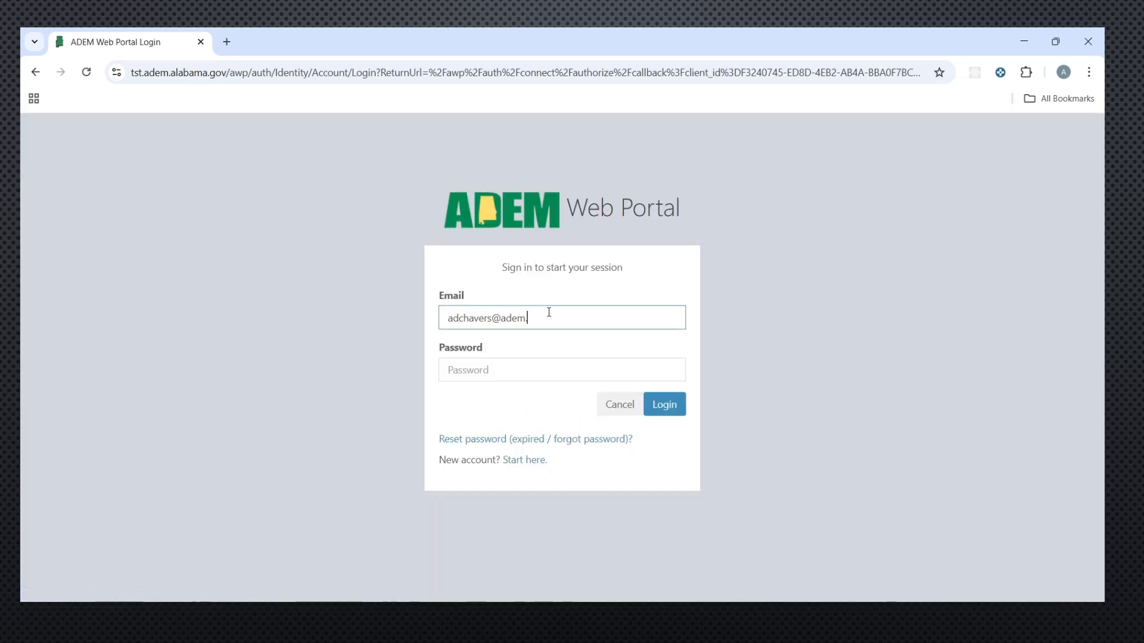
pyautogui.press('Tab')
pyautogui.write('••••••••••')
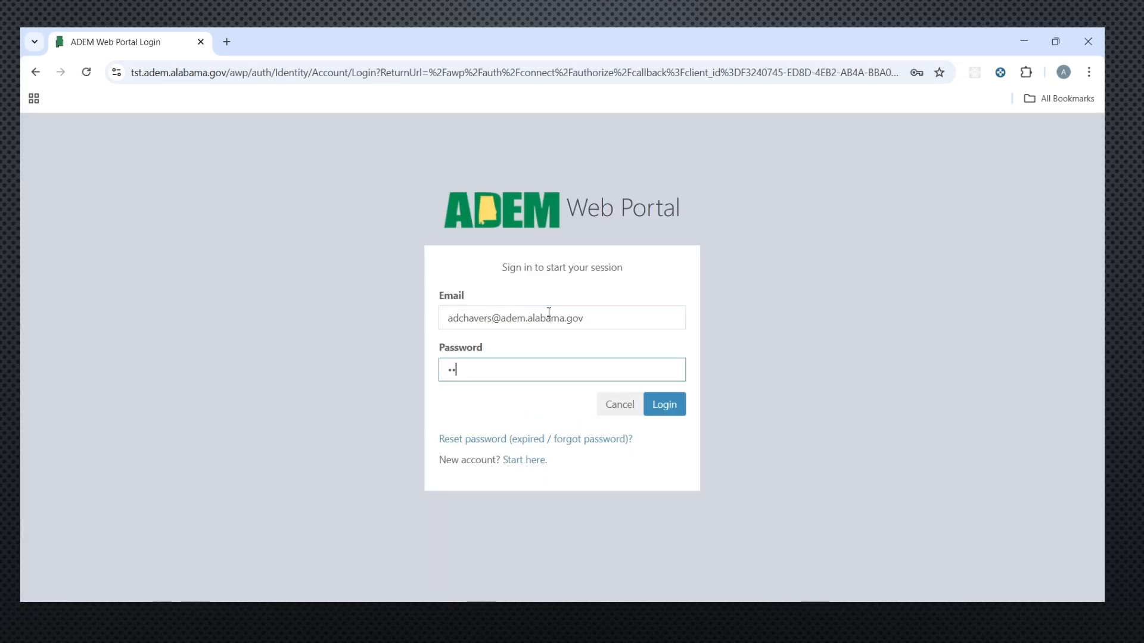
pyautogui.write('•••')
pyautogui.press('Return')
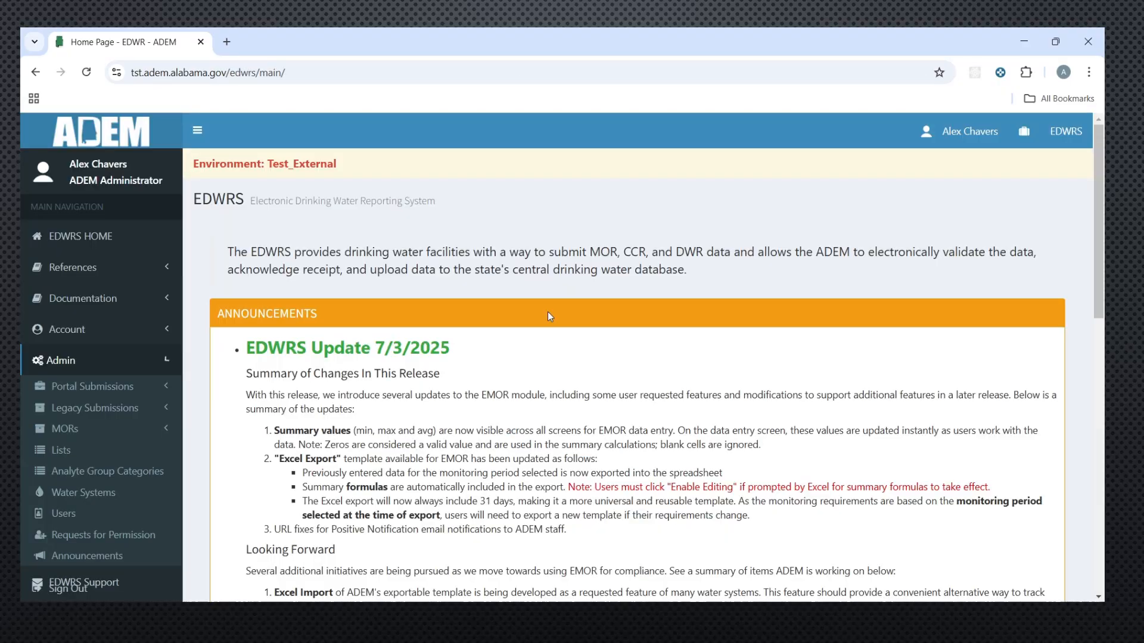
# Step: Approve the Autaugaville Water Works and Auburn Water Works requests in Admin > Requests for Permission
pyautogui.click(117, 364)
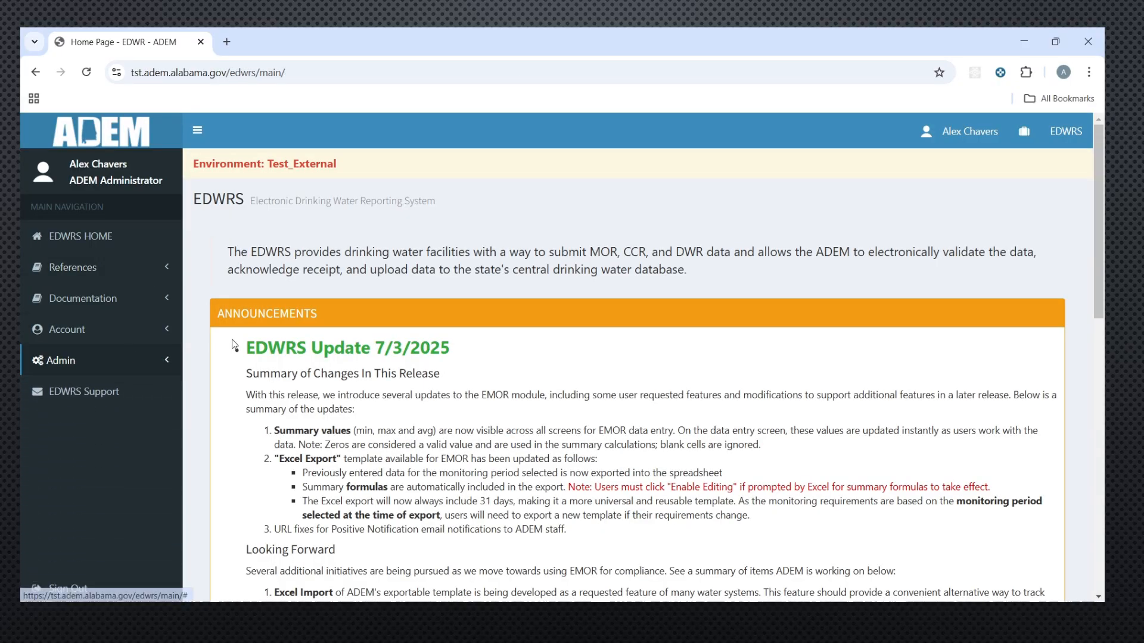
pyautogui.click(159, 364)
pyautogui.scroll(-1, 160, 380)
pyautogui.scroll(-1, 160, 380)
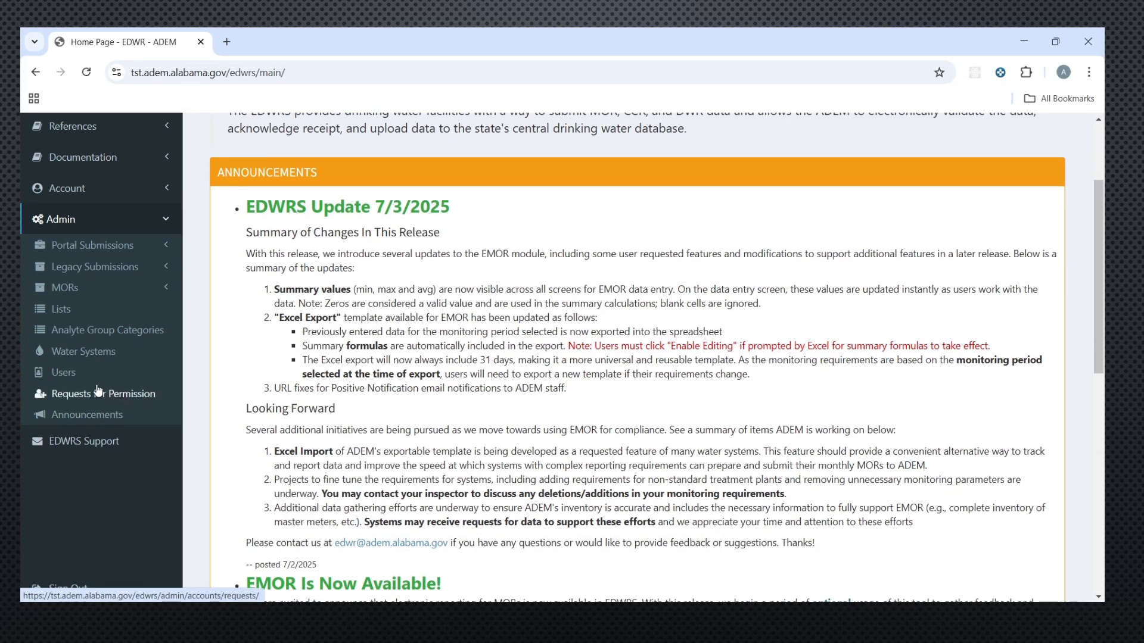
pyautogui.click(100, 395)
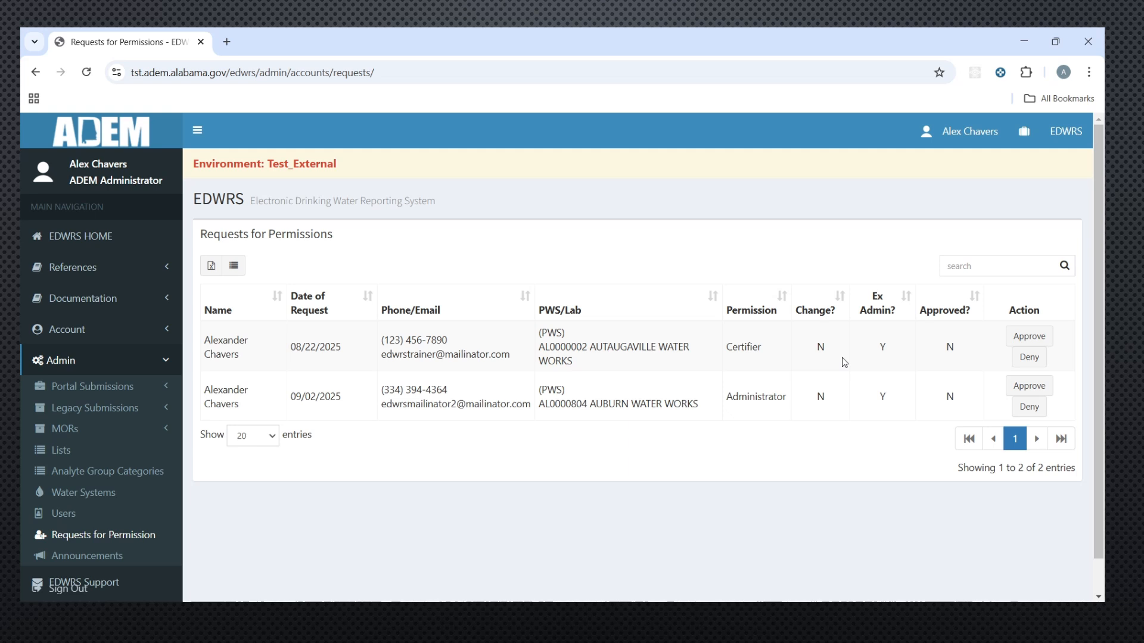
pyautogui.click(1022, 340)
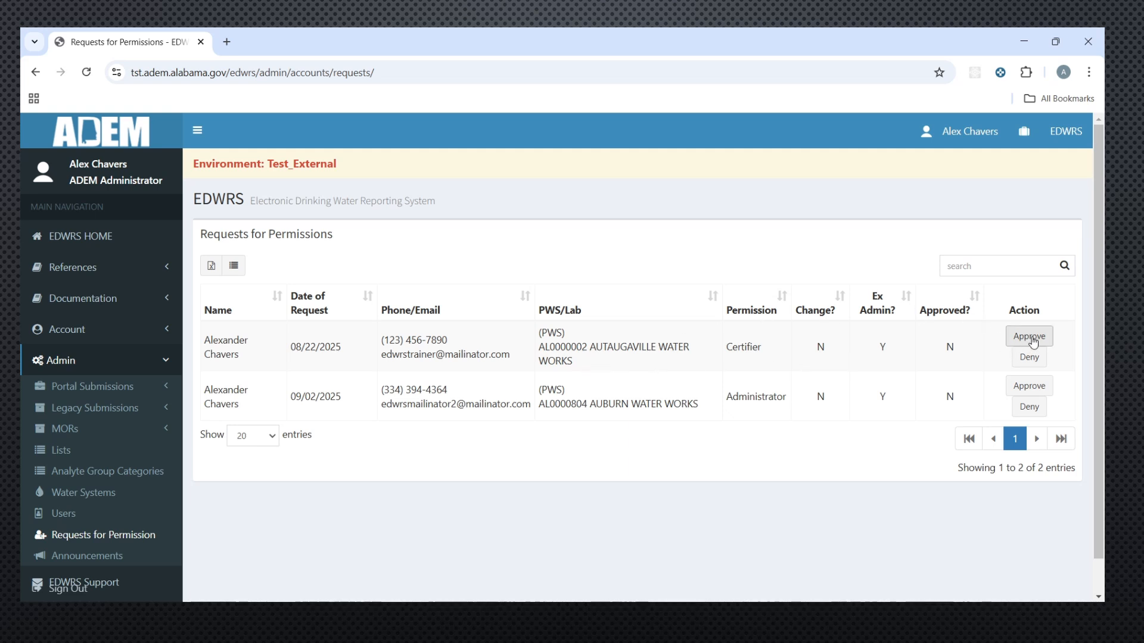
pyautogui.click(1023, 339)
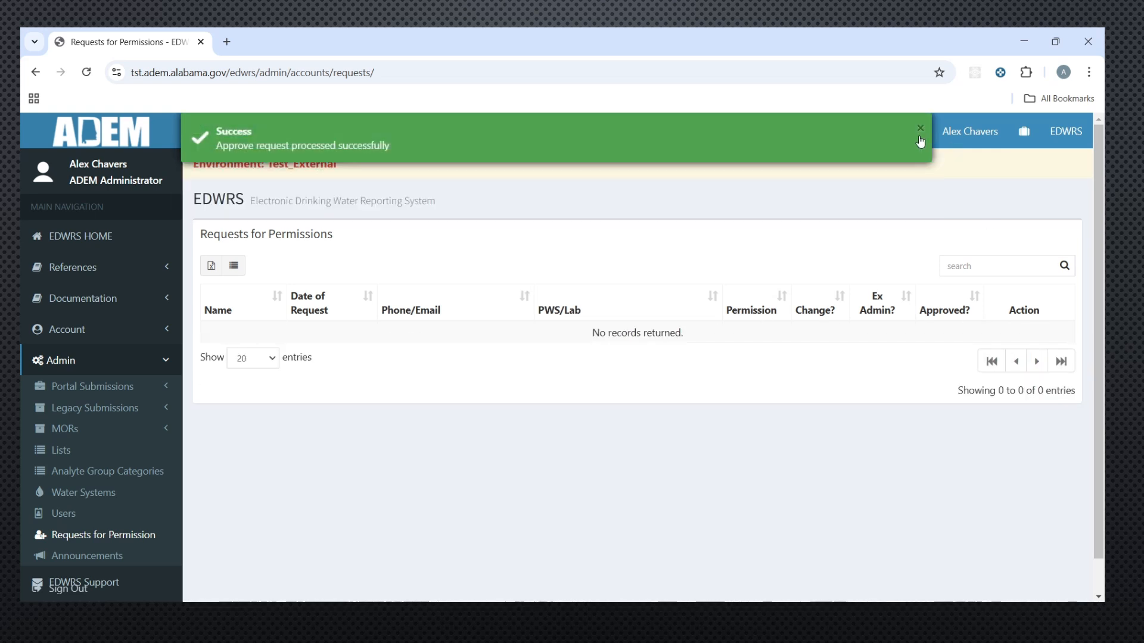
pyautogui.click(922, 132)
# Step: Sign out of the administrator account
pyautogui.click(986, 140)
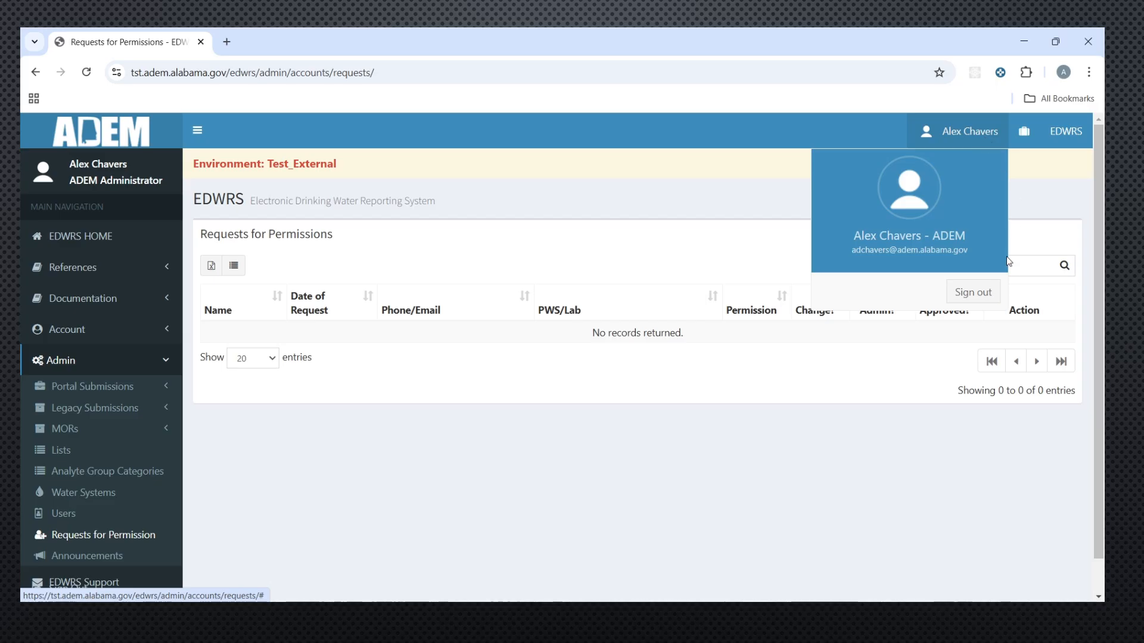
pyautogui.click(980, 294)
pyautogui.scroll(-12, 852, 401)
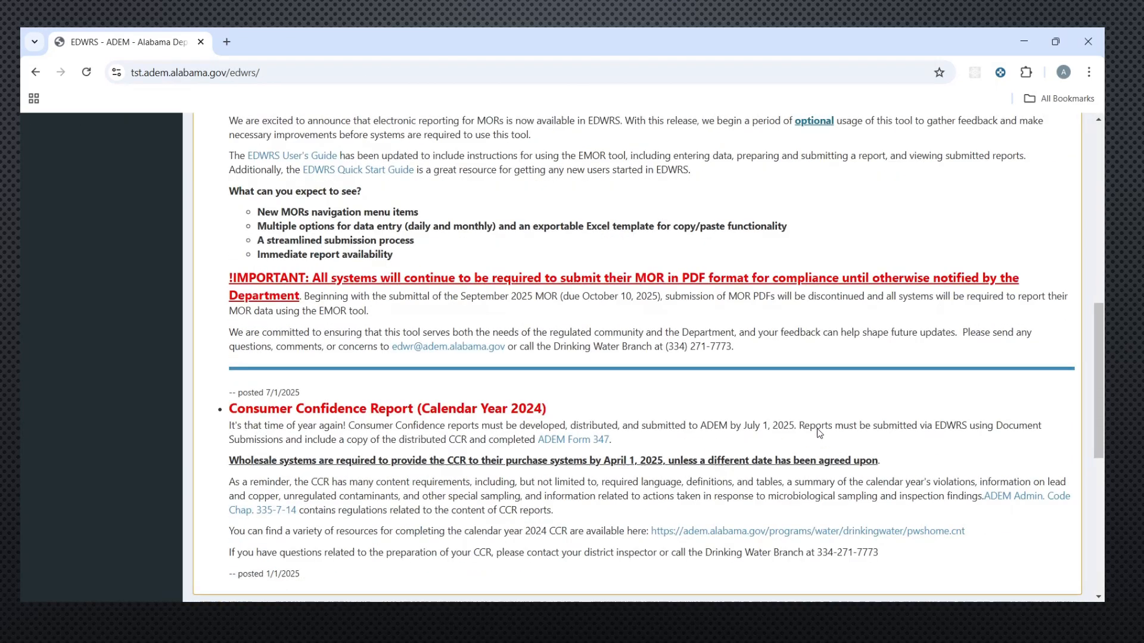
# Step: Sign in with the saved water system account e-mail and its password
pyautogui.click(686, 569)
pyautogui.click(560, 321)
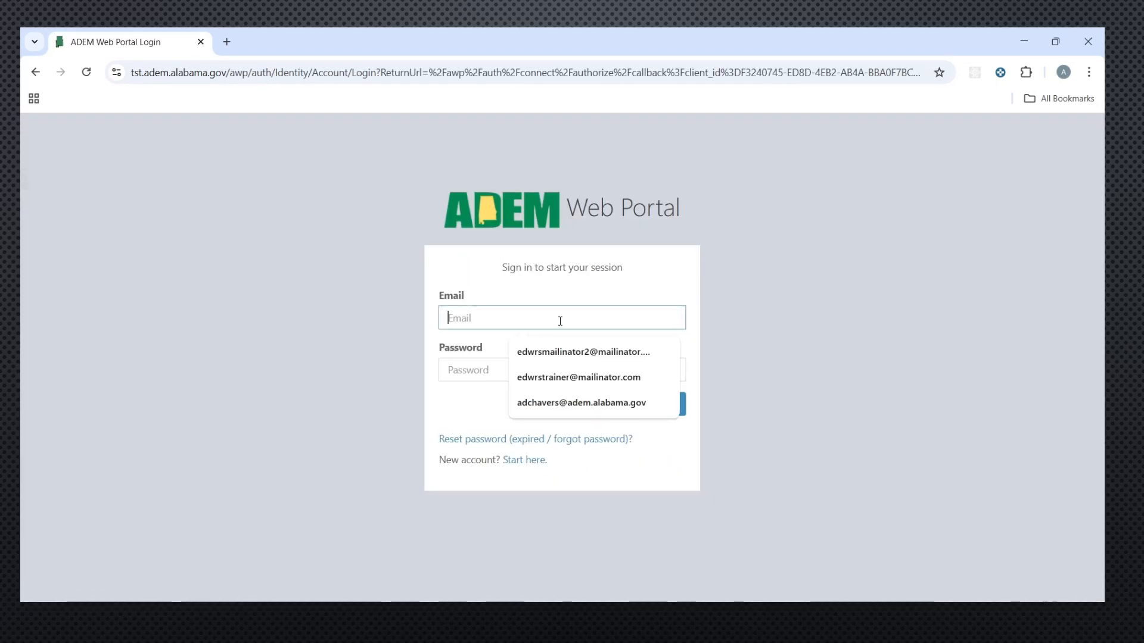
pyautogui.press('Down')
pyautogui.press('Tab')
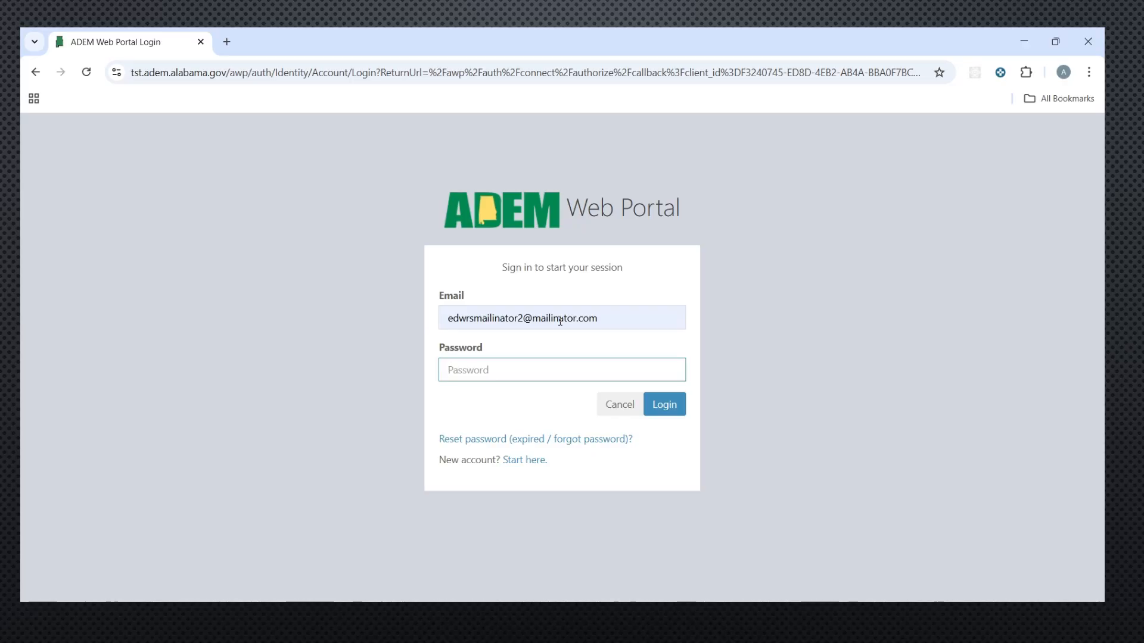
pyautogui.write('******')
pyautogui.press('Return')
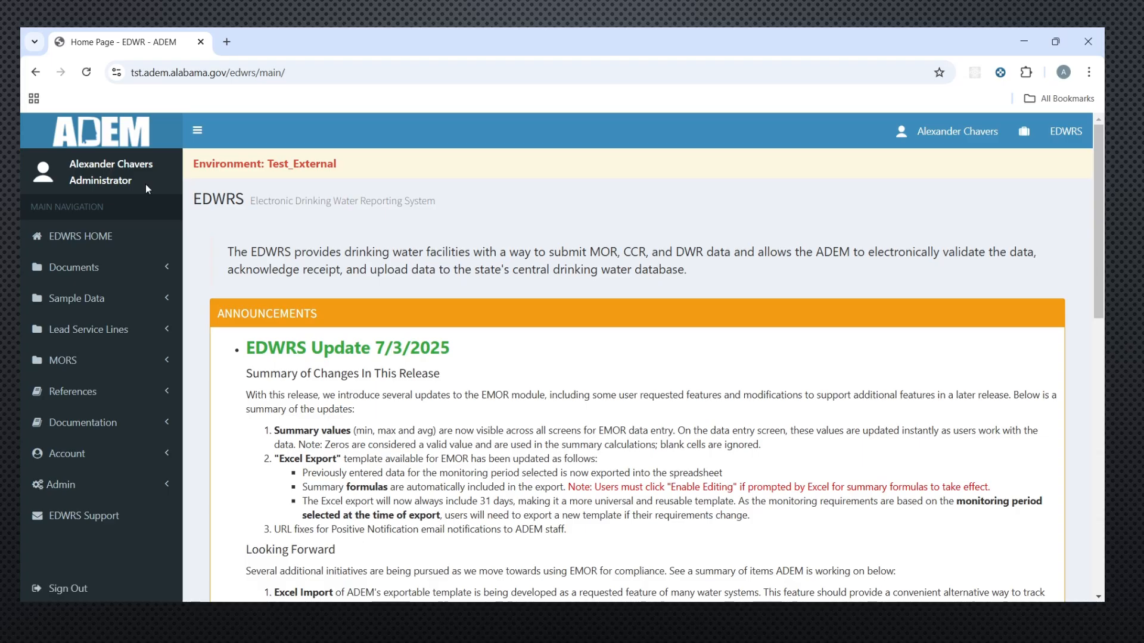
# Step: Review the new Administrator role and the Account and Admin menu options
pyautogui.moveTo(144, 184); pyautogui.dragTo(71, 181)
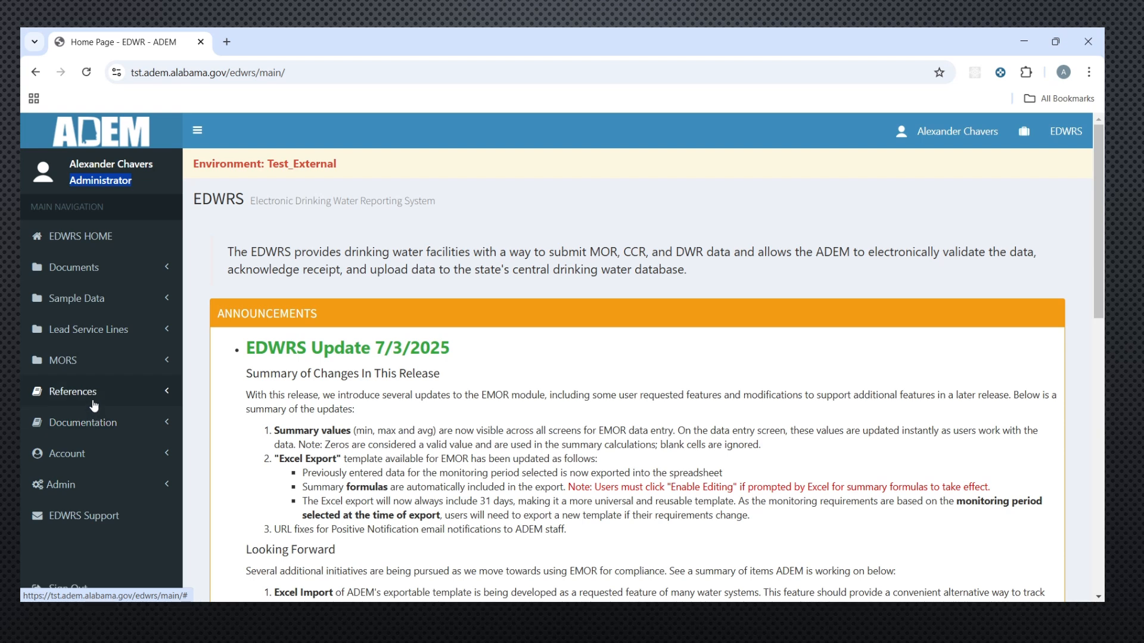
pyautogui.click(128, 452)
pyautogui.click(149, 451)
pyautogui.click(143, 484)
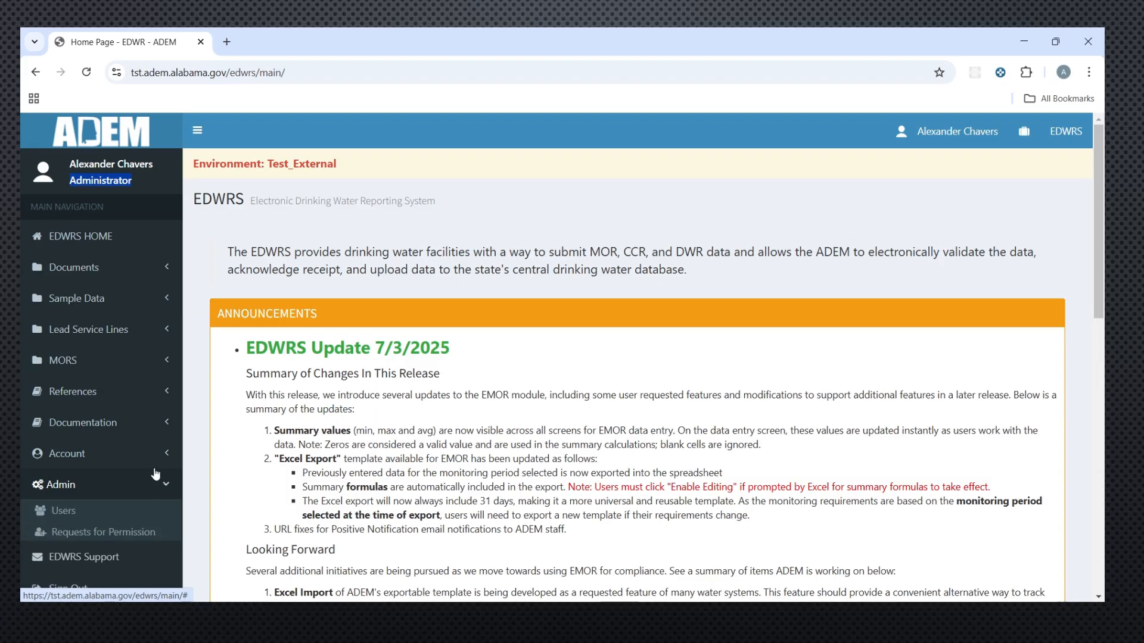
pyautogui.scroll(-2, 149, 417)
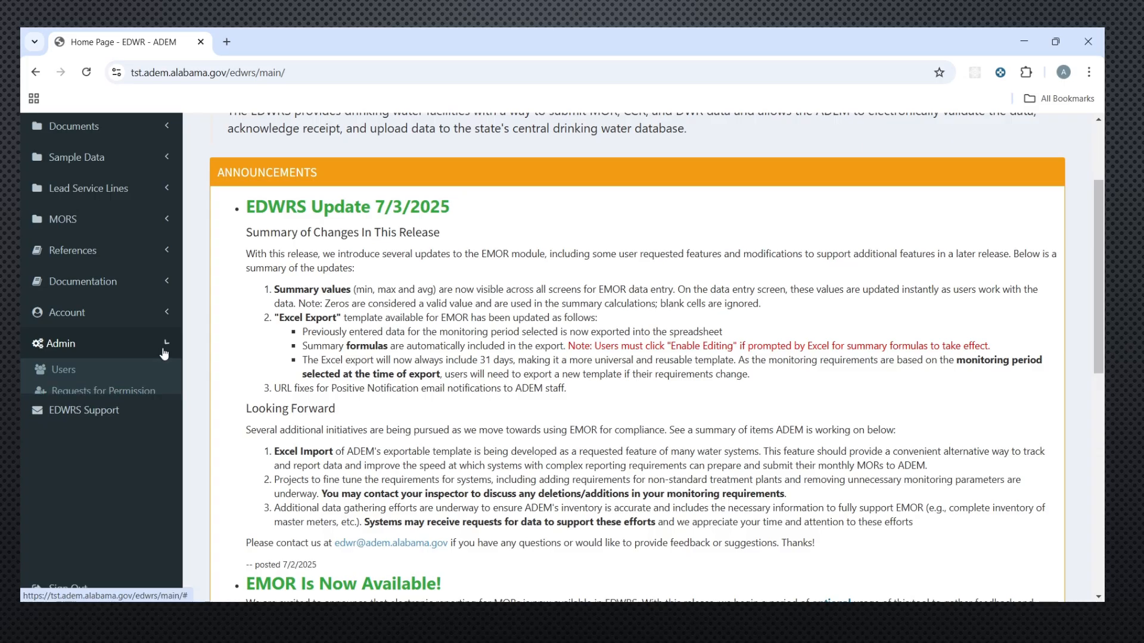
pyautogui.click(158, 346)
pyautogui.scroll(3, 161, 363)
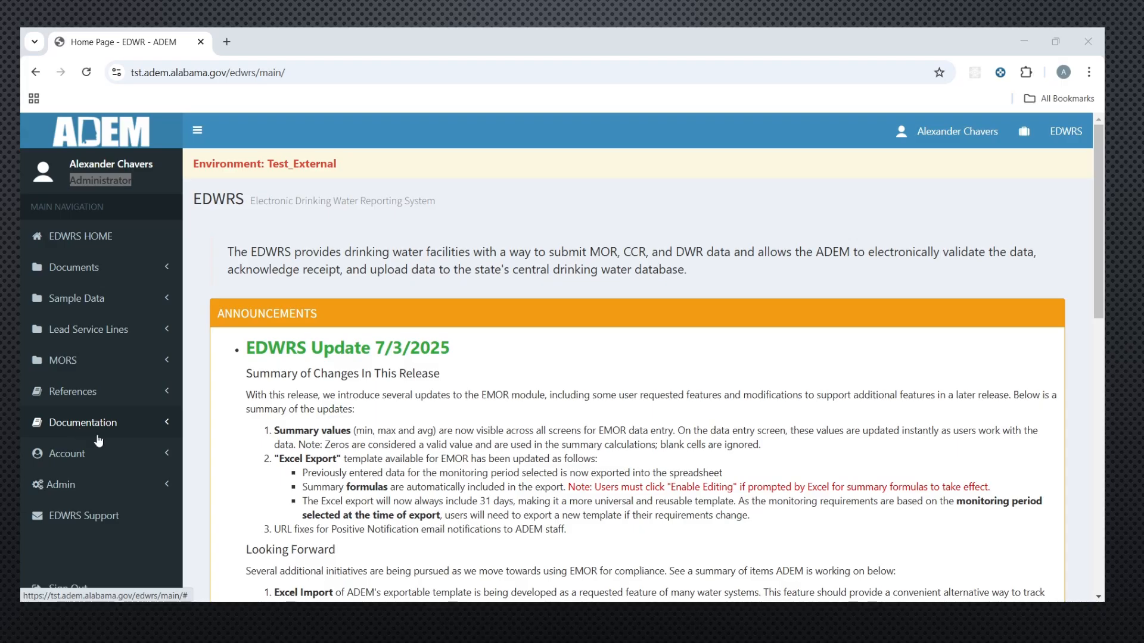
pyautogui.scroll(-1, 94, 438)
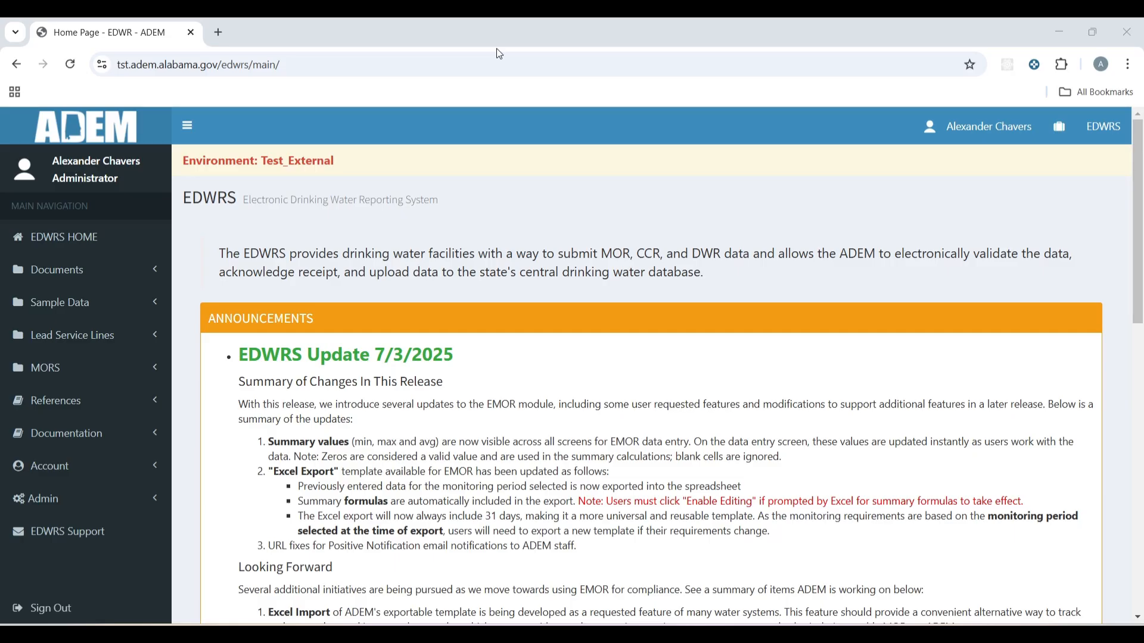
# Step: Open Submit a Document and choose AL0000804 - AUBURN WATER WORKS with CCR - Consumer Confidence Report type
pyautogui.click(153, 271)
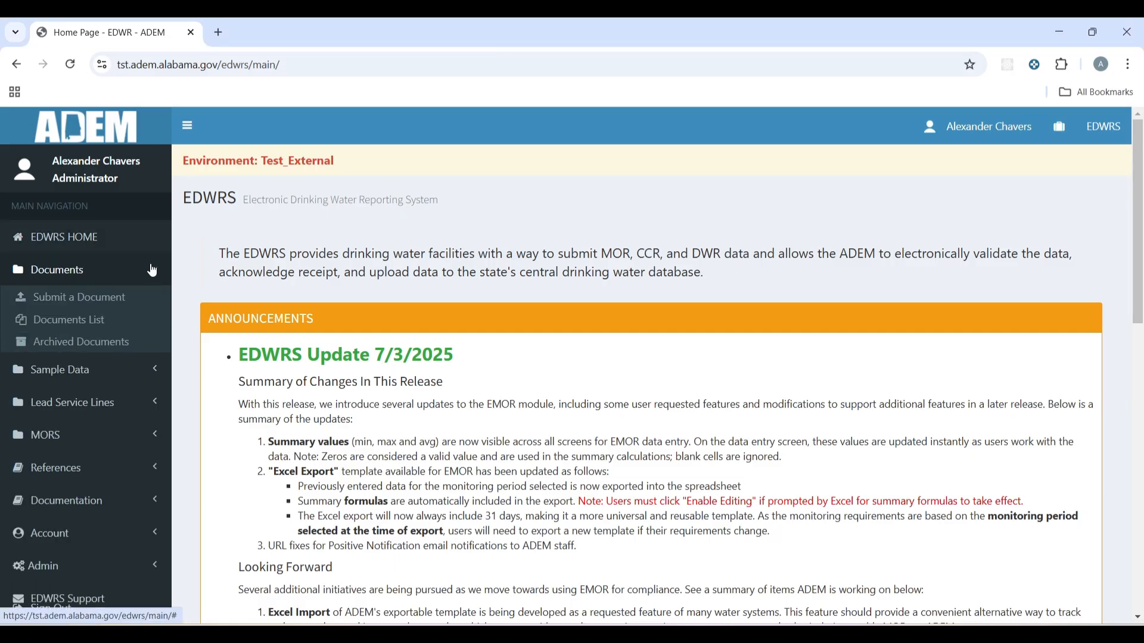
pyautogui.click(99, 305)
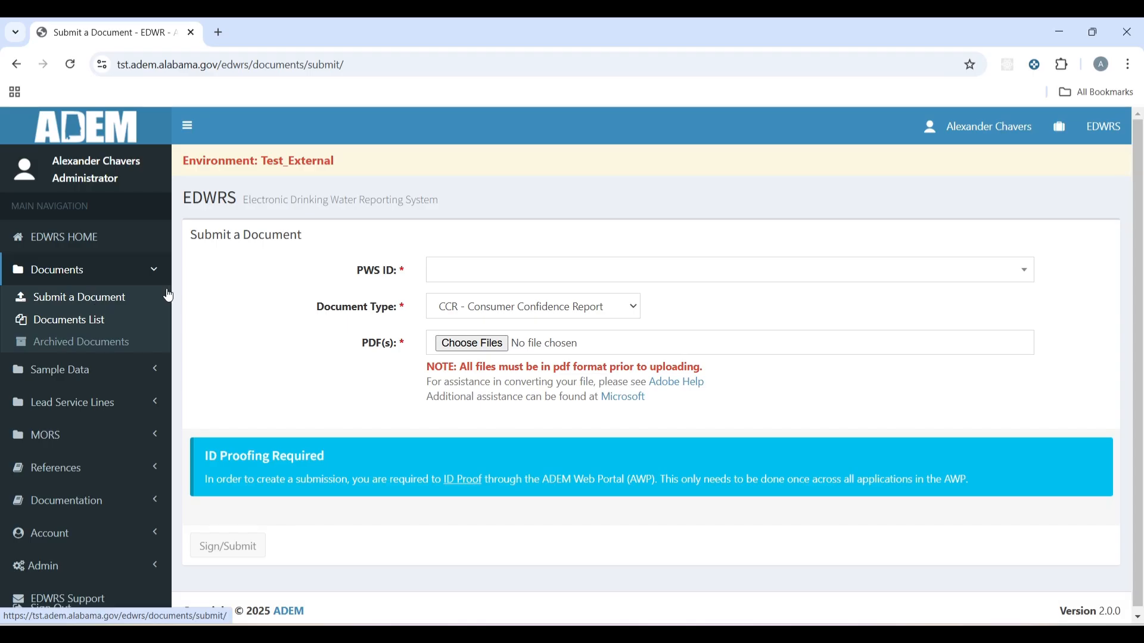
pyautogui.click(604, 272)
pyautogui.click(546, 332)
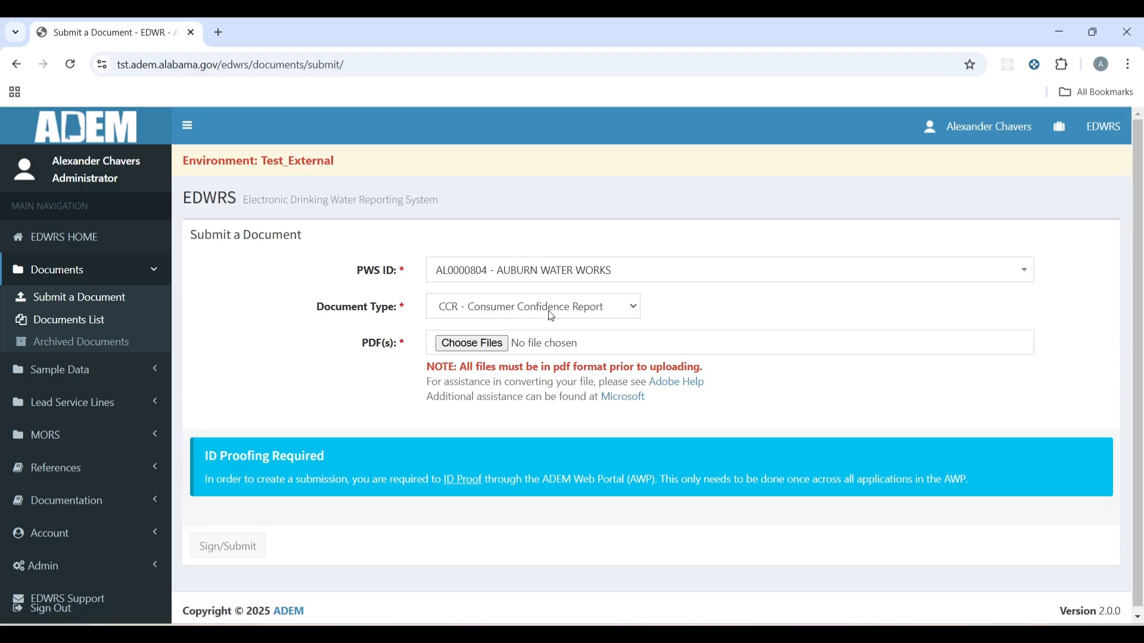
pyautogui.click(581, 308)
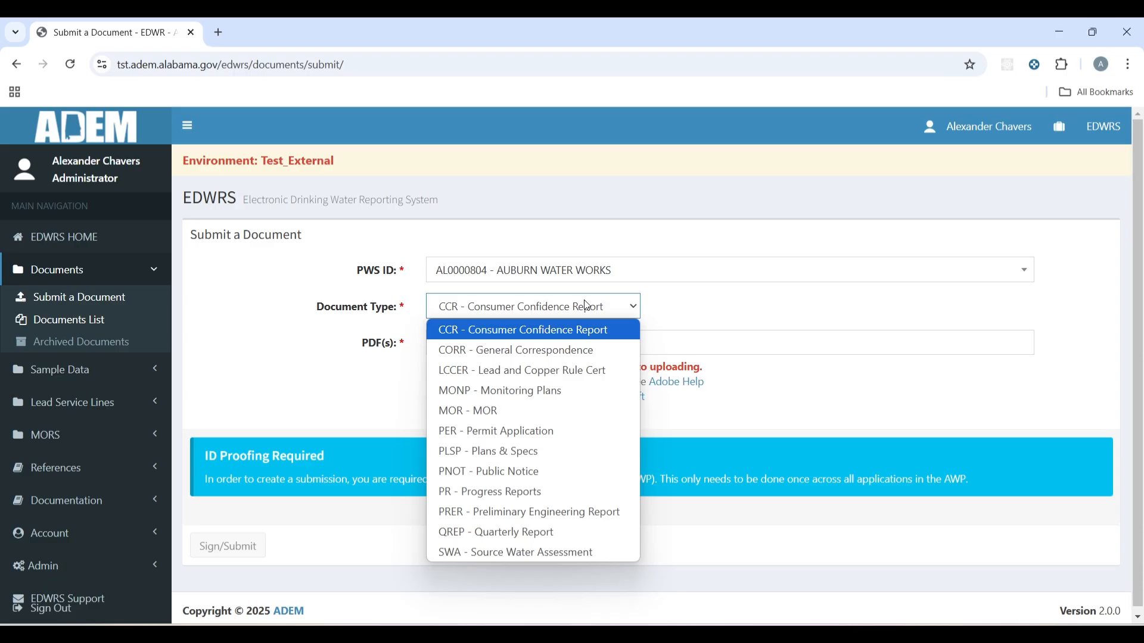
pyautogui.click(524, 330)
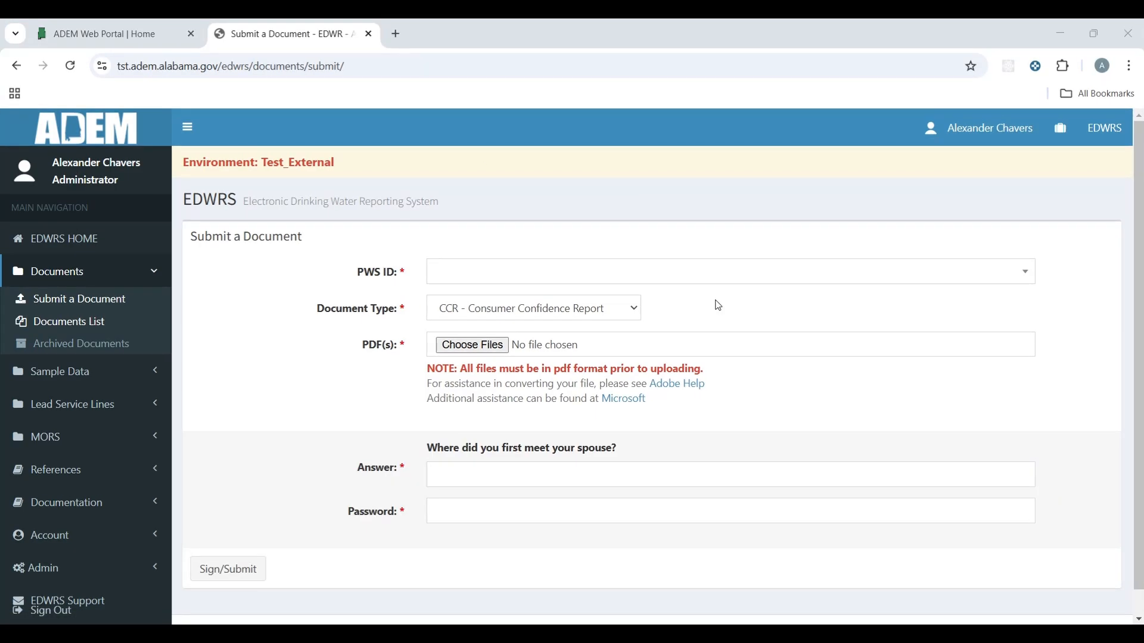
pyautogui.click(684, 280)
pyautogui.click(510, 330)
pyautogui.click(551, 311)
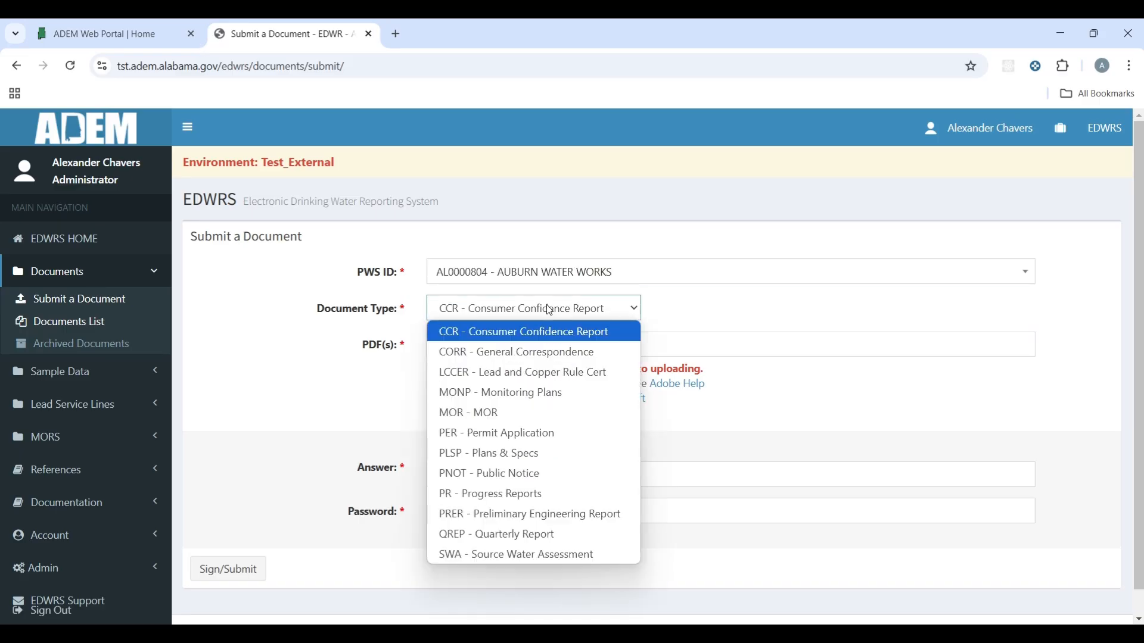
pyautogui.click(558, 327)
pyautogui.click(470, 344)
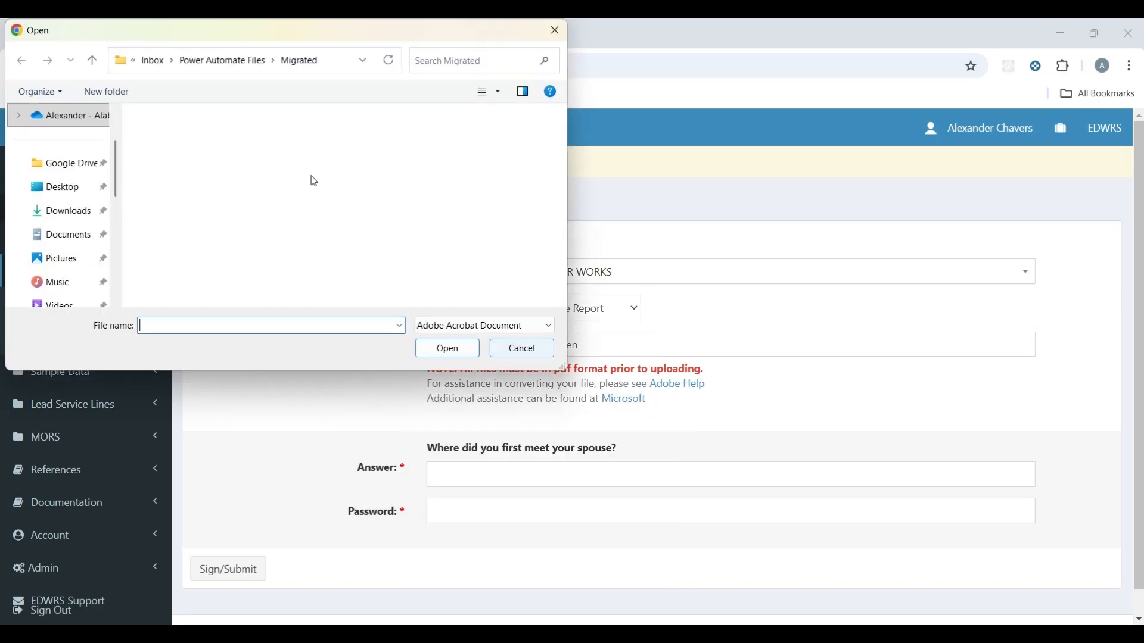
pyautogui.click(60, 211)
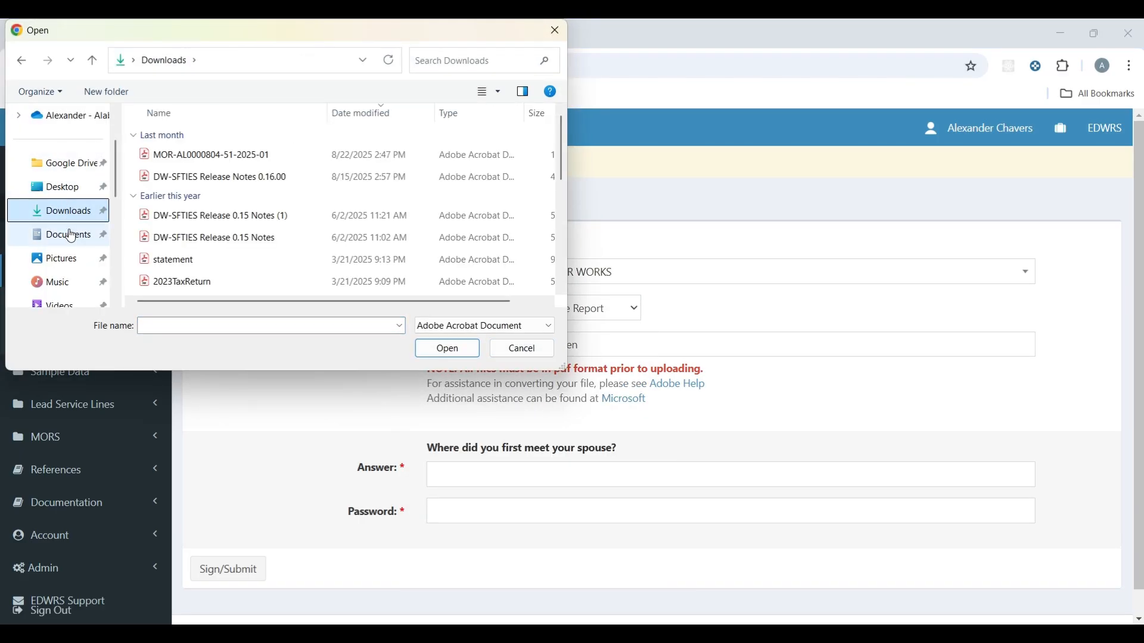
pyautogui.click(237, 154)
pyautogui.click(453, 352)
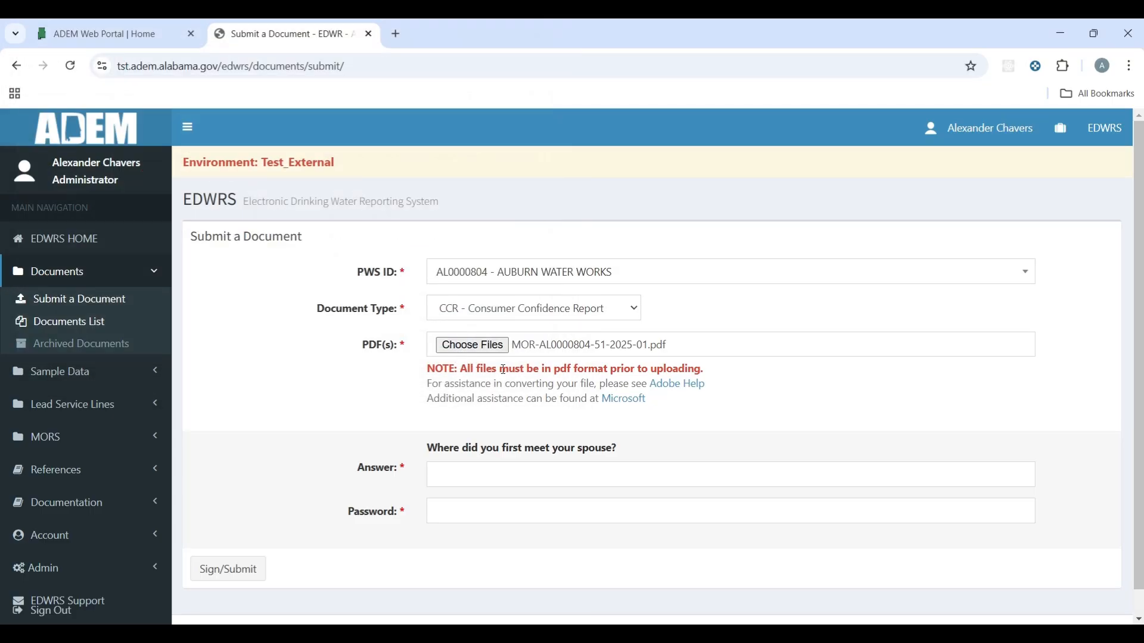
# Step: Enter the security question answer and password, sign and submit, and dismiss the success message
pyautogui.click(449, 481)
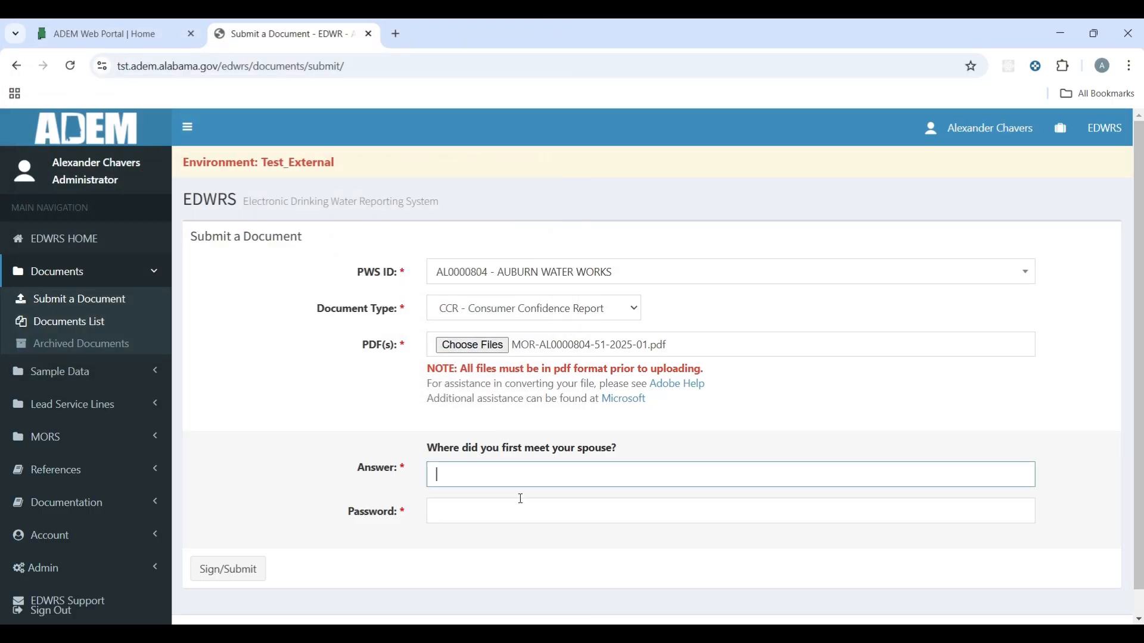
pyautogui.write('Micanopy')
pyautogui.press('Tab')
pyautogui.write('•••••••••')
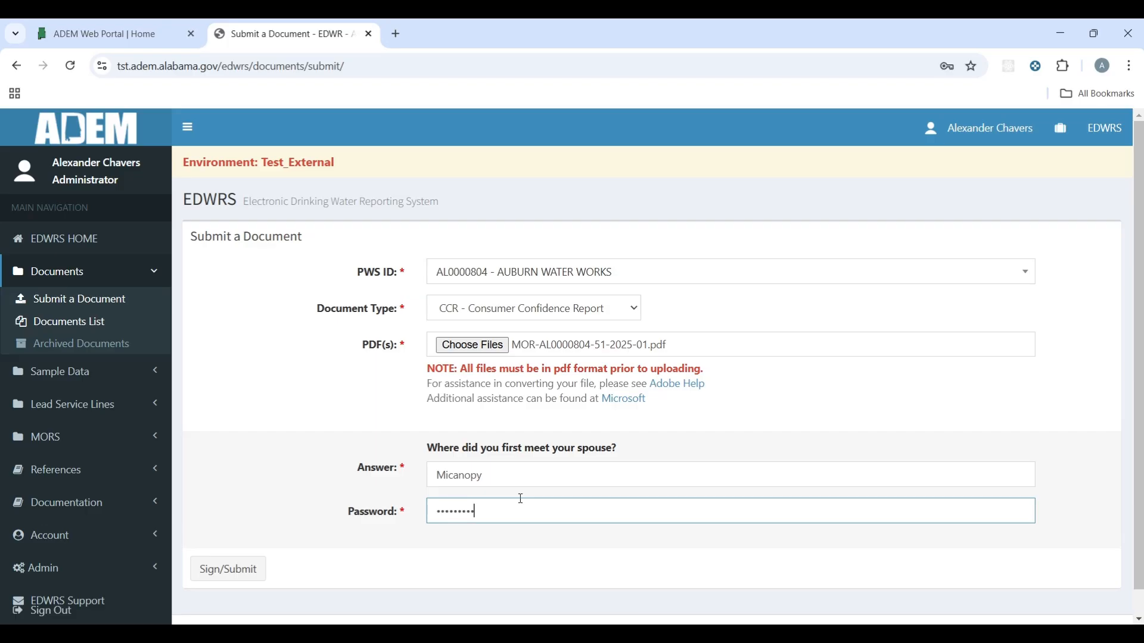
pyautogui.write('••')
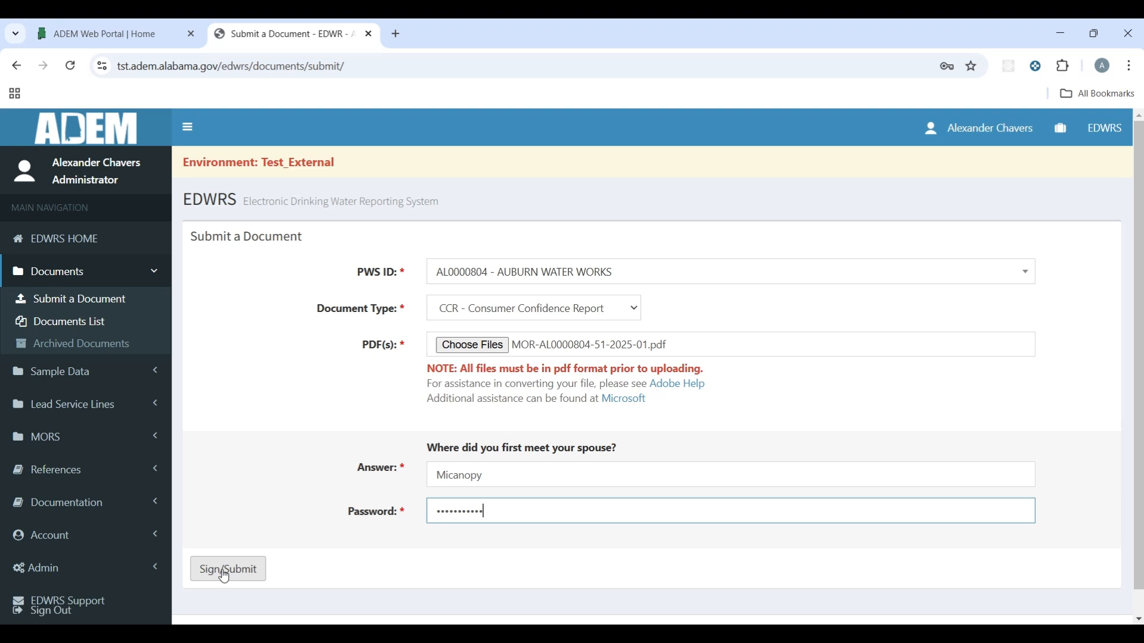
pyautogui.click(225, 575)
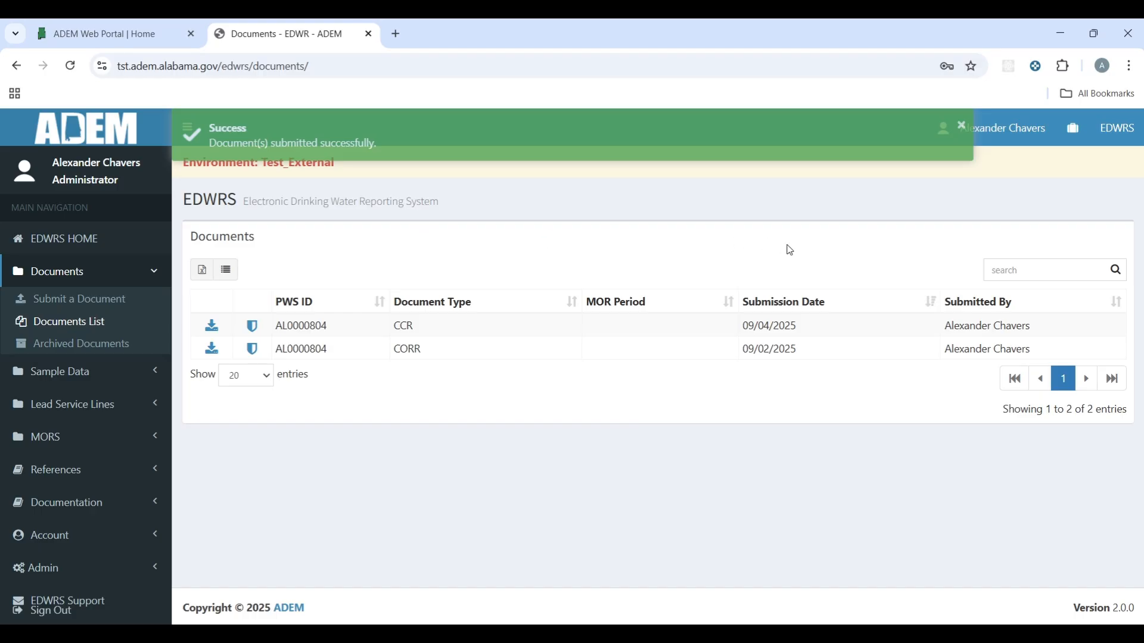
pyautogui.click(961, 125)
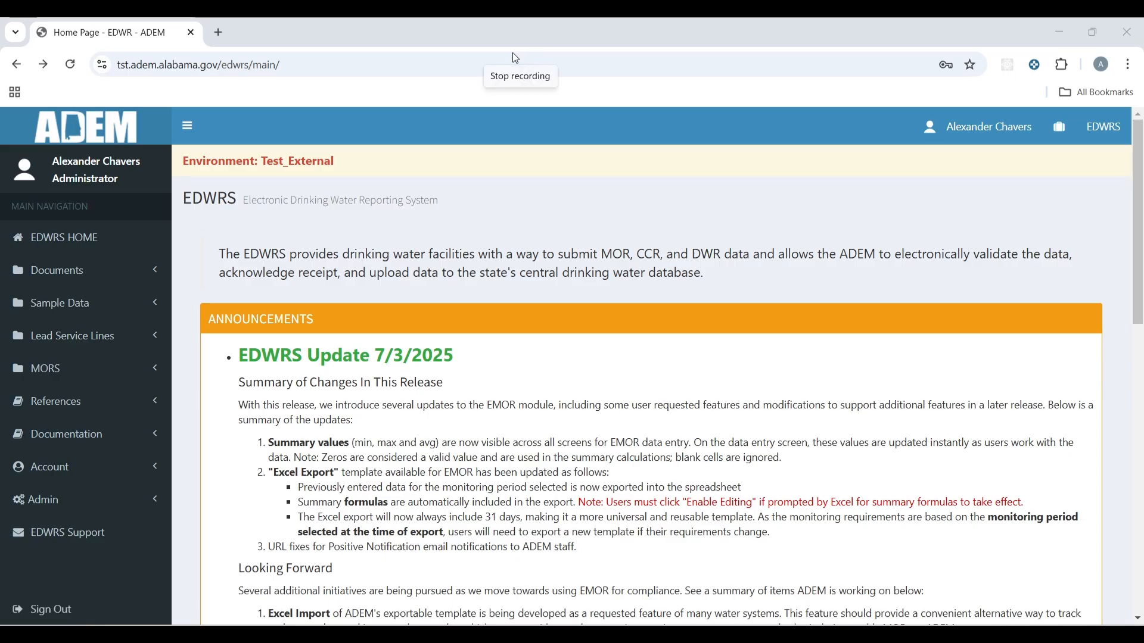
# Step: Open the Lead Service Lines submission form, choose the water system, and attach MOR (AL0000804) Jan 2025 (1).xlsx
pyautogui.click(154, 344)
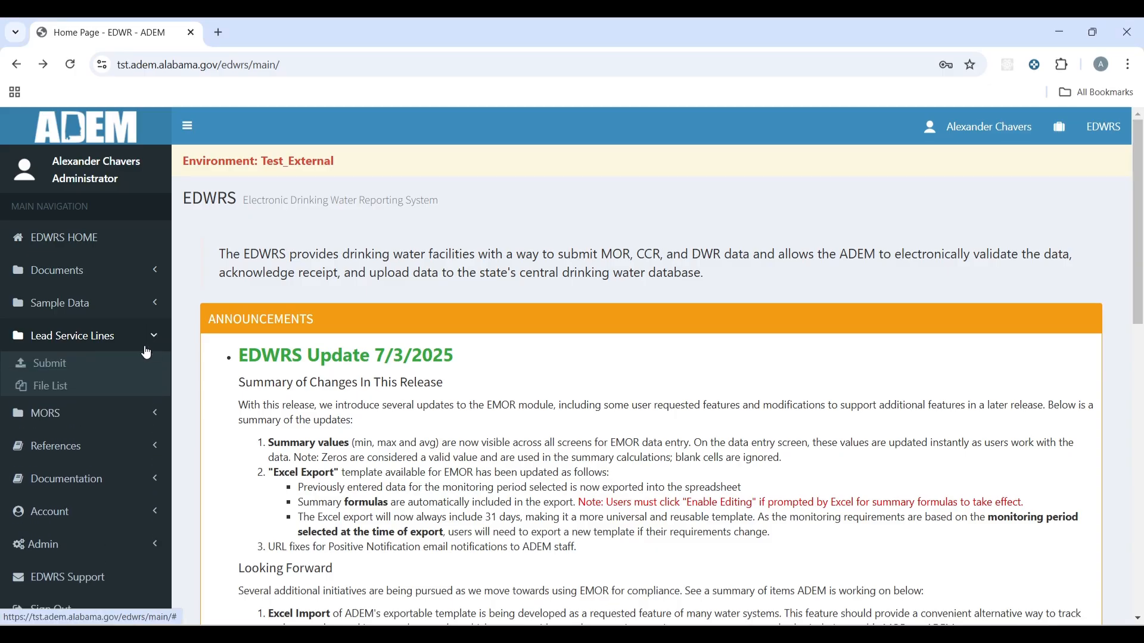
pyautogui.click(66, 370)
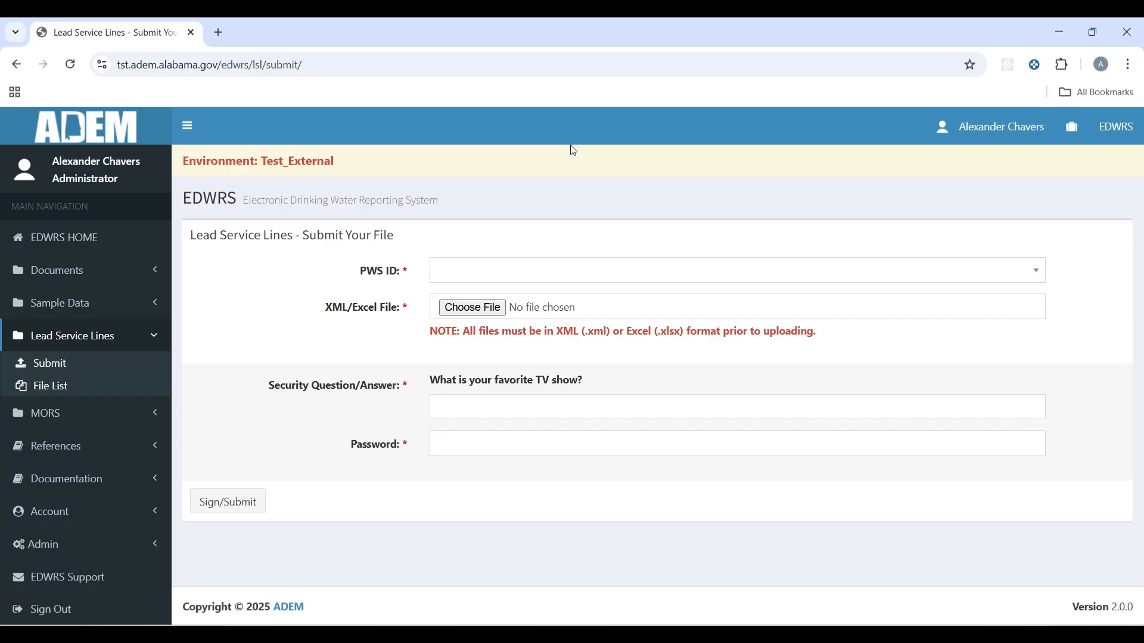
pyautogui.click(531, 270)
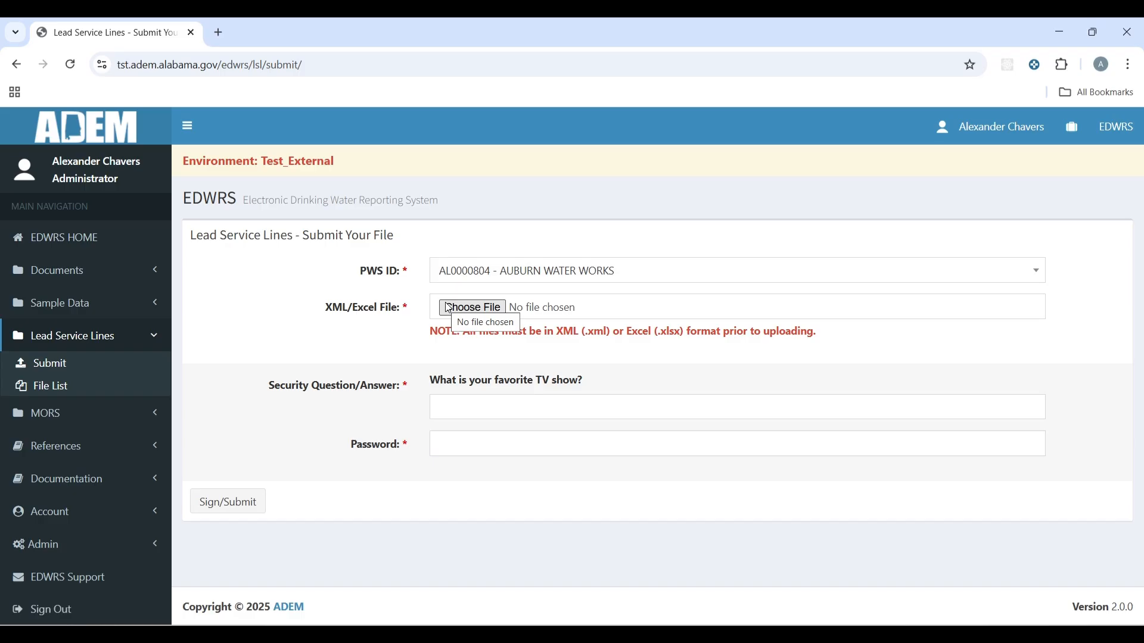
pyautogui.click(449, 308)
pyautogui.click(210, 154)
pyautogui.click(448, 348)
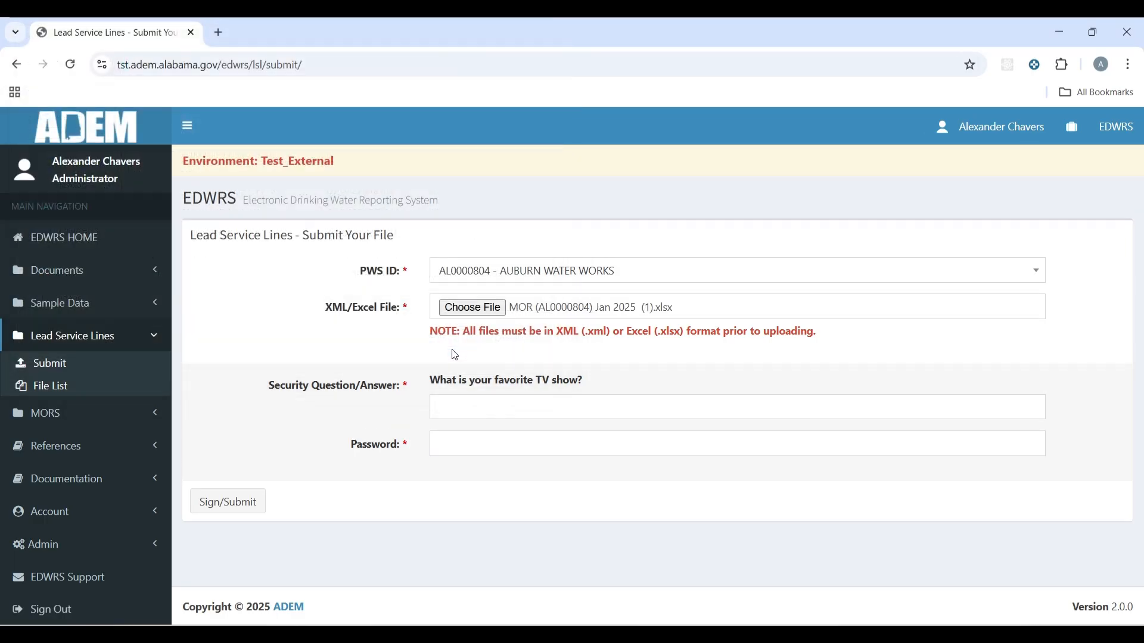
# Step: Enter the security question answer and the account password, retyping the password
pyautogui.click(528, 404)
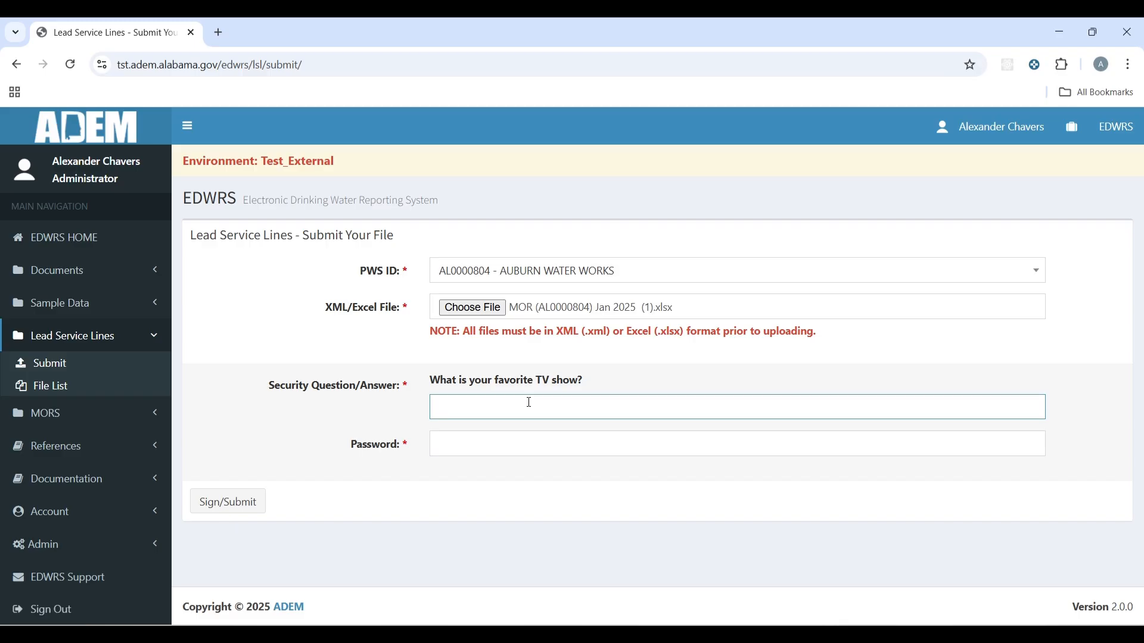
pyautogui.write('Friends')
pyautogui.press('Tab')
pyautogui.write('••')
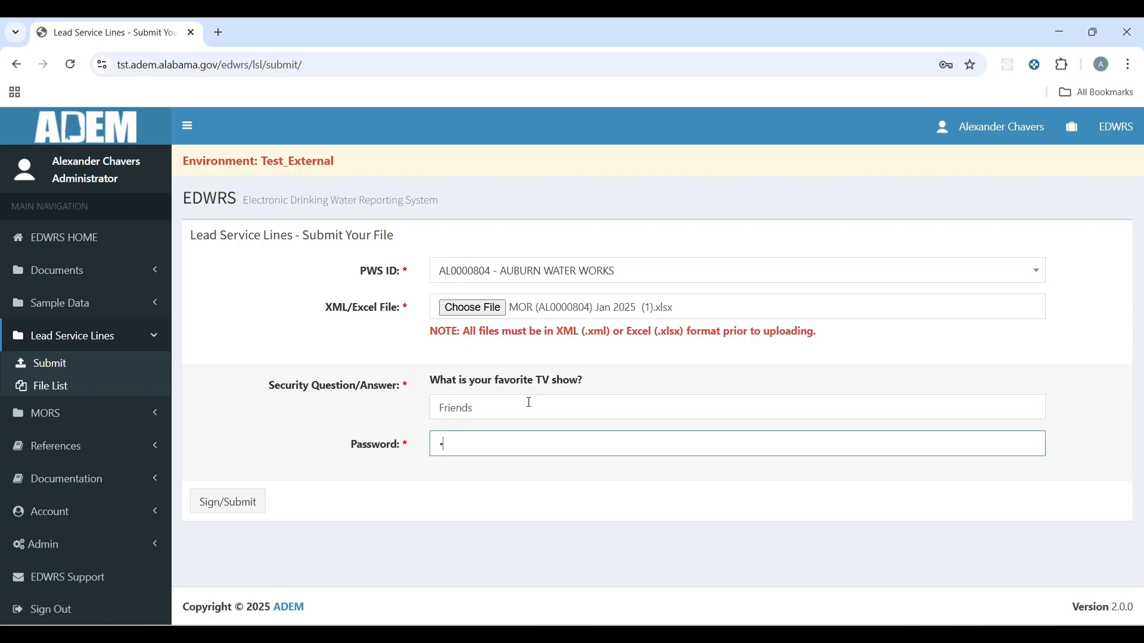
pyautogui.write('••••••••')
pyautogui.hotkey('ctrl', 'a')
pyautogui.write('•••••••••••')
# Step: Sign and submit the lead service line file
pyautogui.click(243, 509)
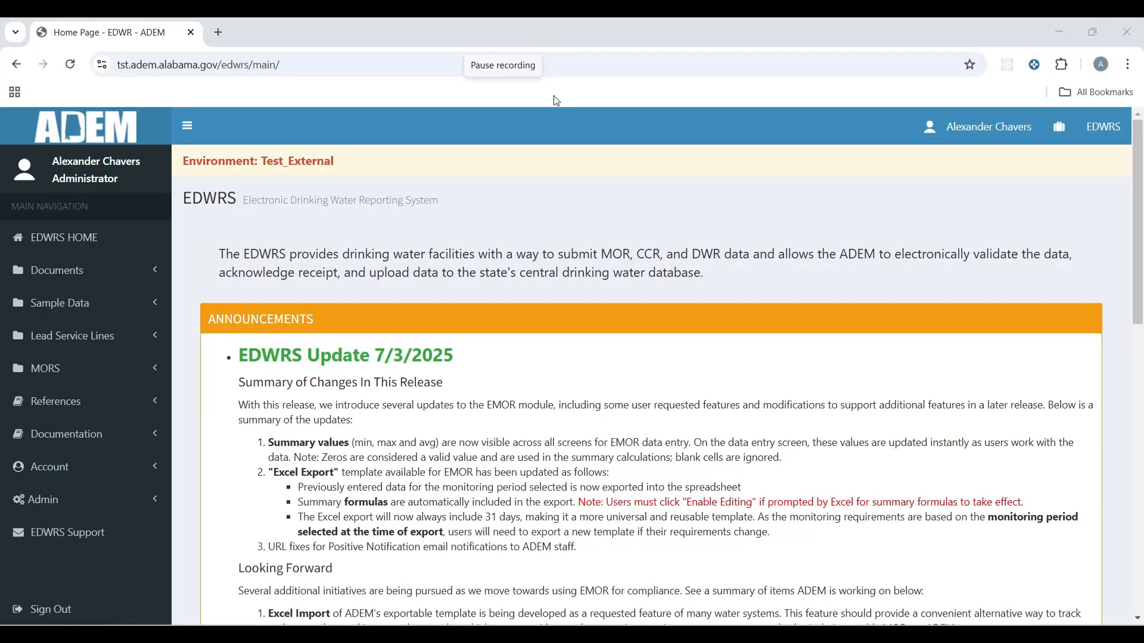
# Step: Open Sample Data > Manage Samples and keep BACT GROUP as the analyte group
pyautogui.click(144, 307)
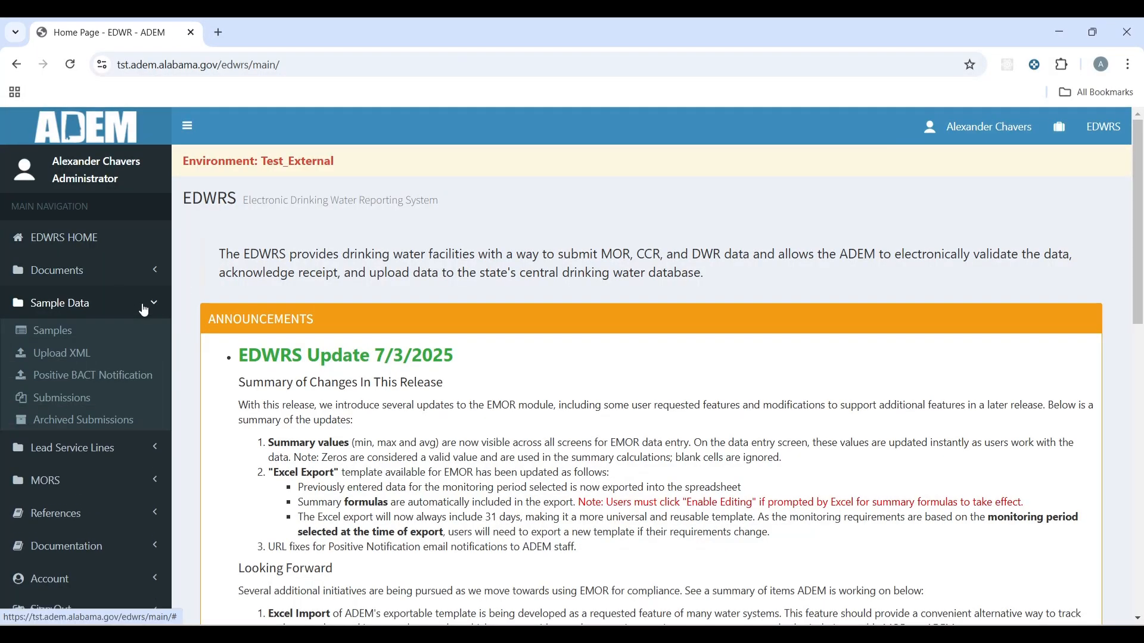
pyautogui.click(63, 334)
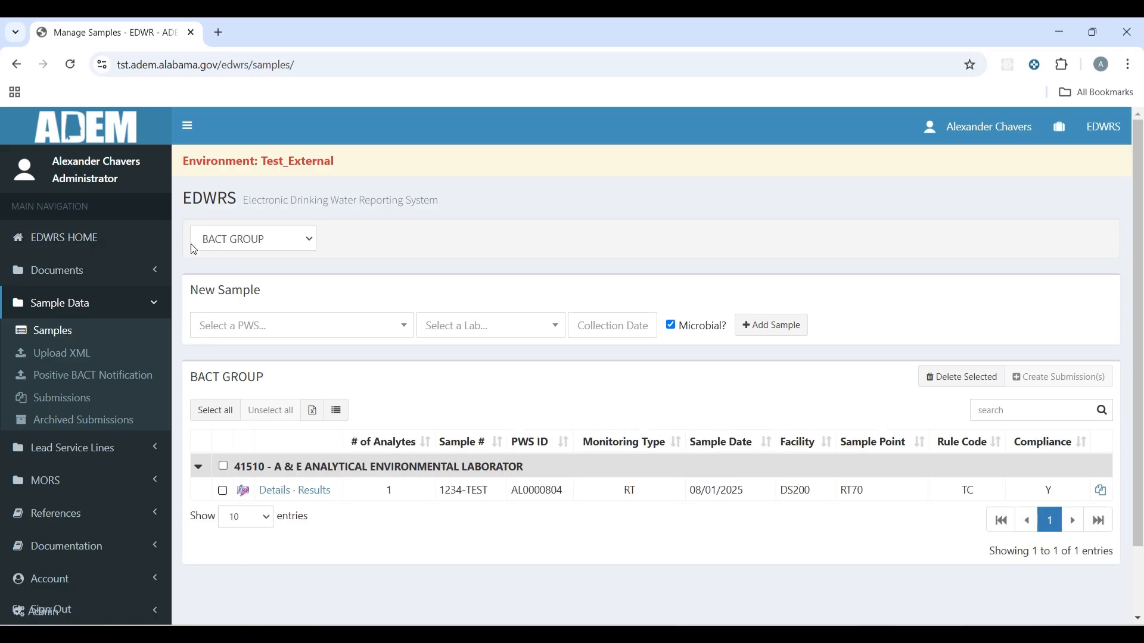
pyautogui.click(303, 241)
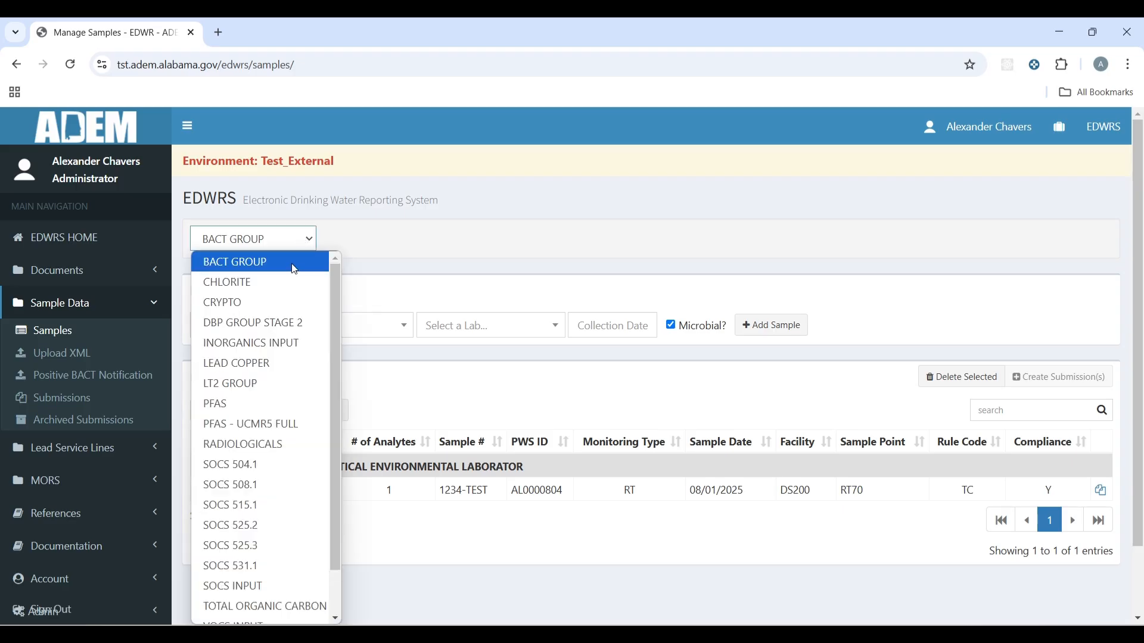
pyautogui.click(349, 244)
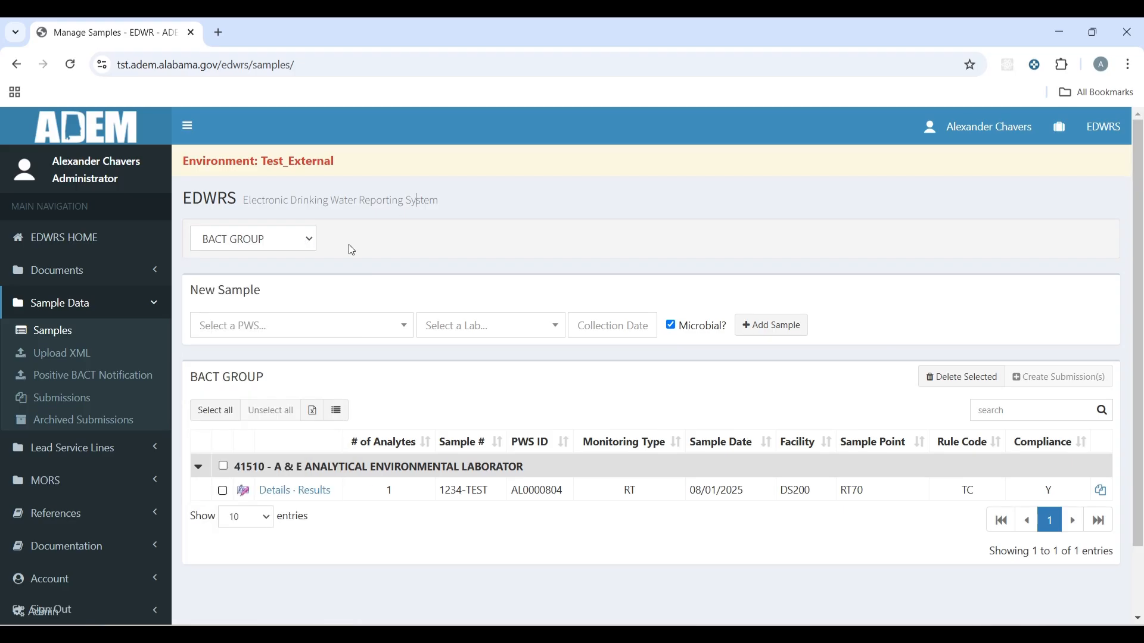
pyautogui.click(271, 239)
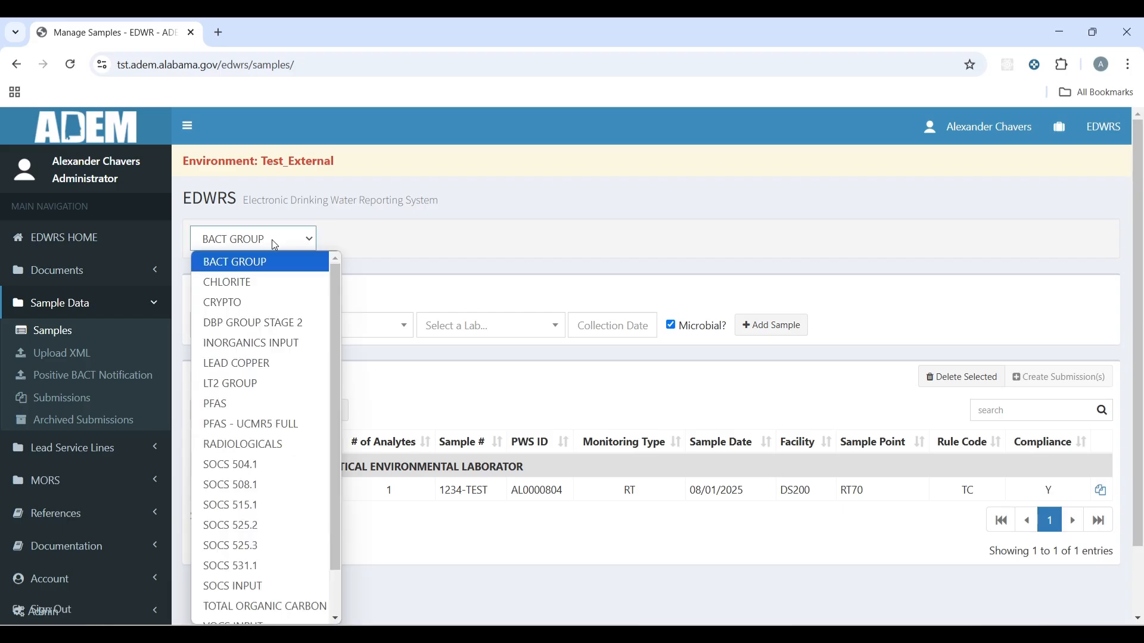
pyautogui.click(272, 272)
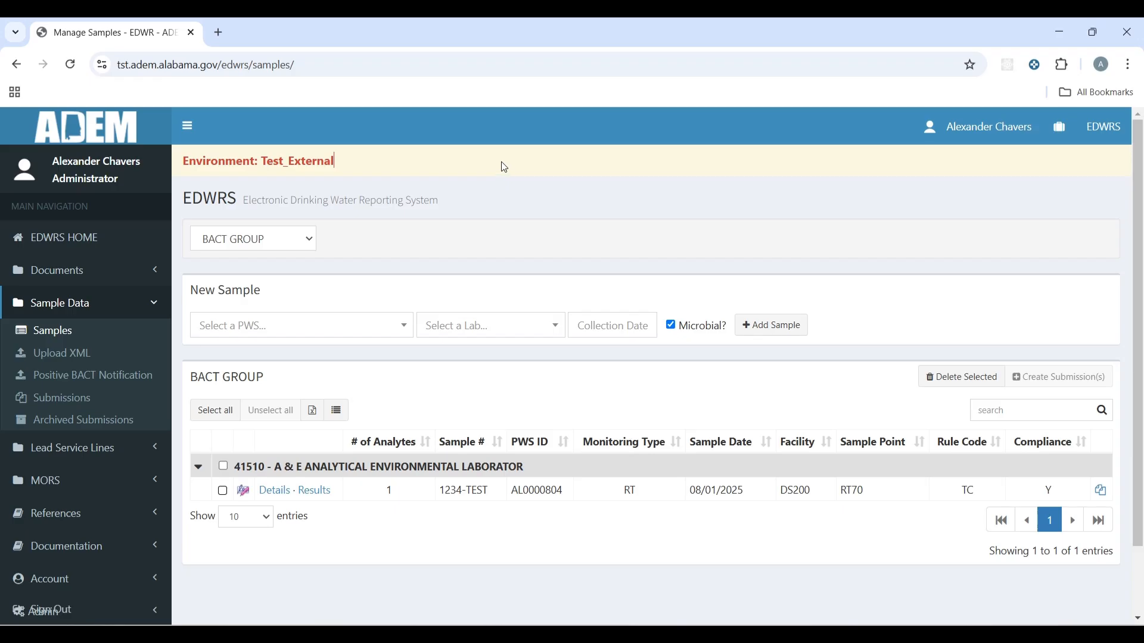
# Step: Add a sample for AUBURN WATER WORKS from lab 41230 - ALCHEM OF ALABAMA INC, collected 09/04/2025
pyautogui.scroll(-2, 375, 219)
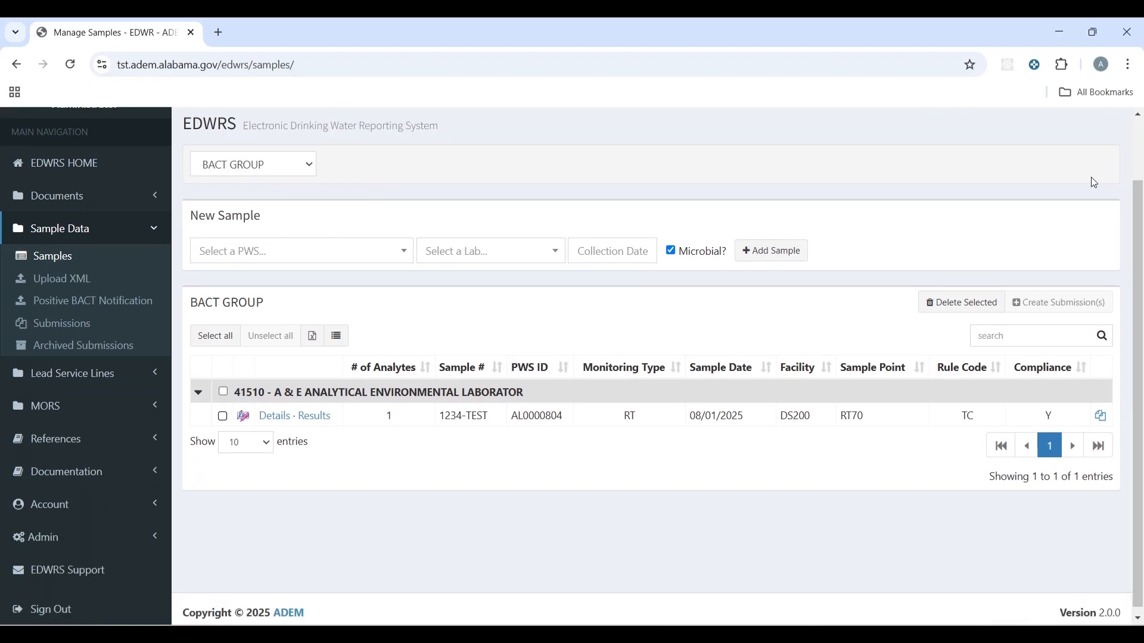
pyautogui.click(387, 260)
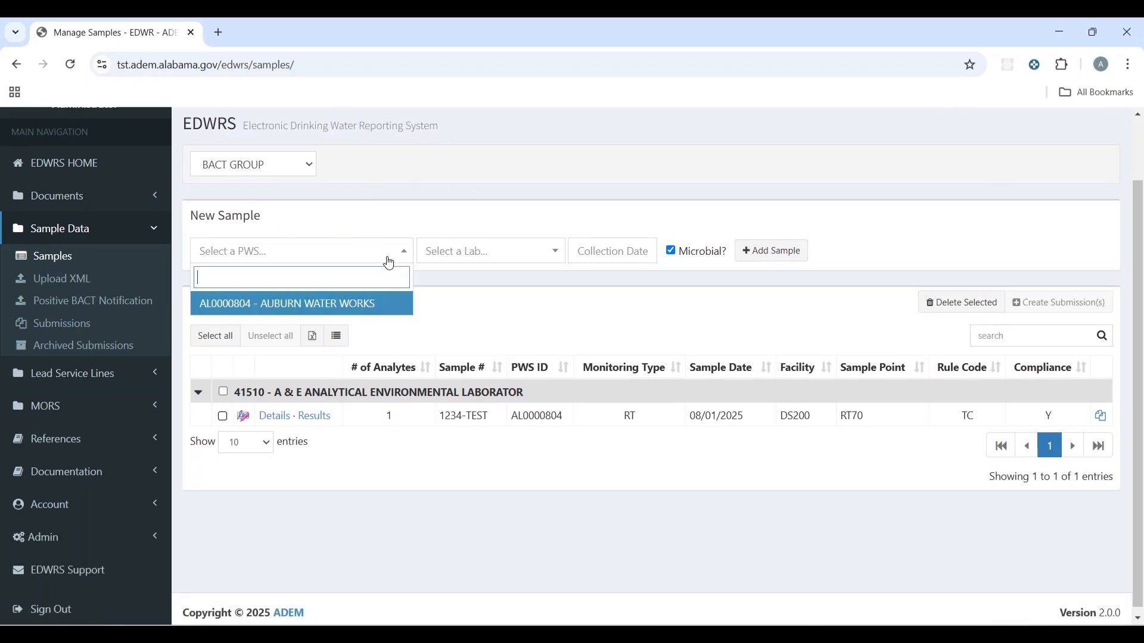
pyautogui.click(336, 307)
pyautogui.click(525, 256)
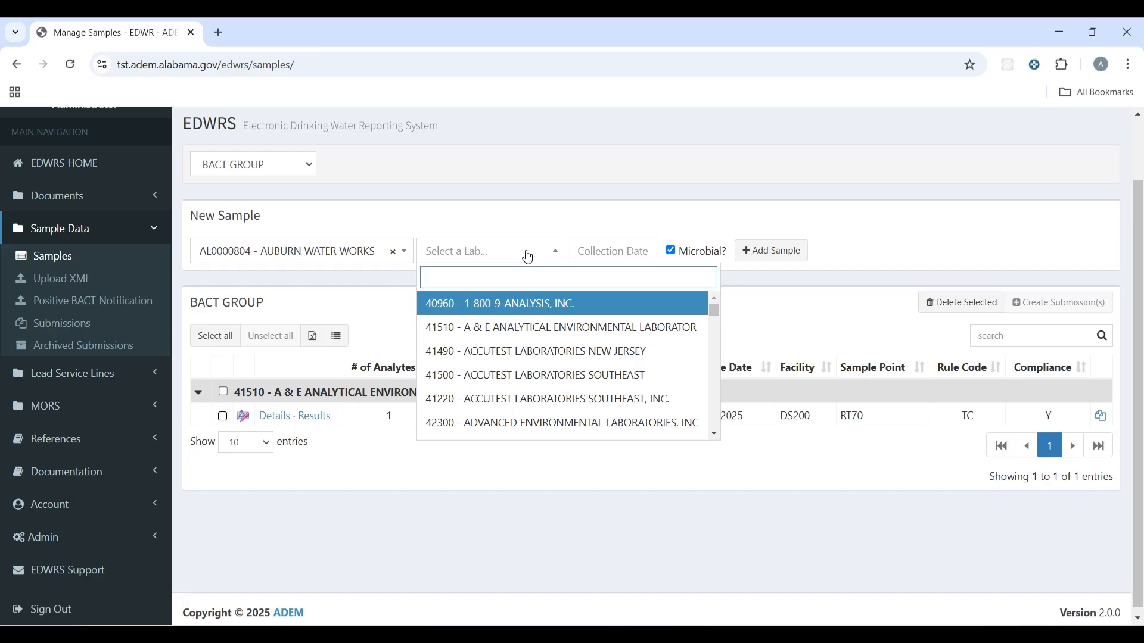
pyautogui.scroll(-2, 548, 331)
pyautogui.click(538, 319)
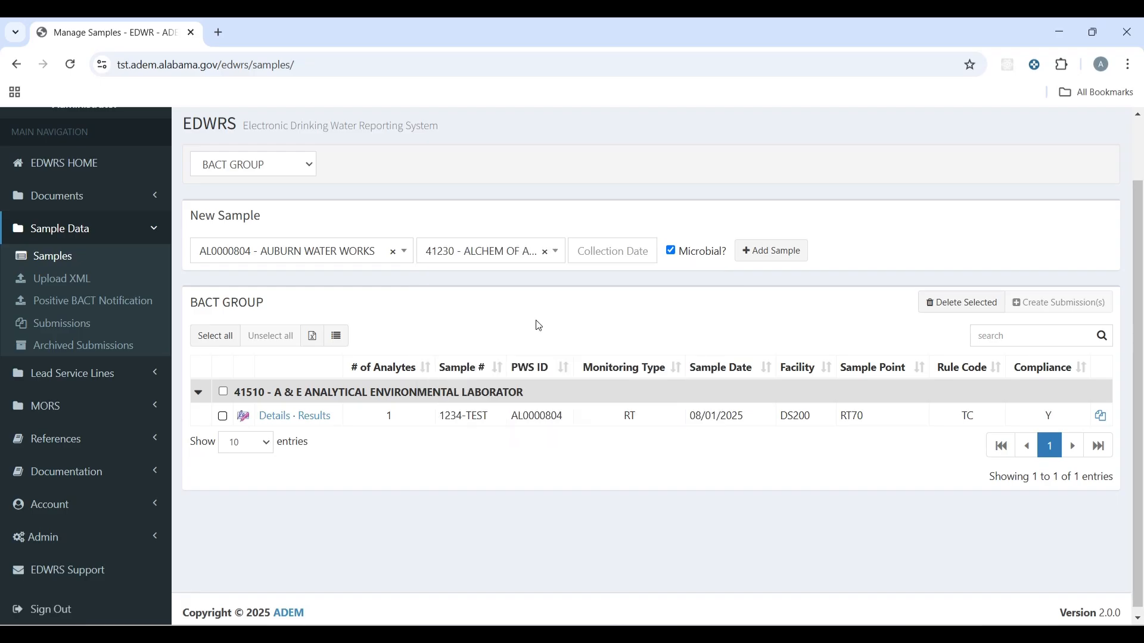
pyautogui.click(621, 254)
pyautogui.click(675, 347)
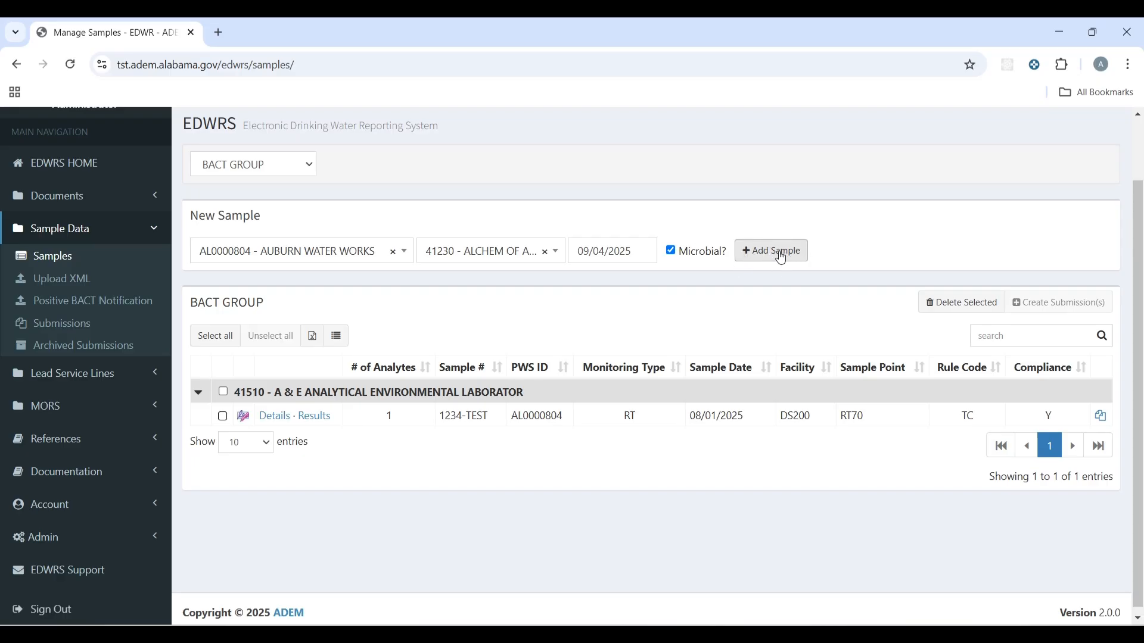
pyautogui.click(780, 254)
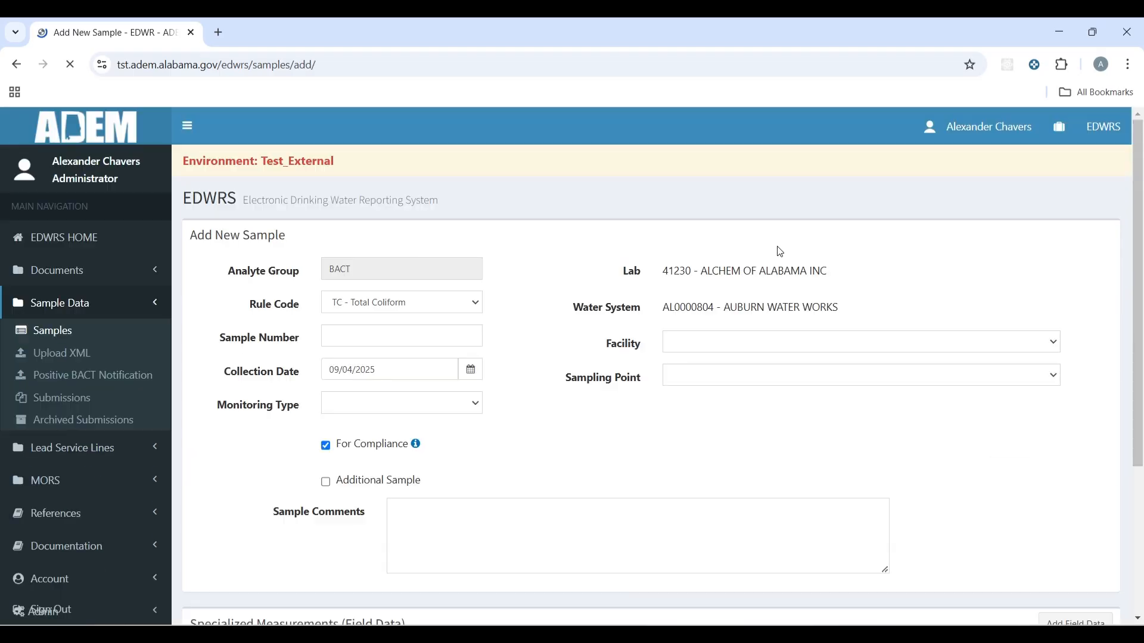
# Step: Zoom the page to 90%, set sample number 1234-TEST and monitoring type RT - Routine
pyautogui.scroll(-1, 764, 246)
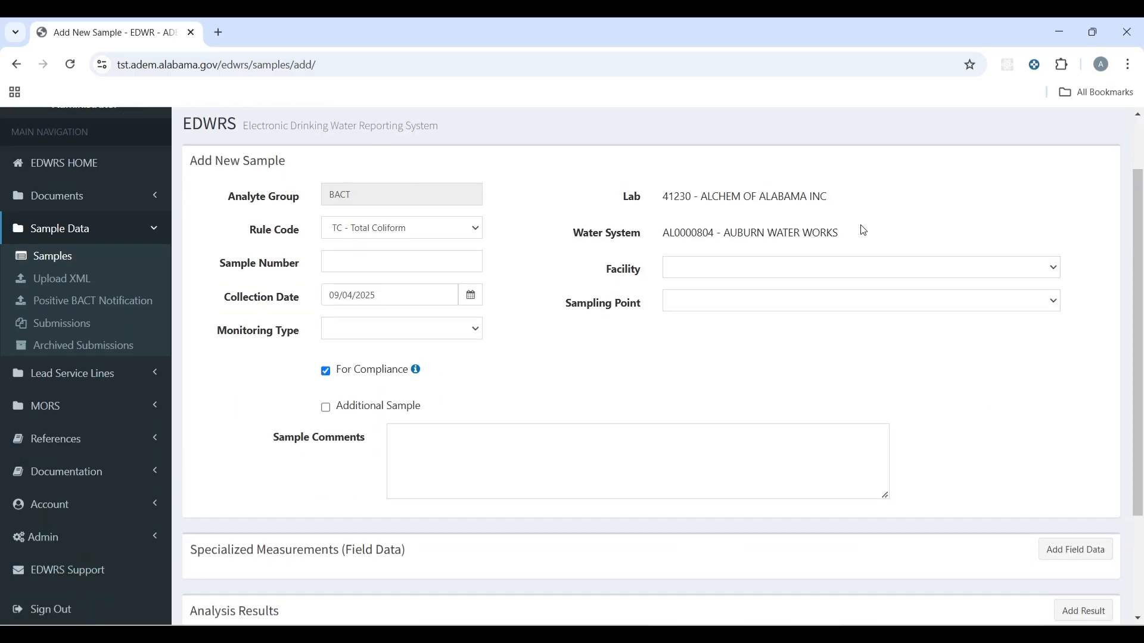
pyautogui.hotkey('ctrl', '-')
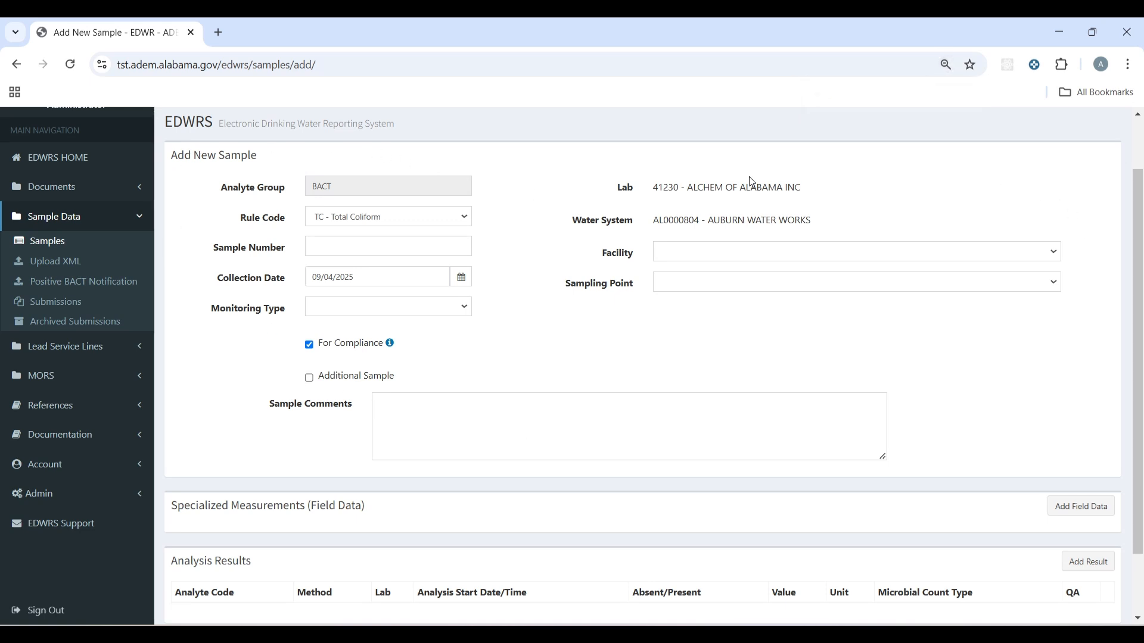
pyautogui.click(416, 244)
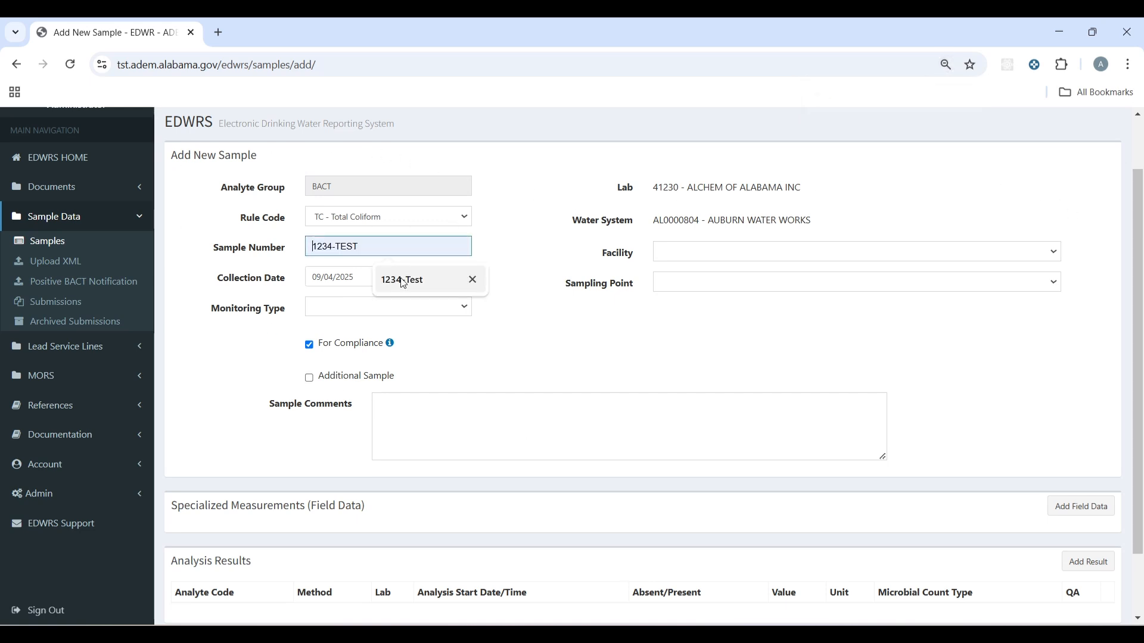
pyautogui.click(398, 280)
pyautogui.click(375, 310)
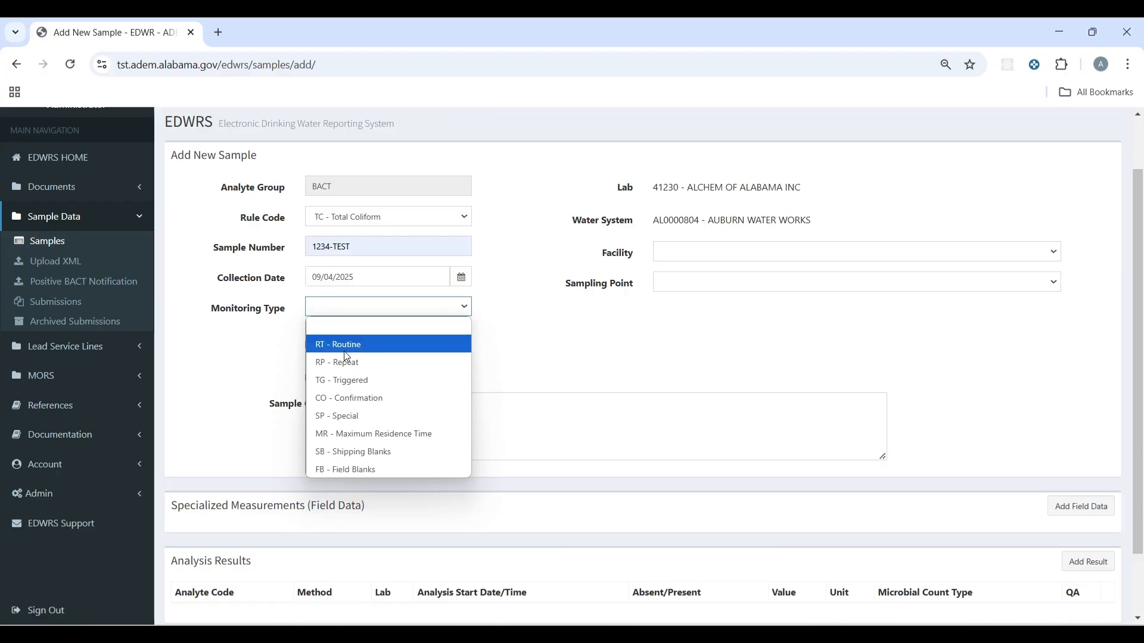
pyautogui.click(347, 340)
# Step: Set facility DS200 - DISTRIBUTION SYSTEM and sampling point RT112 - 1851 BELLWOOD
pyautogui.click(684, 253)
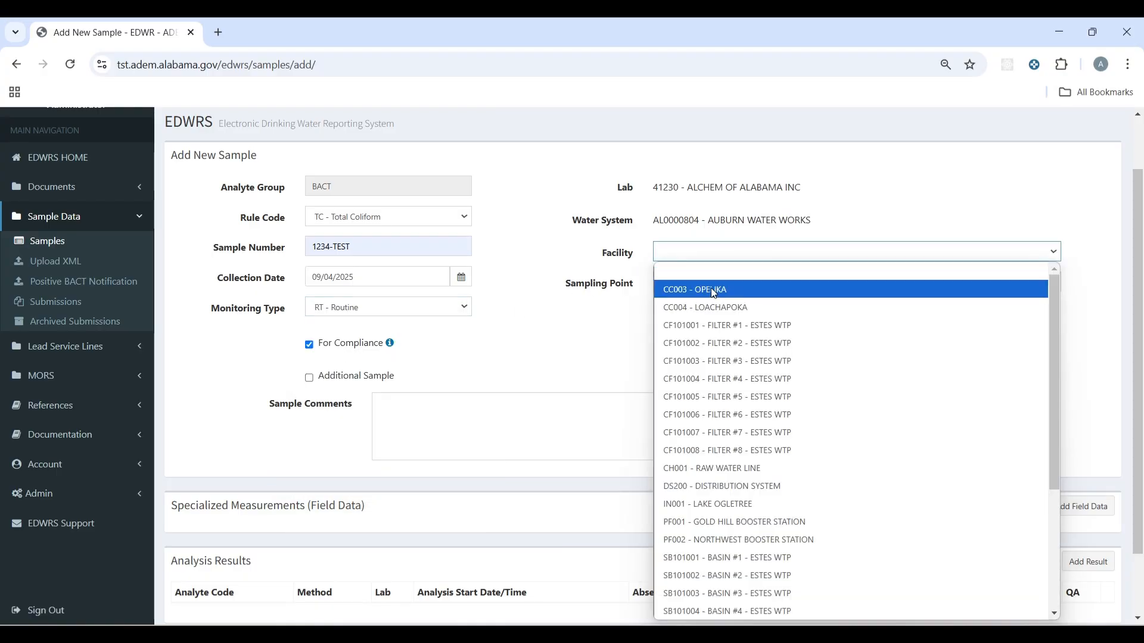
pyautogui.click(707, 484)
pyautogui.click(691, 283)
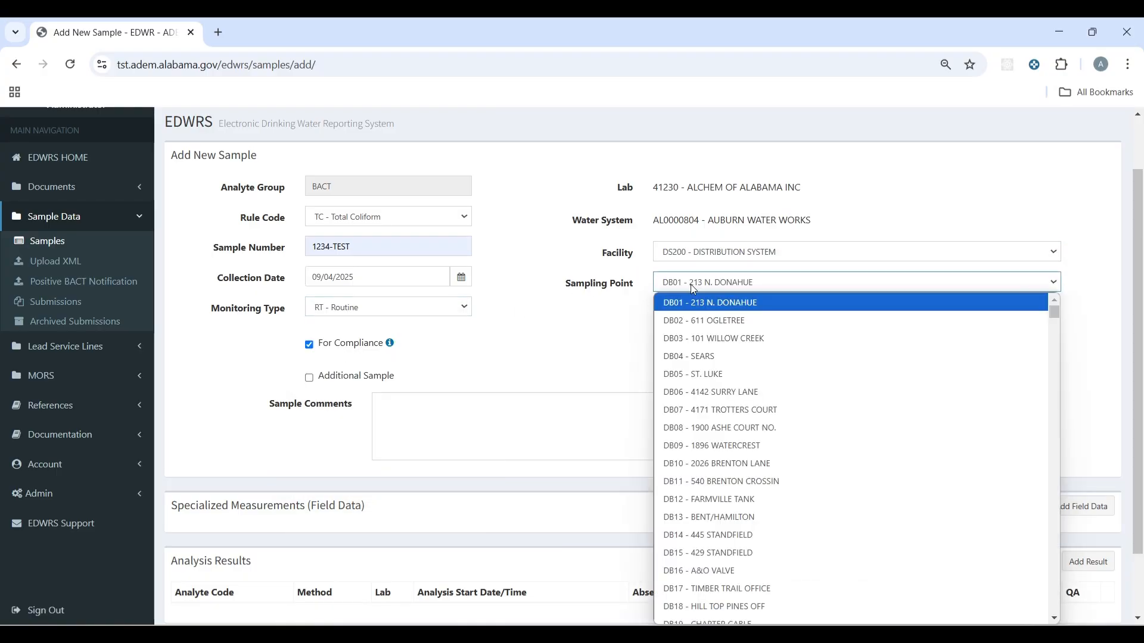
pyautogui.scroll(-15, 733, 388)
pyautogui.scroll(-20, 736, 406)
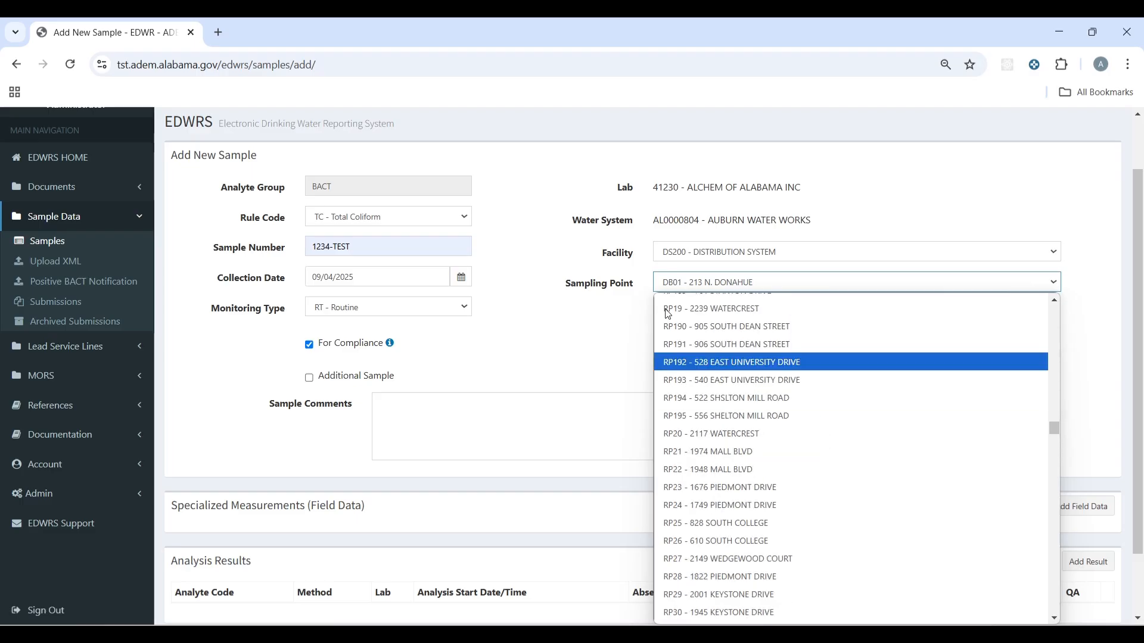
pyautogui.scroll(-1, 775, 206)
pyautogui.click(760, 215)
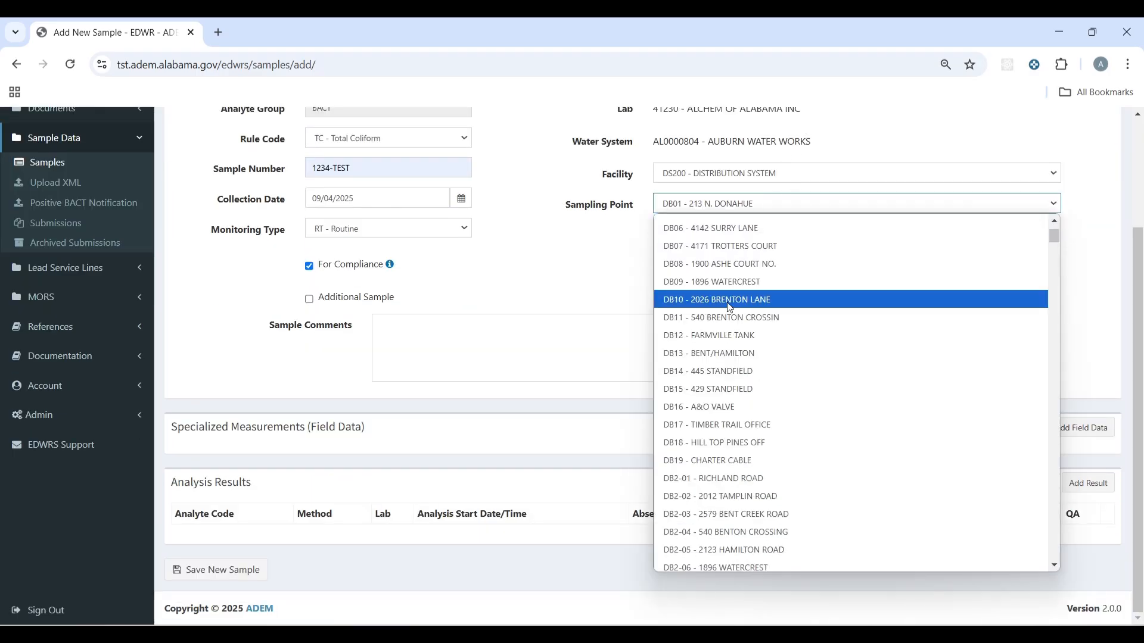
pyautogui.scroll(-15, 721, 340)
pyautogui.scroll(-20, 720, 344)
pyautogui.click(722, 426)
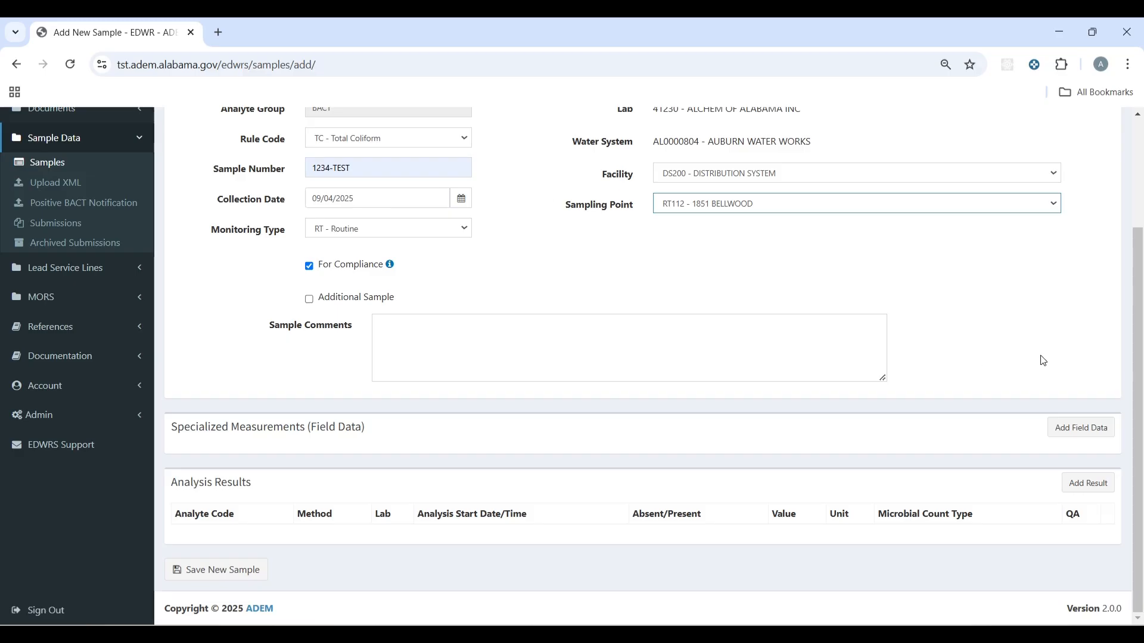
pyautogui.scroll(3, 1070, 357)
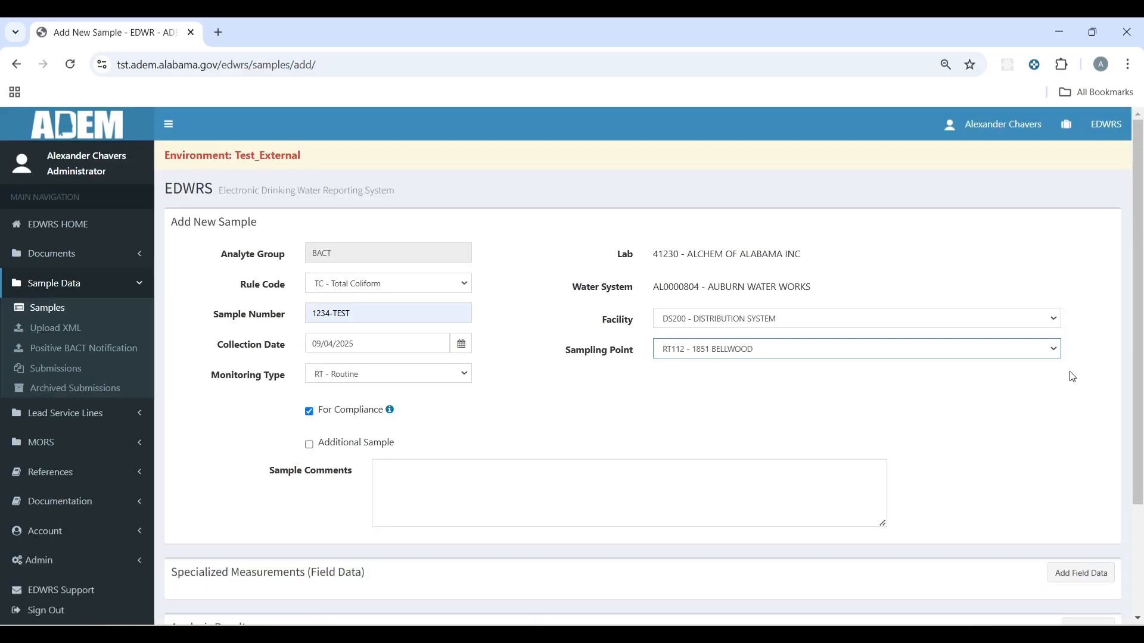
pyautogui.scroll(-3, 1066, 386)
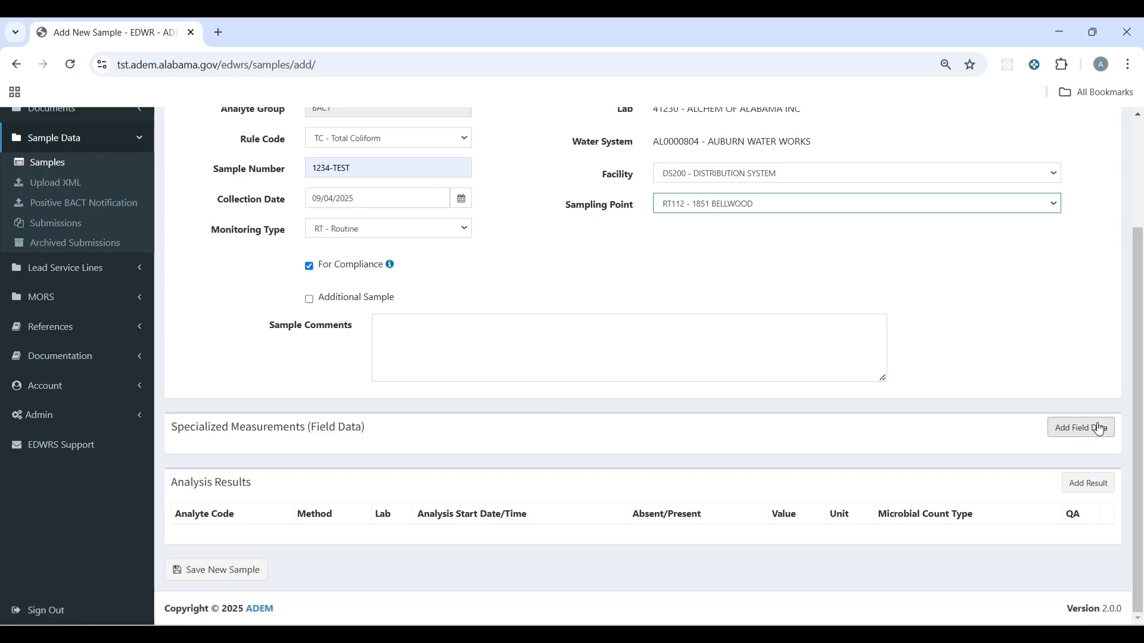
# Step: Add field data: FreeChlorineResidual 1.2 mg/l with 2 significant digits
pyautogui.click(1099, 429)
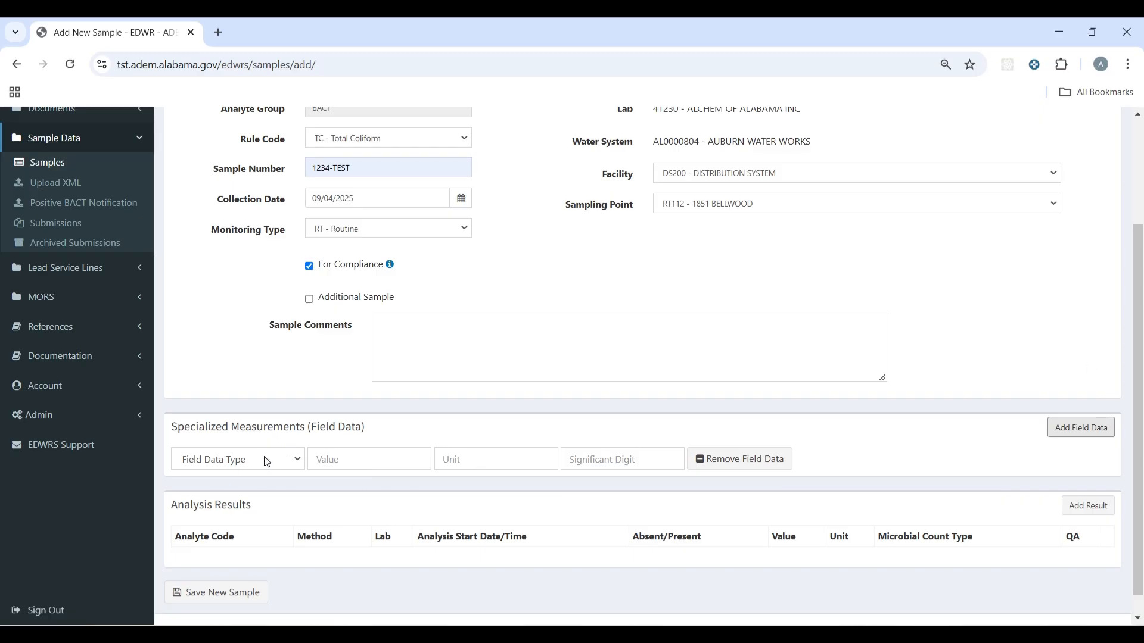
pyautogui.click(296, 465)
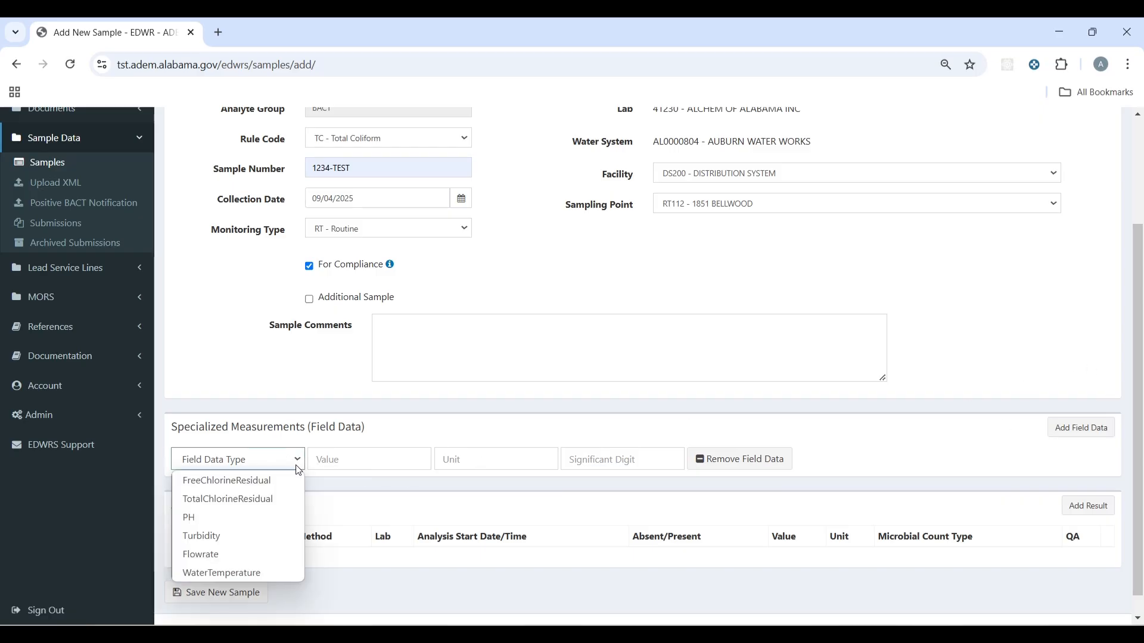
pyautogui.click(258, 486)
pyautogui.click(358, 456)
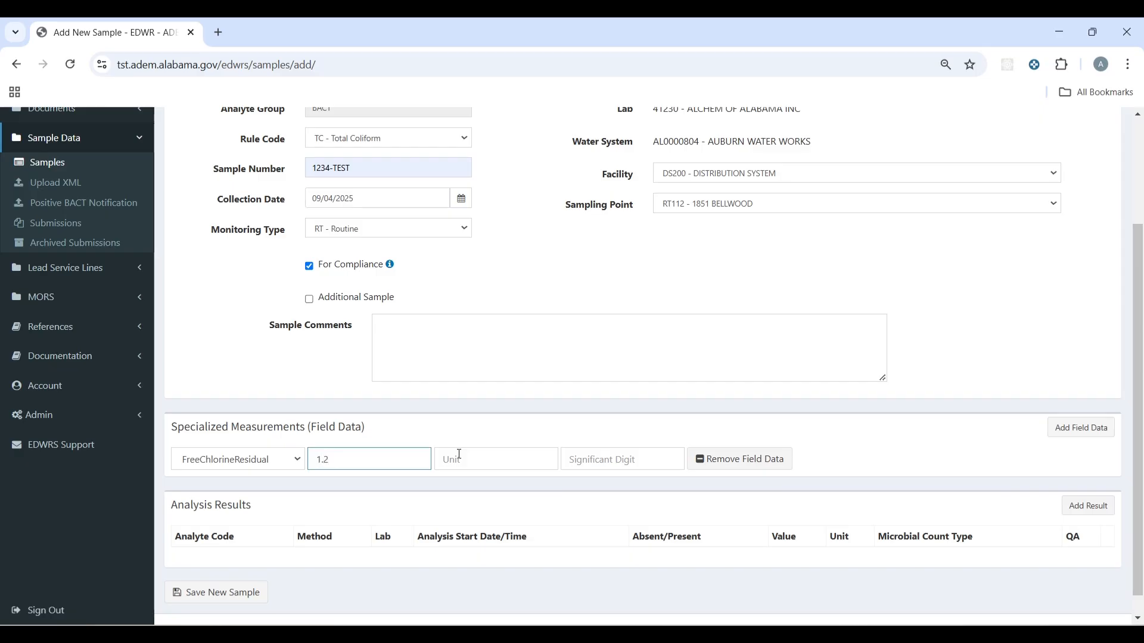
pyautogui.click(459, 454)
pyautogui.write('mg/l')
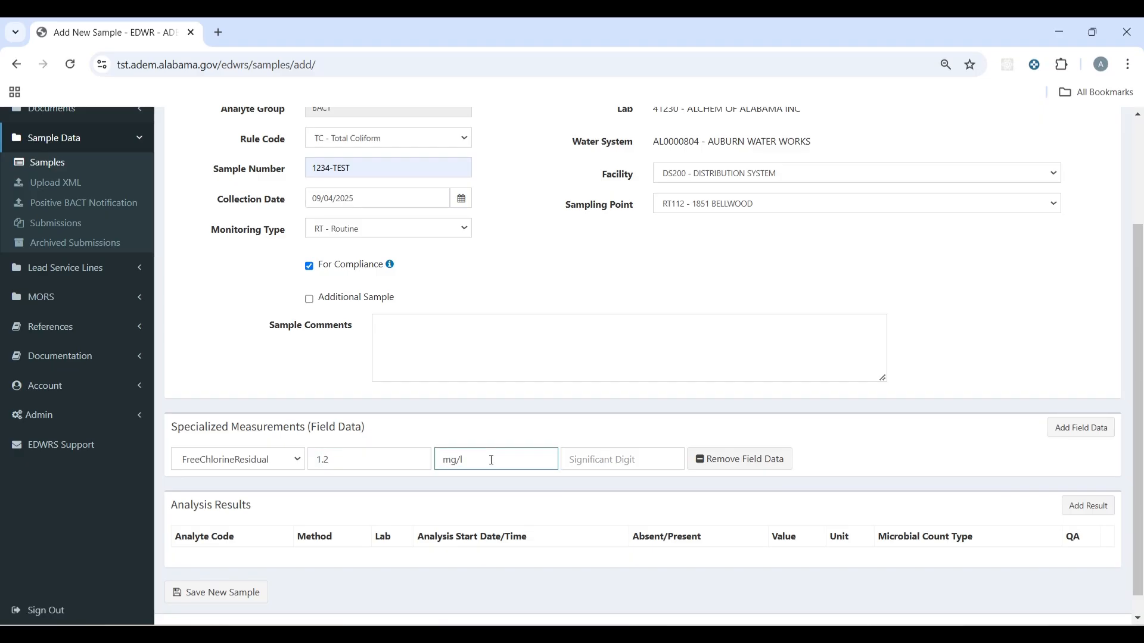
pyautogui.click(636, 460)
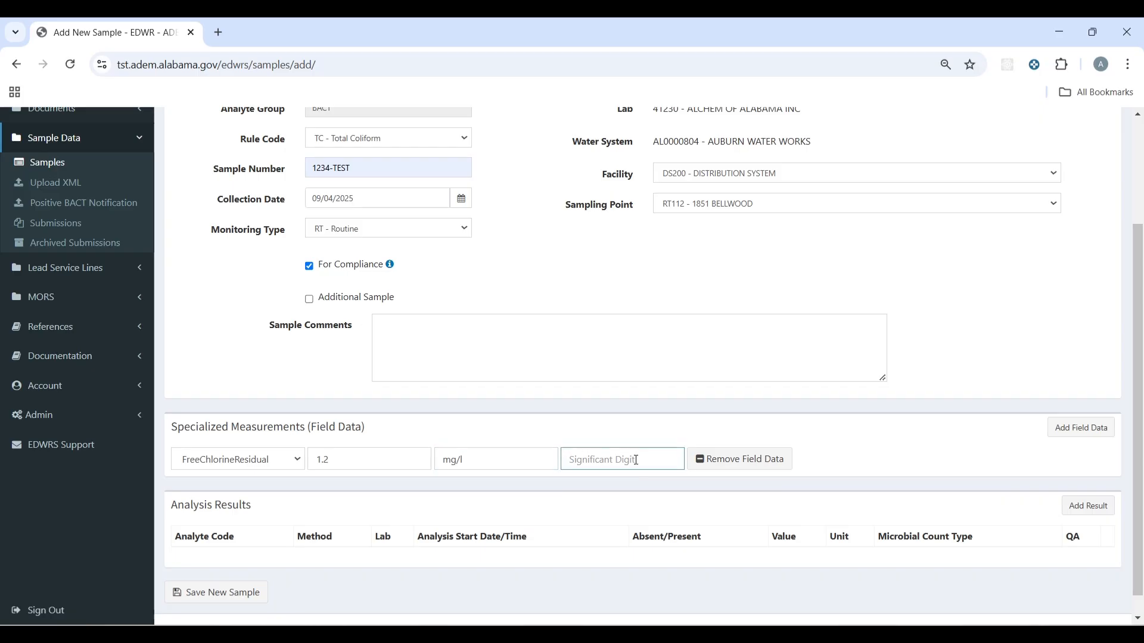
pyautogui.write('2')
pyautogui.scroll(-1, 968, 447)
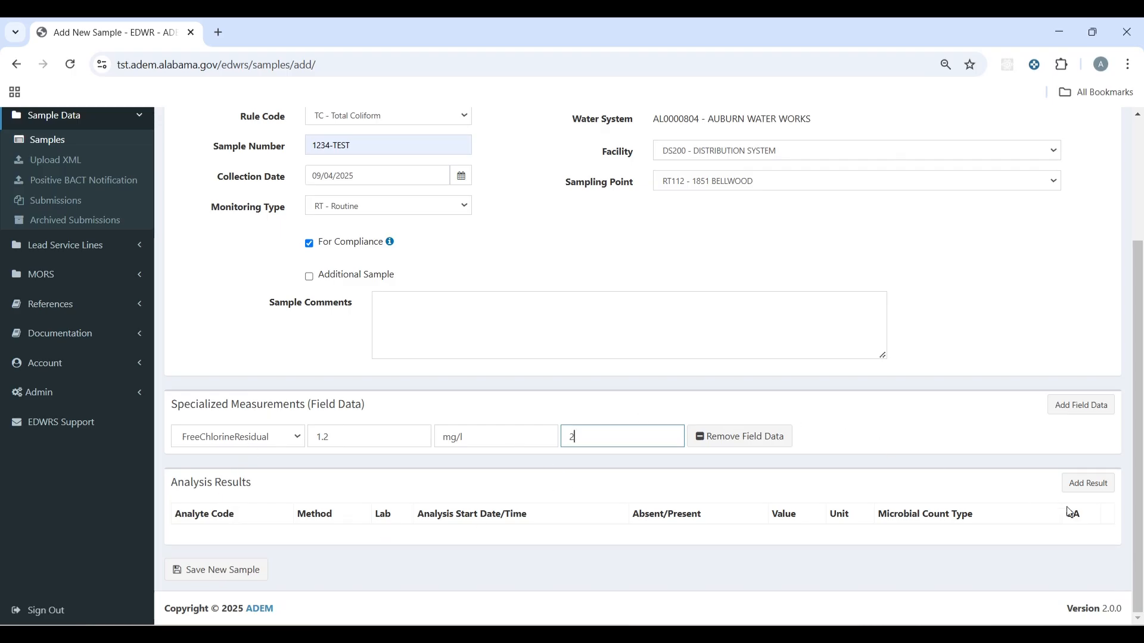
# Step: Start a result for 3100 - COLIFORM (TCR) using the Colilert method, marked Absent
pyautogui.click(1096, 492)
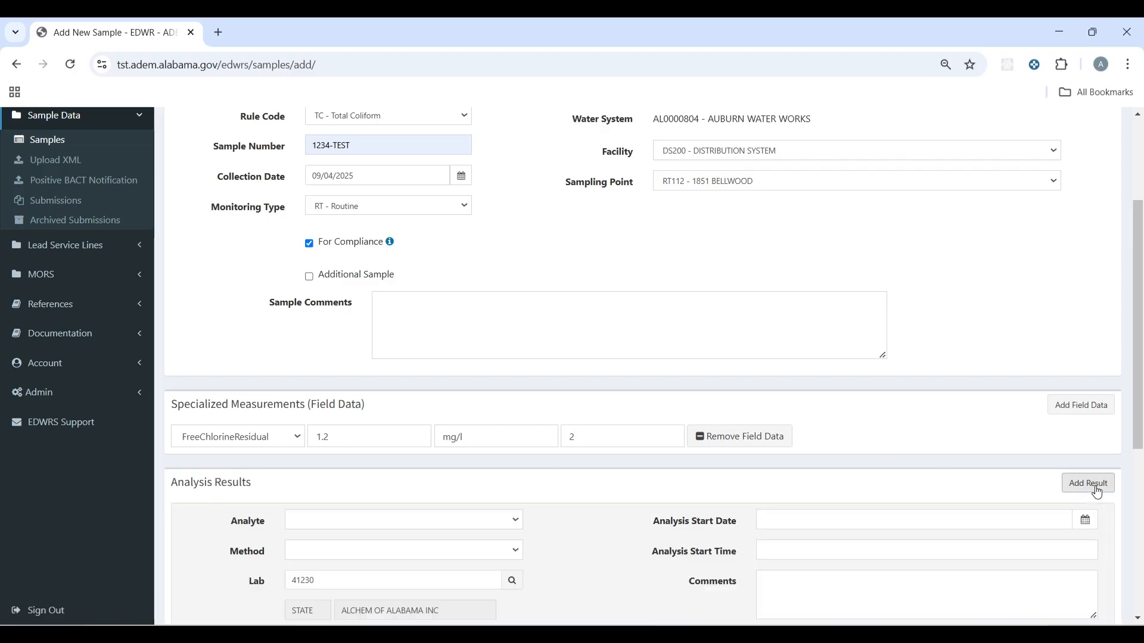
pyautogui.scroll(-5, 949, 386)
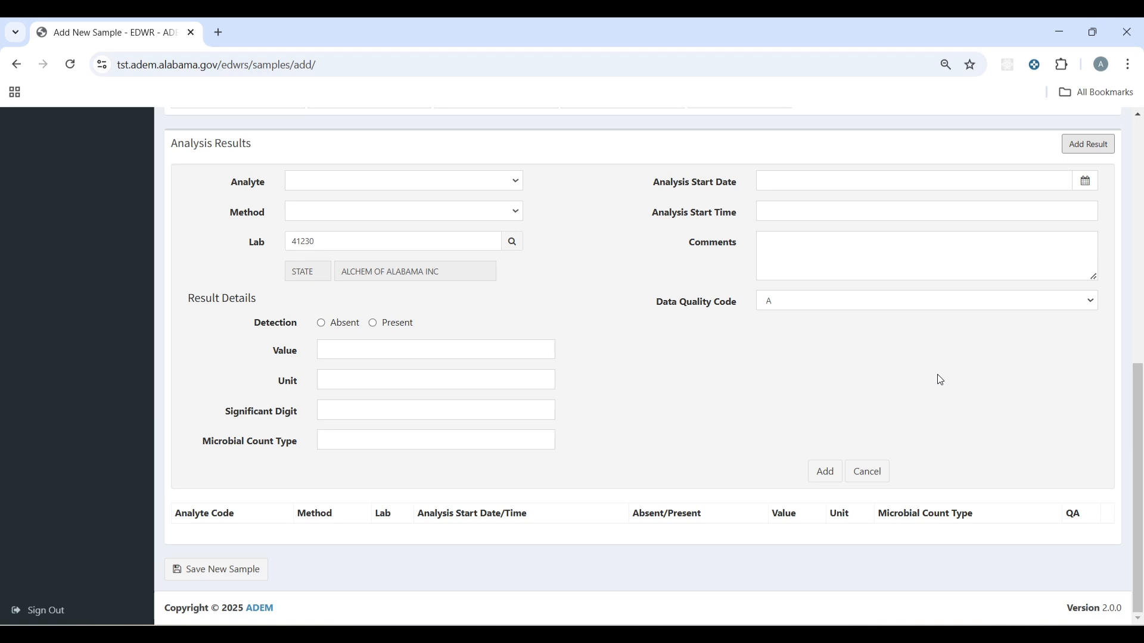
pyautogui.click(506, 183)
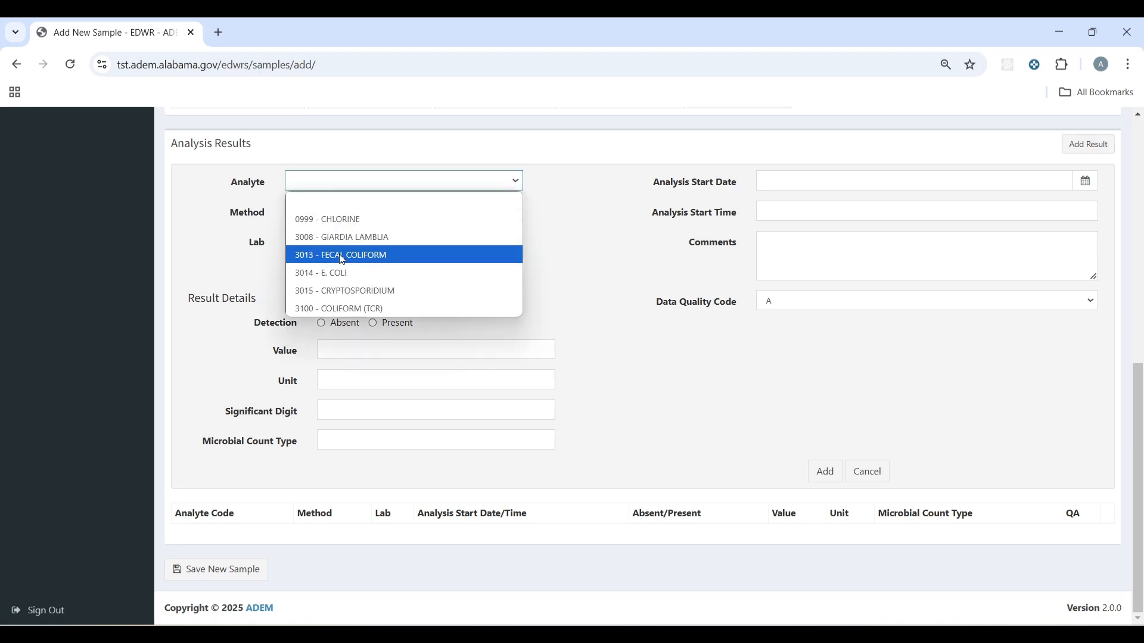
pyautogui.click(337, 309)
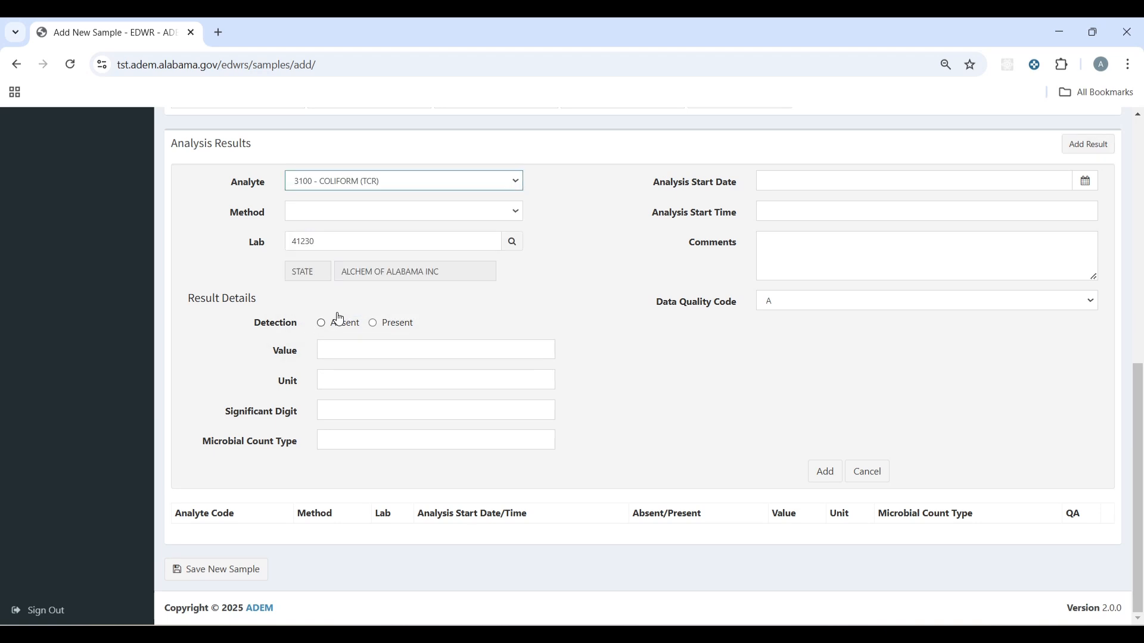
pyautogui.click(436, 223)
pyautogui.click(354, 442)
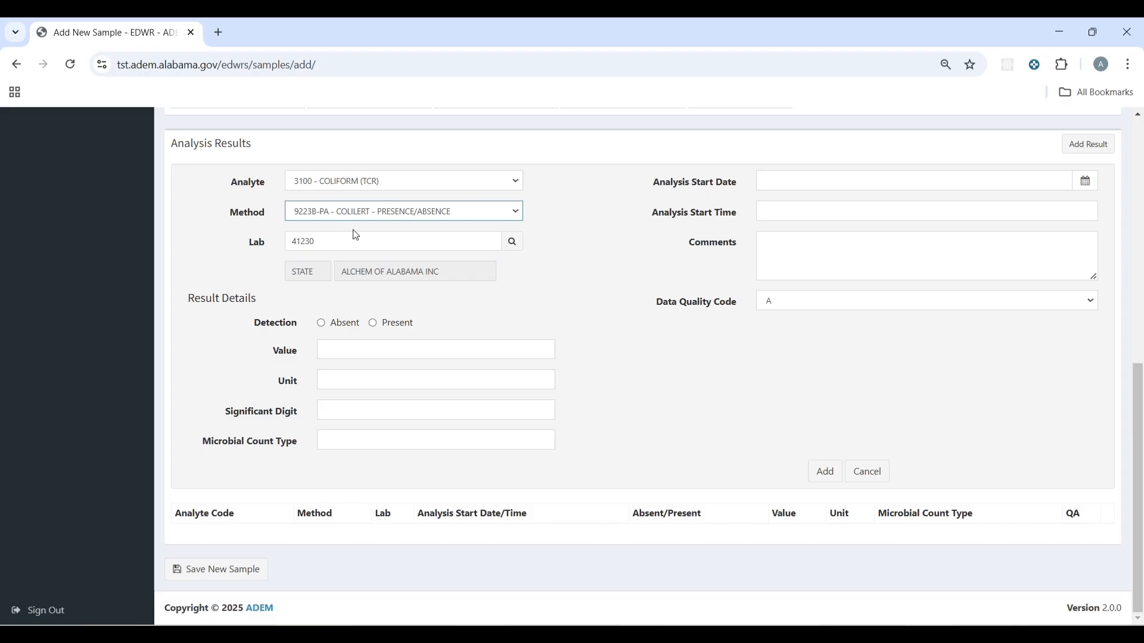
pyautogui.click(321, 323)
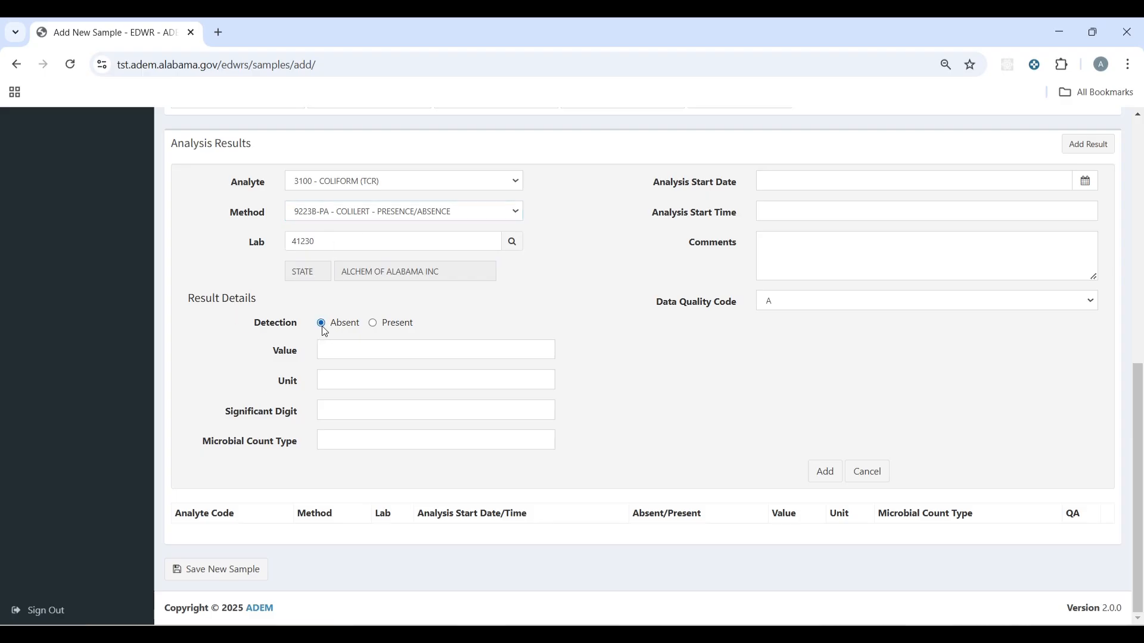
pyautogui.click(378, 328)
pyautogui.click(322, 324)
# Step: Set the analysis start to 09/04/2025 8:00 AM and add the coliform result
pyautogui.click(810, 184)
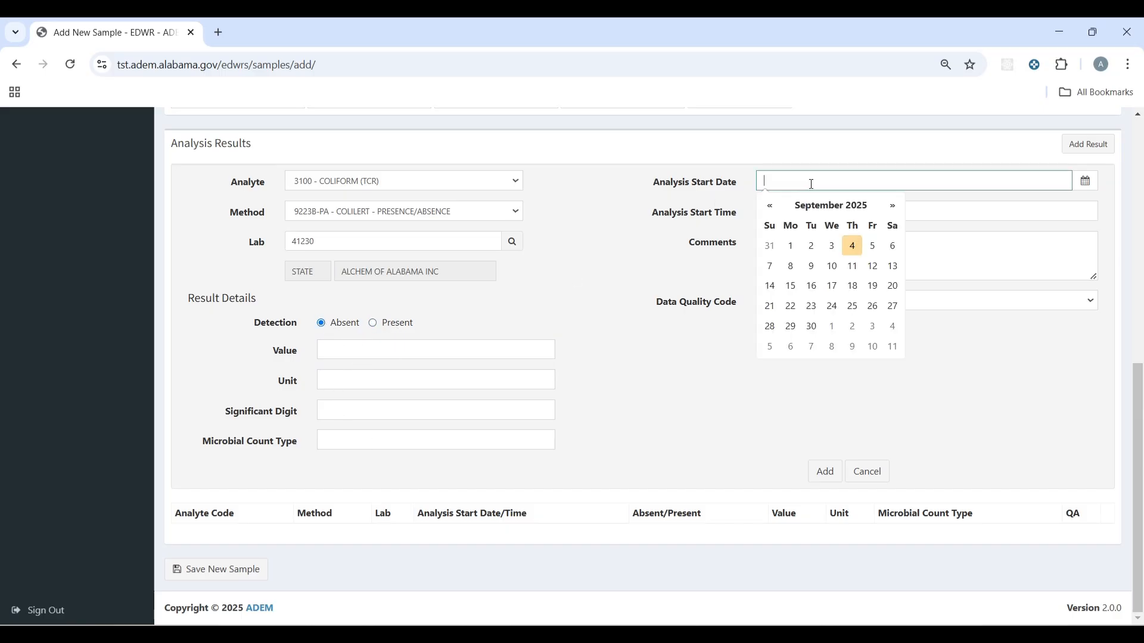
pyautogui.click(852, 244)
pyautogui.click(832, 213)
pyautogui.write('8')
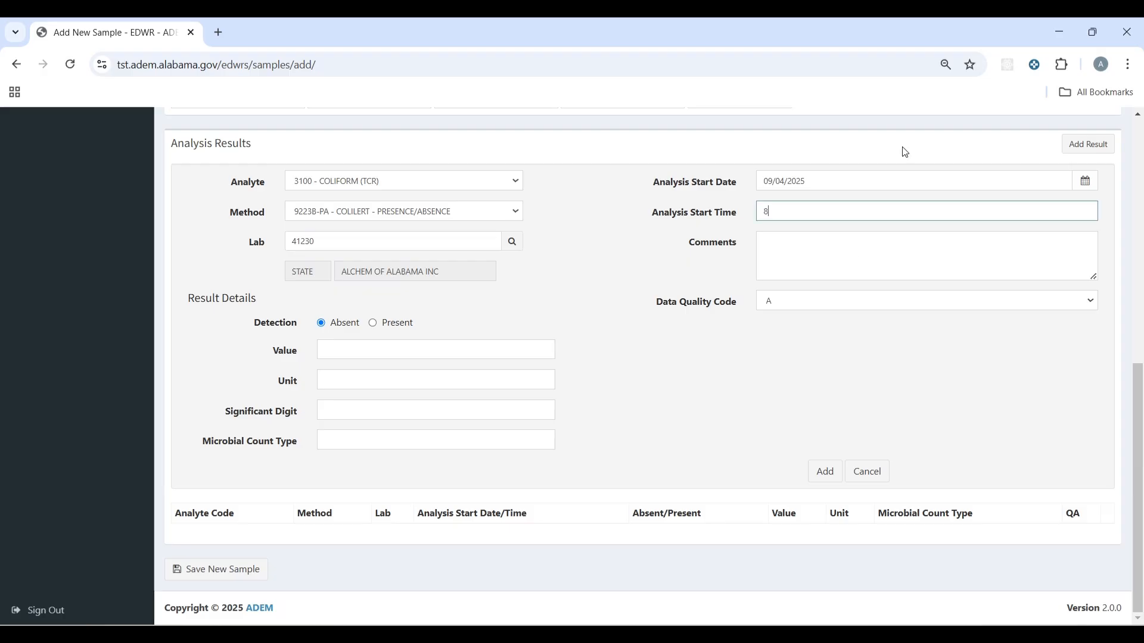
pyautogui.write(':00 AM')
pyautogui.click(845, 242)
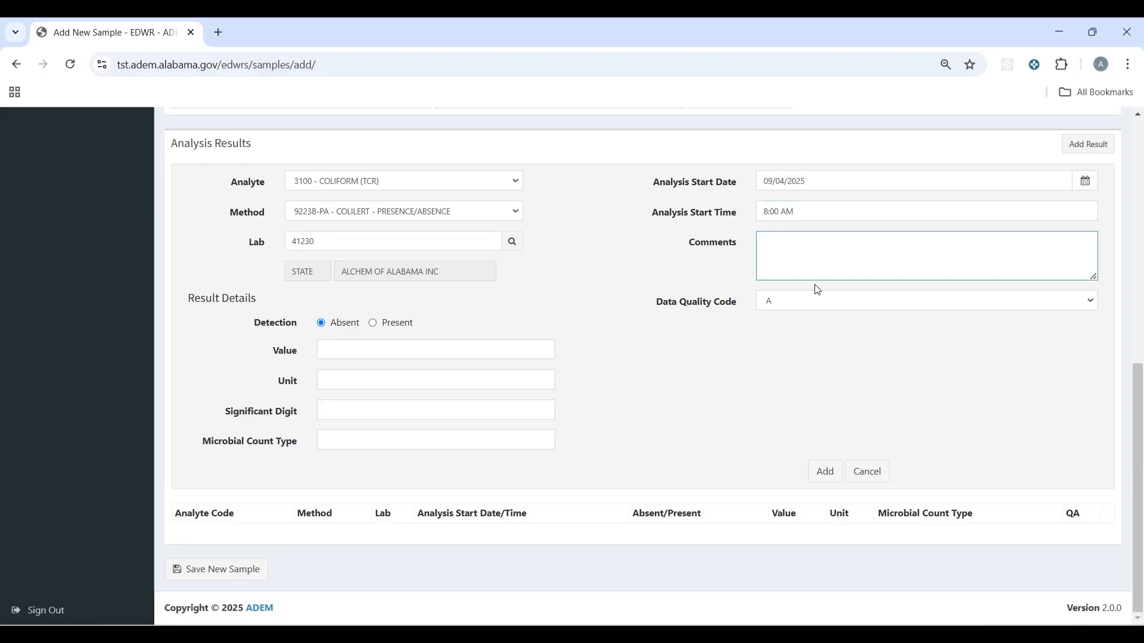
pyautogui.click(234, 569)
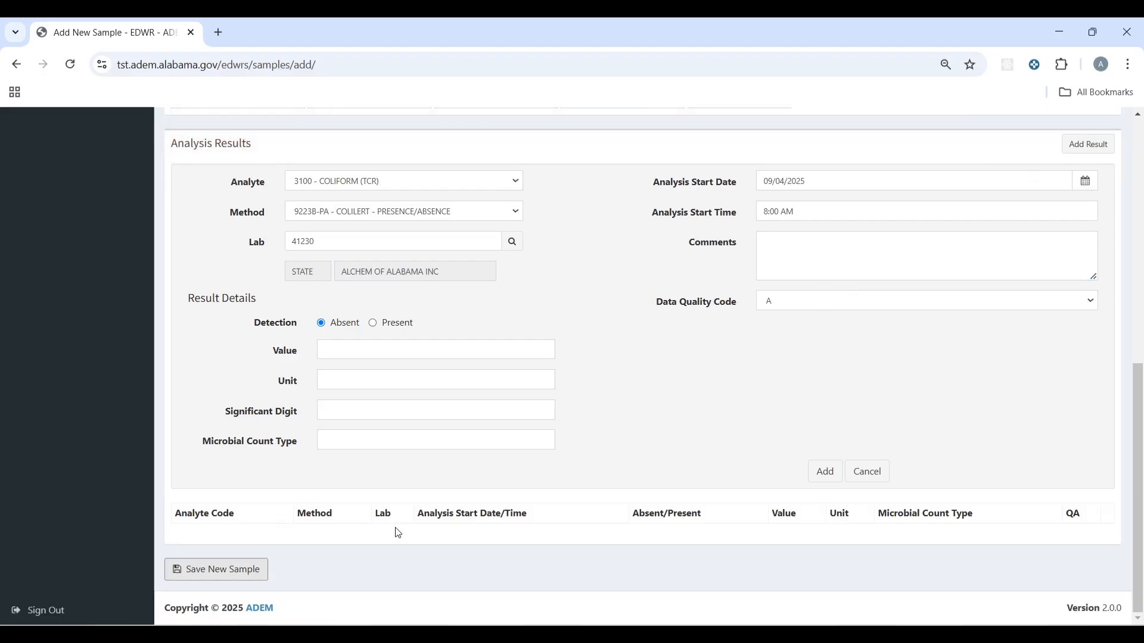
pyautogui.click(826, 476)
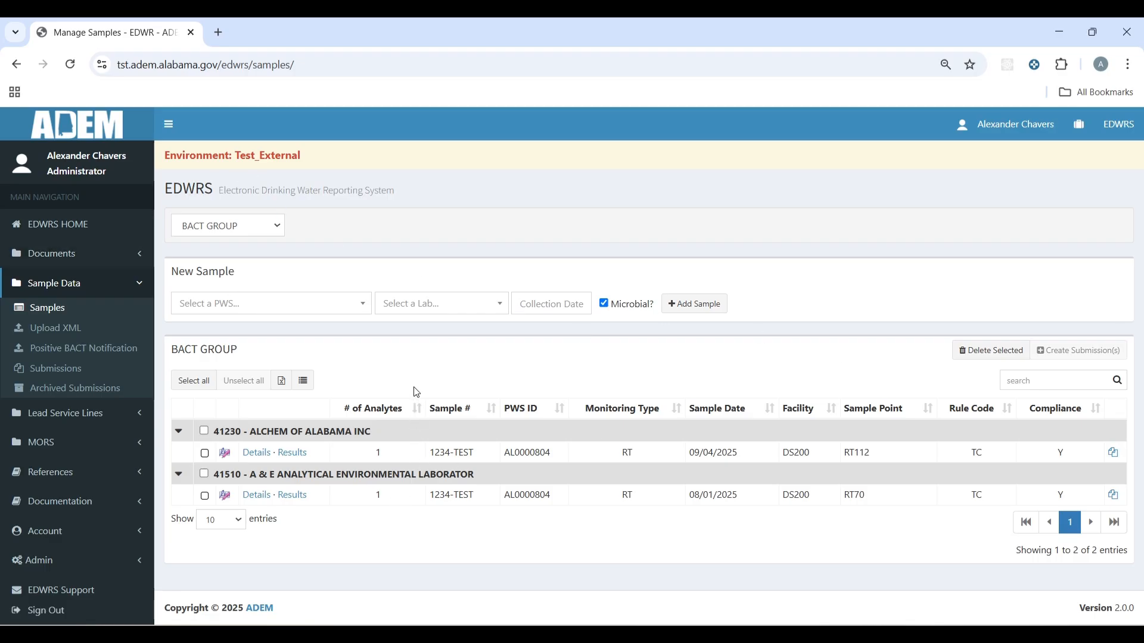
# Step: Select the 1234-TEST sample dated 09/04/2025 and create a submission for it
pyautogui.click(205, 454)
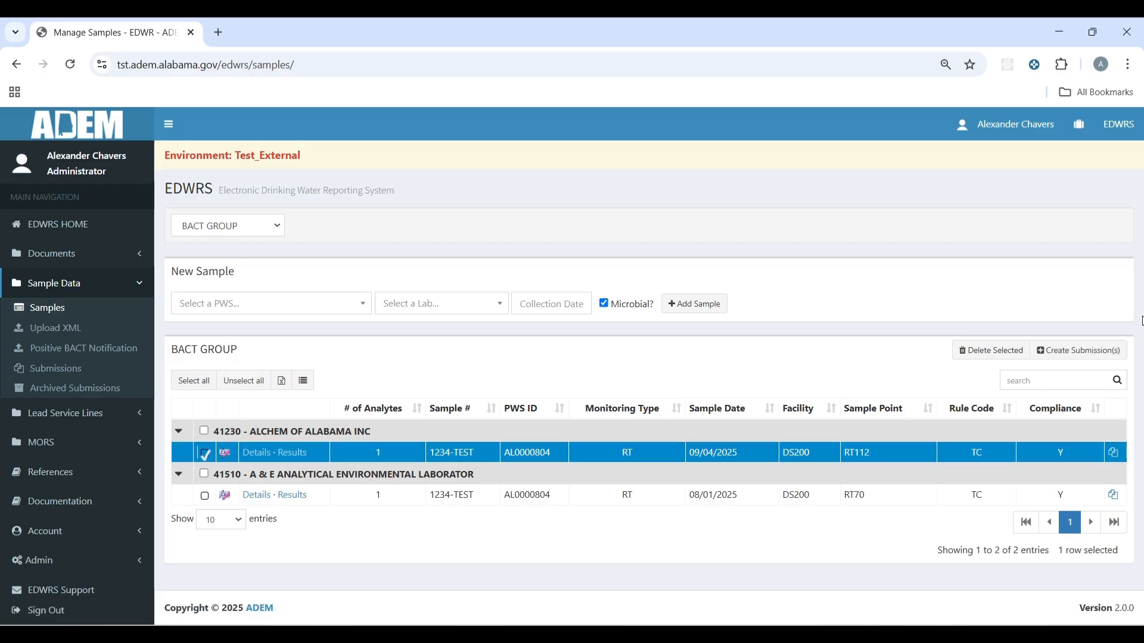
pyautogui.click(1089, 357)
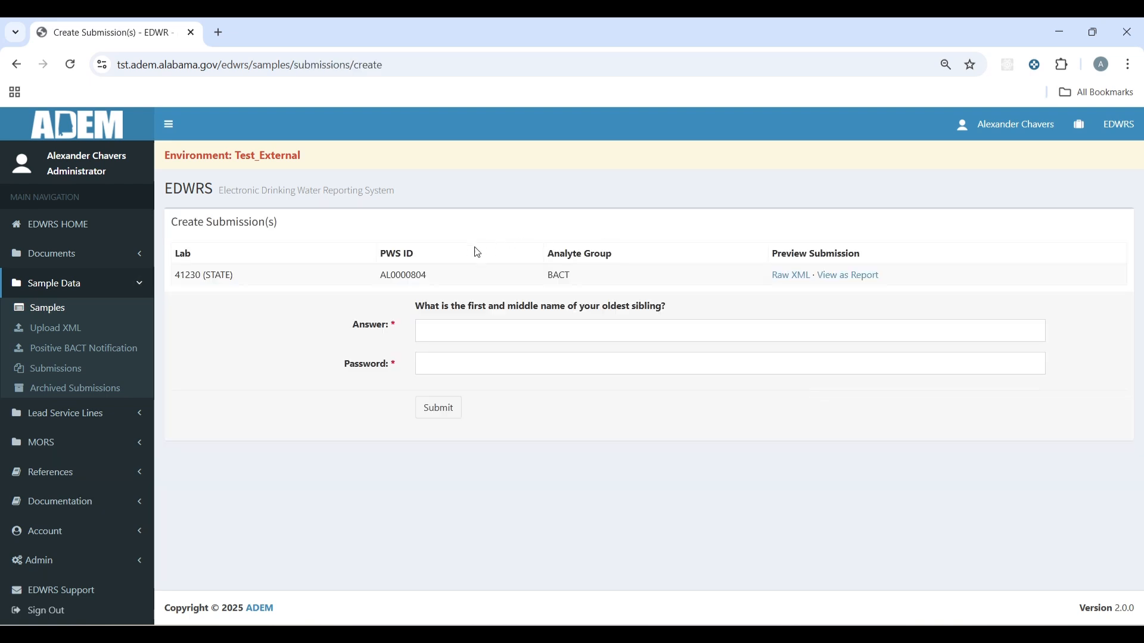
# Step: Preview the BACT submission as a formatted report and as raw XML, then close the previews
pyautogui.click(854, 276)
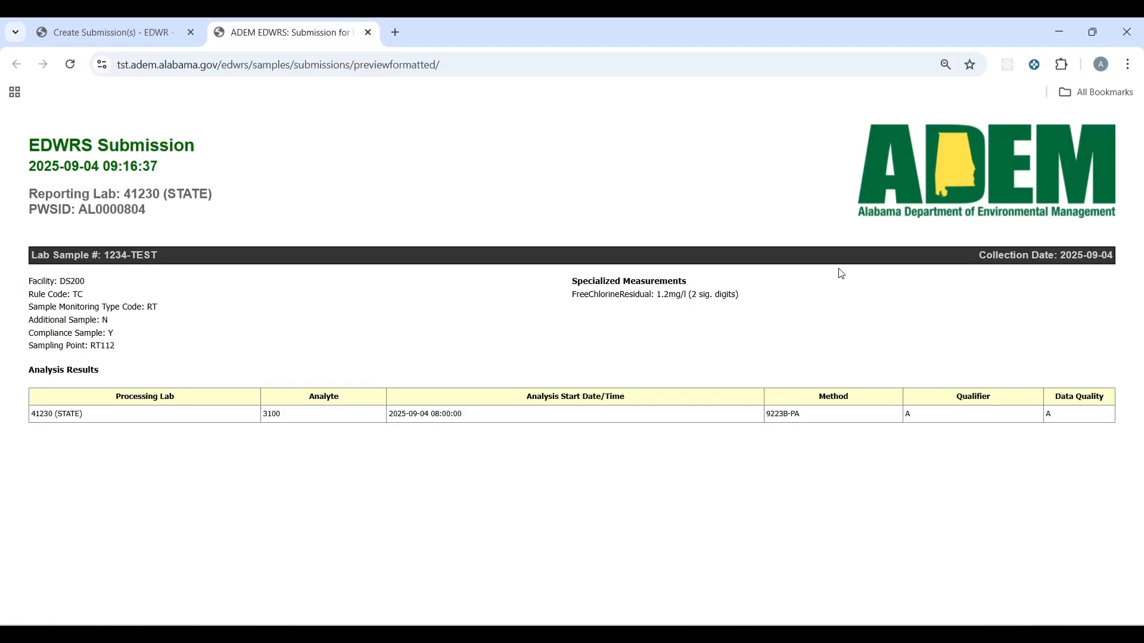
pyautogui.click(368, 33)
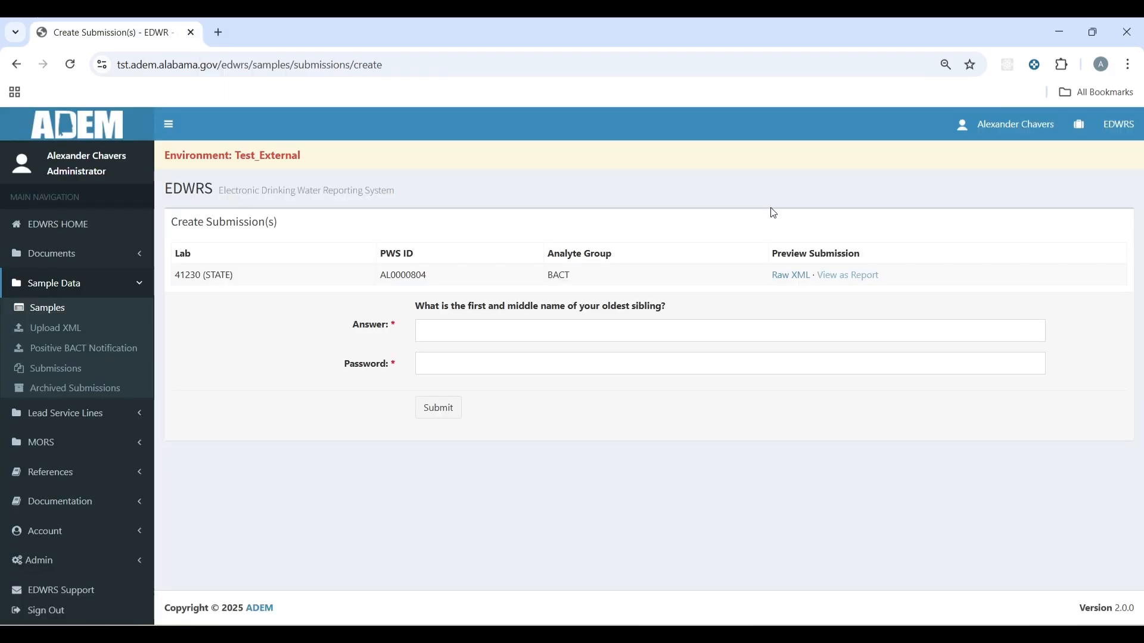
pyautogui.click(792, 276)
pyautogui.scroll(-2, 531, 306)
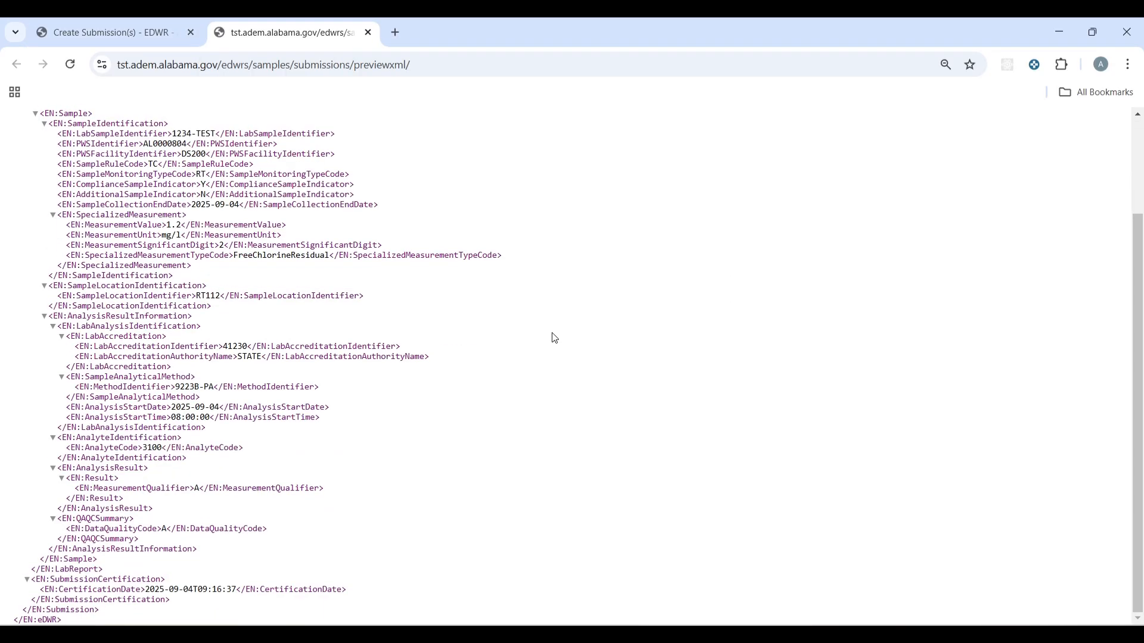
pyautogui.scroll(2, 551, 334)
pyautogui.click(368, 33)
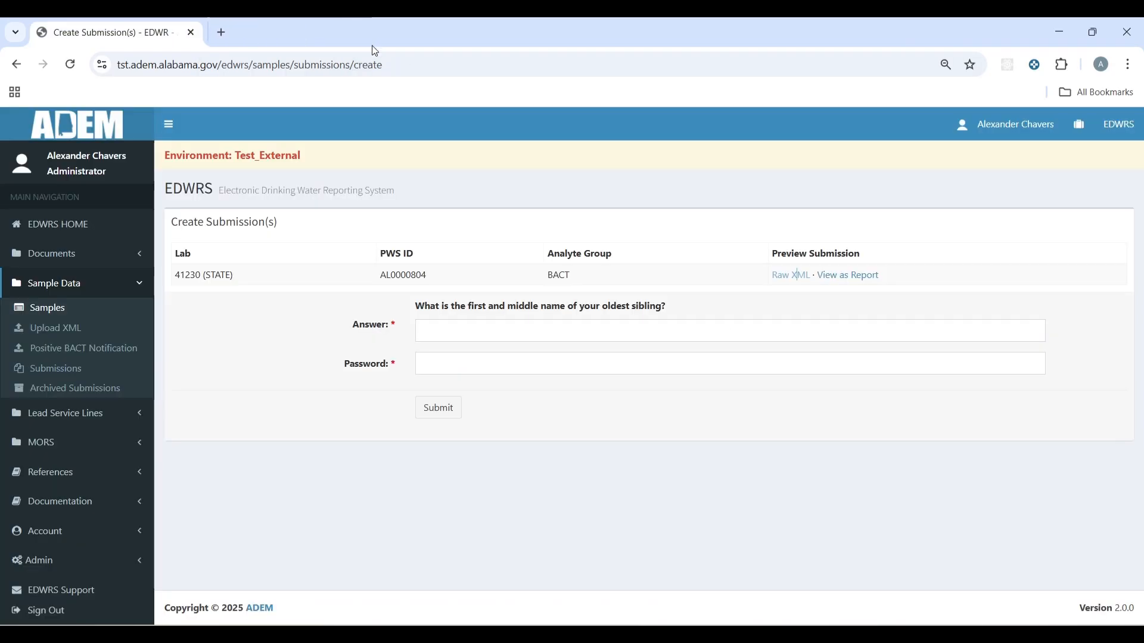
# Step: Answer the security question, enter the account password, and submit the submission
pyautogui.click(567, 335)
pyautogui.write('J')
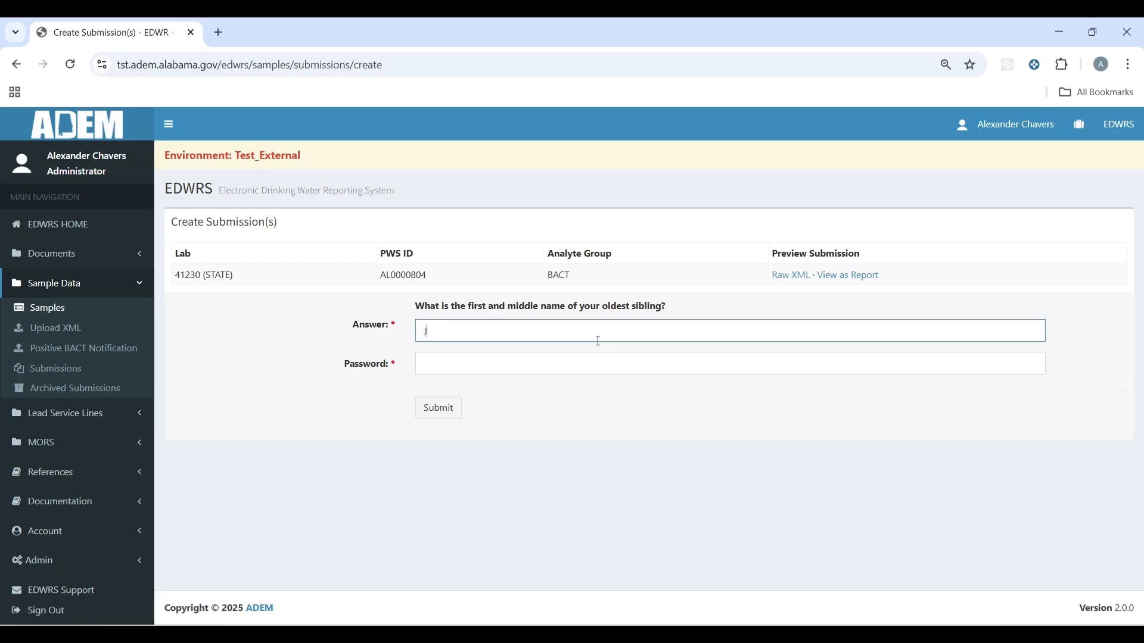
pyautogui.write('ohn Doe')
pyautogui.press('Tab')
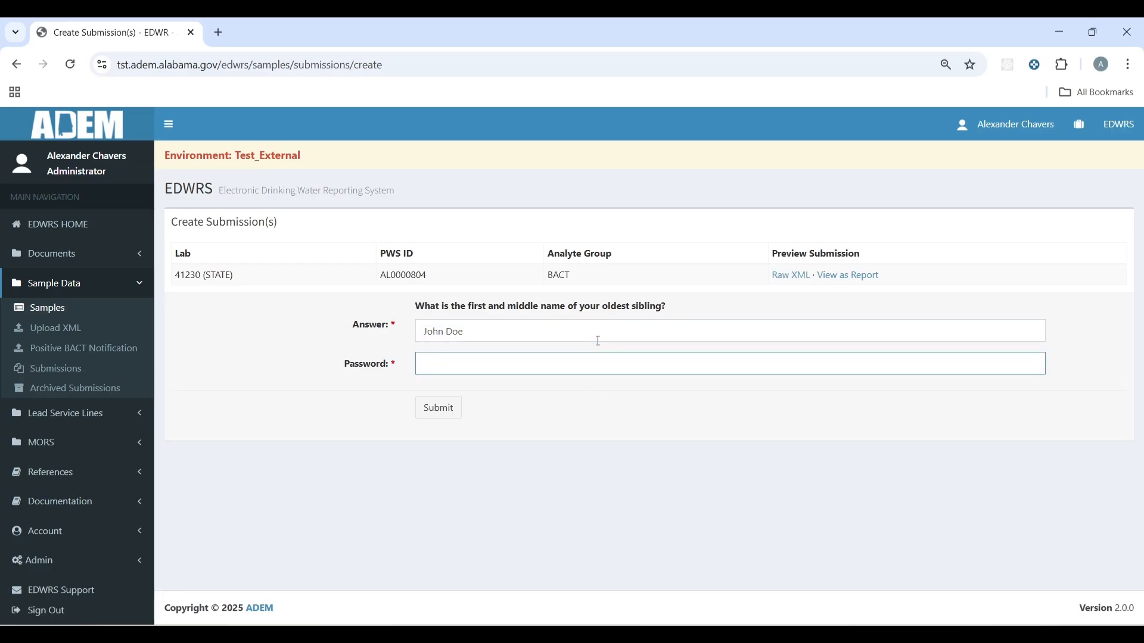
pyautogui.write('Password123')
pyautogui.click(445, 406)
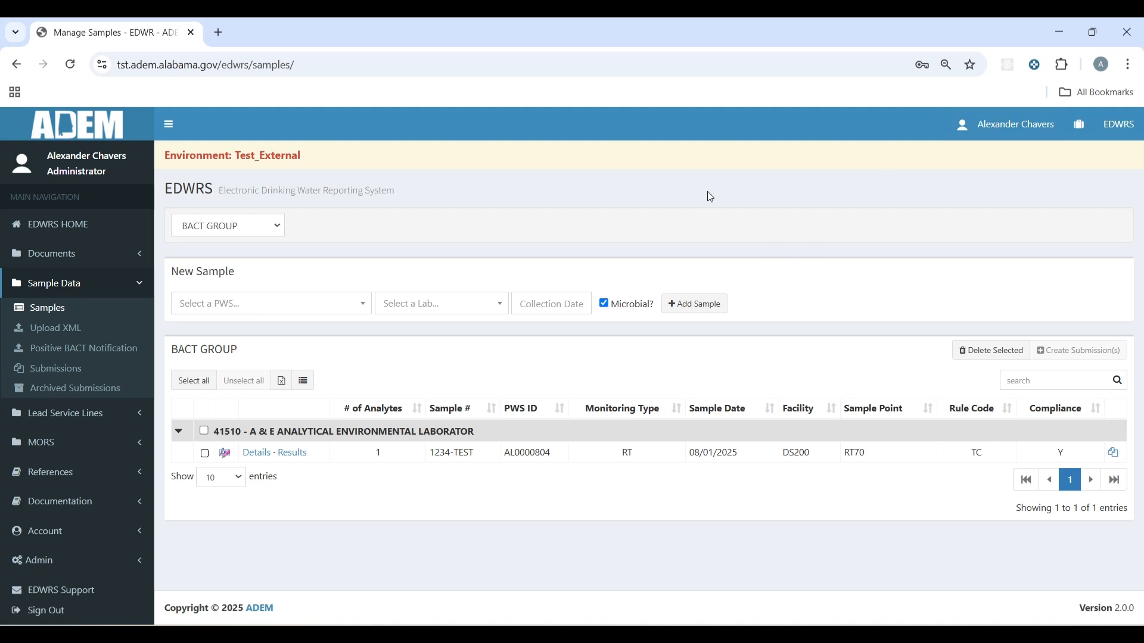
# Step: Check the Upload XML page with BACT GROUP kept, then open the Positive BACT Notification form
pyautogui.click(62, 332)
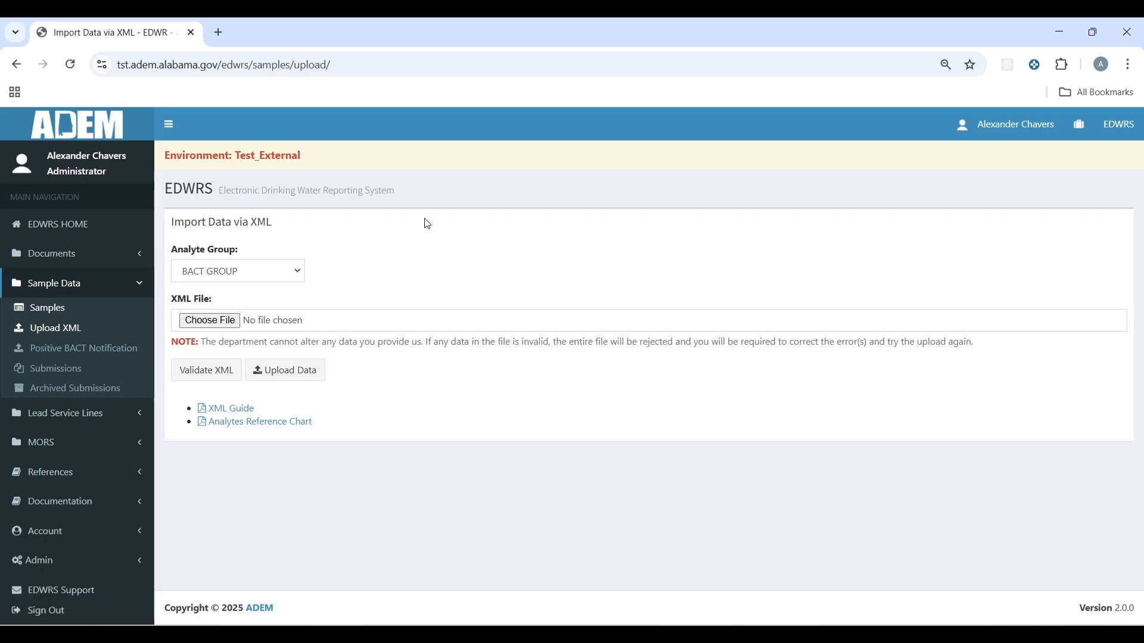
pyautogui.click(241, 272)
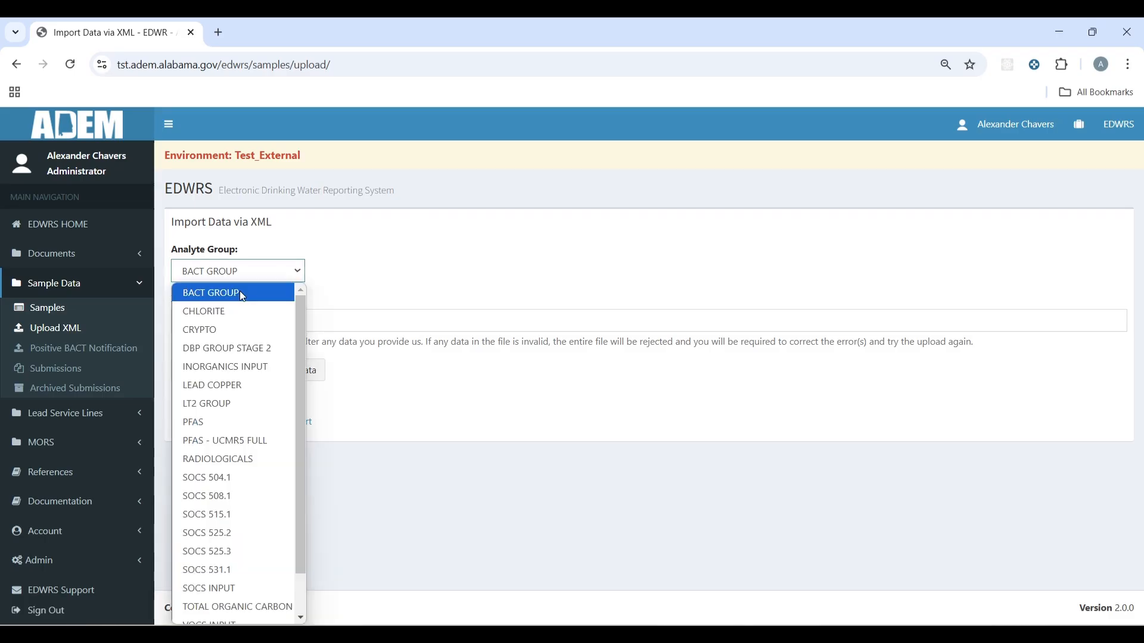
pyautogui.click(240, 292)
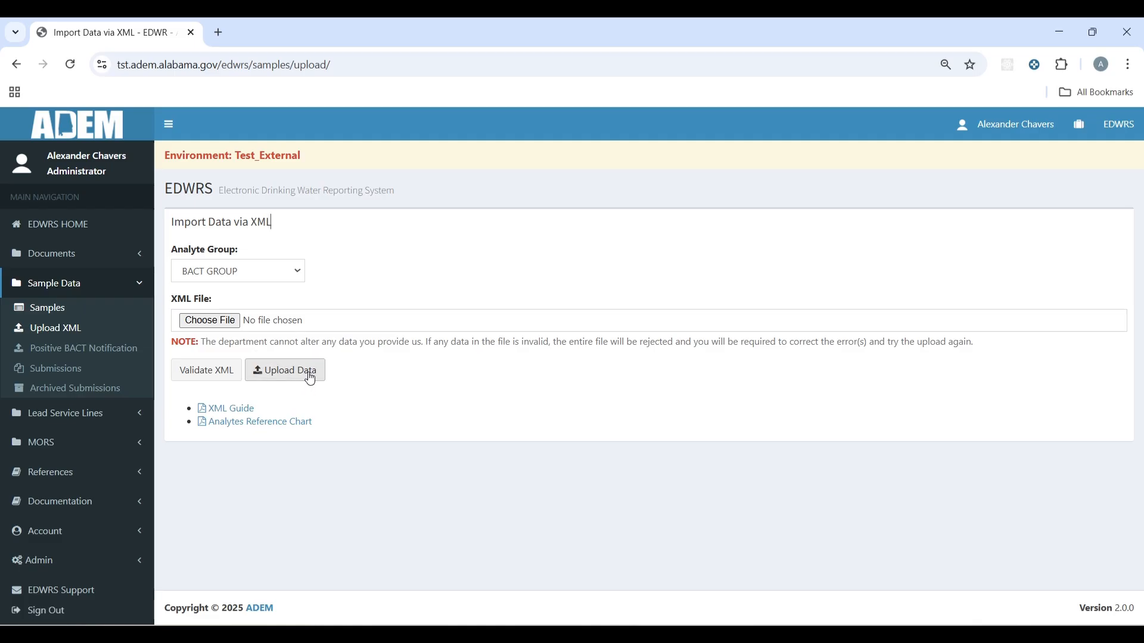
pyautogui.click(112, 355)
pyautogui.scroll(-1, 687, 273)
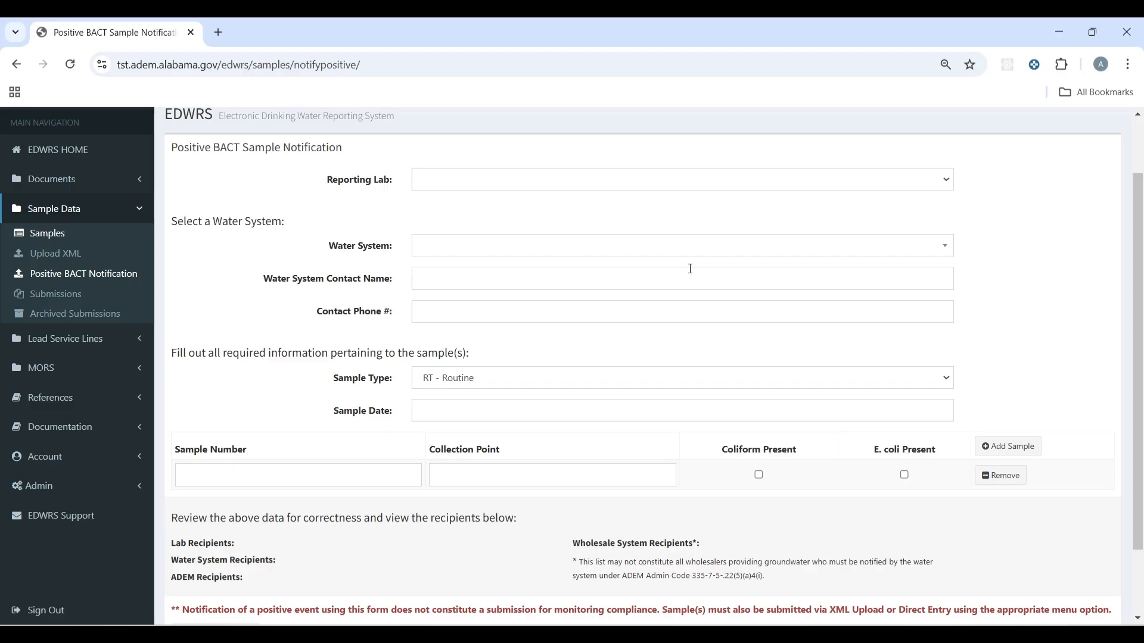
# Step: Search 'aubur' and choose AUBURN WATER WORKS as the water system after checking the empty reporting lab list
pyautogui.click(733, 182)
pyautogui.click(647, 221)
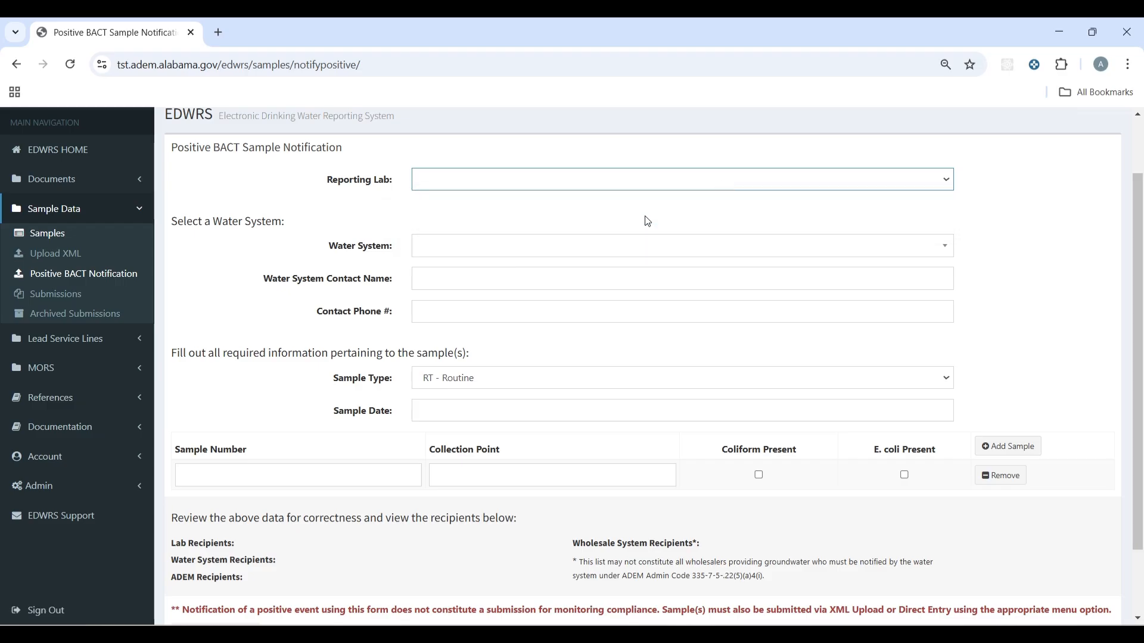
pyautogui.click(575, 184)
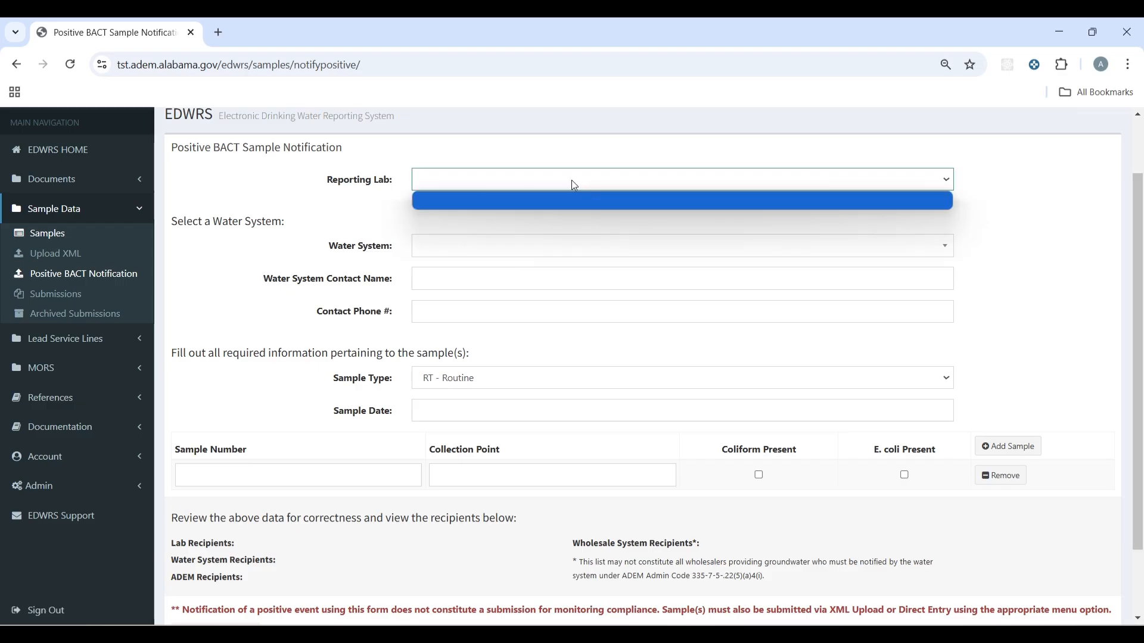
pyautogui.click(531, 215)
pyautogui.click(552, 184)
pyautogui.click(548, 203)
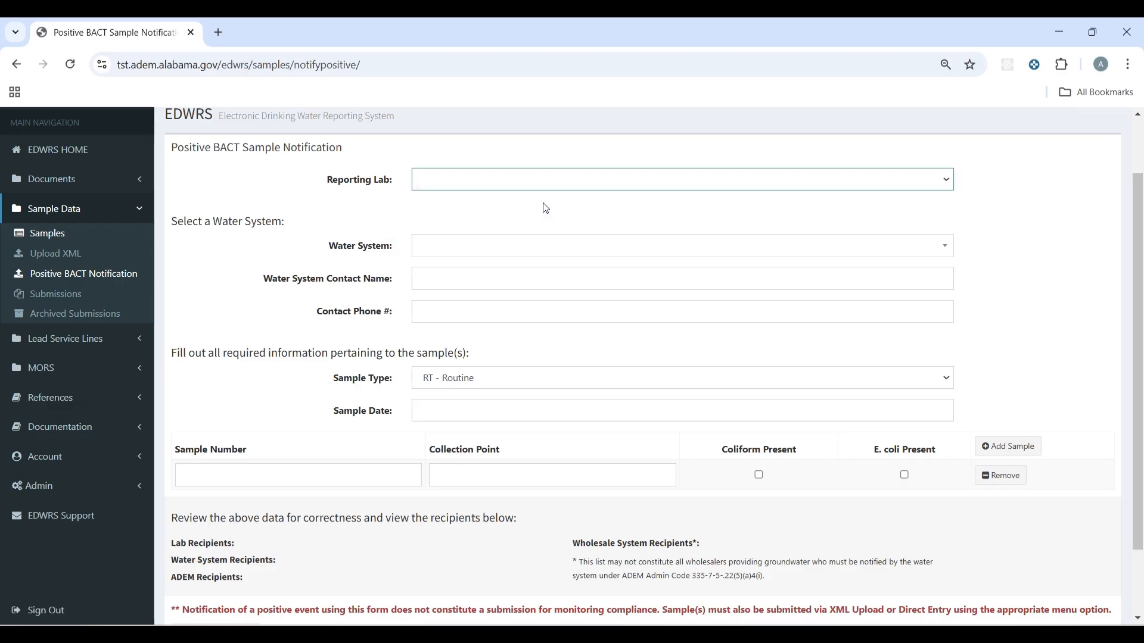
pyautogui.click(530, 238)
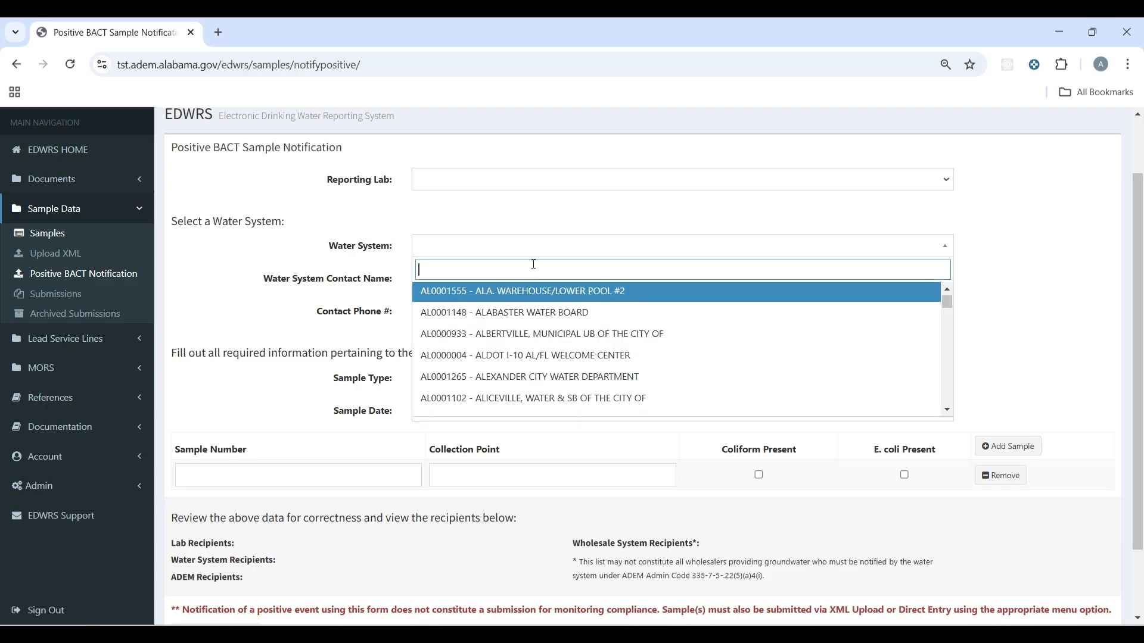
pyautogui.write('auburn')
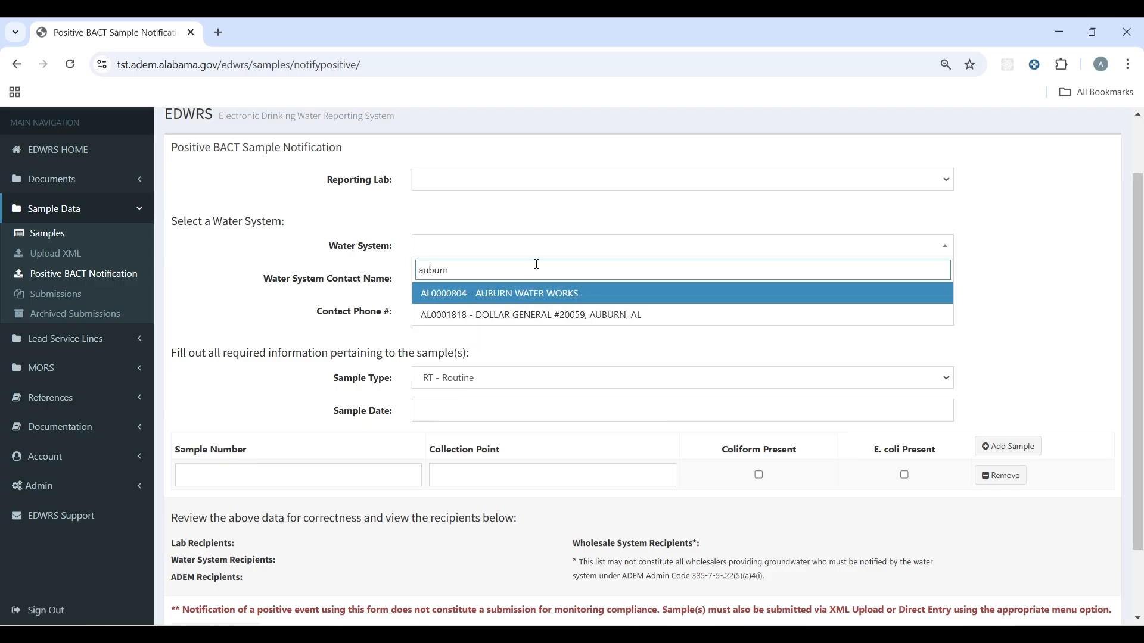
pyautogui.click(528, 293)
# Step: Enter the contact's full name and phone number, and set sample date 09/04/2025
pyautogui.click(480, 276)
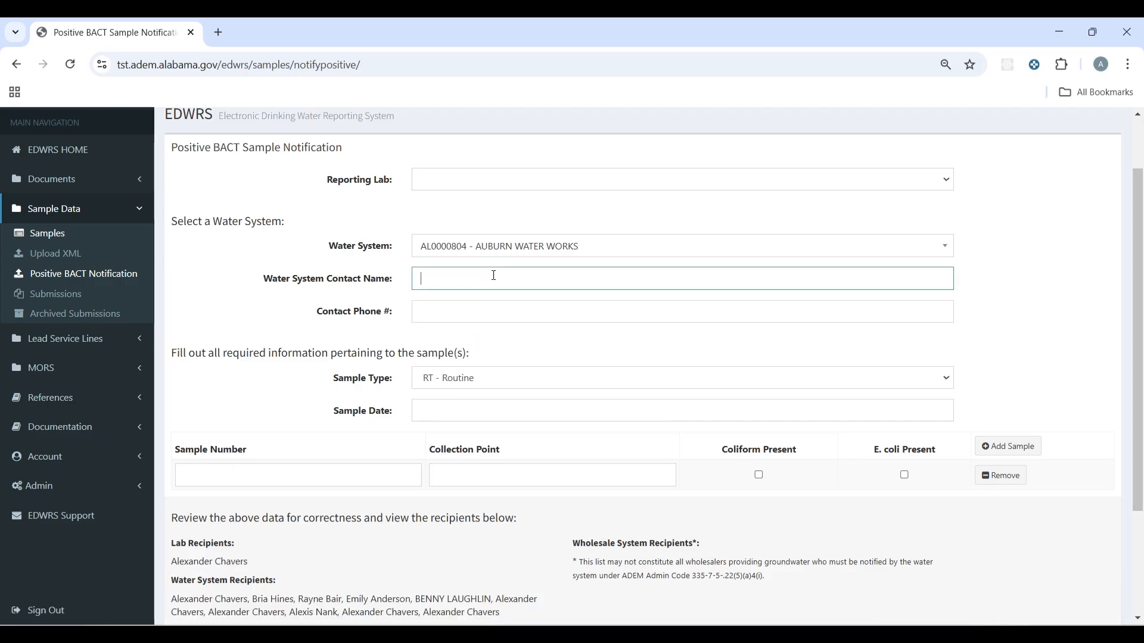
pyautogui.click(487, 315)
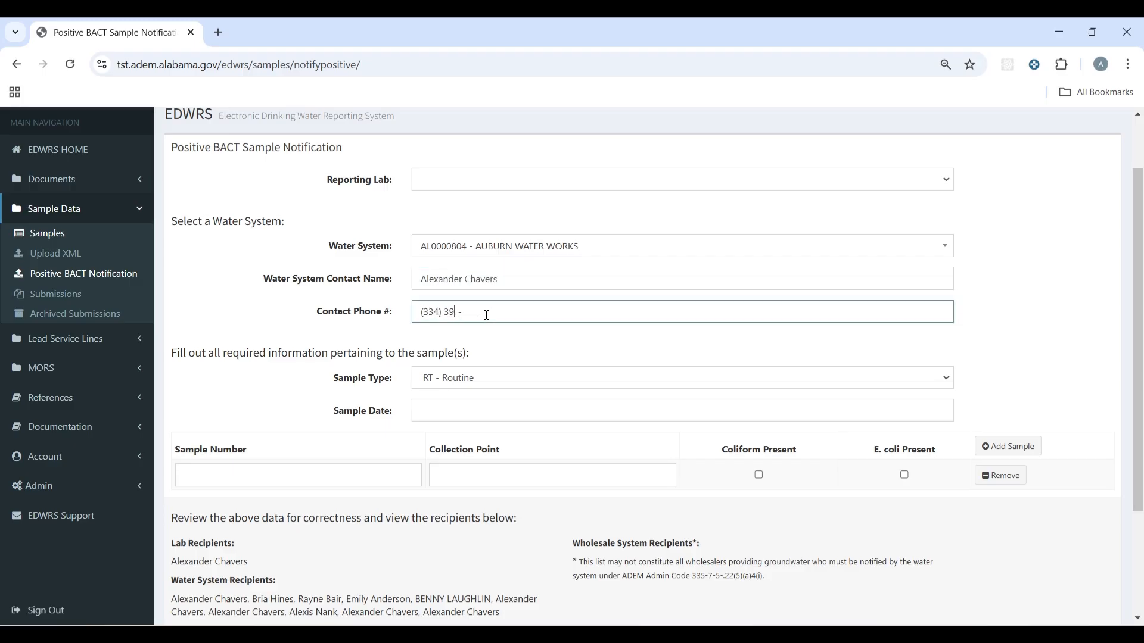
pyautogui.press('Tab')
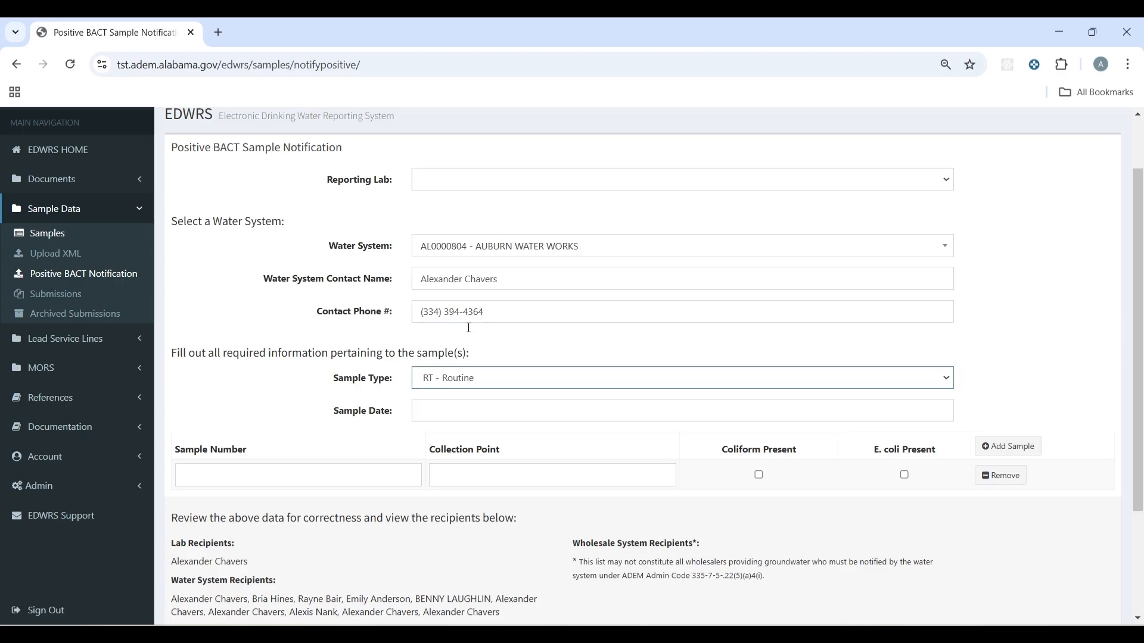
pyautogui.click(449, 403)
pyautogui.click(507, 284)
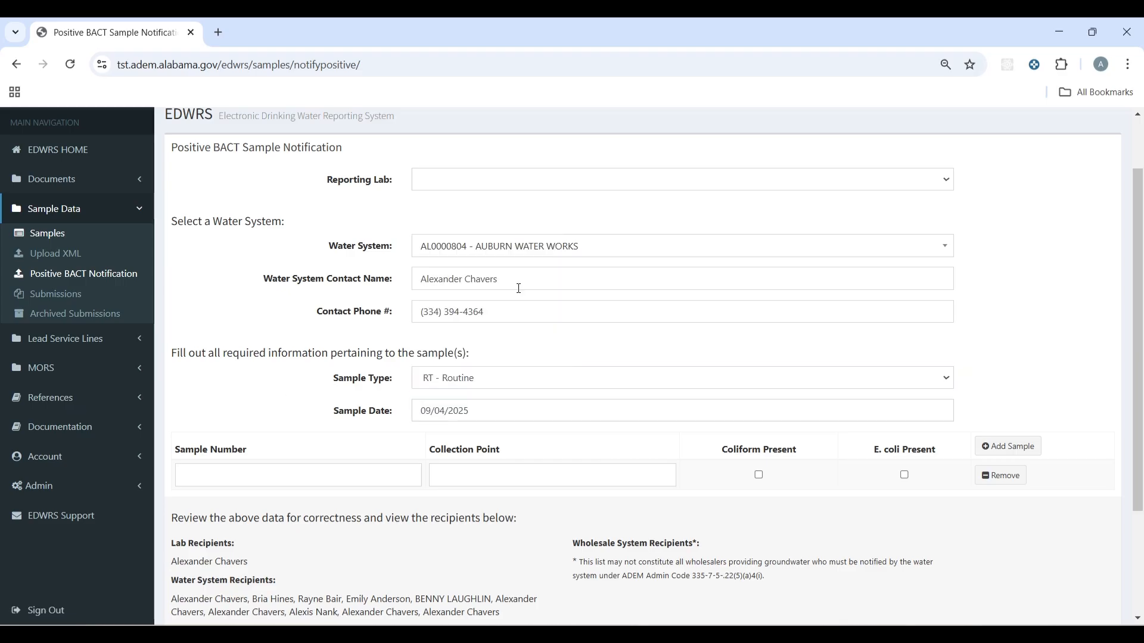
pyautogui.scroll(-1, 744, 206)
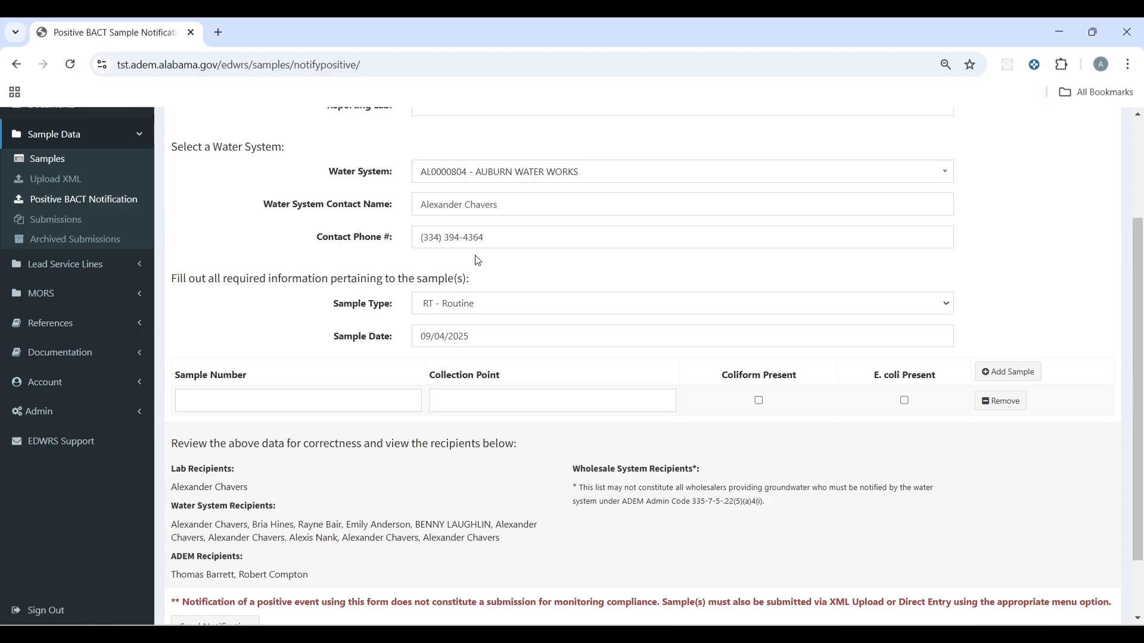
# Step: Enter sample number '1234 Test' with its collection point street address and mark Coliform Present
pyautogui.click(285, 401)
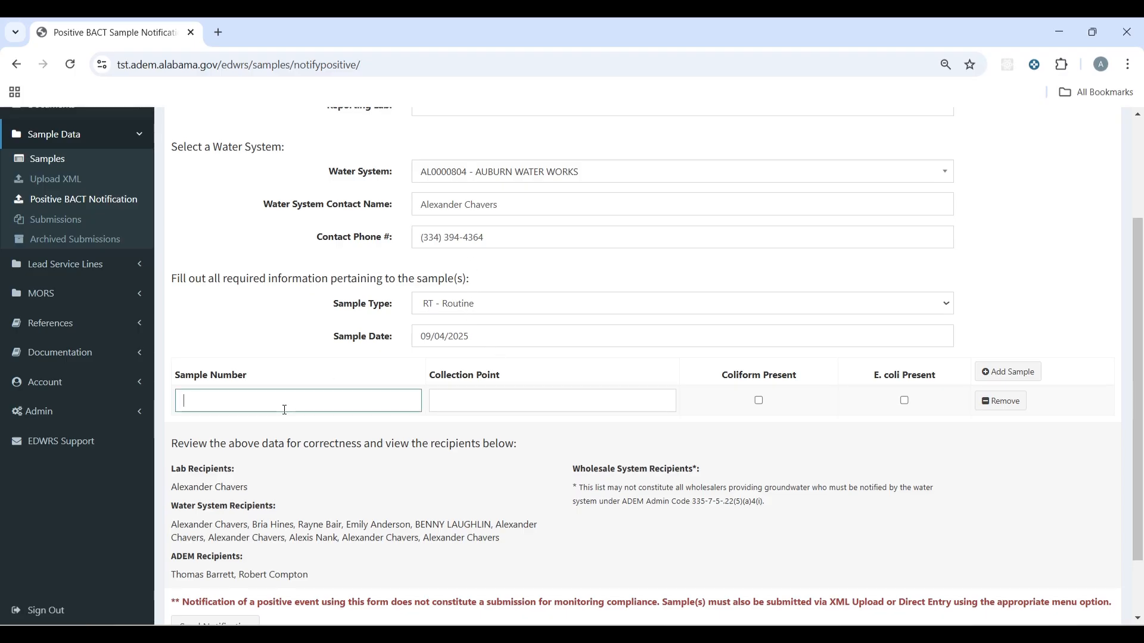
pyautogui.write('1234 ')
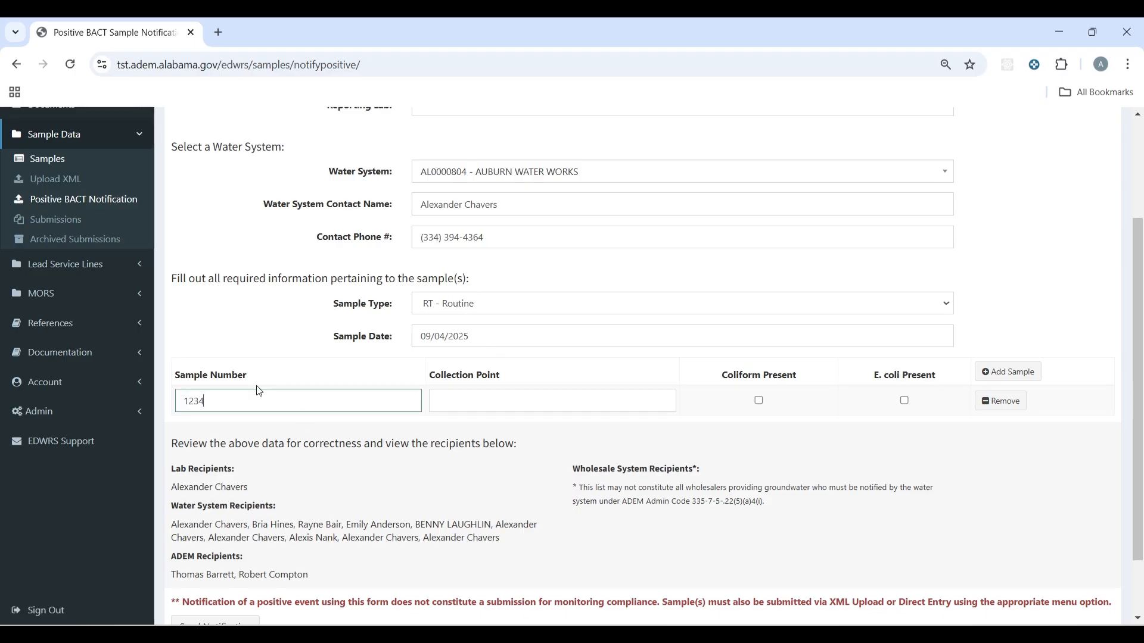
pyautogui.write('Test')
pyautogui.press('Tab')
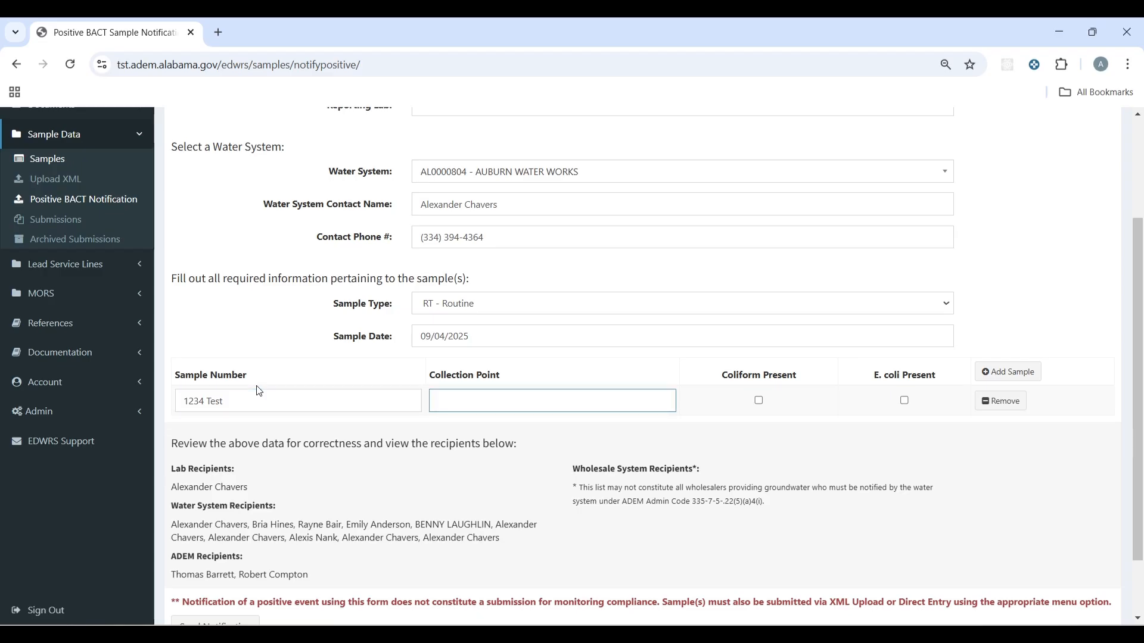
pyautogui.write('1235 Sesame St.')
pyautogui.press('Tab')
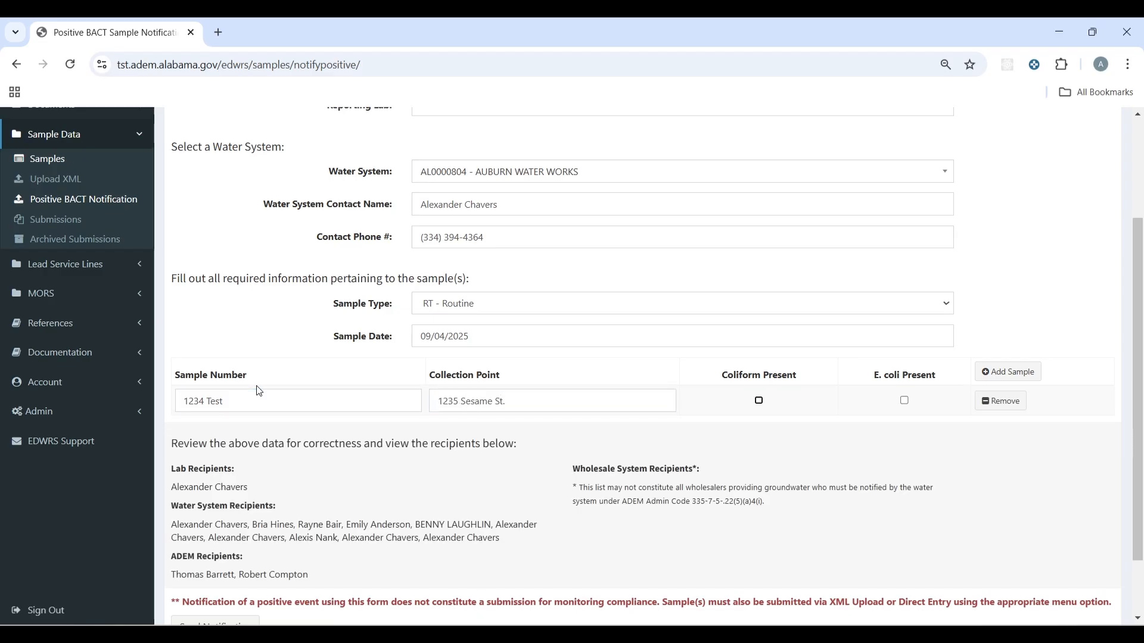
pyautogui.click(769, 400)
pyautogui.click(758, 400)
# Step: Add three extra sample rows, then remove all three empty rows
pyautogui.click(1022, 373)
pyautogui.click(1022, 373)
pyautogui.click(1022, 373)
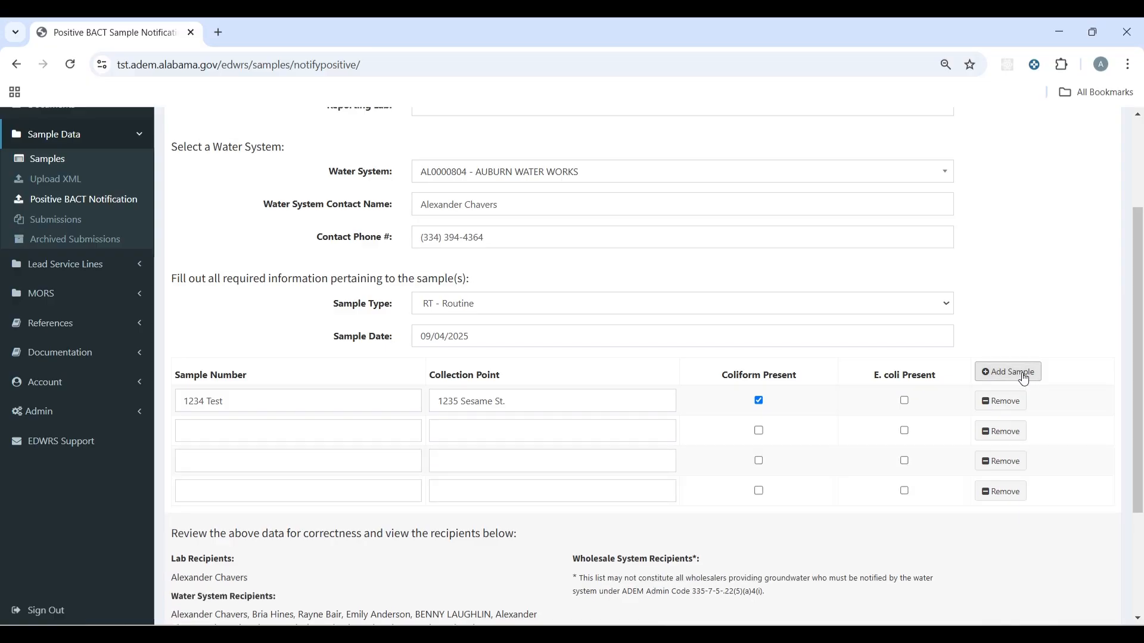
pyautogui.scroll(-3, 1020, 374)
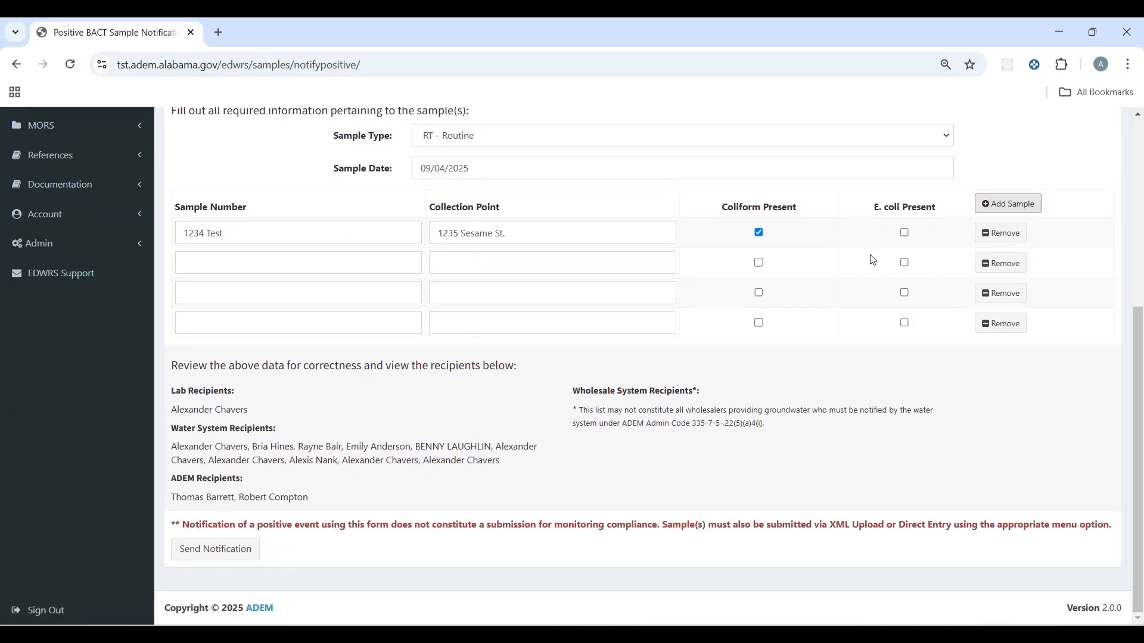
pyautogui.click(1000, 291)
pyautogui.click(1001, 294)
pyautogui.click(1001, 323)
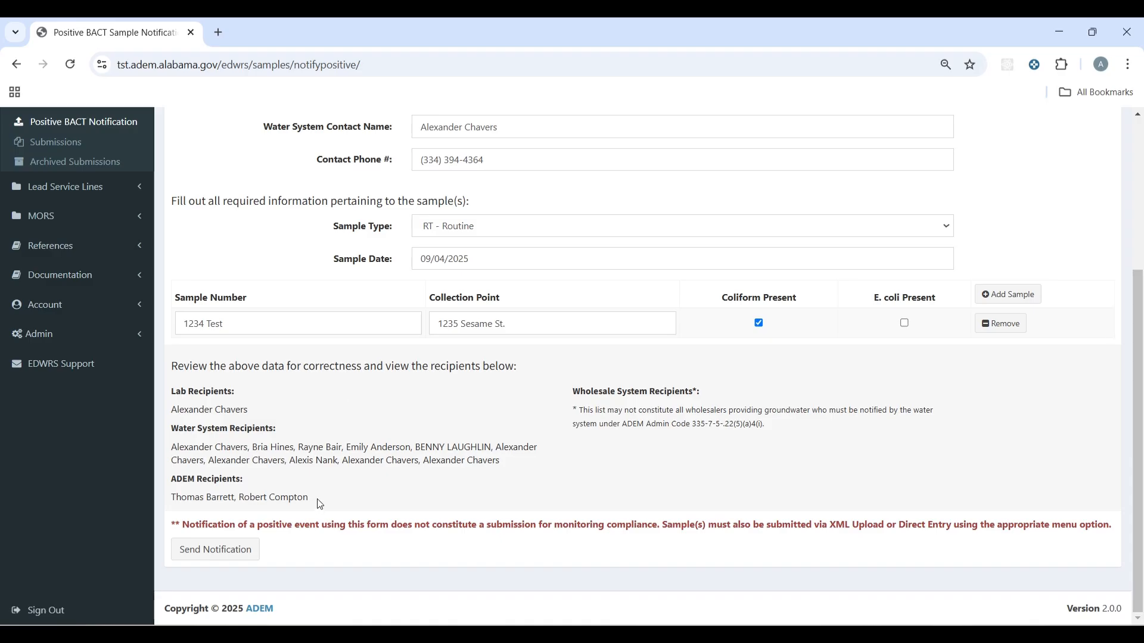
# Step: Highlight the recipient lists, then leave the notification unsent for the Sample Data Submissions page
pyautogui.moveTo(319, 504); pyautogui.dragTo(186, 471)
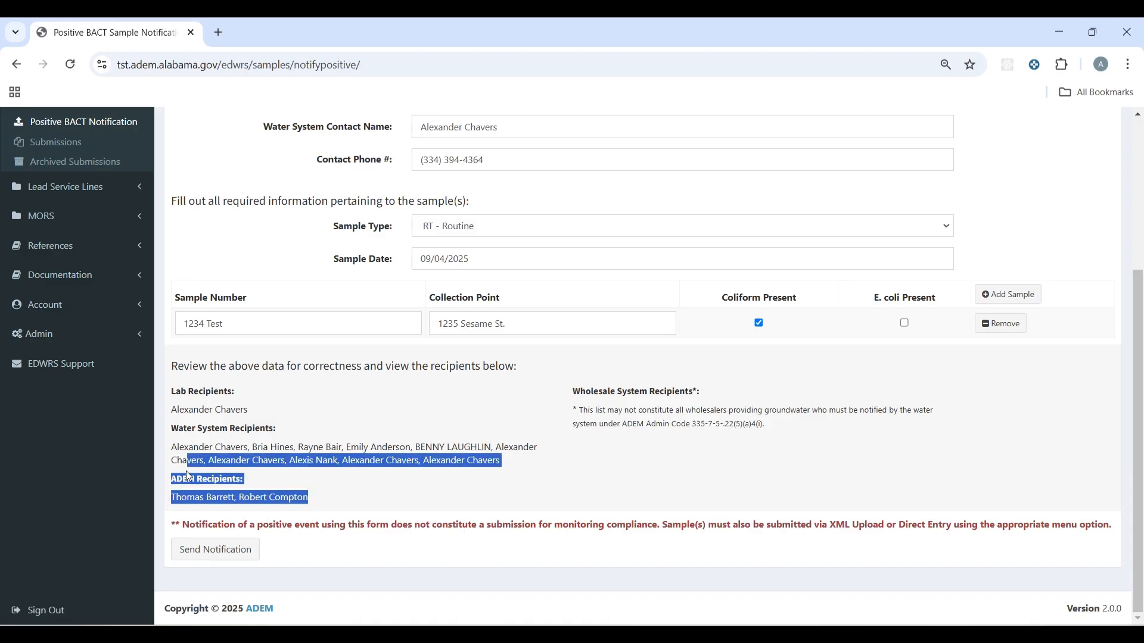
pyautogui.click(186, 470)
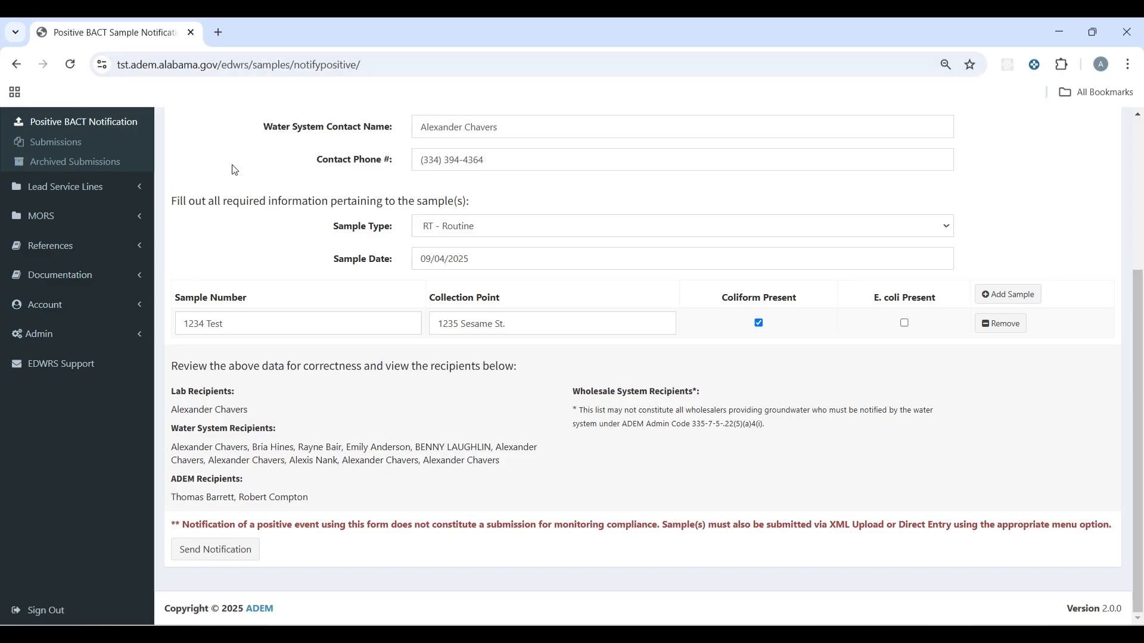
pyautogui.scroll(3, 234, 169)
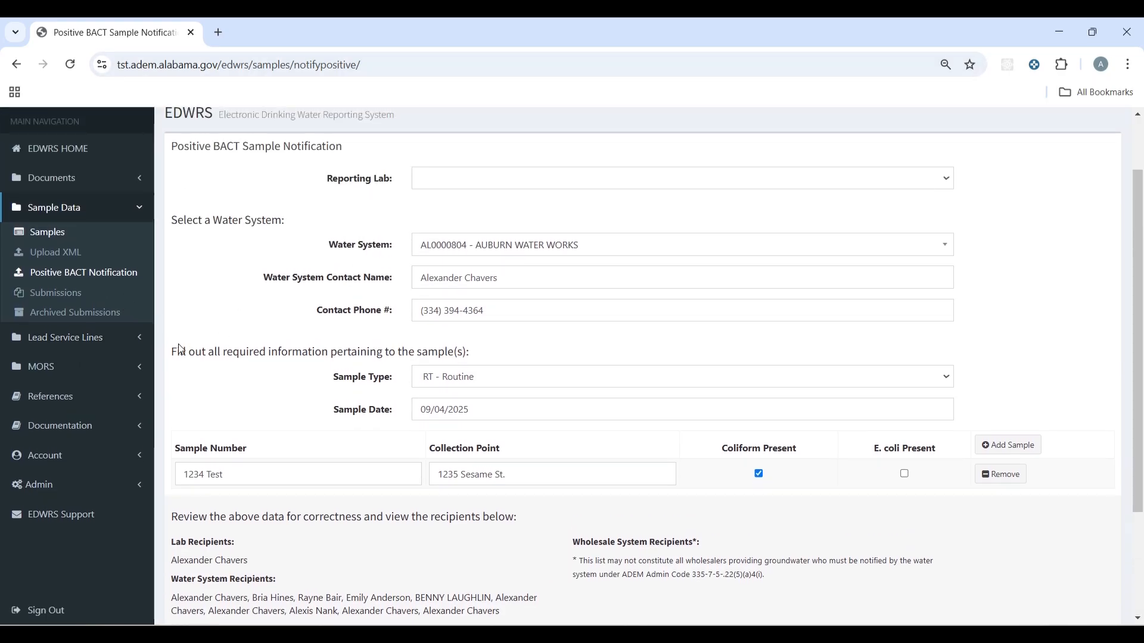
pyautogui.scroll(2, 181, 349)
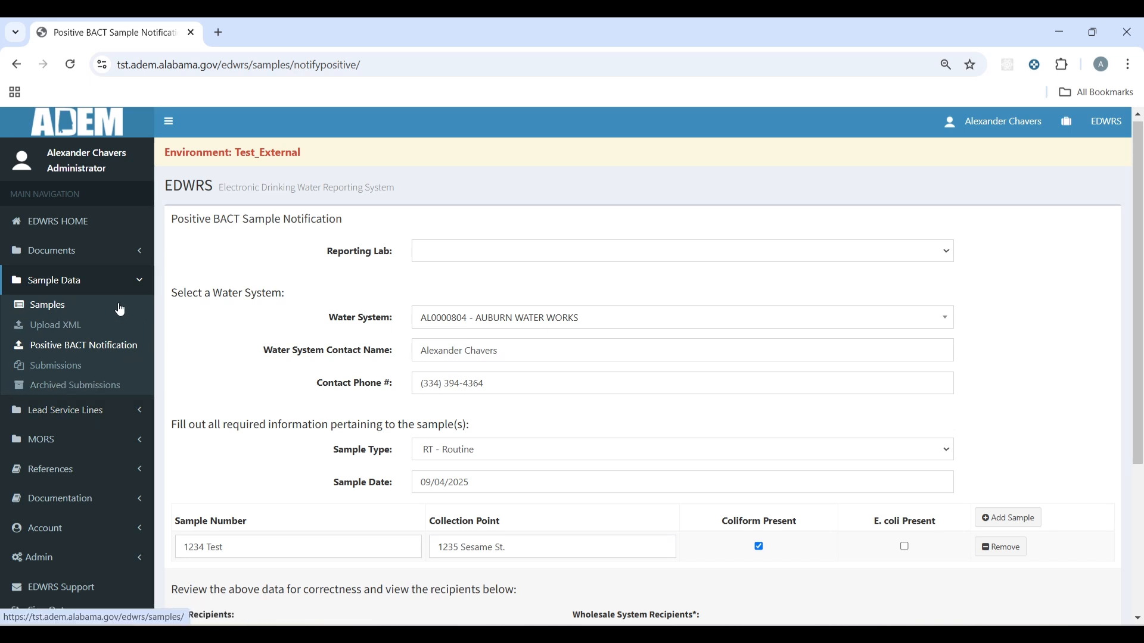
pyautogui.click(56, 368)
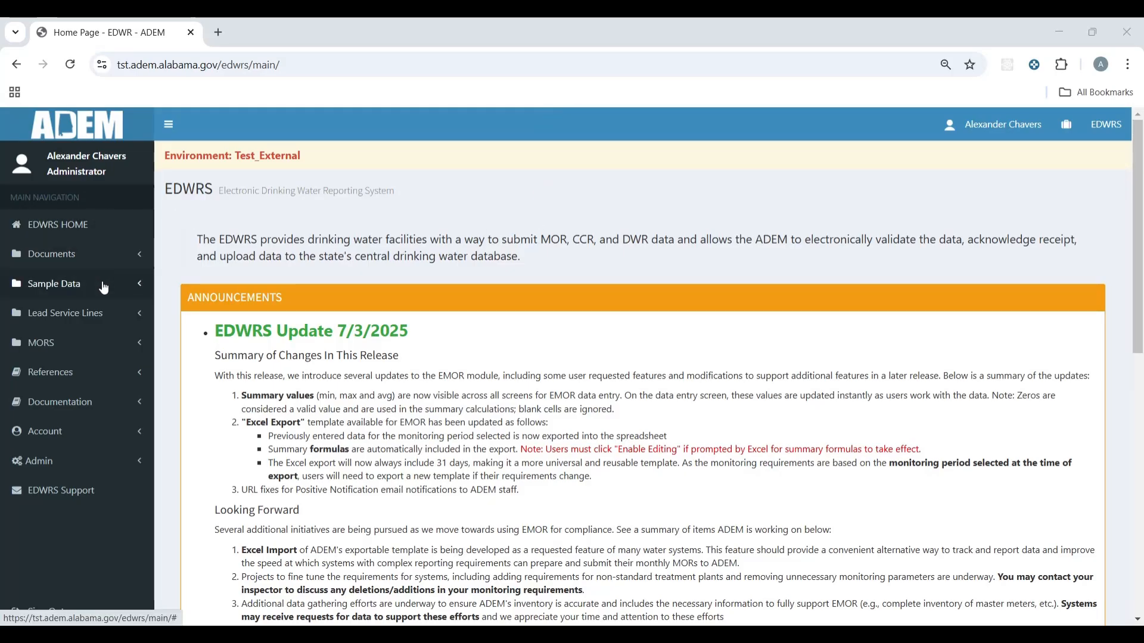
# Step: Expand MORS in the sidebar to show Data Entry, Prepare Monthly Report and View Submissions
pyautogui.click(141, 349)
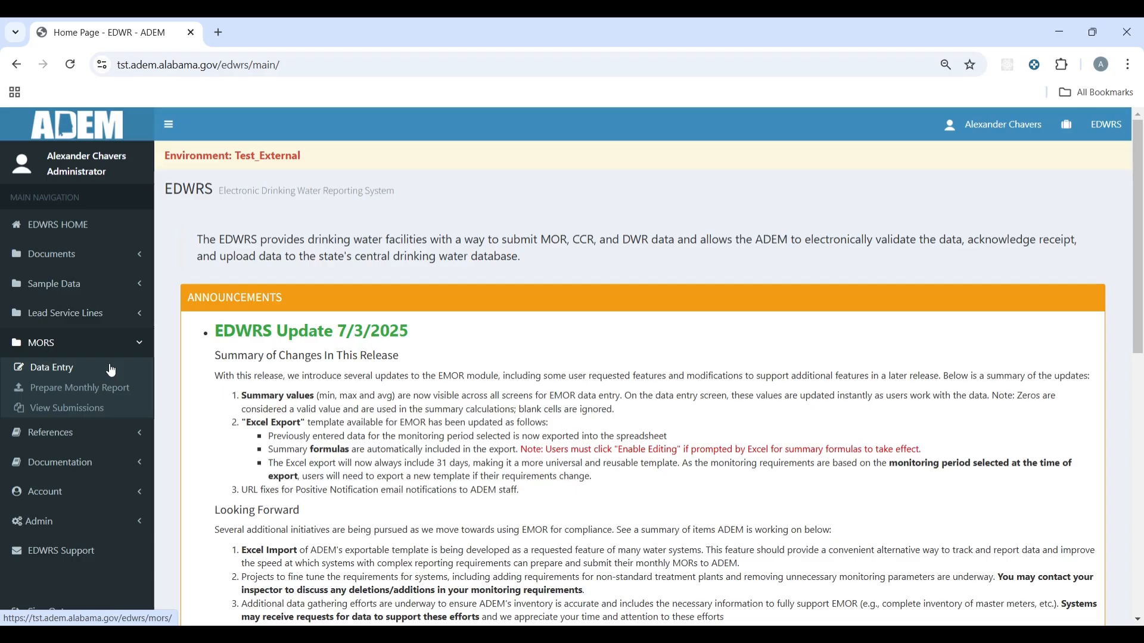
# Step: In MORS data entry, pick AUBURN WATER WORKS (AL0000804) and August 2025, then open Monthly entry
pyautogui.click(67, 374)
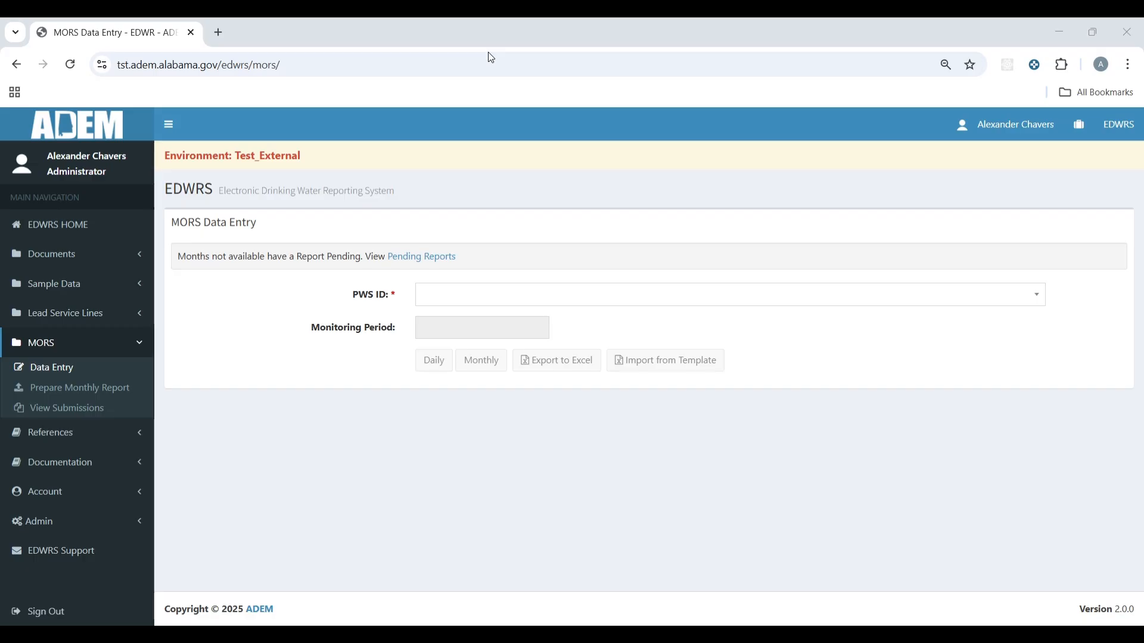
pyautogui.click(747, 300)
pyautogui.click(689, 351)
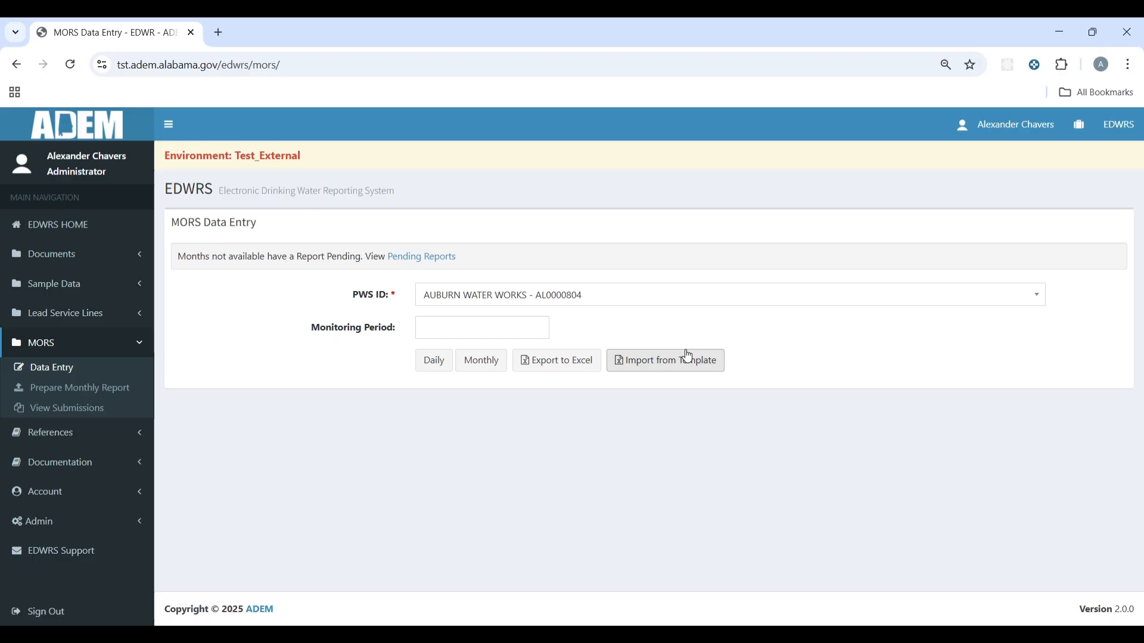
pyautogui.click(511, 336)
pyautogui.click(470, 387)
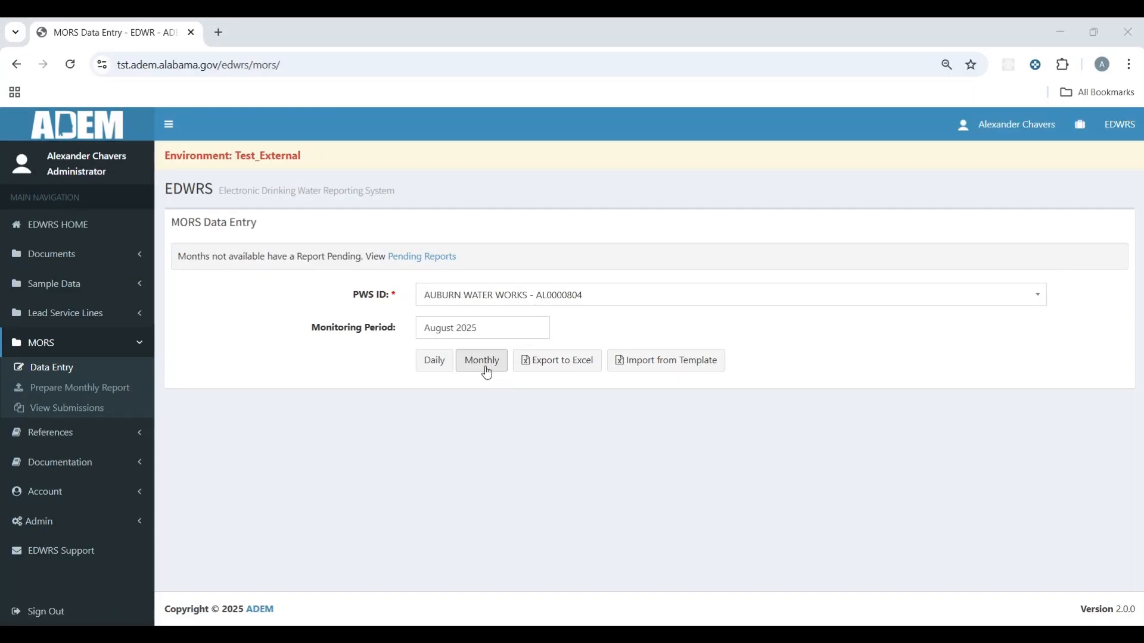
pyautogui.click(490, 366)
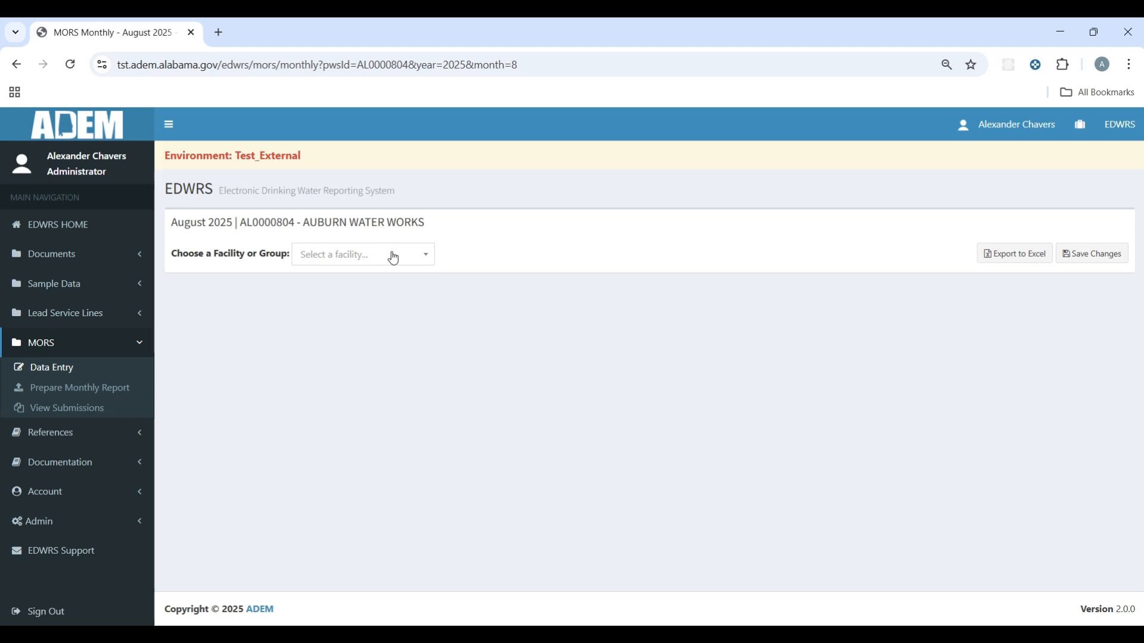
# Step: Load the Interconnections group grid for CC003 Opelika and CC004 Loachapoka, adjusting page zoom
pyautogui.click(392, 257)
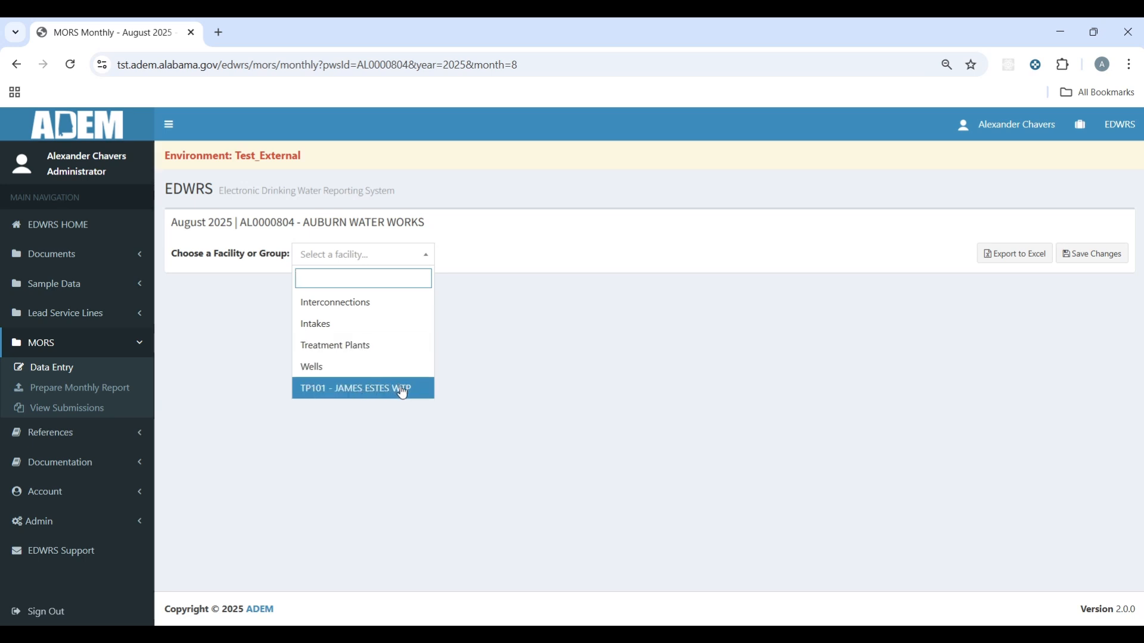
pyautogui.click(398, 312)
pyautogui.hotkey('ctrl', '-')
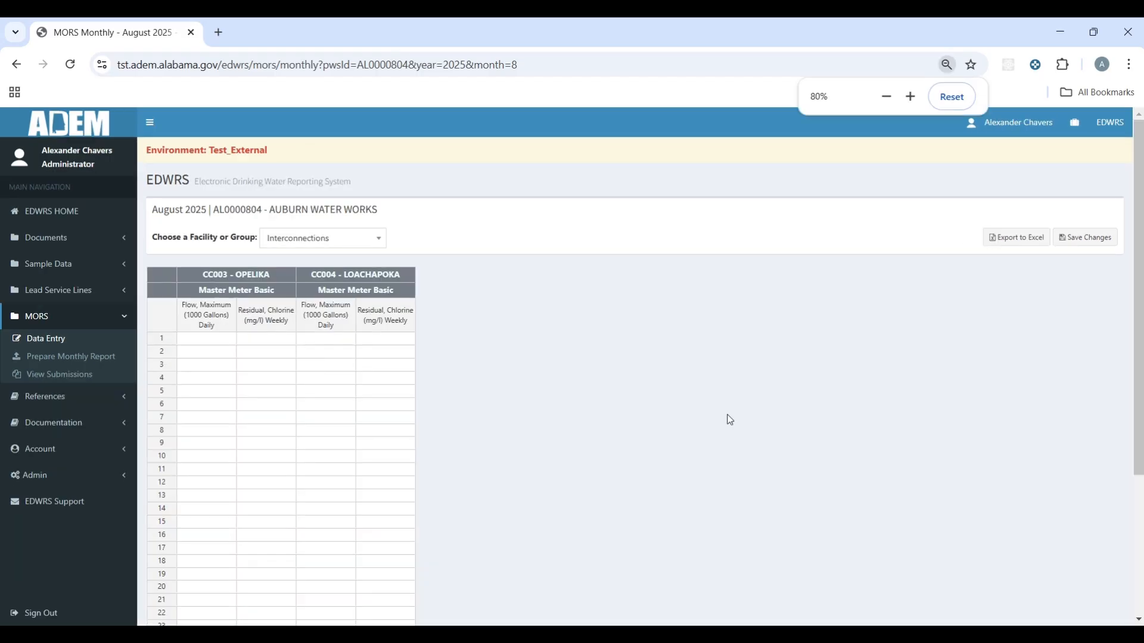
pyautogui.hotkey('ctrl', '-')
pyautogui.hotkey('ctrl', '-')
pyautogui.hotkey('ctrl', '+')
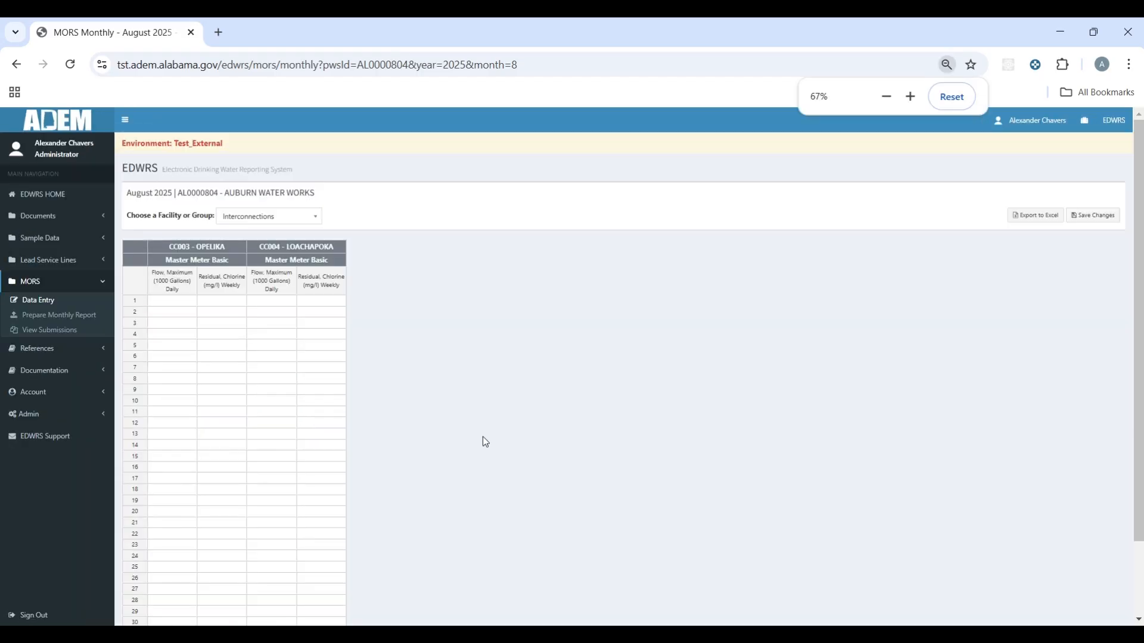
pyautogui.hotkey('ctrl', '+')
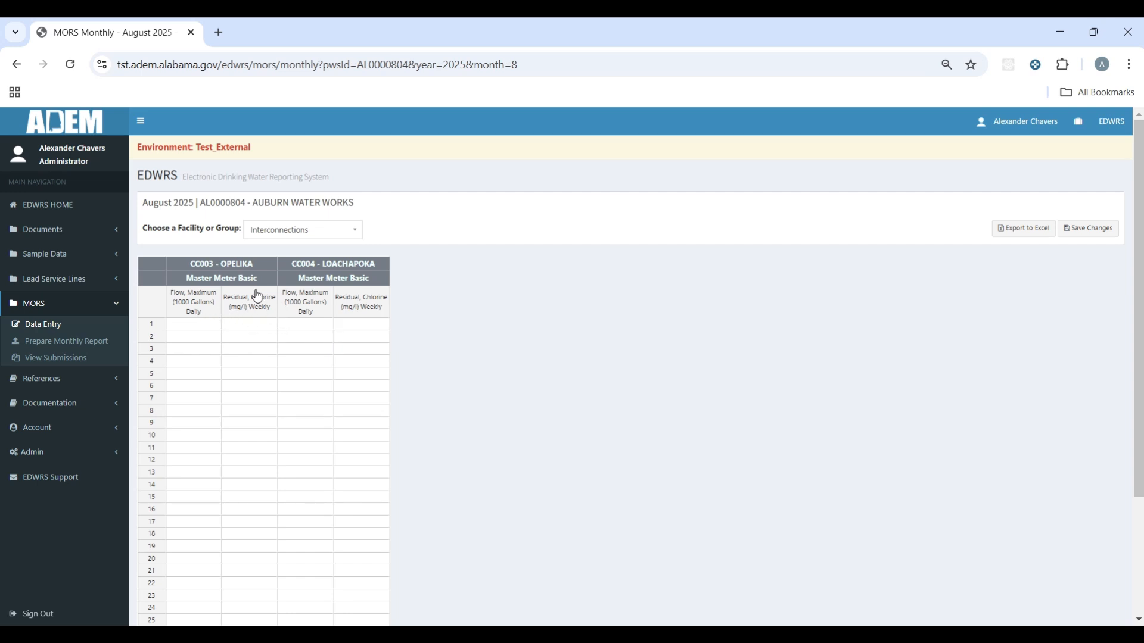
# Step: Enter Opelika flows for days 1–4: 1250, 1456, 1689 and 1567
pyautogui.scroll(-1, 262, 327)
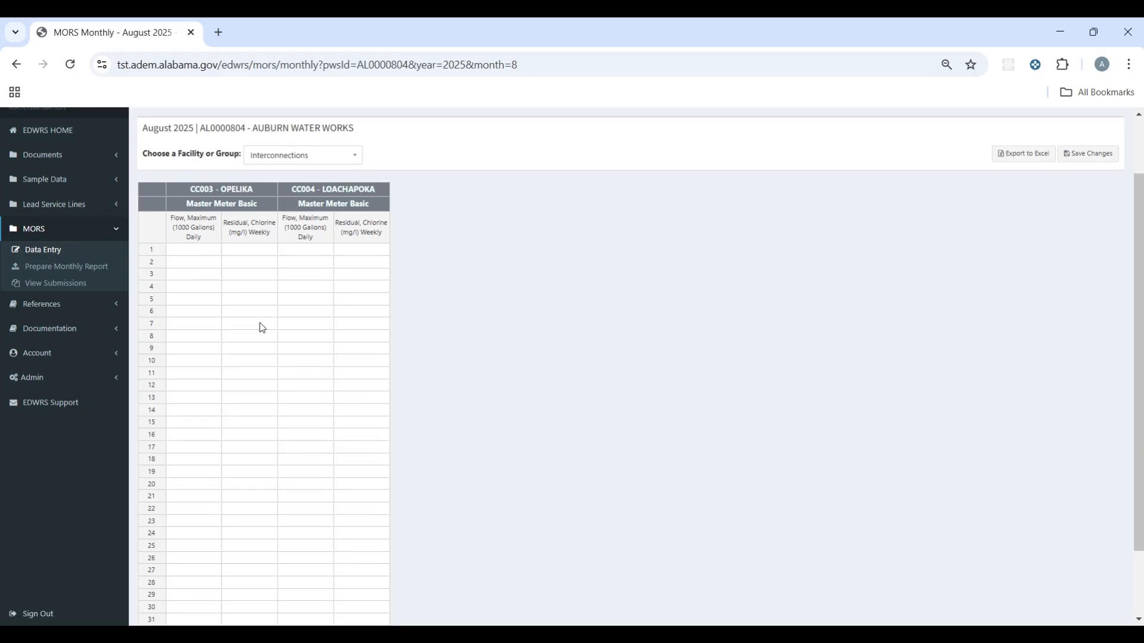
pyautogui.click(199, 251)
pyautogui.write('1')
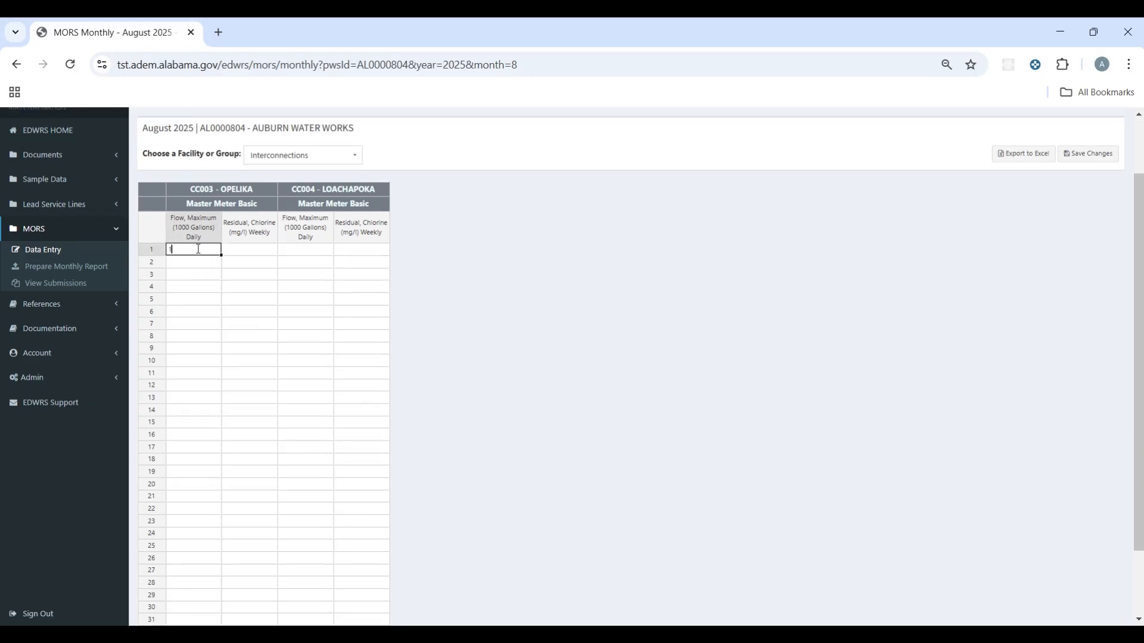
pyautogui.write('250')
pyautogui.press('Return')
pyautogui.write('1456')
pyautogui.press('Return')
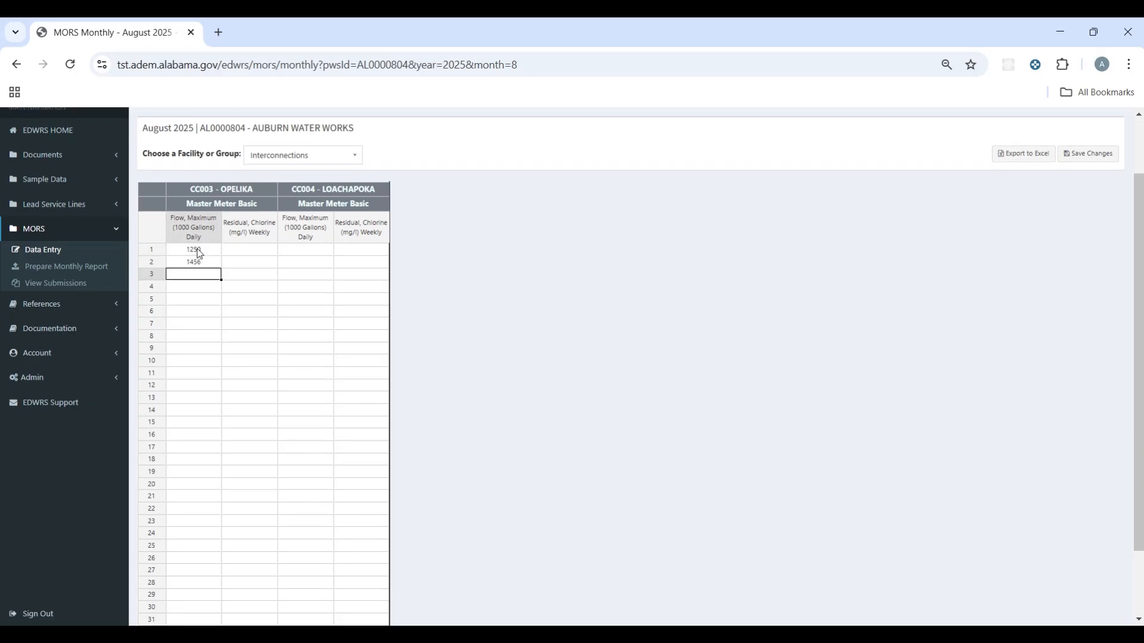
pyautogui.write('1689')
pyautogui.press('Return')
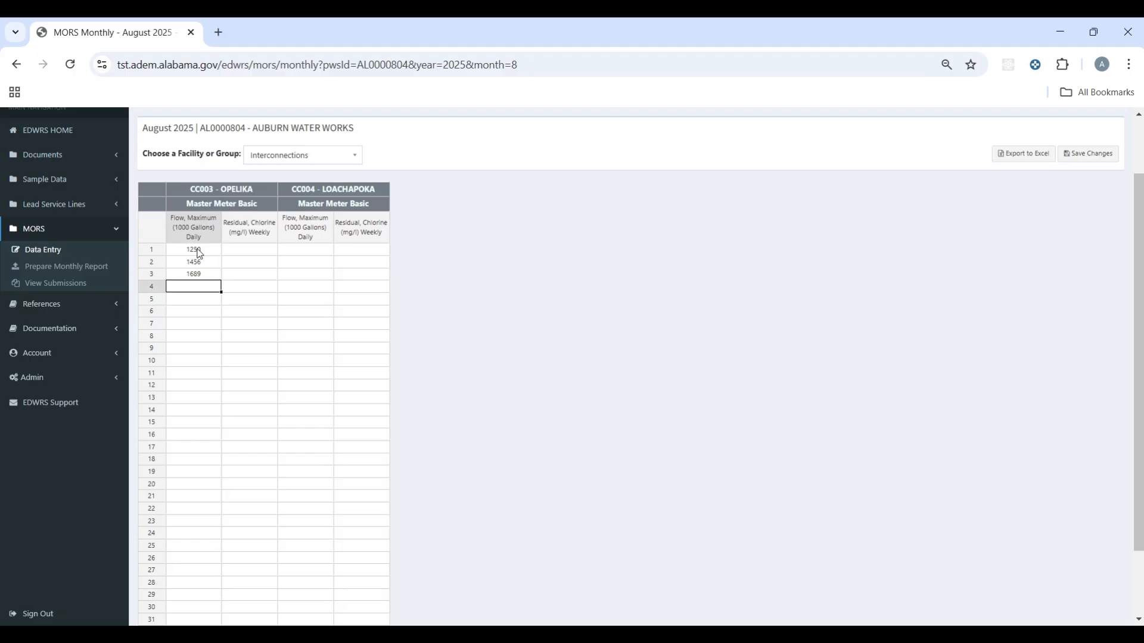
pyautogui.write('1567')
pyautogui.press('Return')
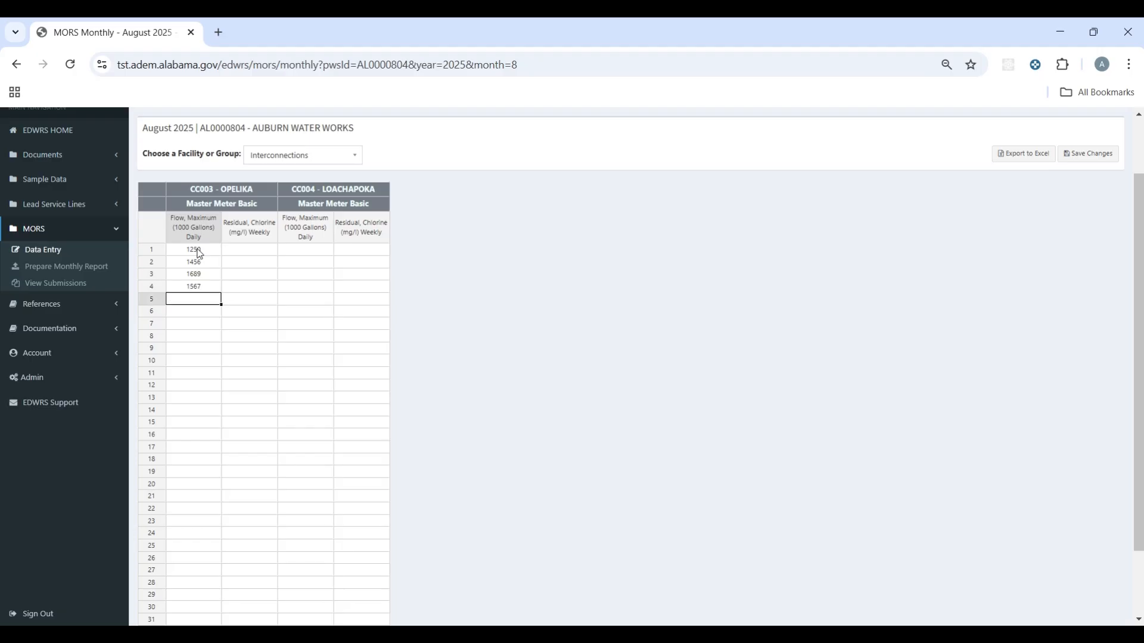
# Step: Copy the day 1–3 Opelika flows into Opelika days 8–10, 15–17 and 22–24
pyautogui.moveTo(199, 253); pyautogui.dragTo(200, 276)
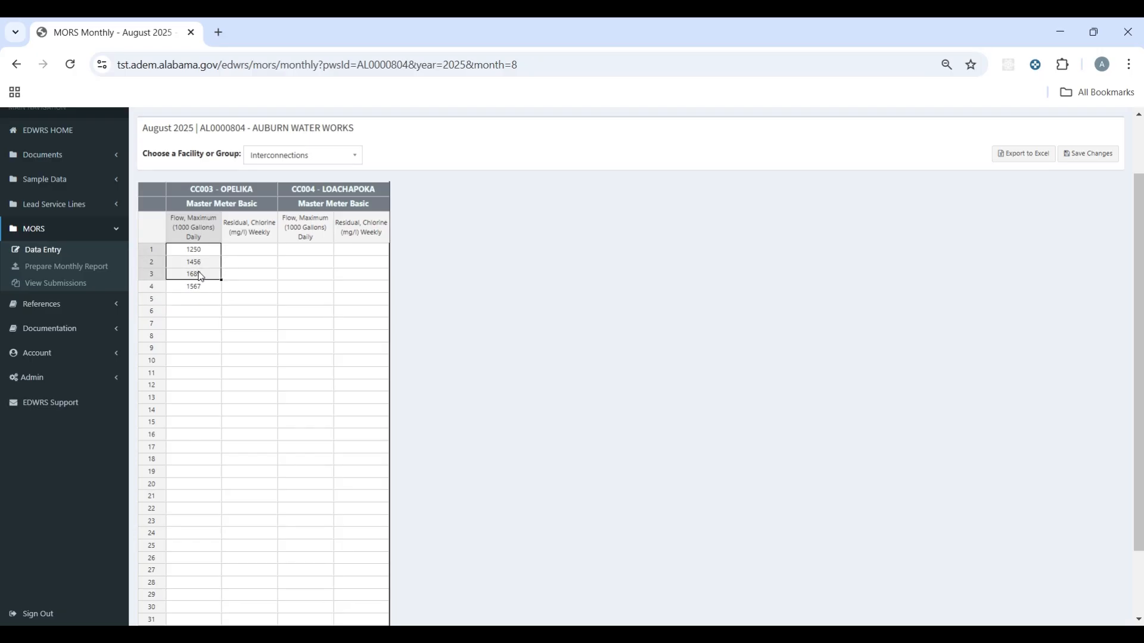
pyautogui.hotkey('ctrl', 'c')
pyautogui.click(193, 336)
pyautogui.hotkey('ctrl', 'v')
pyautogui.click(197, 422)
pyautogui.hotkey('ctrl', 'v')
pyautogui.click(203, 508)
pyautogui.hotkey('ctrl', 'v')
# Step: Paste the same flows into Loachapoka days 5–7, 14–16, 19–21 and 26–28
pyautogui.click(307, 299)
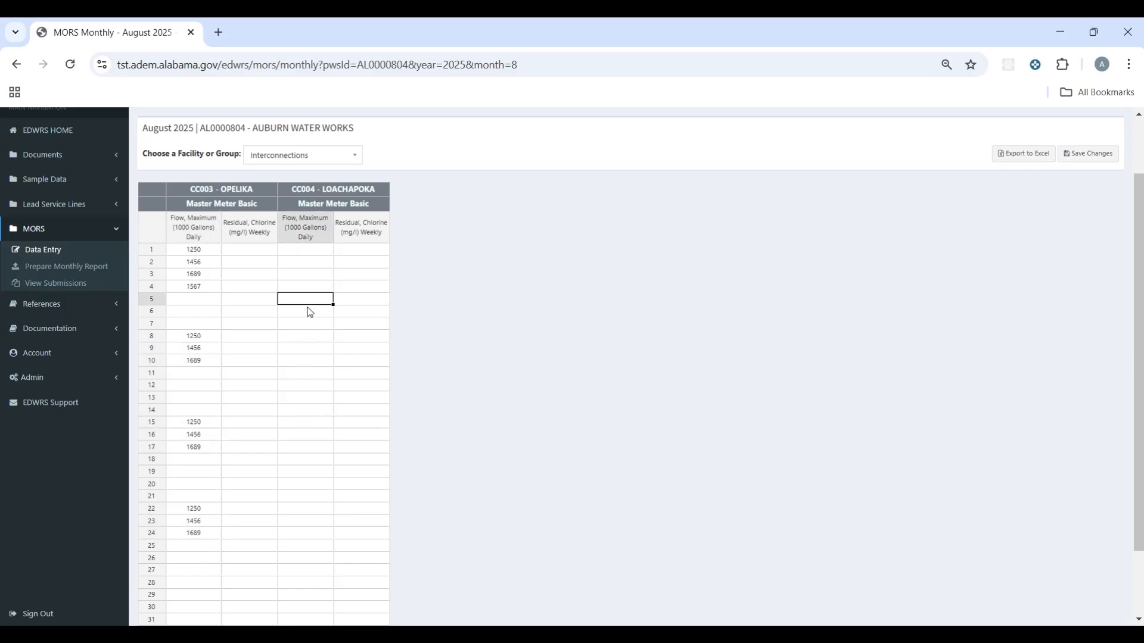
pyautogui.hotkey('ctrl', 'v')
pyautogui.click(305, 410)
pyautogui.hotkey('ctrl', 'v')
pyautogui.click(305, 471)
pyautogui.hotkey('ctrl', 'v')
pyautogui.click(305, 558)
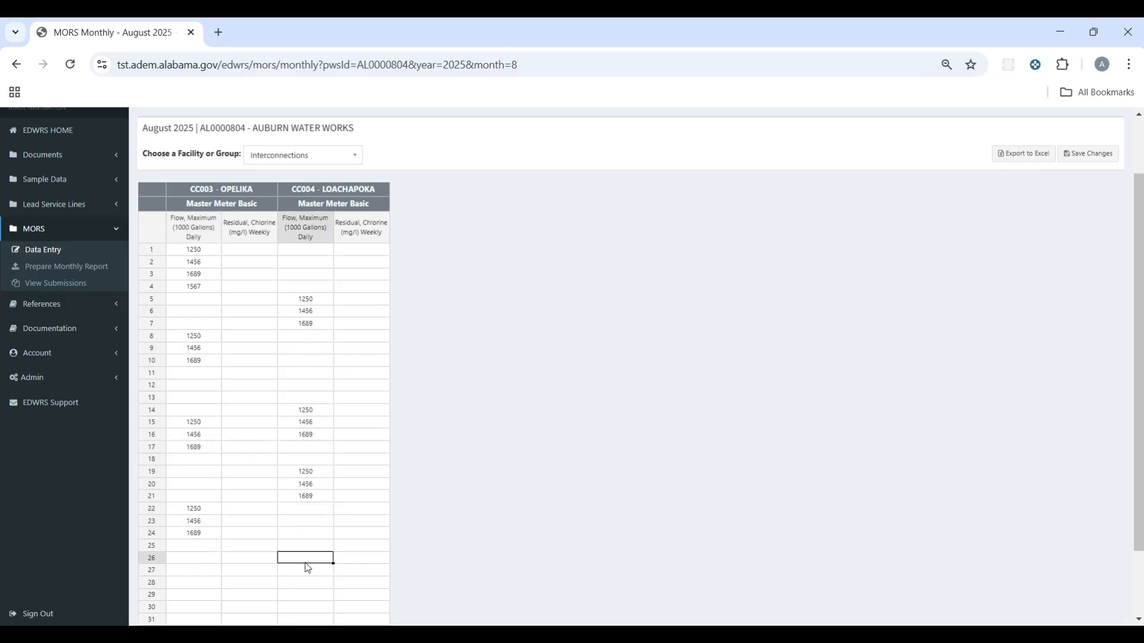
pyautogui.hotkey('ctrl', 'v')
# Step: Fill chlorine residual 1.2 for Opelika days 3 and 5–20 and Loachapoka days 5–24
pyautogui.click(229, 274)
pyautogui.write('1')
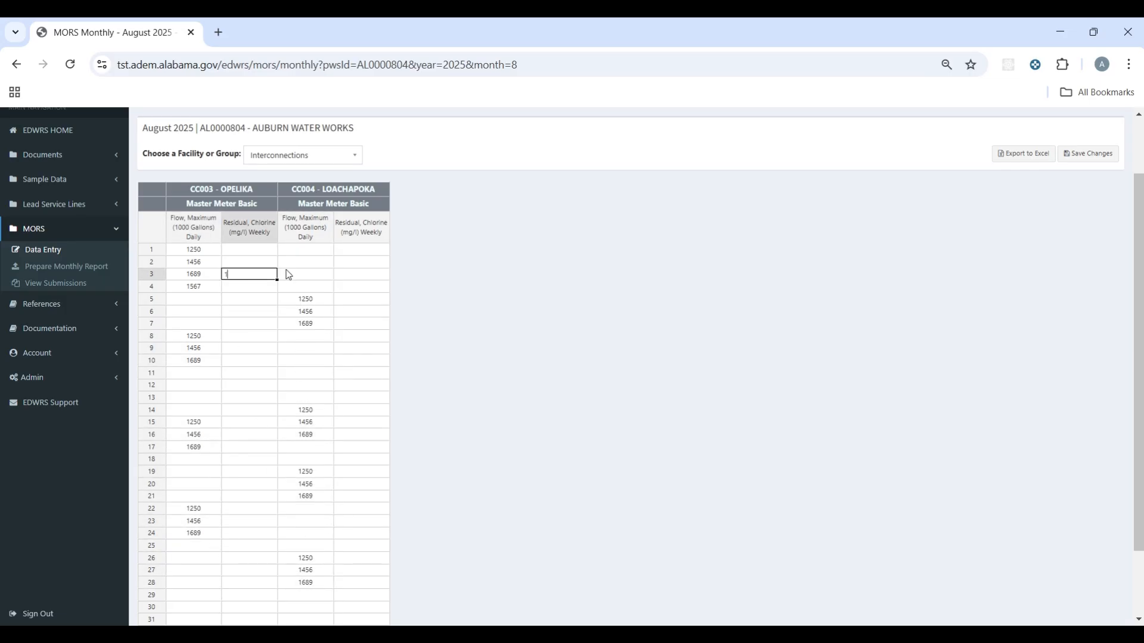
pyautogui.write('.2')
pyautogui.click(288, 275)
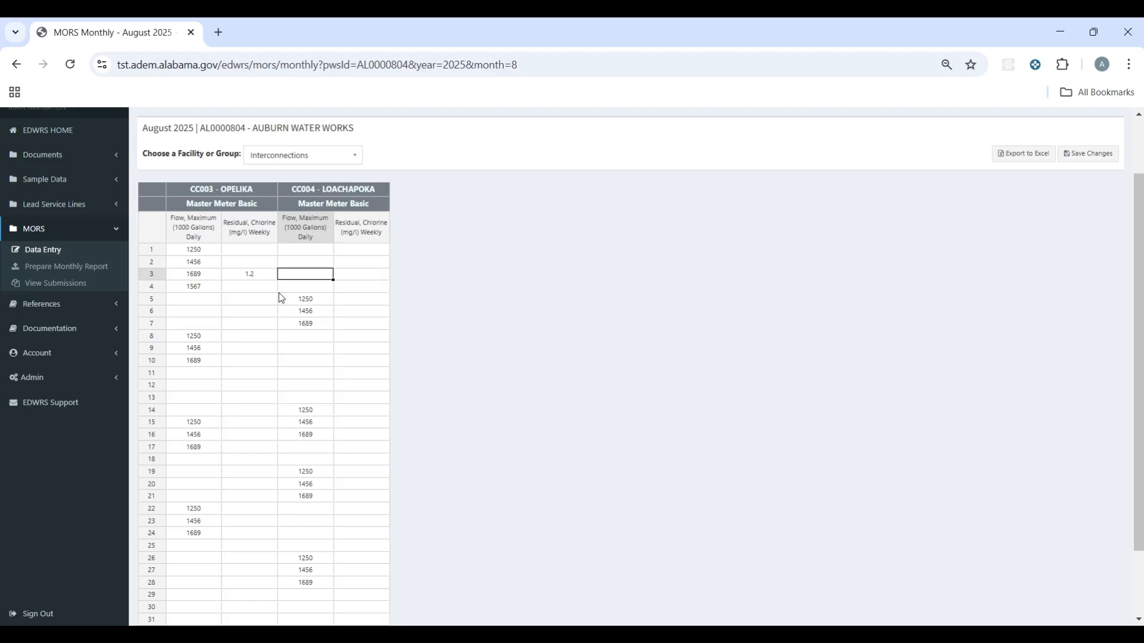
pyautogui.click(271, 274)
pyautogui.hotkey('ctrl', 'c')
pyautogui.moveTo(271, 298); pyautogui.dragTo(271, 484)
pyautogui.hotkey('ctrl', 'v')
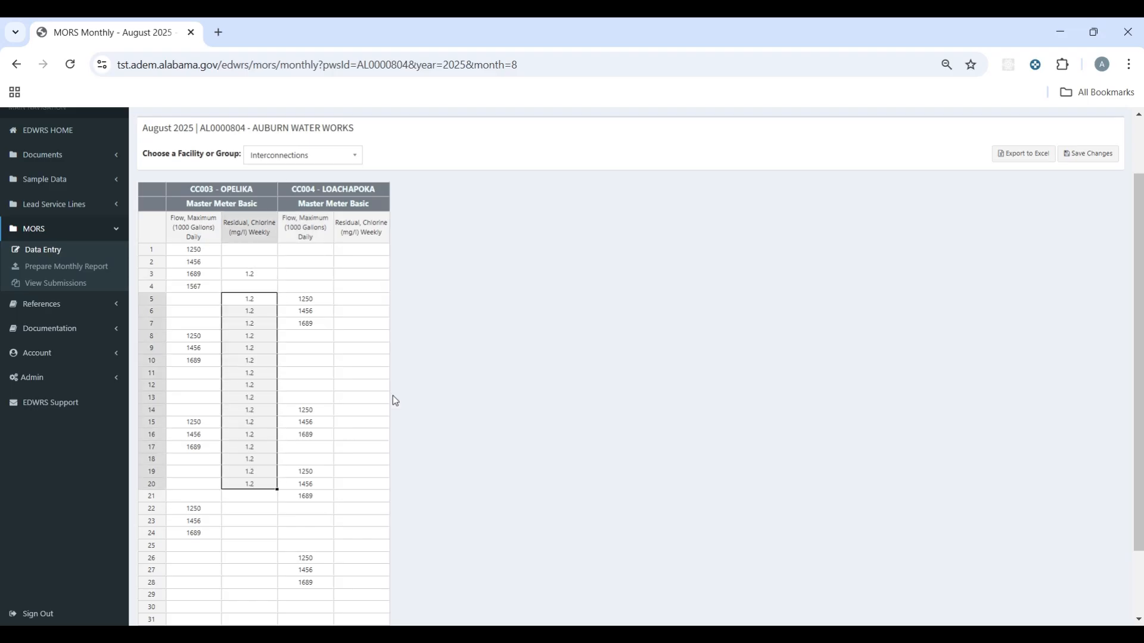
pyautogui.moveTo(345, 300); pyautogui.dragTo(375, 534)
pyautogui.hotkey('ctrl', 'v')
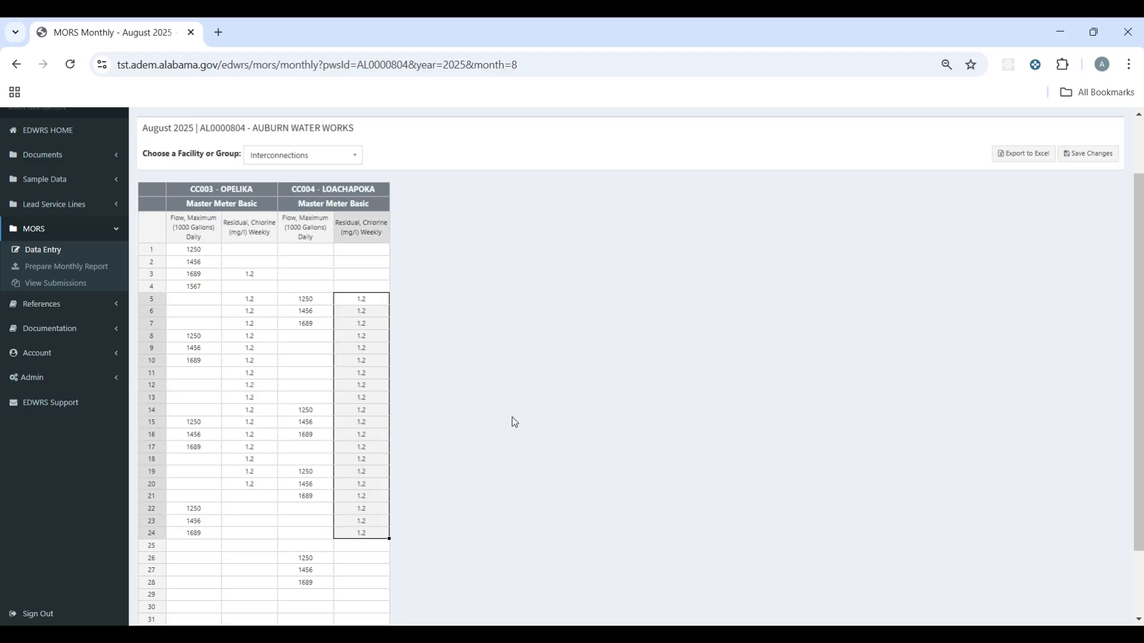
# Step: Save the month's Interconnections data
pyautogui.scroll(2, 515, 422)
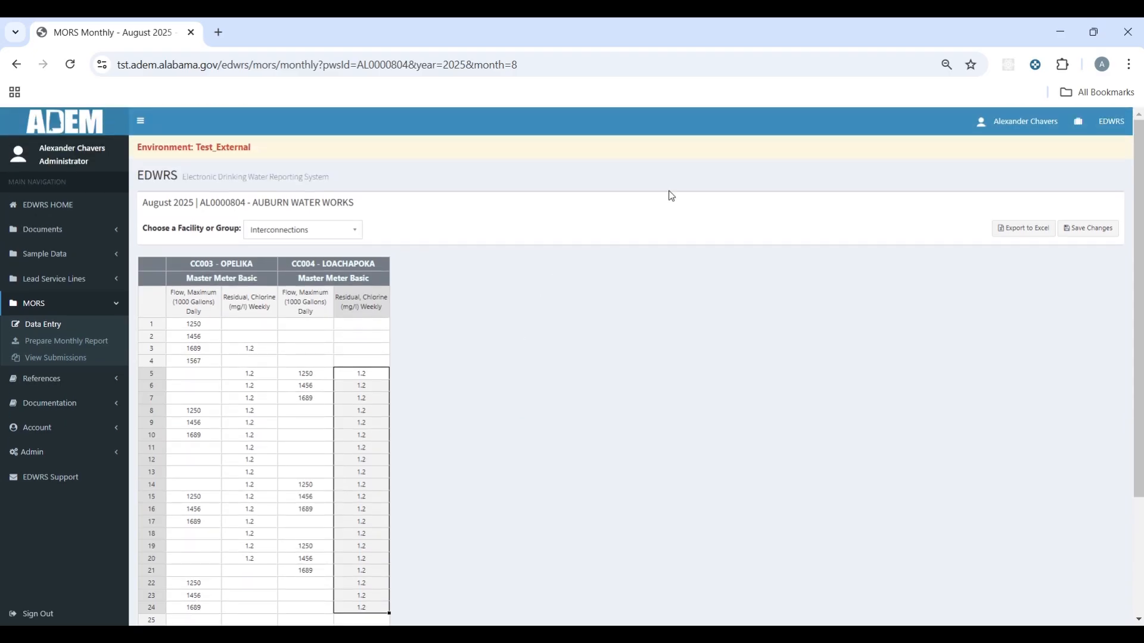
pyautogui.click(1087, 232)
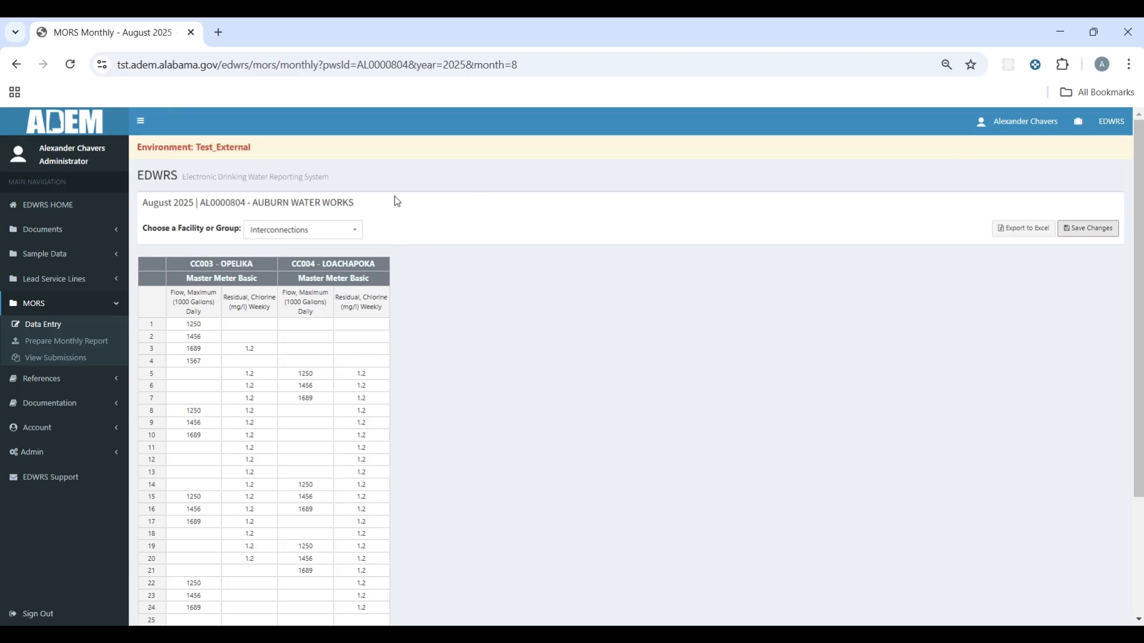
pyautogui.scroll(-1, 357, 208)
# Step: Switch to the Intakes table and scroll through it
pyautogui.click(344, 157)
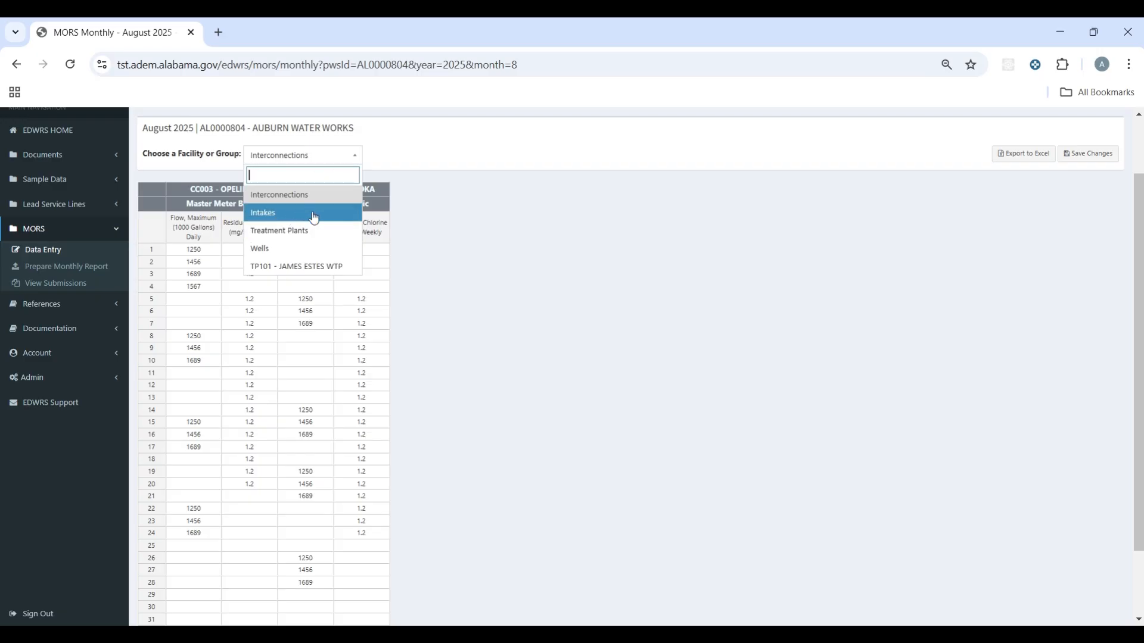
pyautogui.click(293, 214)
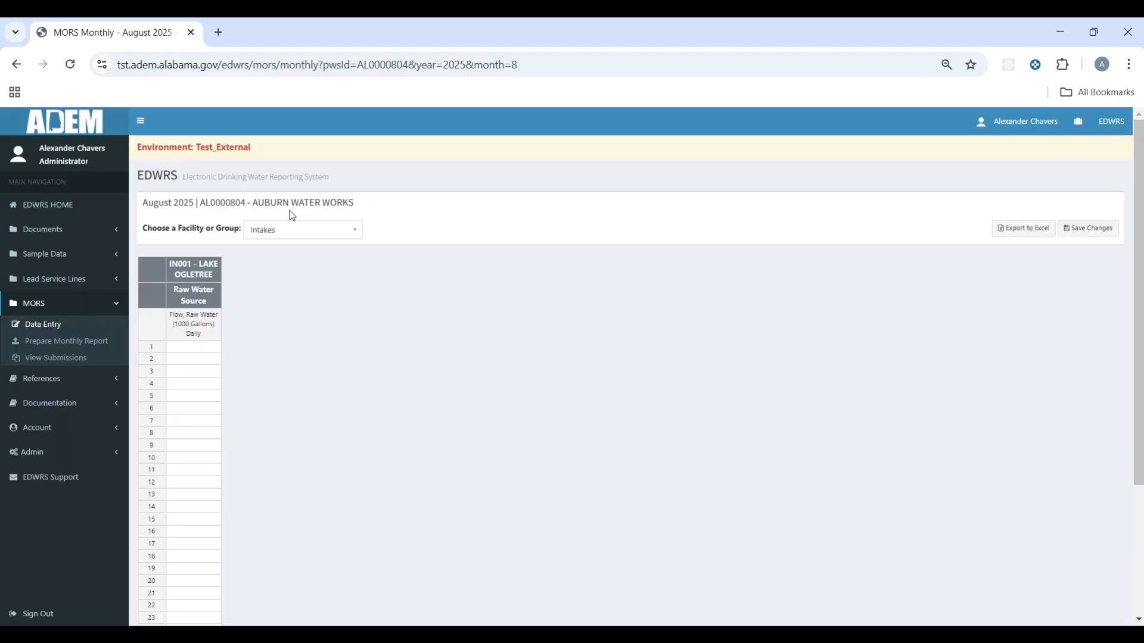
pyautogui.scroll(-1, 295, 267)
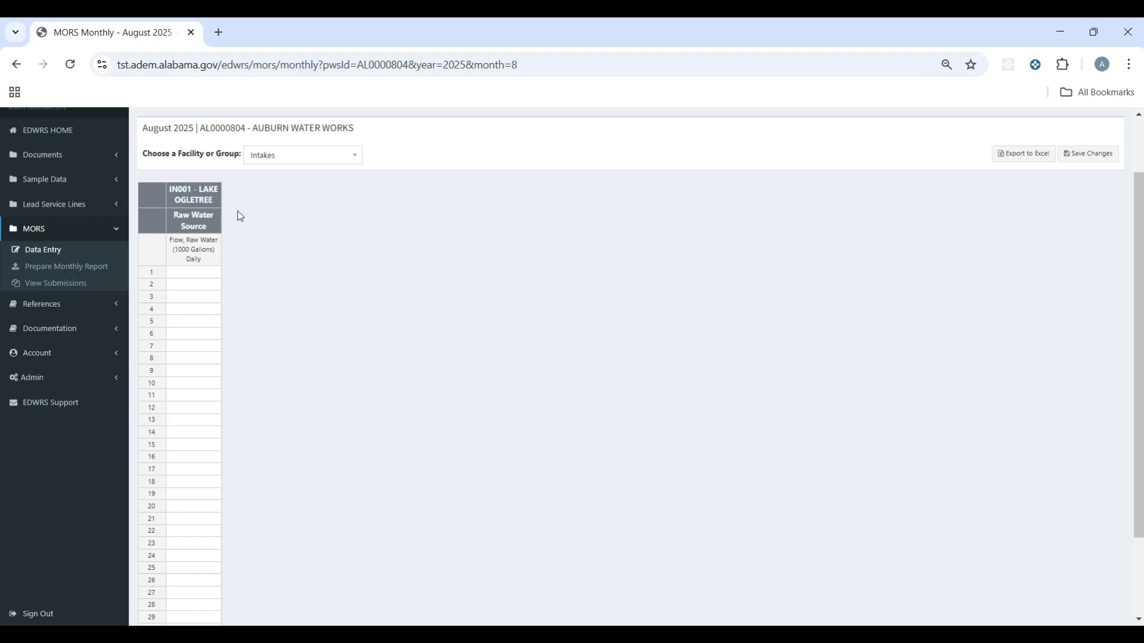
# Step: Show the Treatment Plants grid for the TP102 and TP003 well plants
pyautogui.click(278, 164)
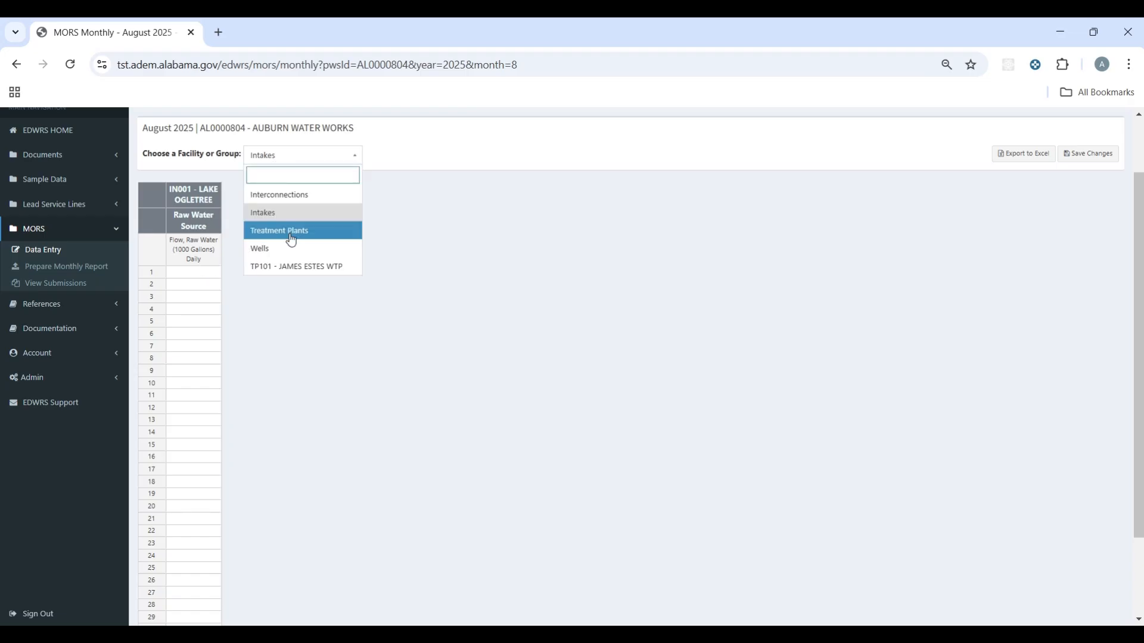
pyautogui.click(290, 234)
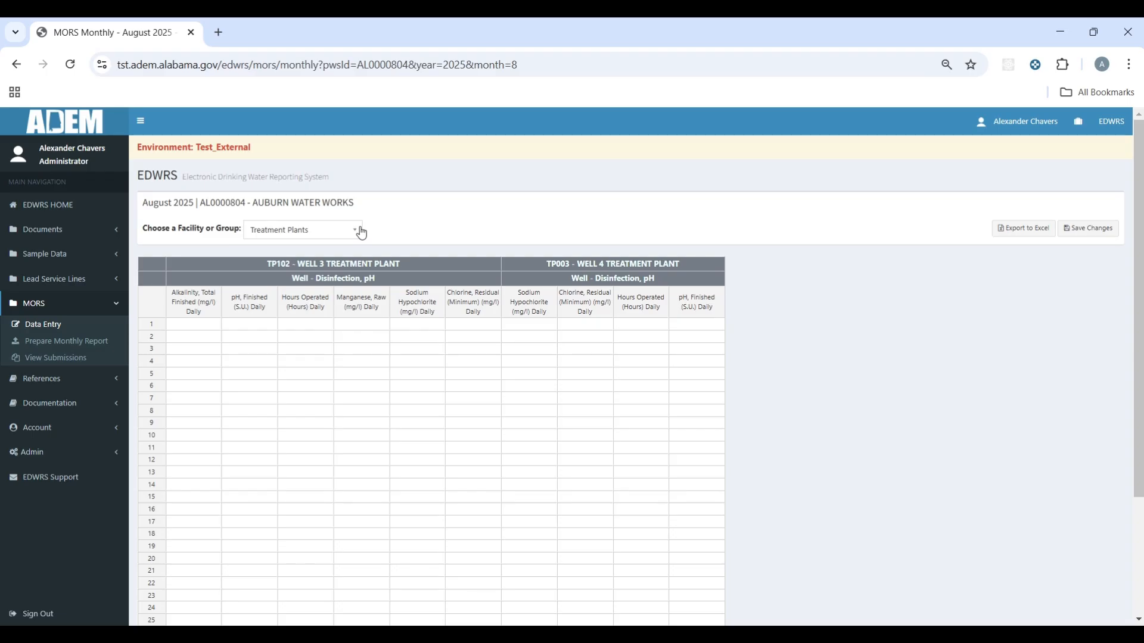
pyautogui.click(361, 231)
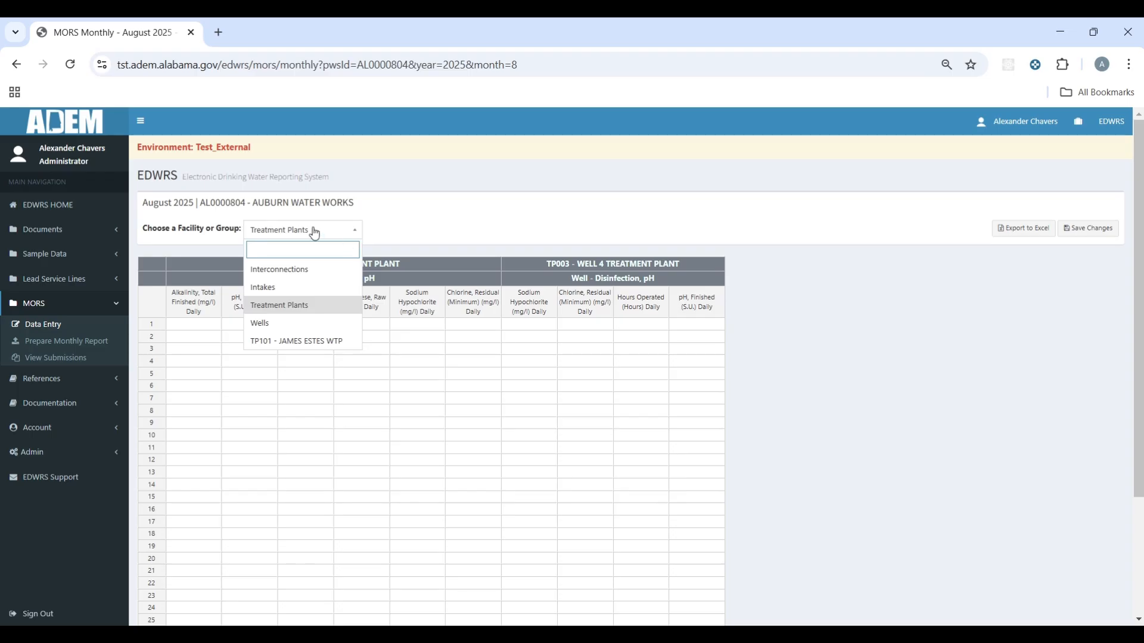
pyautogui.click(312, 340)
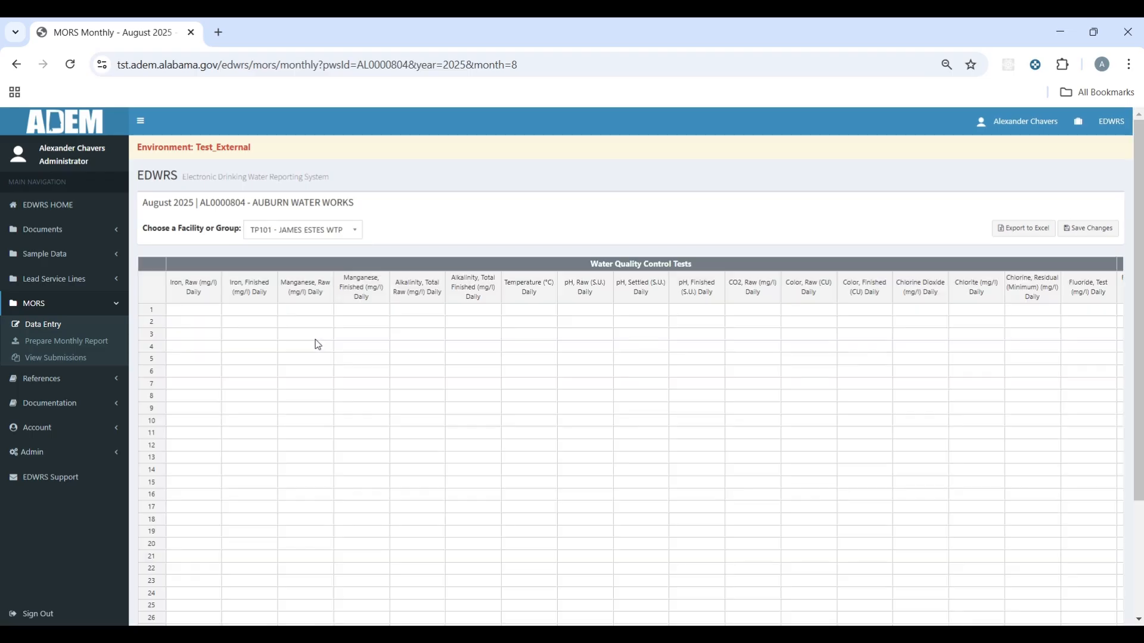
pyautogui.click(338, 232)
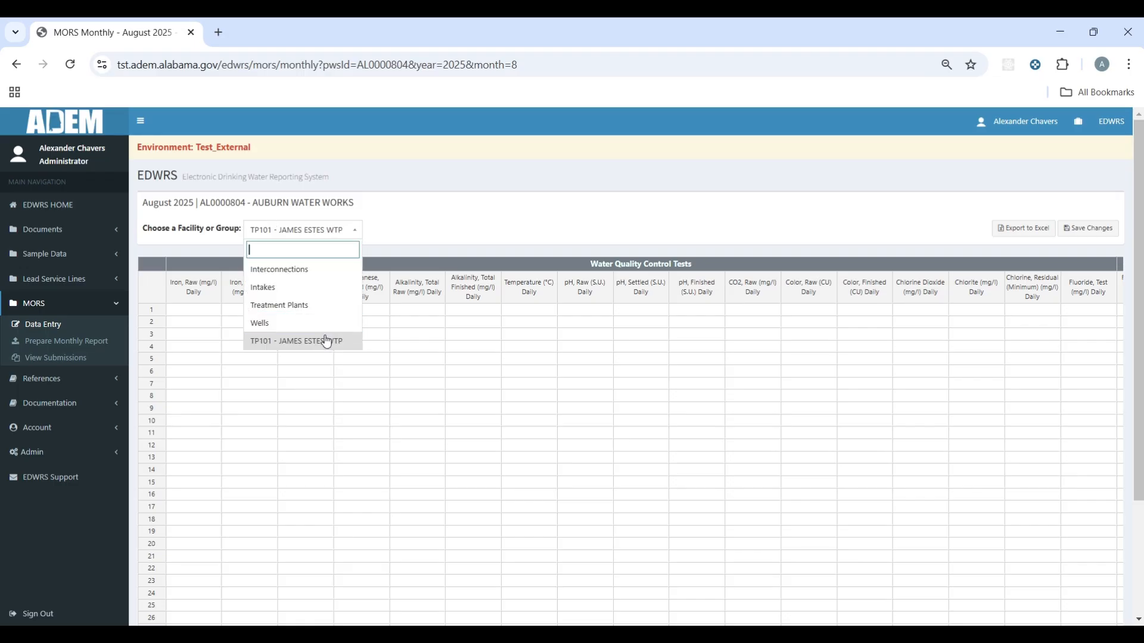
pyautogui.click(569, 160)
pyautogui.scroll(-1, 590, 316)
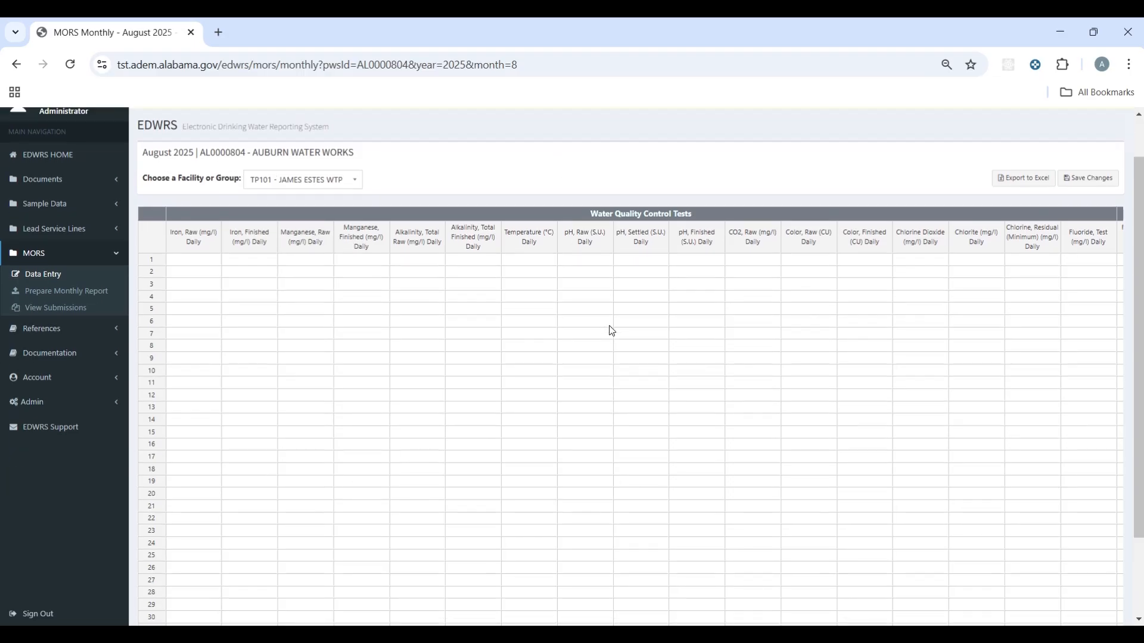
pyautogui.hotkey('ctrl', '-')
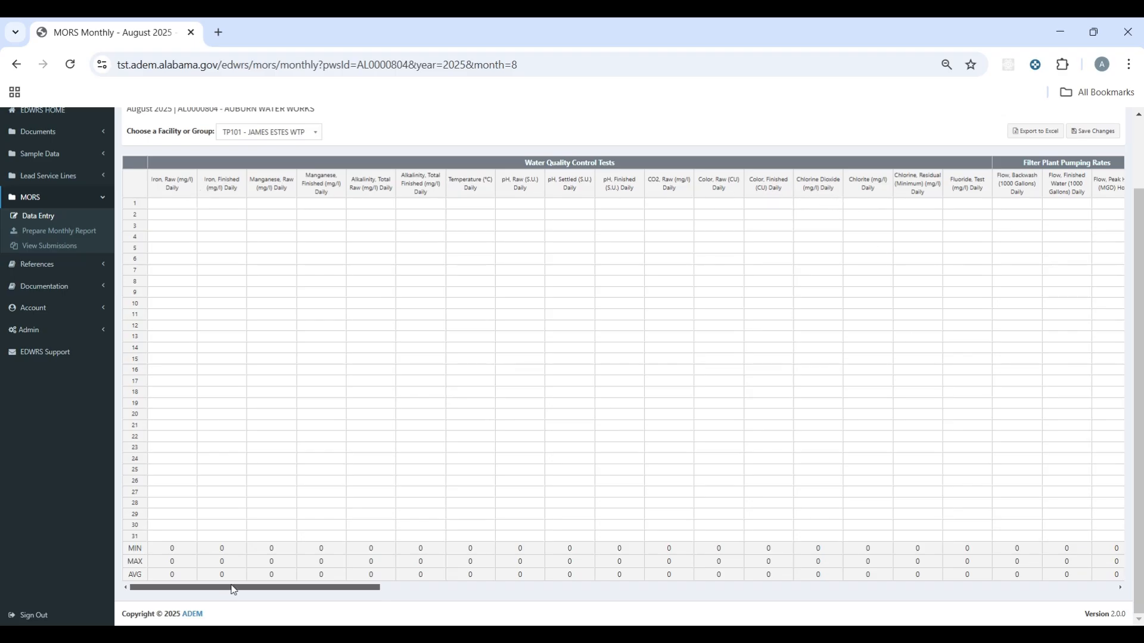
pyautogui.moveTo(236, 590); pyautogui.dragTo(307, 599)
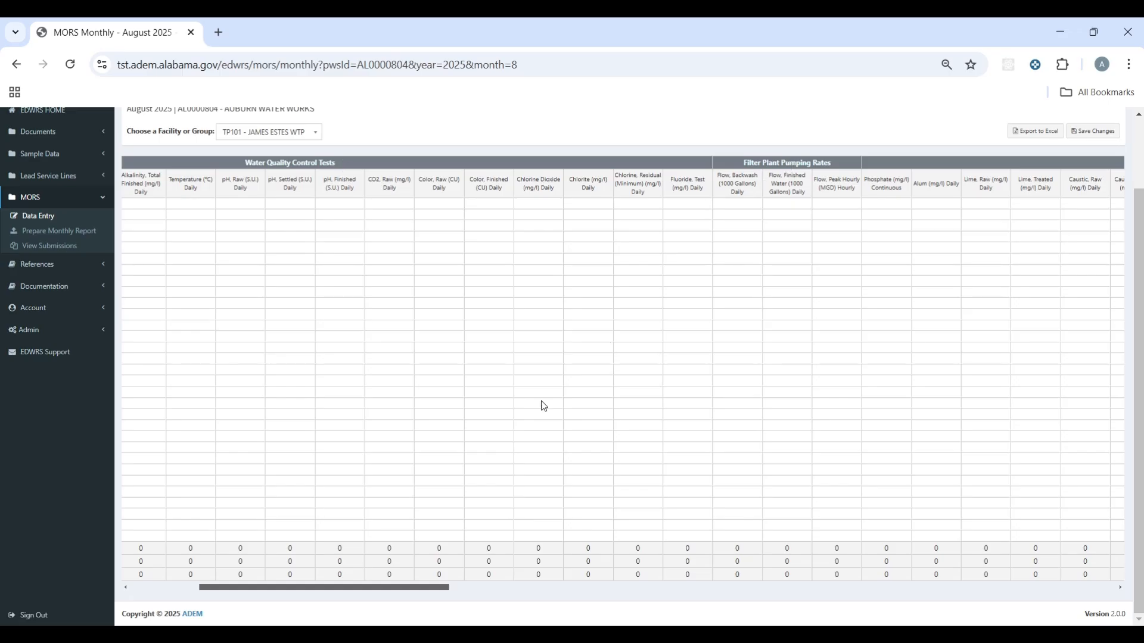
pyautogui.moveTo(407, 587); pyautogui.dragTo(541, 591)
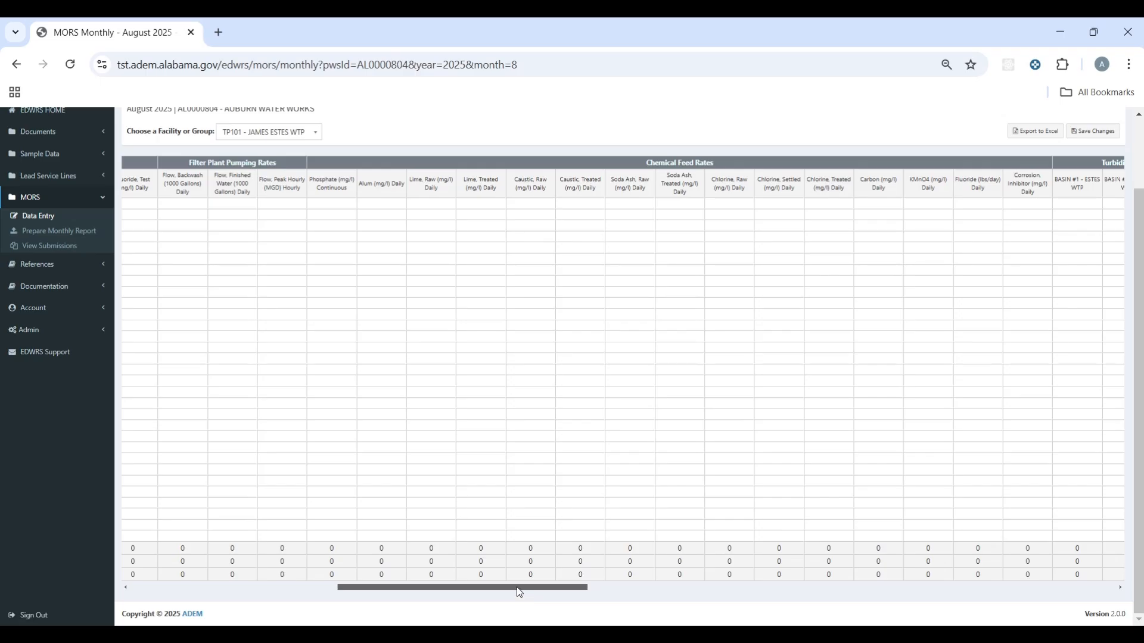
pyautogui.moveTo(517, 588); pyautogui.dragTo(469, 594)
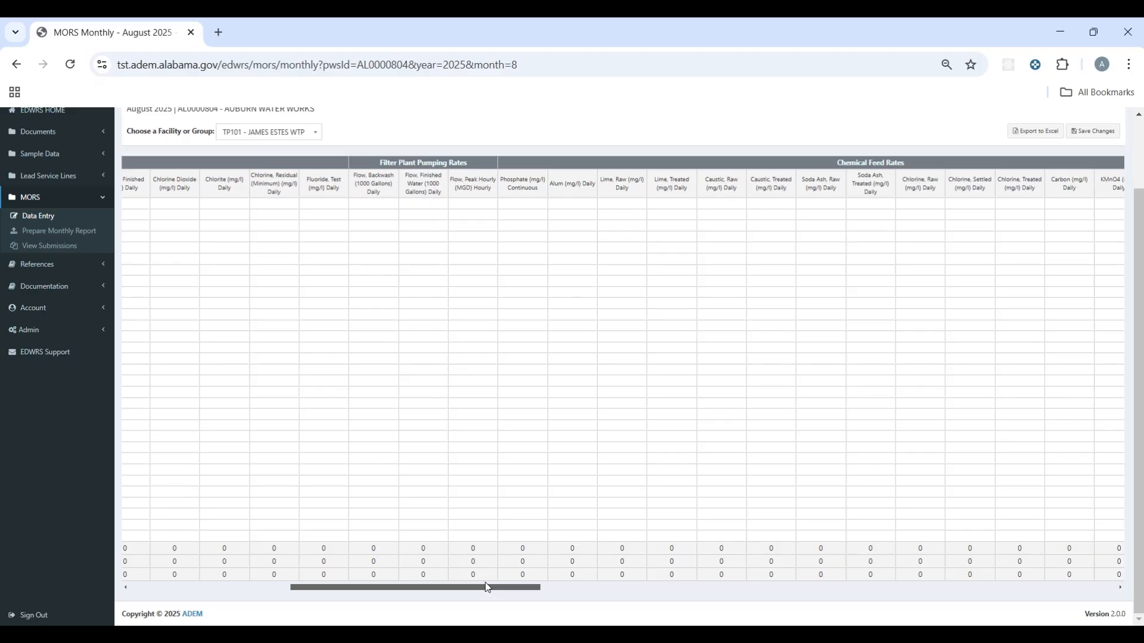
pyautogui.moveTo(485, 581); pyautogui.dragTo(735, 564)
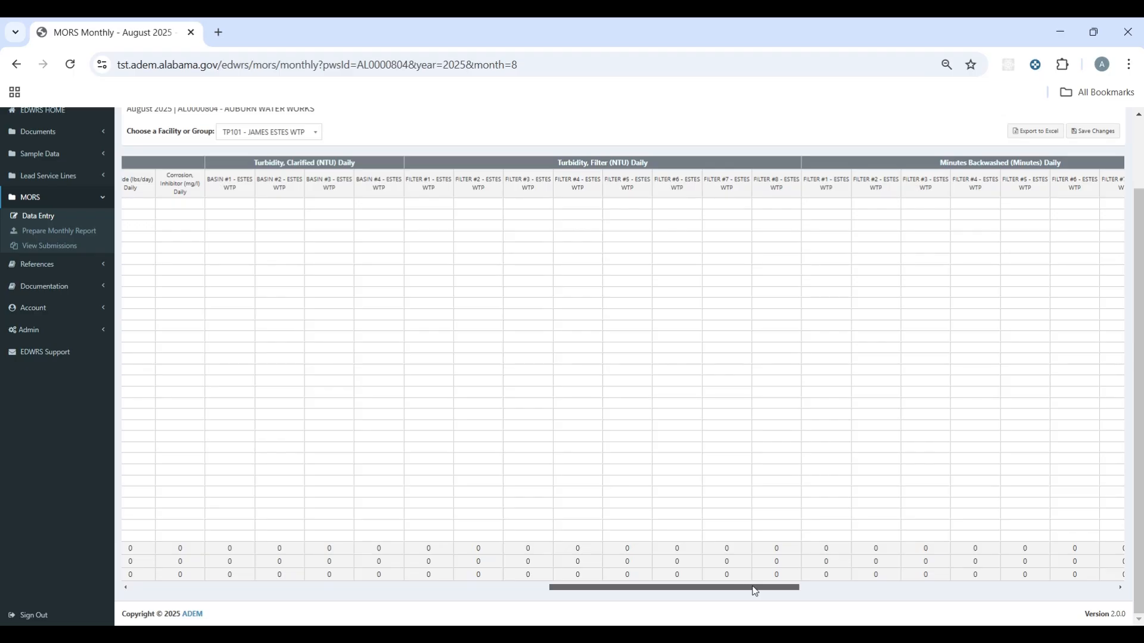
pyautogui.moveTo(754, 591); pyautogui.dragTo(770, 588)
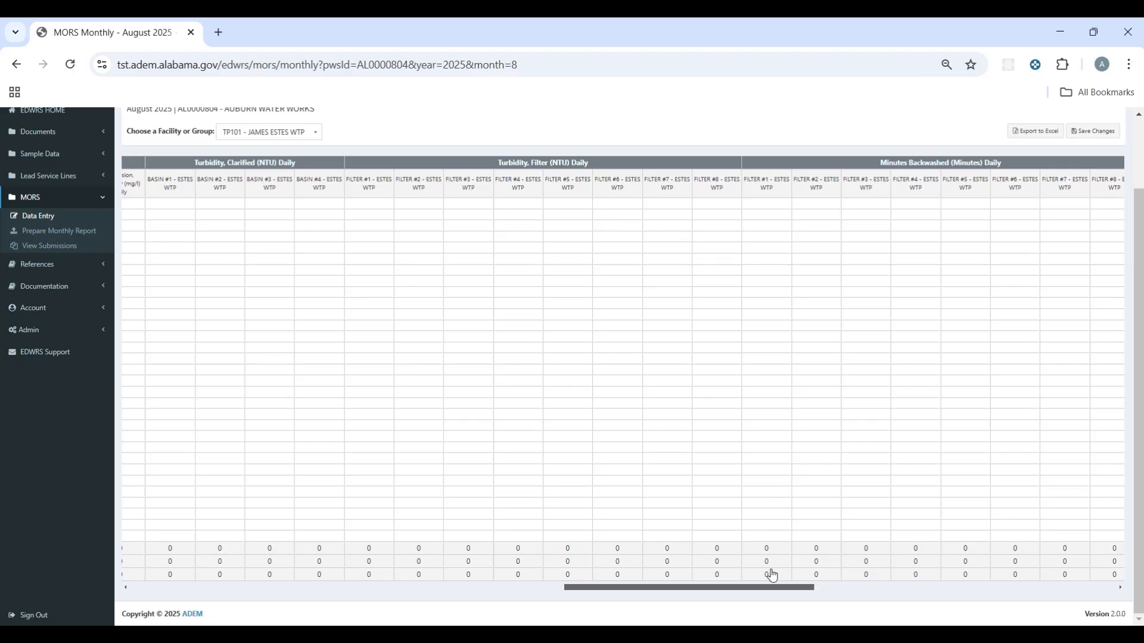
pyautogui.moveTo(769, 591); pyautogui.dragTo(328, 621)
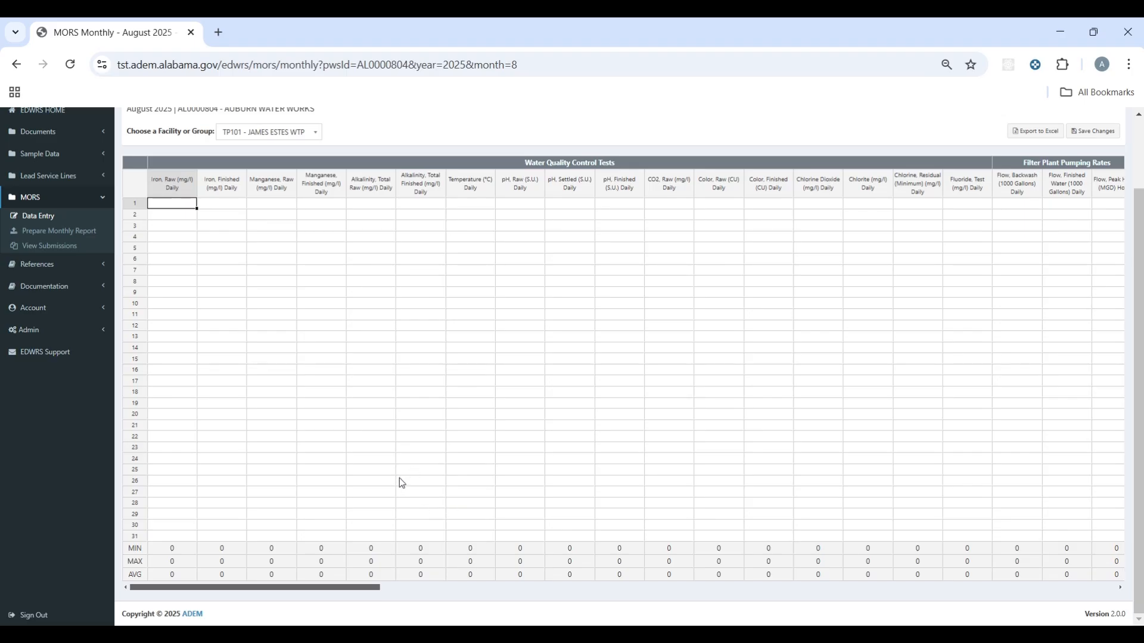
pyautogui.scroll(2, 467, 329)
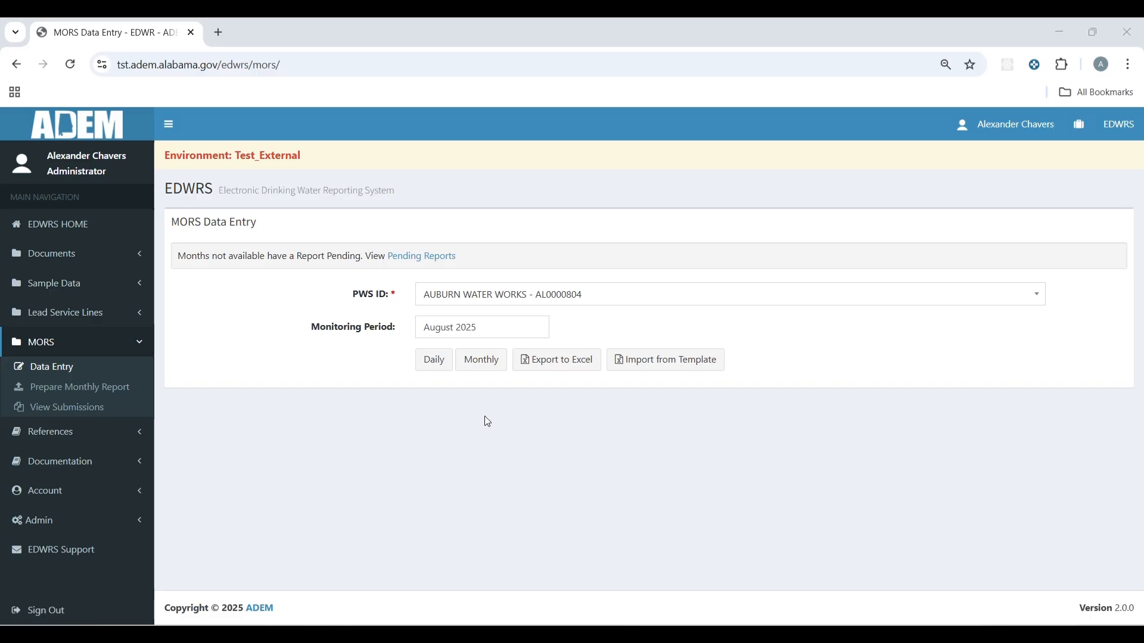
# Step: Export the August data to Excel and open MOR (AL0000804) Aug 2025 from downloads
pyautogui.click(582, 372)
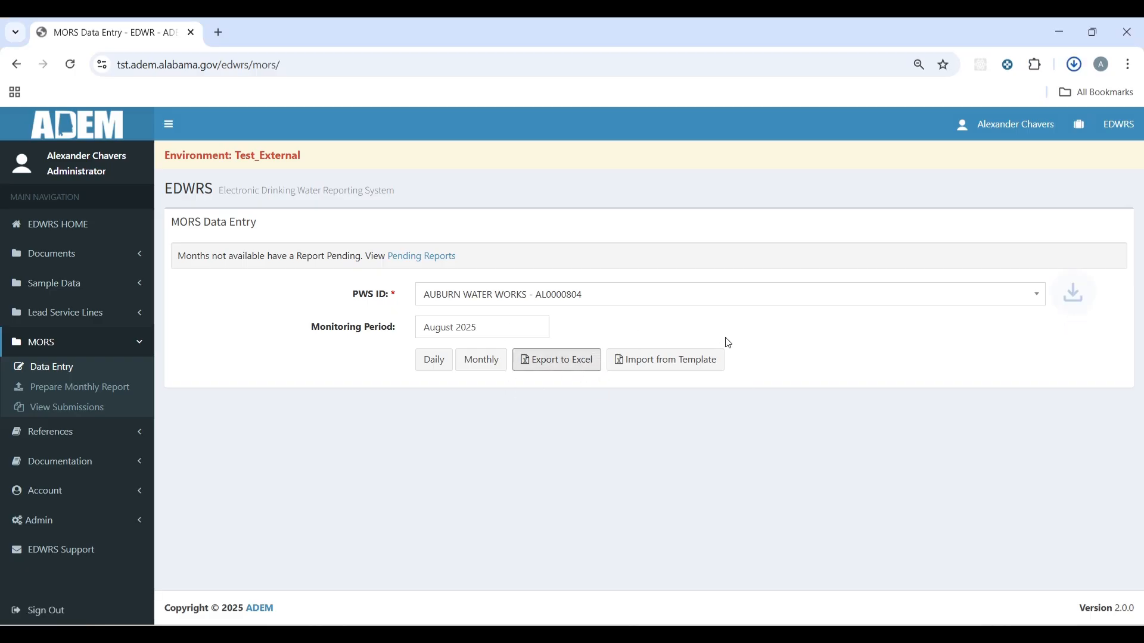
pyautogui.click(1075, 64)
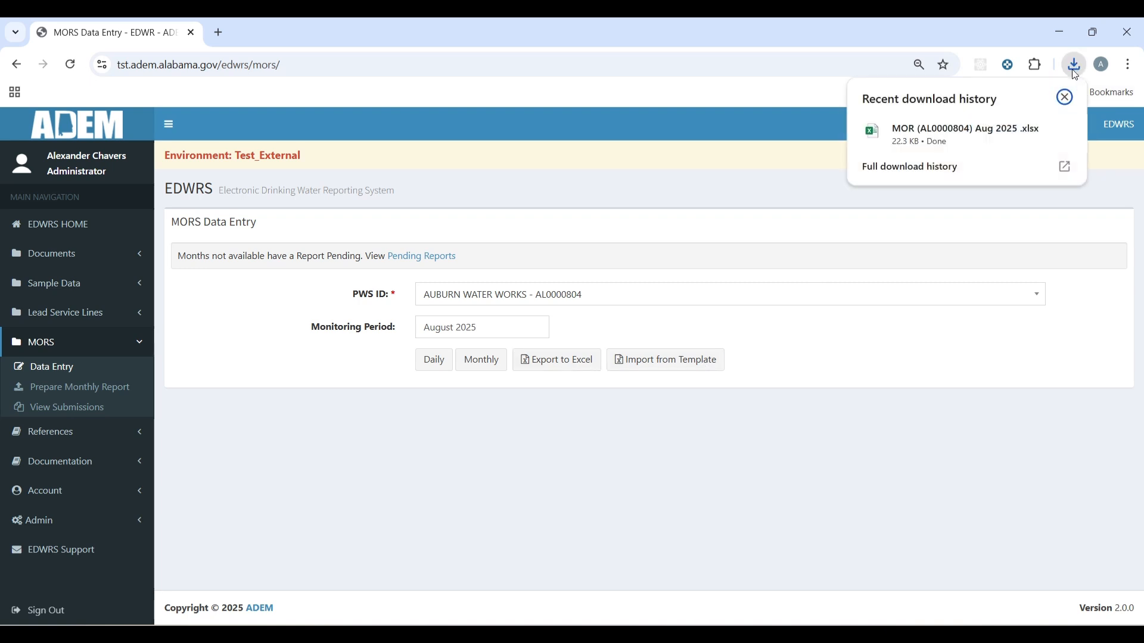
pyautogui.click(929, 138)
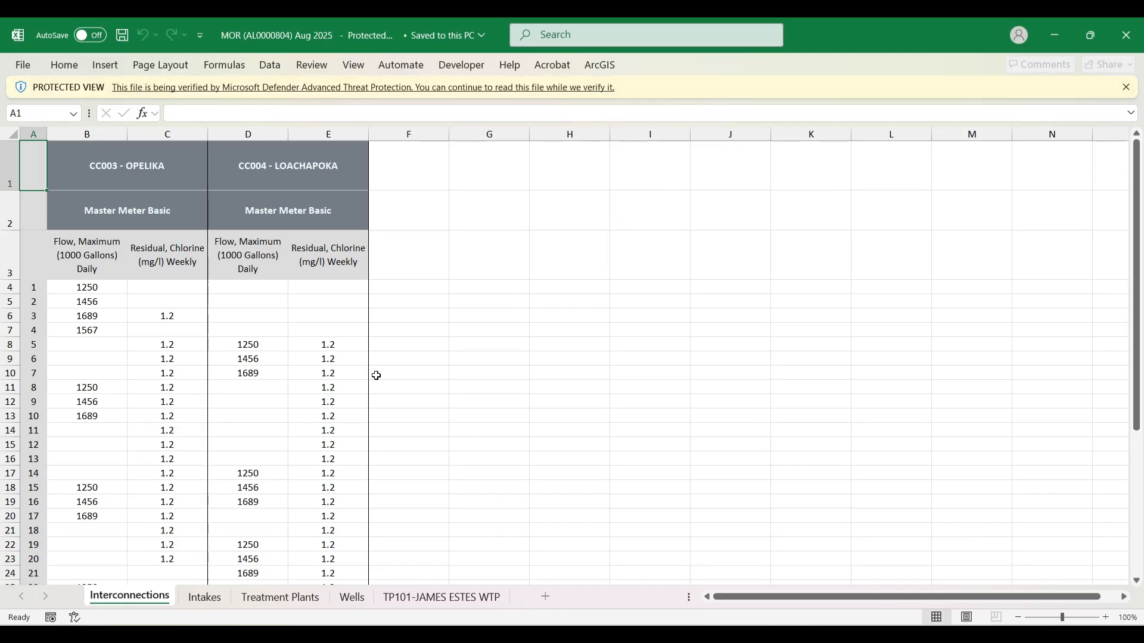
# Step: Enable editing and step through the Intakes, Treatment Plants and Wells sheets to TP101-JAMES ESTES WTP
pyautogui.click(602, 85)
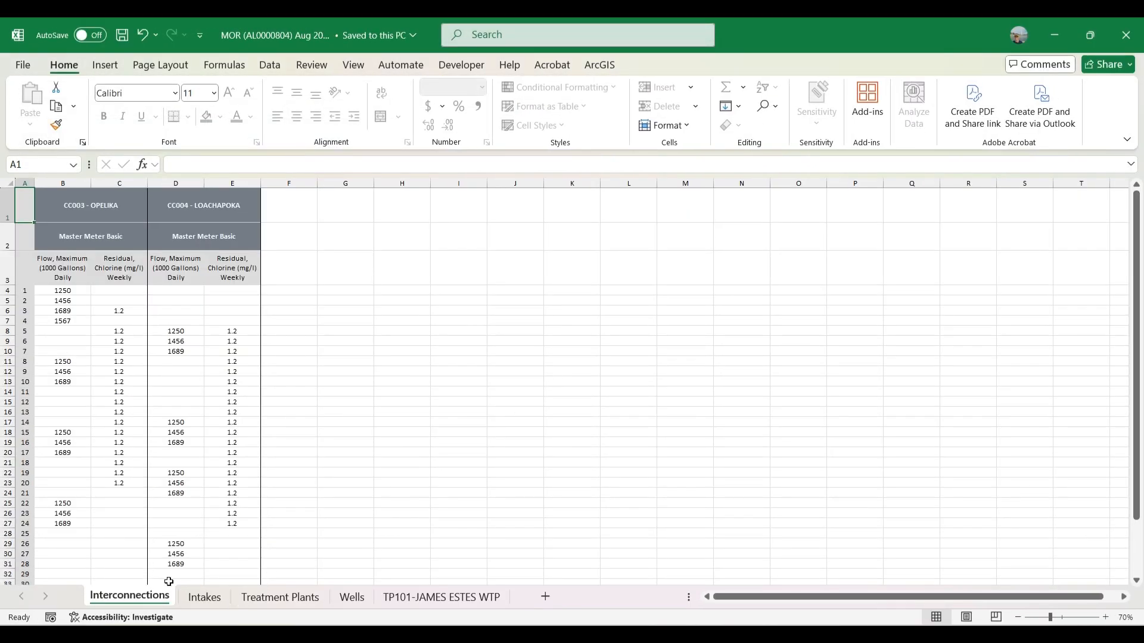
pyautogui.click(204, 597)
pyautogui.click(280, 598)
pyautogui.click(353, 598)
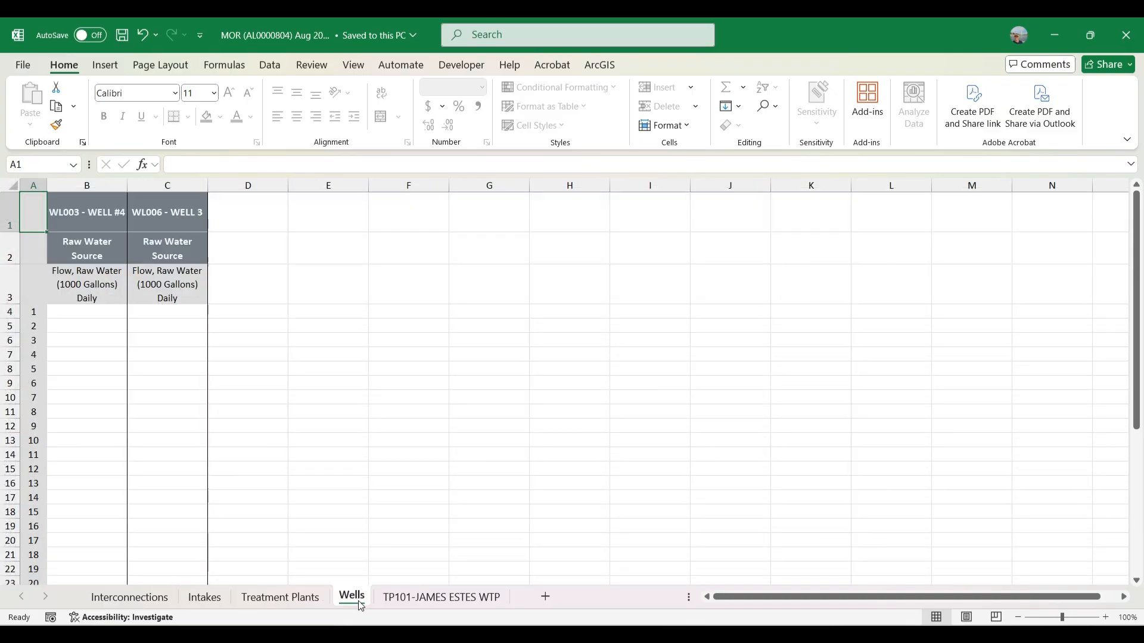
pyautogui.click(434, 598)
# Step: Scroll the TP101 sheet to inspect its empty grid and MIN/MAX/AVG rows, selecting row 38 and C42
pyautogui.scroll(-2, 465, 485)
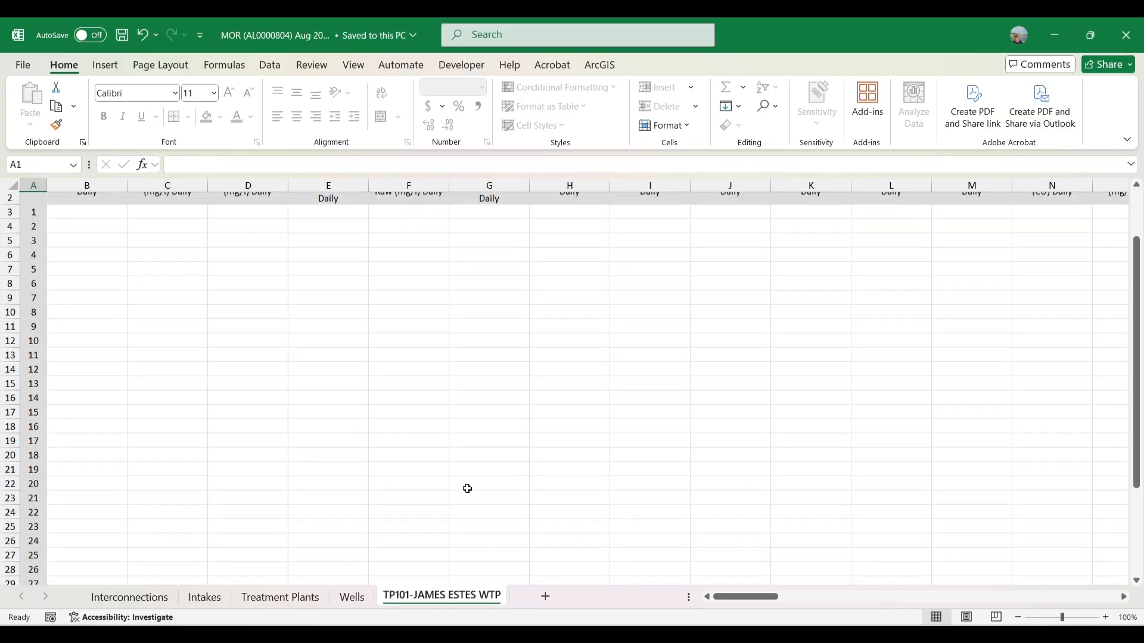
pyautogui.scroll(3, 467, 488)
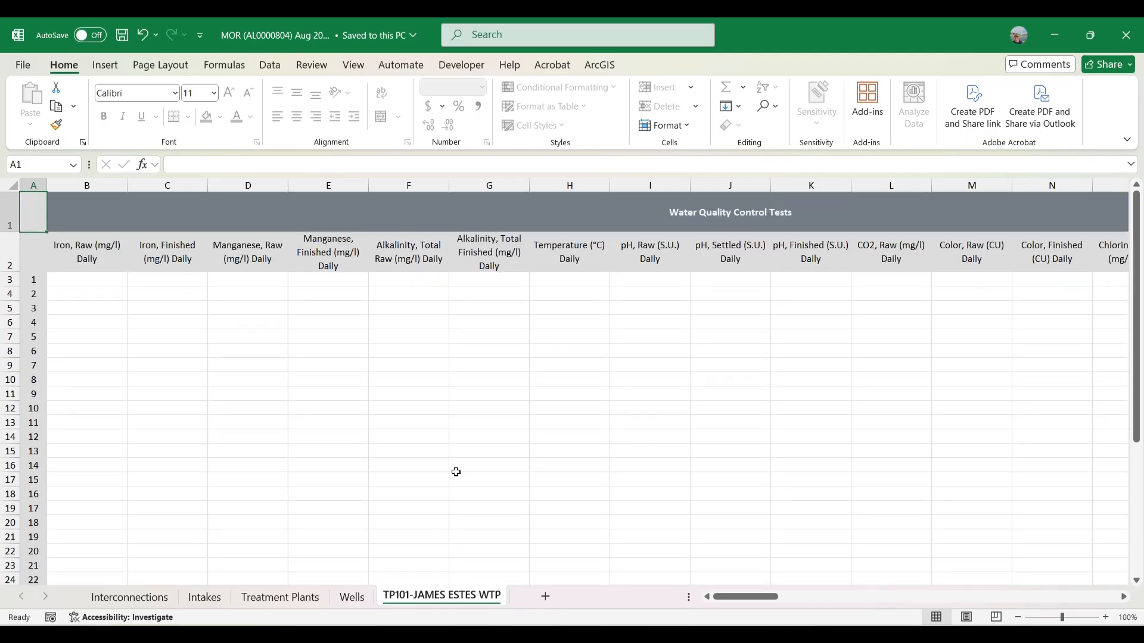
pyautogui.scroll(-1, 207, 538)
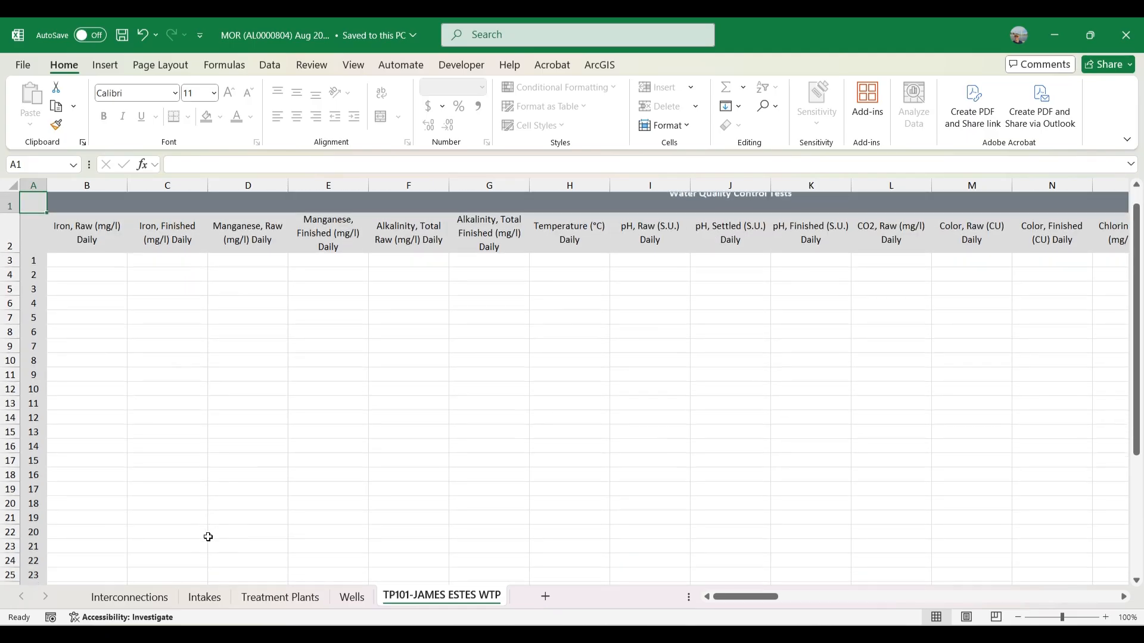
pyautogui.scroll(-3, 208, 537)
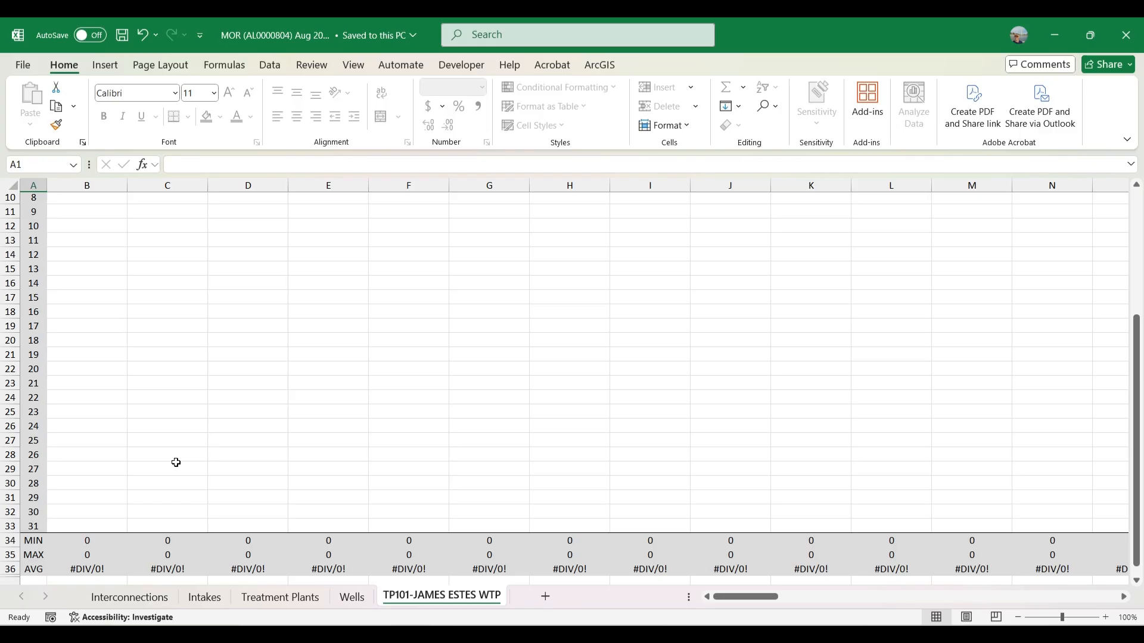
pyautogui.scroll(-1, 179, 471)
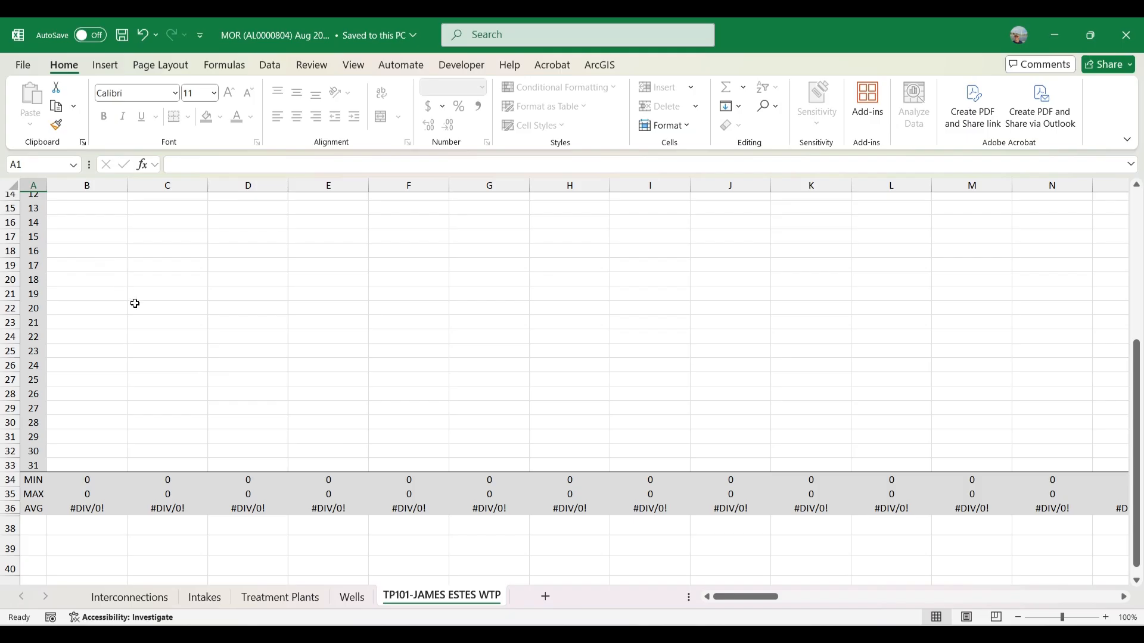
pyautogui.scroll(5, 128, 315)
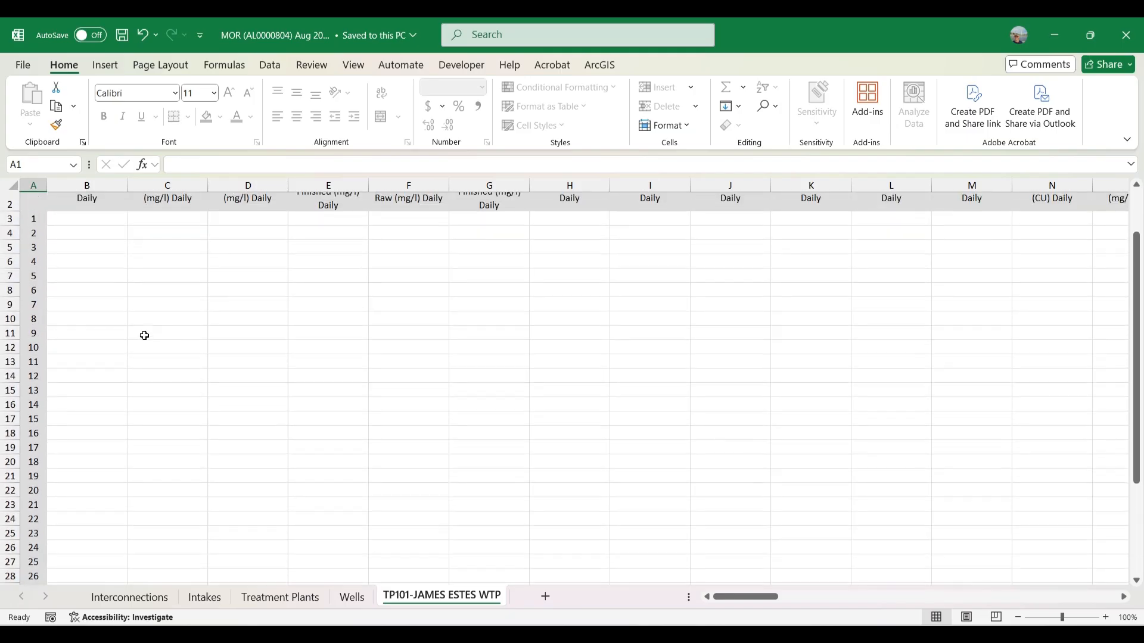
pyautogui.scroll(-3, 143, 332)
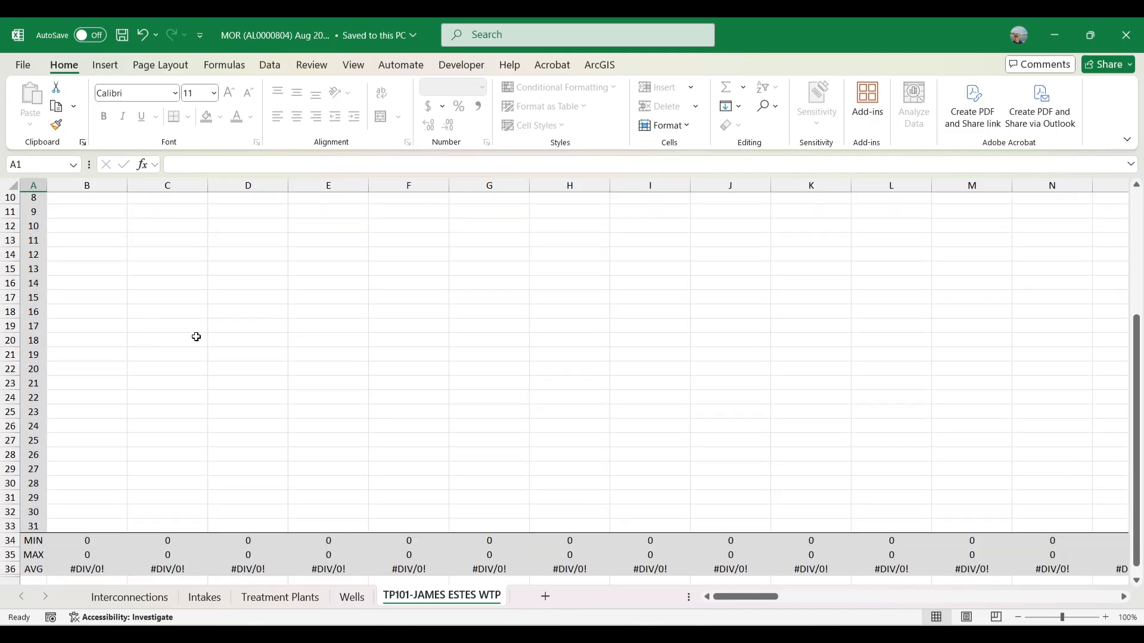
pyautogui.scroll(-3, 238, 310)
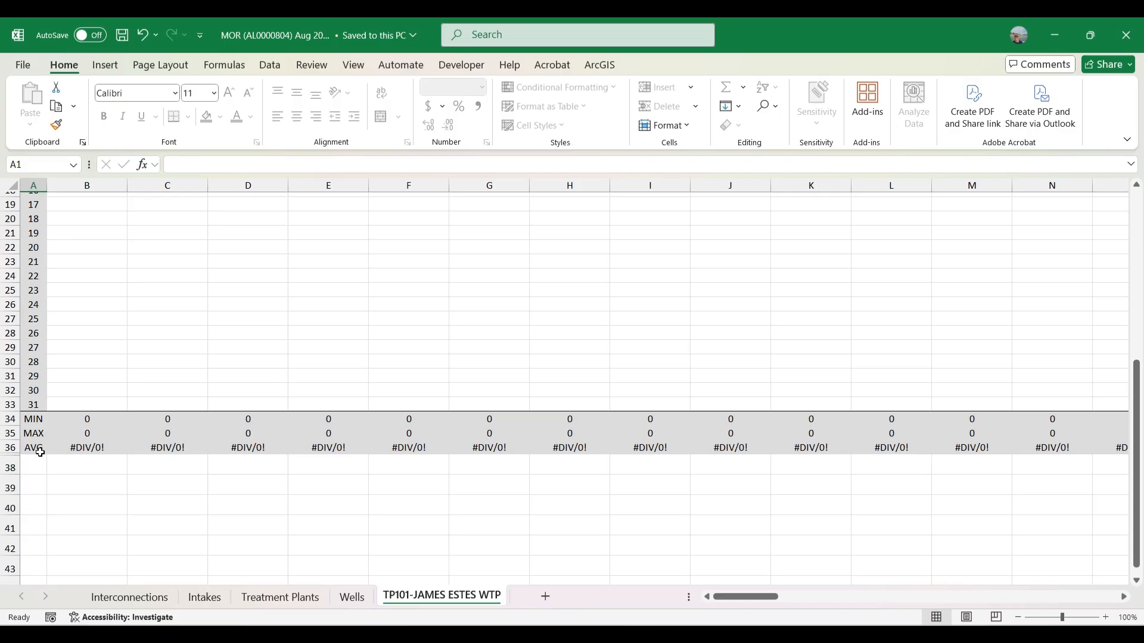
pyautogui.click(8, 464)
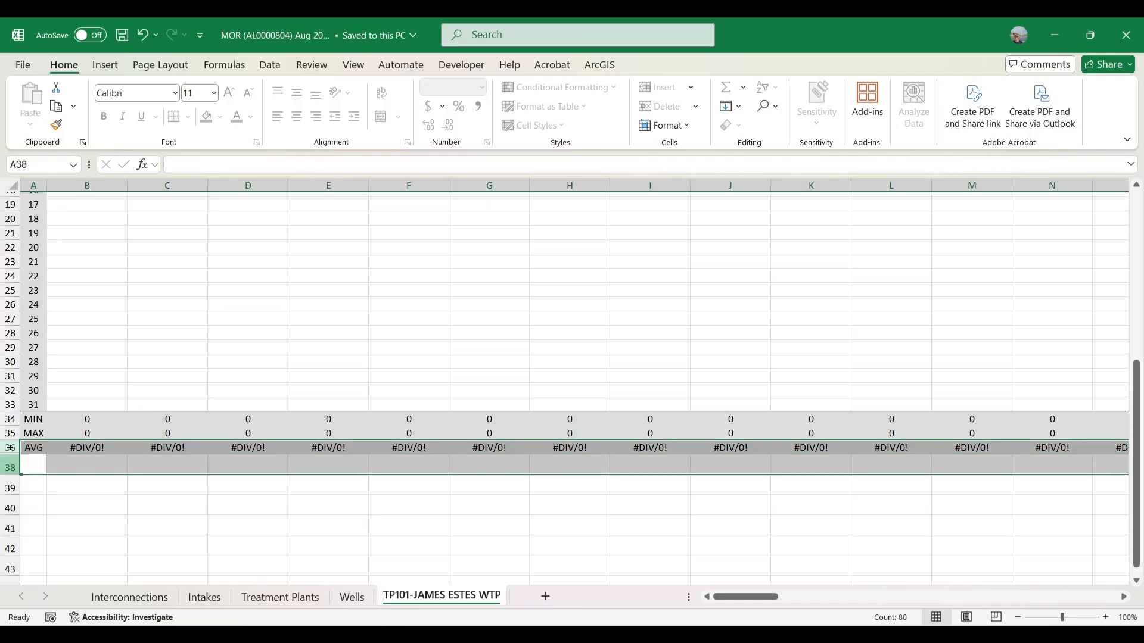
pyautogui.click(174, 537)
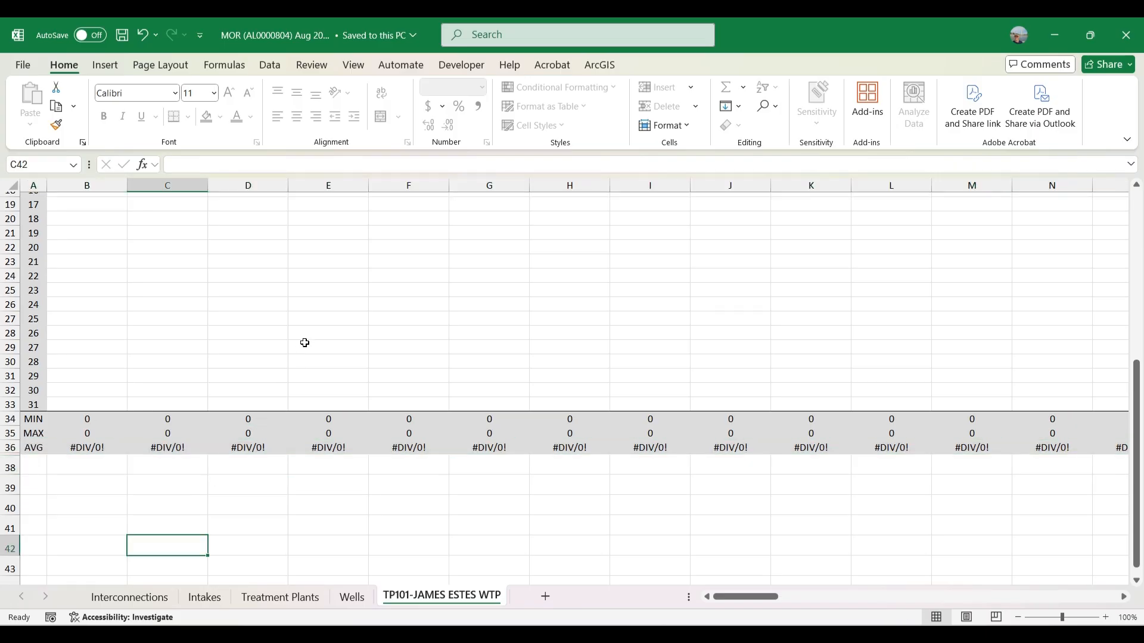
pyautogui.scroll(6, 322, 358)
pyautogui.scroll(1, 327, 404)
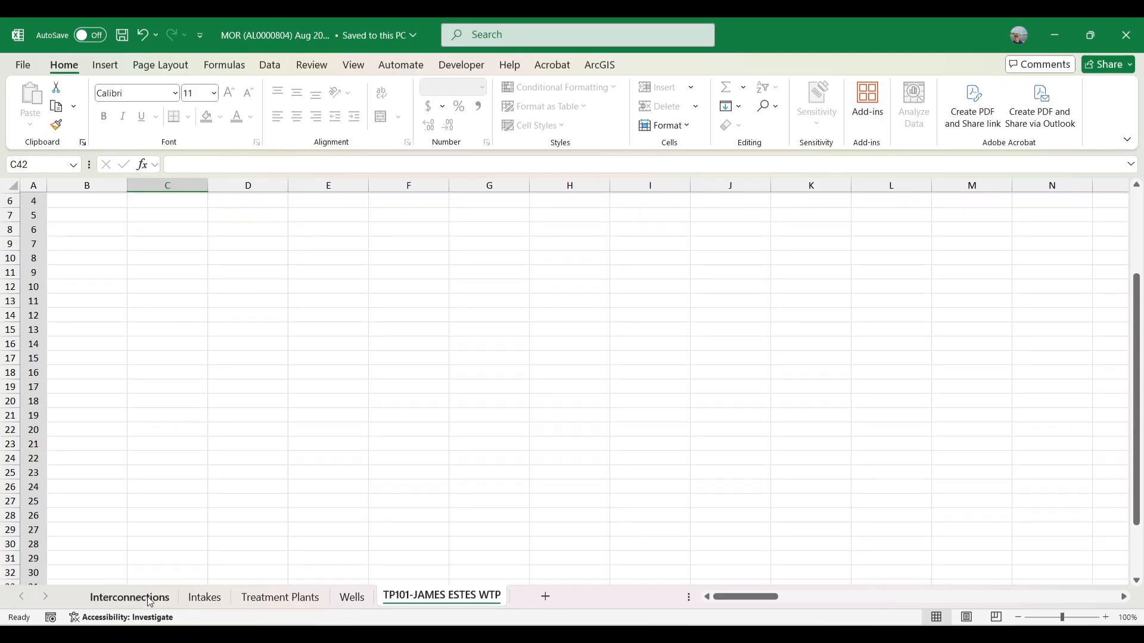
# Step: On the Interconnections sheet, select the flow and column C/E chlorine values to check totals
pyautogui.click(129, 597)
pyautogui.scroll(-1, 164, 336)
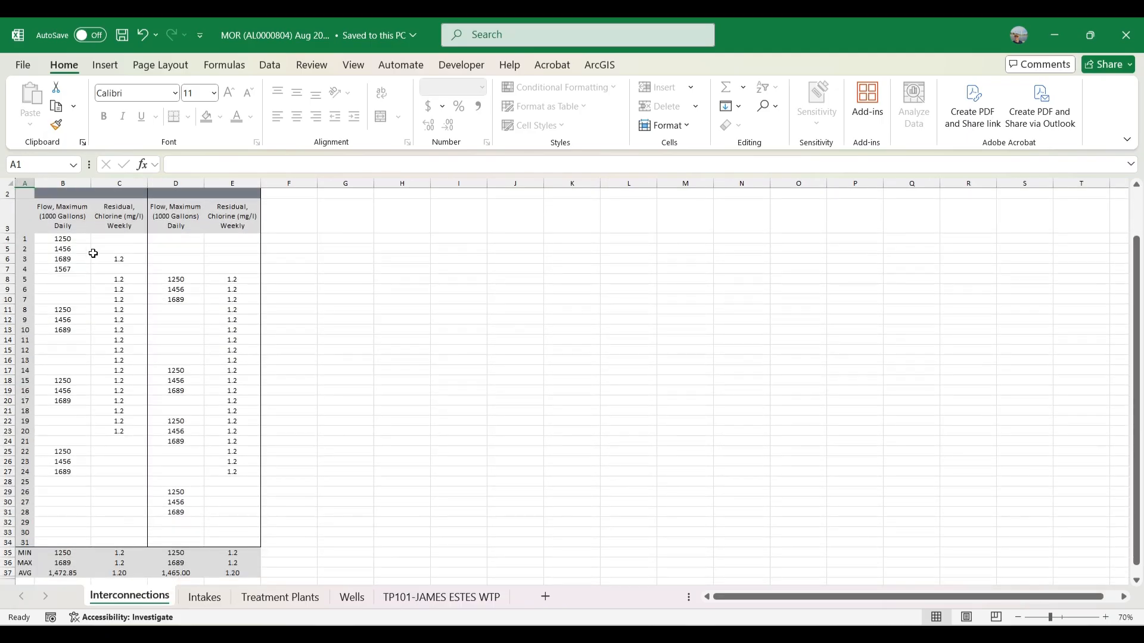
pyautogui.moveTo(76, 249); pyautogui.dragTo(117, 479)
pyautogui.moveTo(120, 249); pyautogui.dragTo(119, 400)
pyautogui.moveTo(223, 266); pyautogui.dragTo(232, 393)
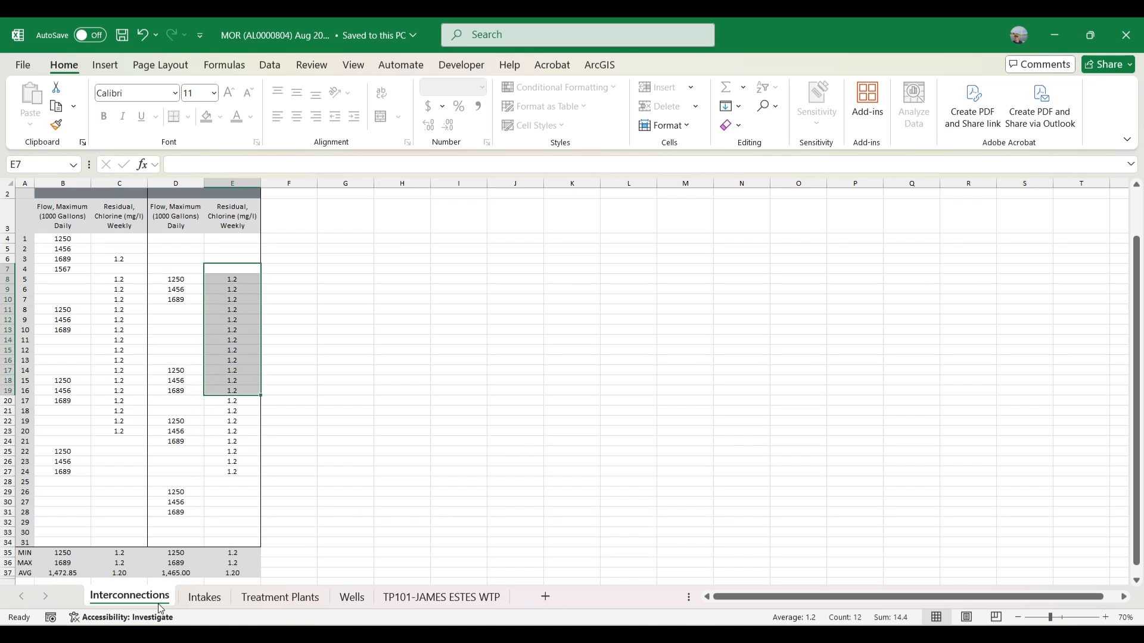
# Step: Glance at the Intakes and Treatment Plants sheets, then close Excel
pyautogui.click(204, 597)
pyautogui.click(266, 595)
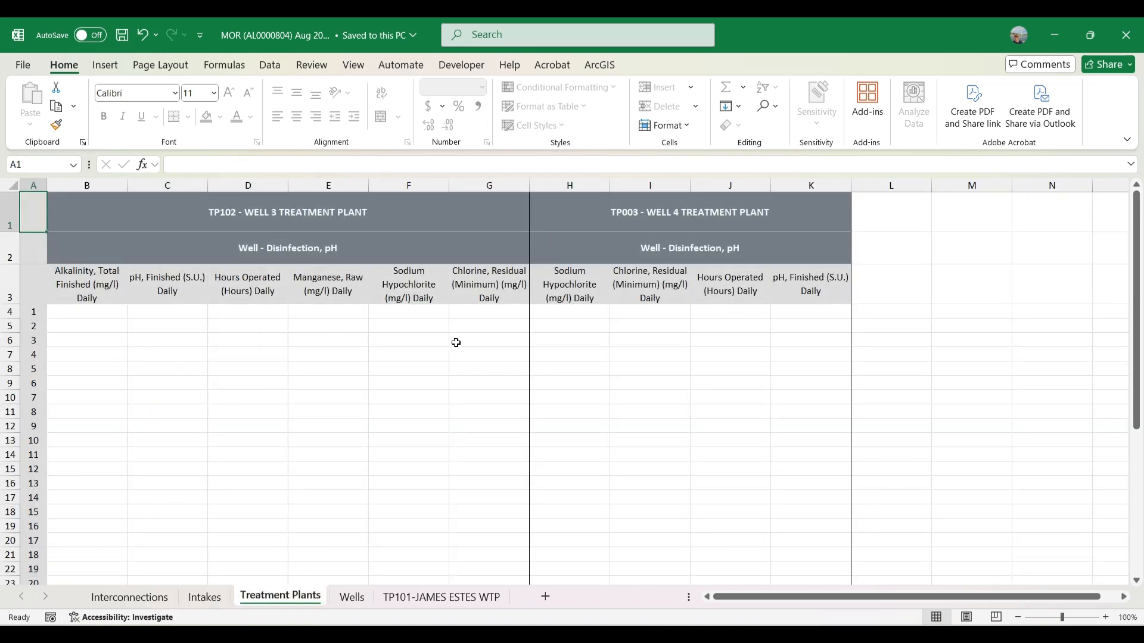
pyautogui.click(1125, 38)
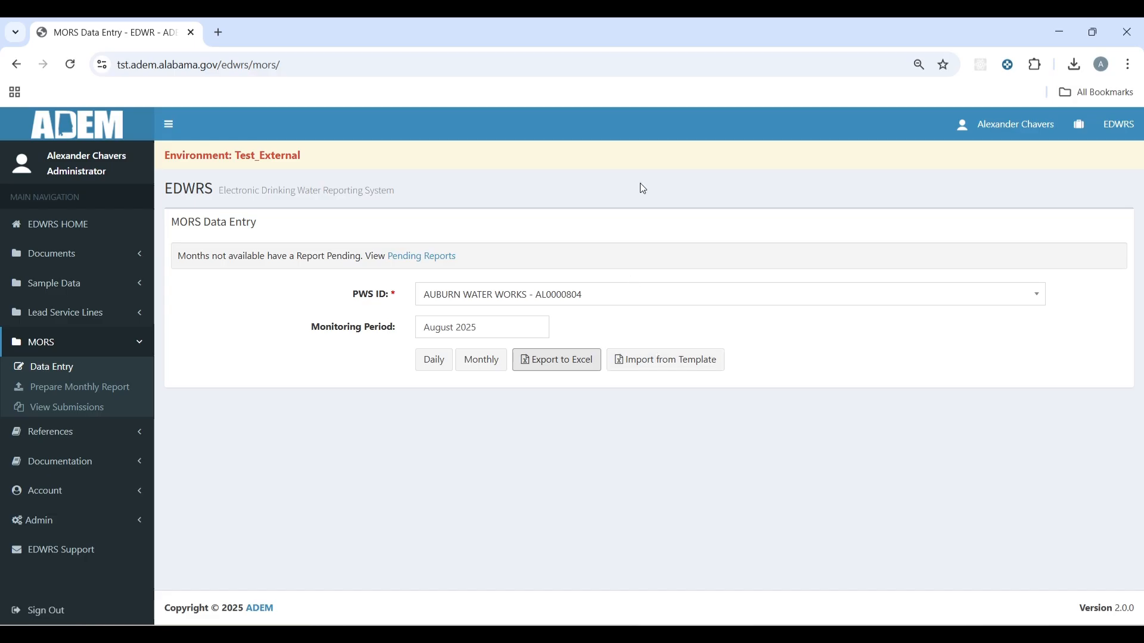
# Step: Attach Auburn August 2025 Test File.xlsx from Downloads in the import form and start the import
pyautogui.click(705, 371)
pyautogui.scroll(-1, 705, 371)
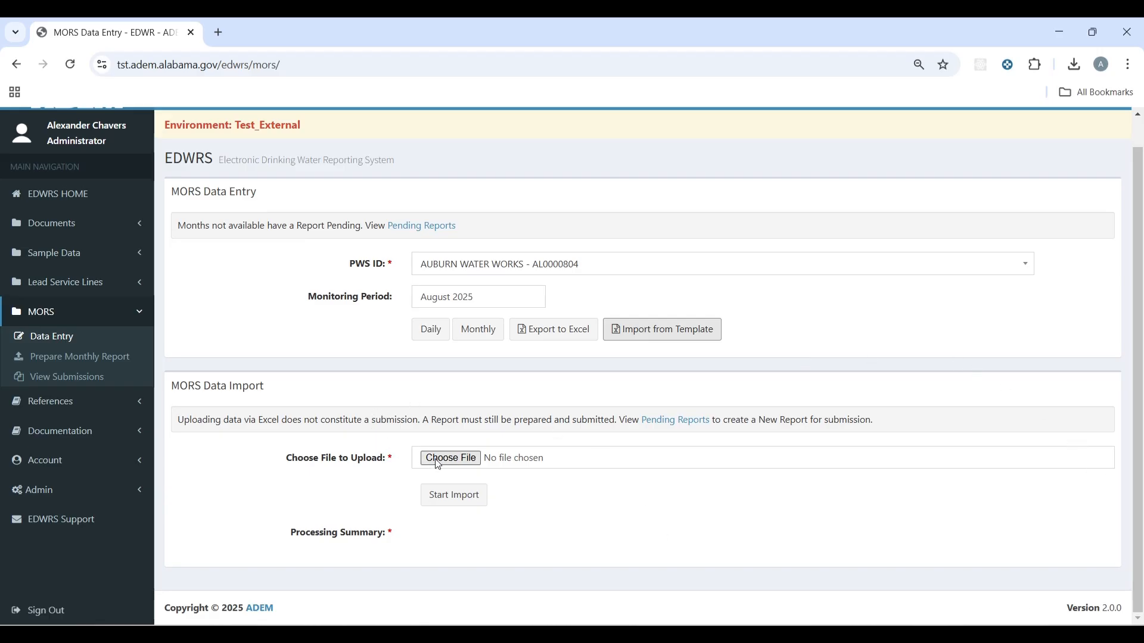
pyautogui.click(458, 459)
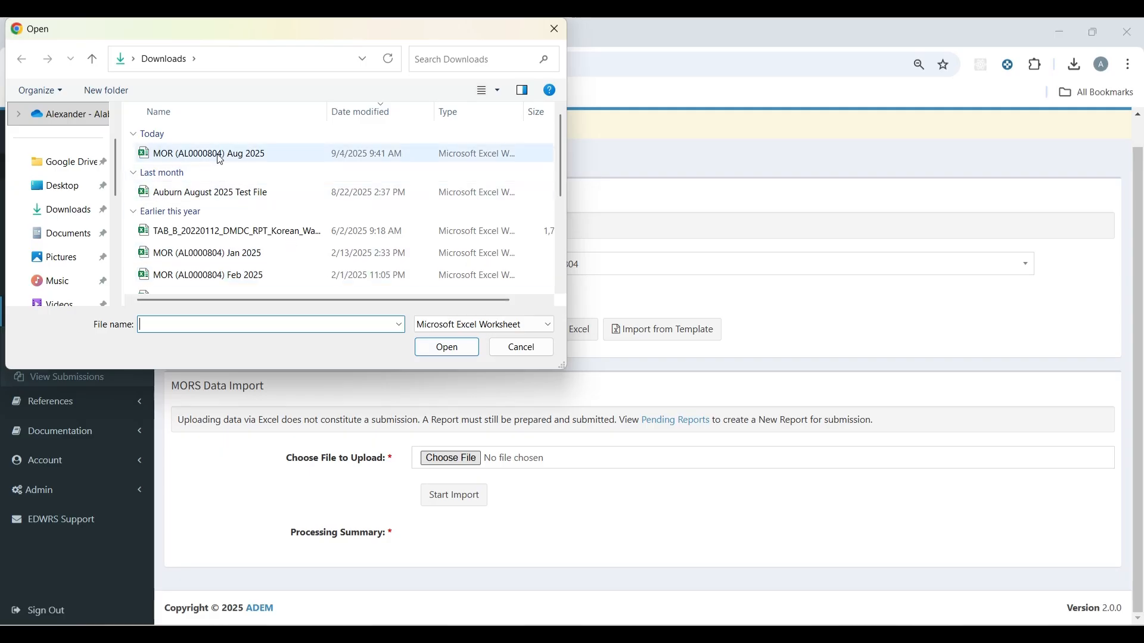
pyautogui.click(232, 193)
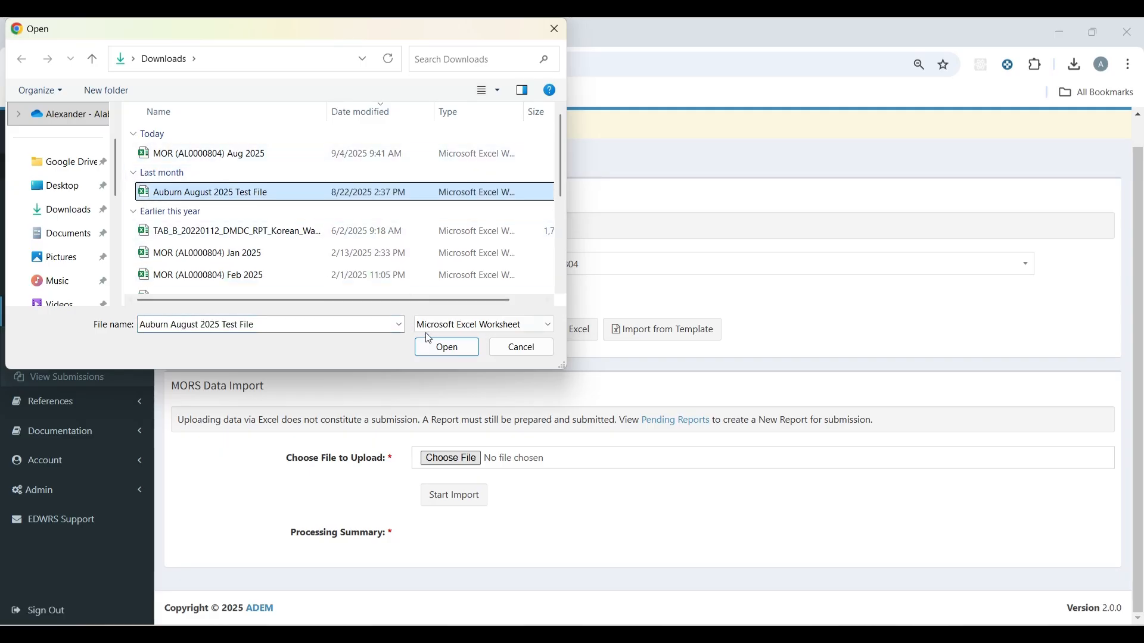
pyautogui.click(448, 348)
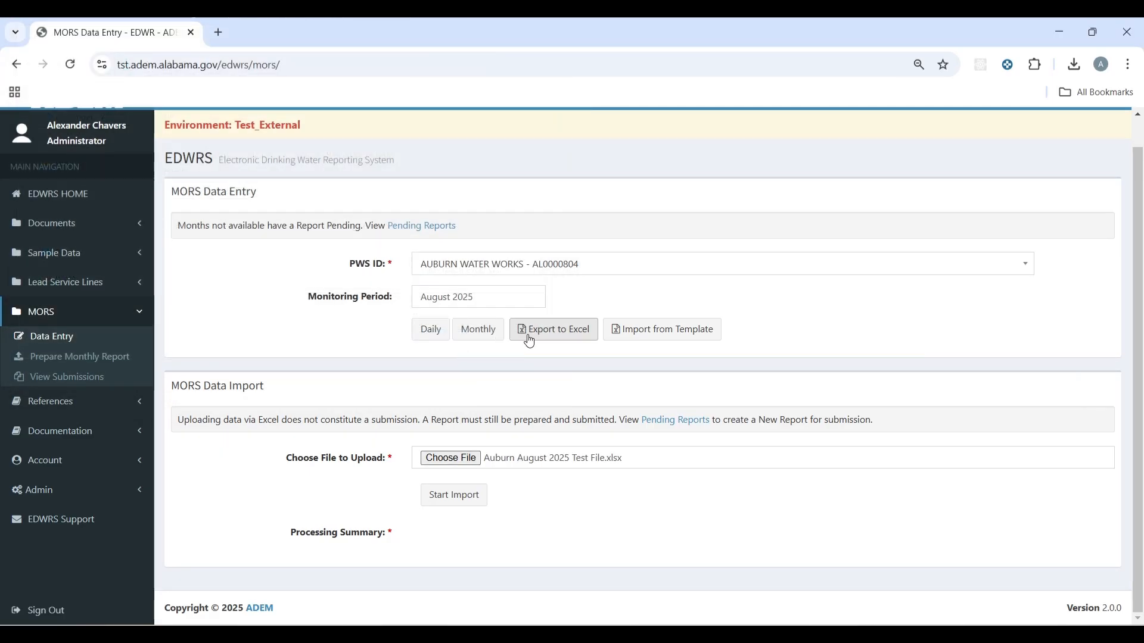
pyautogui.click(469, 505)
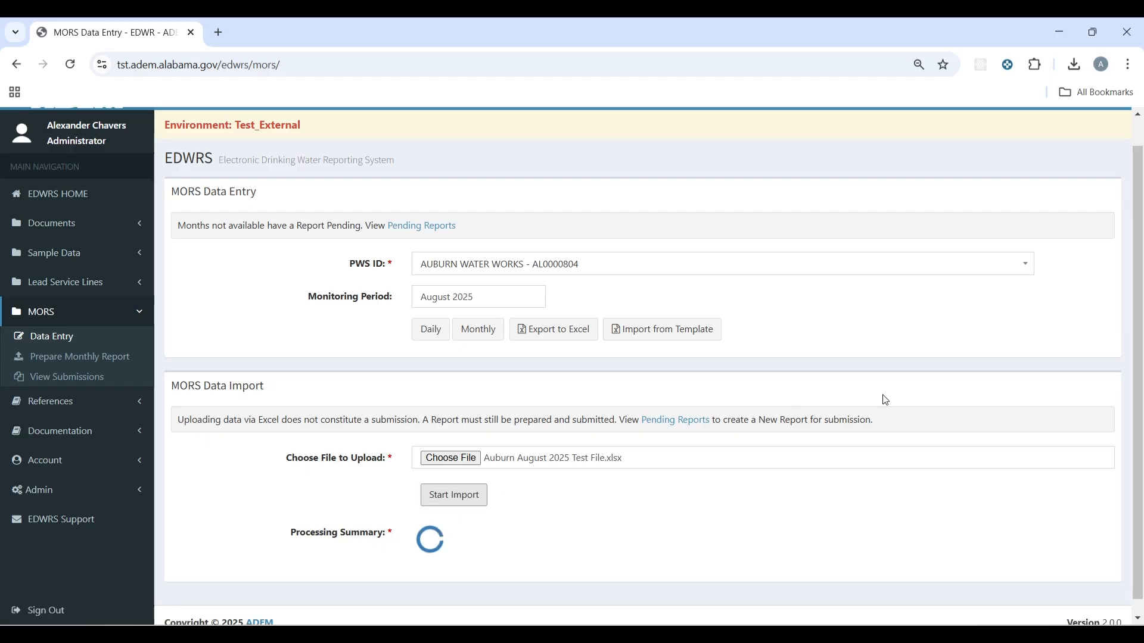
# Step: Dismiss the Success message and scroll the Processing Summary through 'End reading sheet.'
pyautogui.scroll(-1, 977, 359)
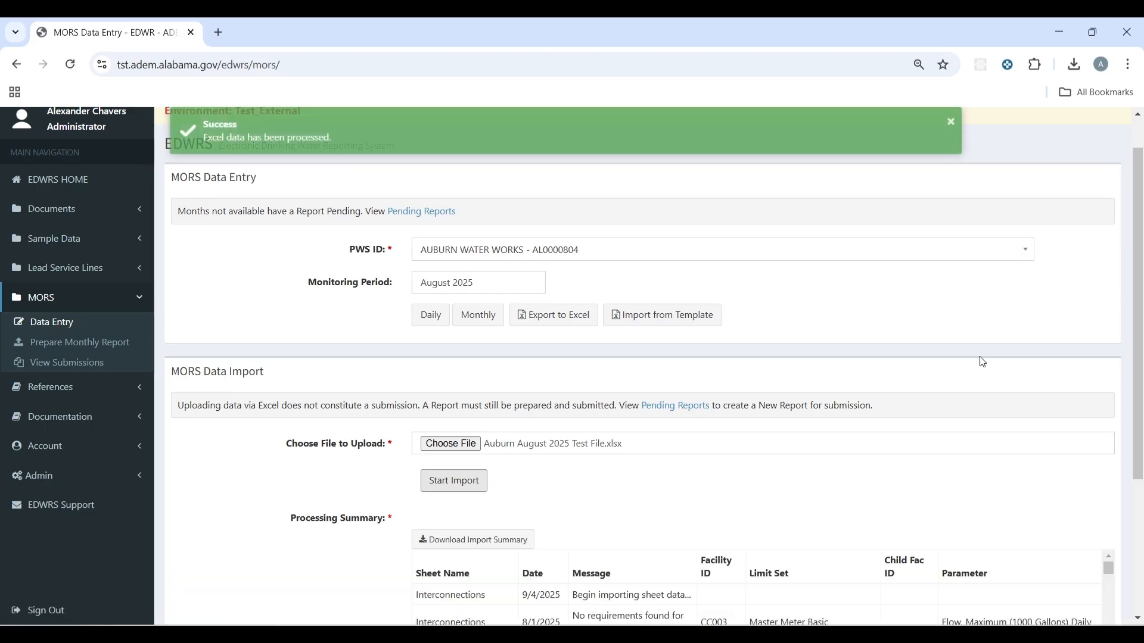
pyautogui.click(951, 122)
pyautogui.scroll(-4, 937, 237)
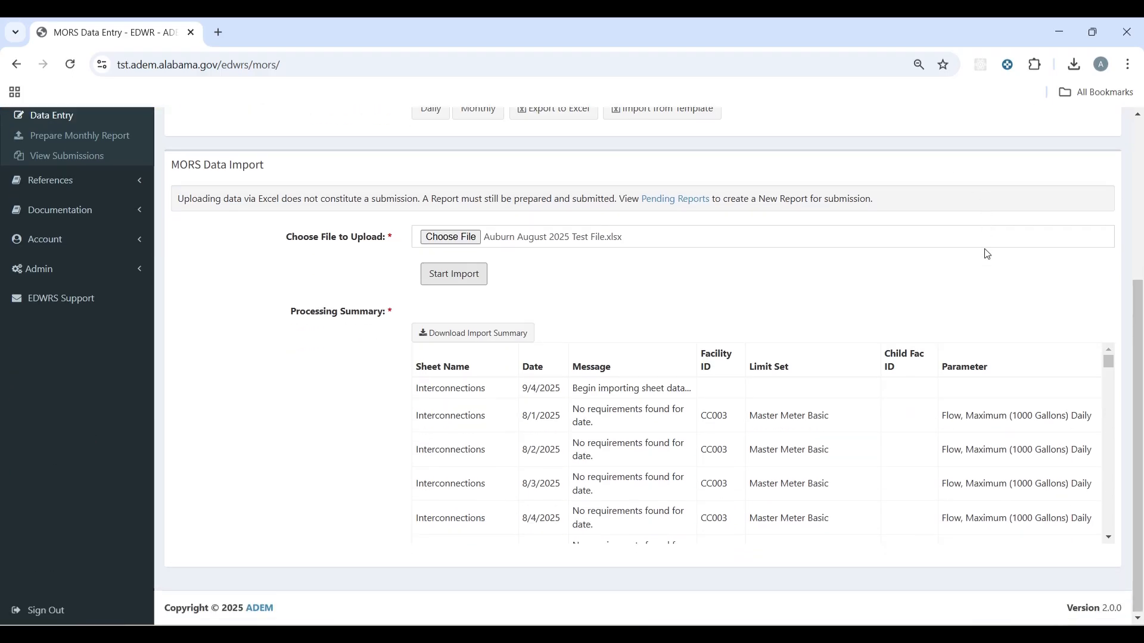
pyautogui.scroll(-20, 947, 463)
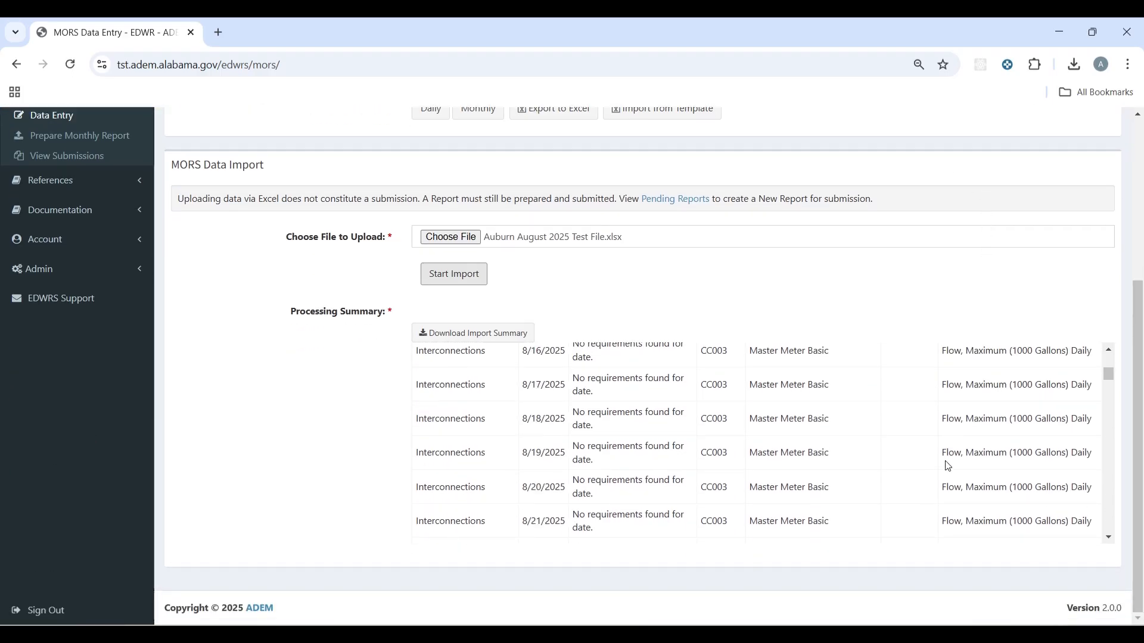
pyautogui.scroll(-20, 957, 452)
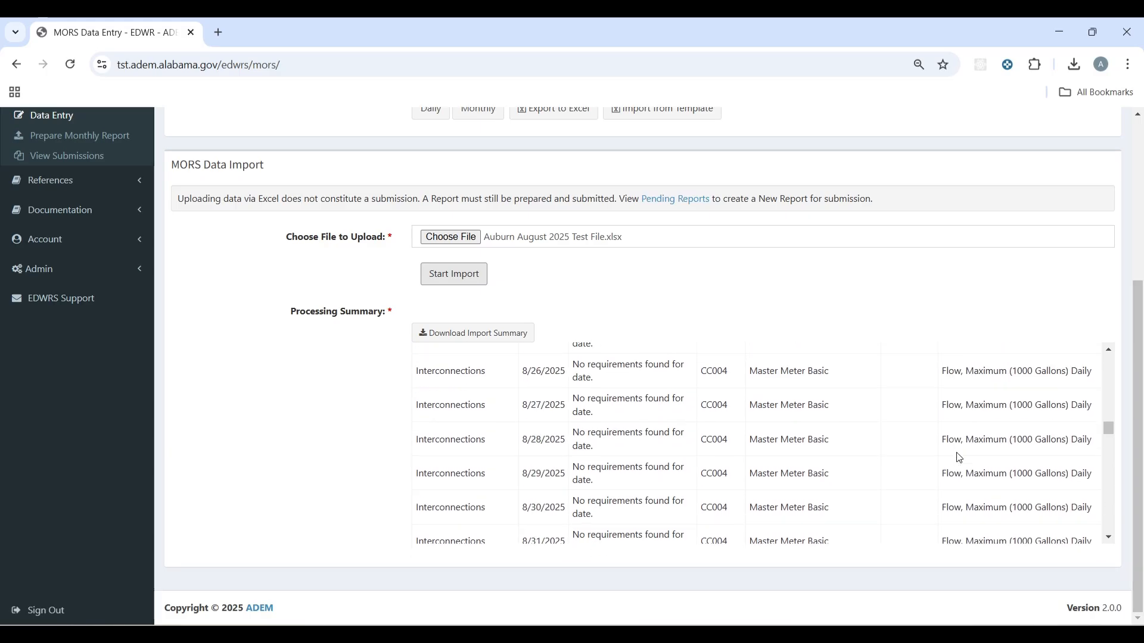
pyautogui.scroll(-20, 957, 450)
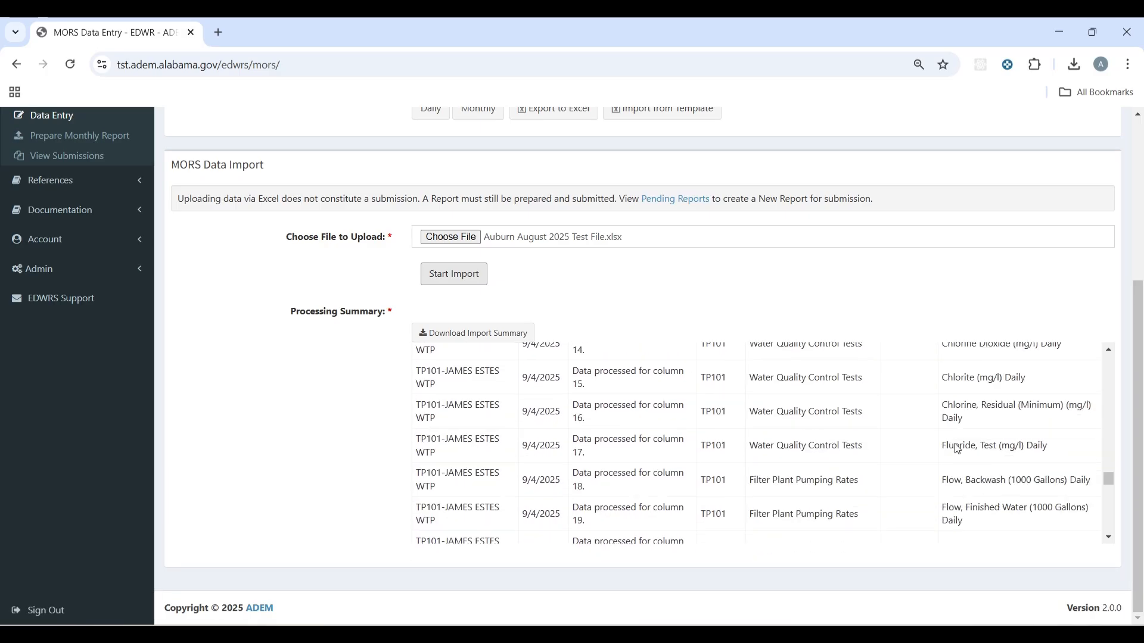
pyautogui.scroll(-5, 956, 441)
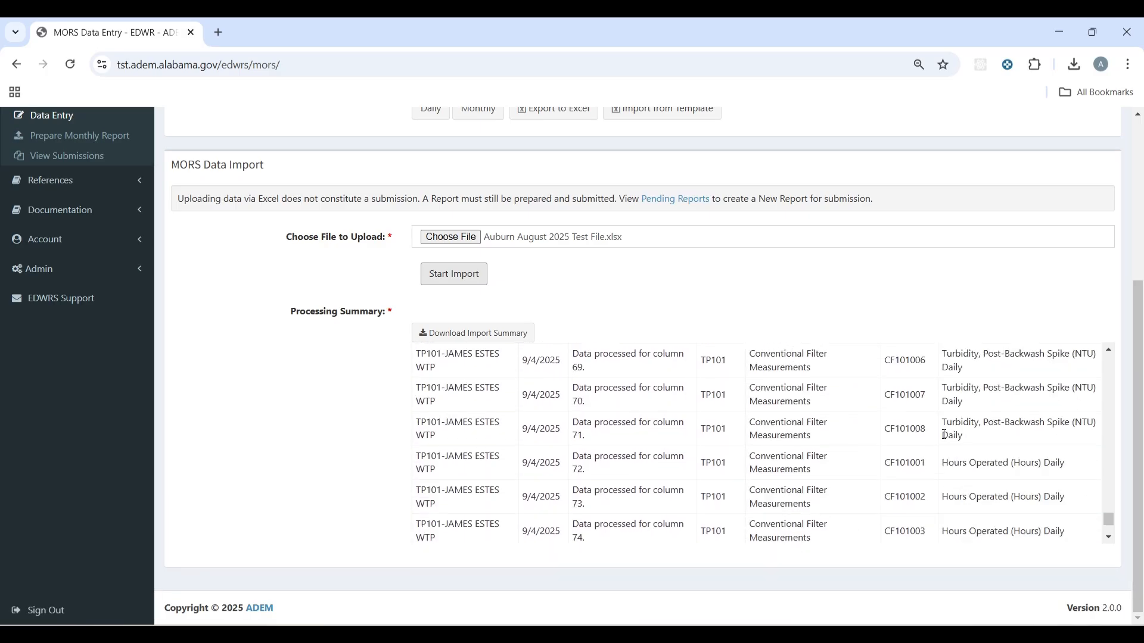
pyautogui.scroll(-2, 944, 435)
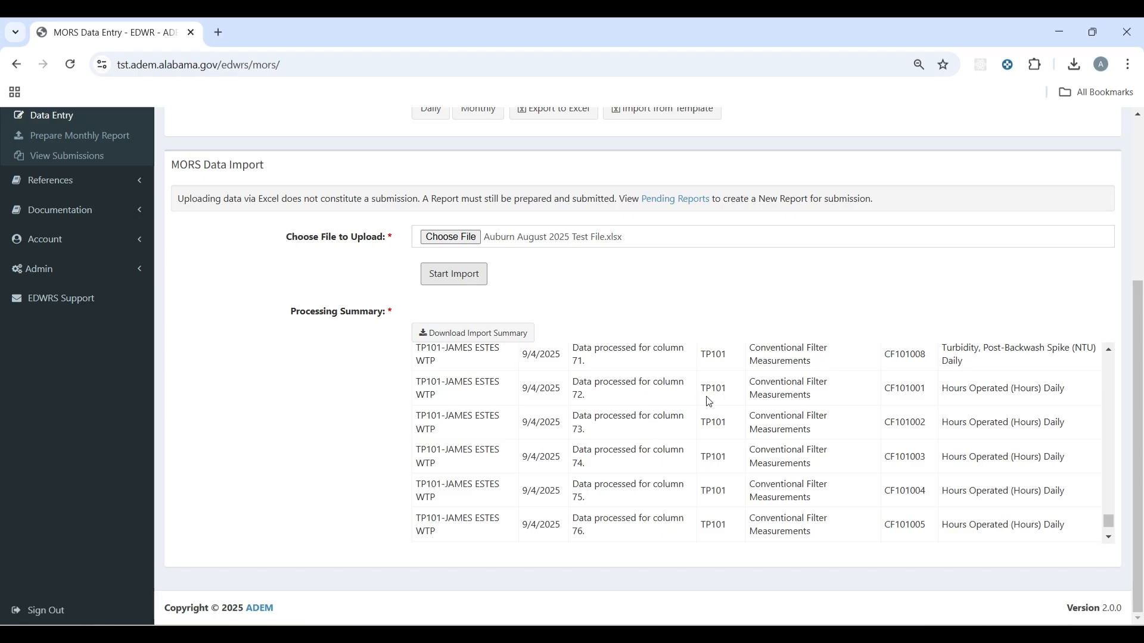
pyautogui.scroll(-4, 708, 402)
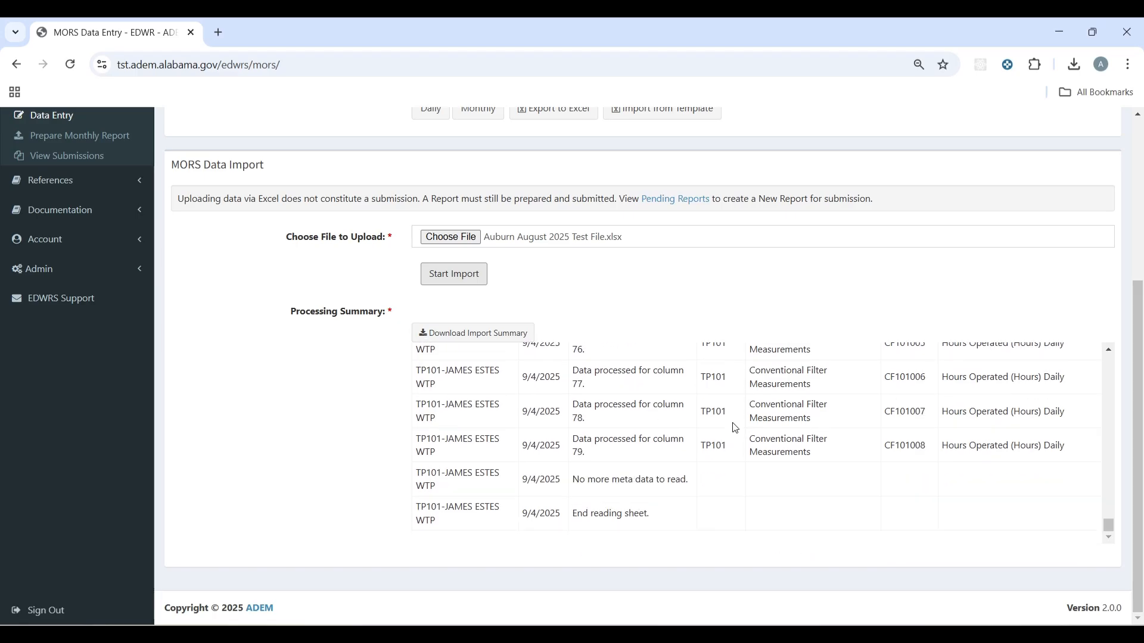
pyautogui.scroll(15, 735, 428)
pyautogui.scroll(15, 732, 455)
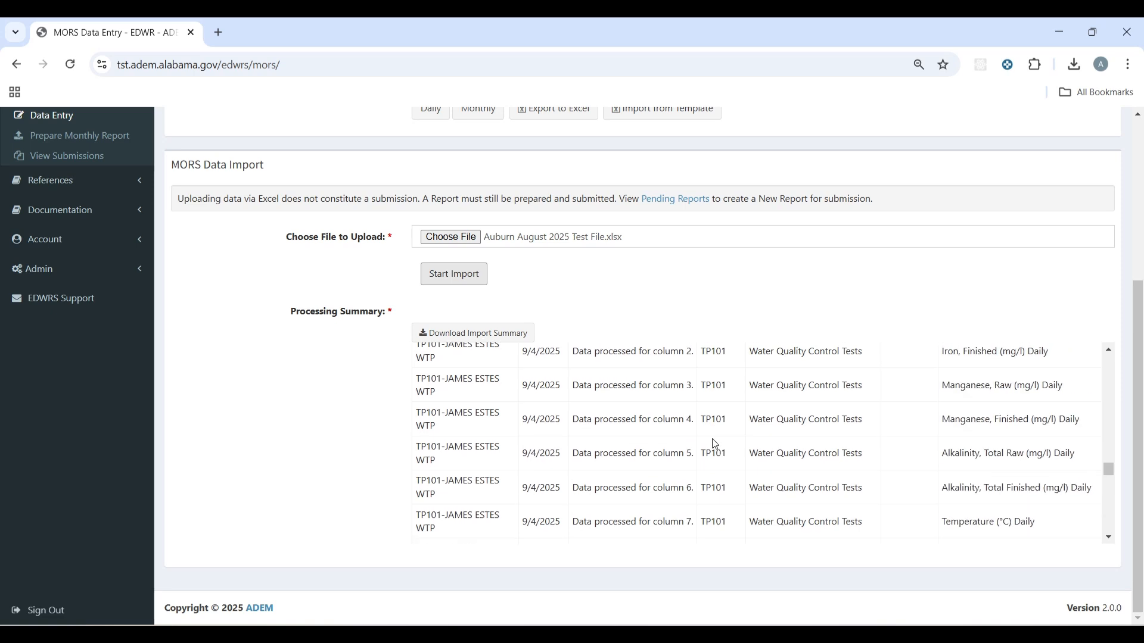
pyautogui.scroll(5, 715, 444)
# Step: Download the import summary as mors_import_results.csv and confirm it in the downloads list
pyautogui.click(472, 332)
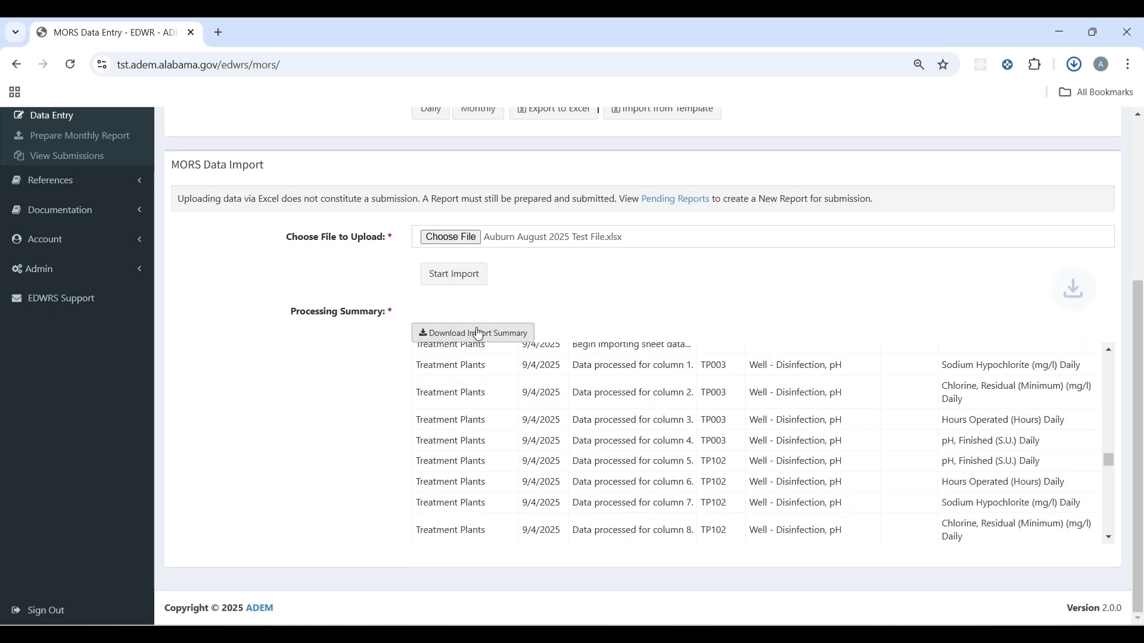
pyautogui.click(1075, 65)
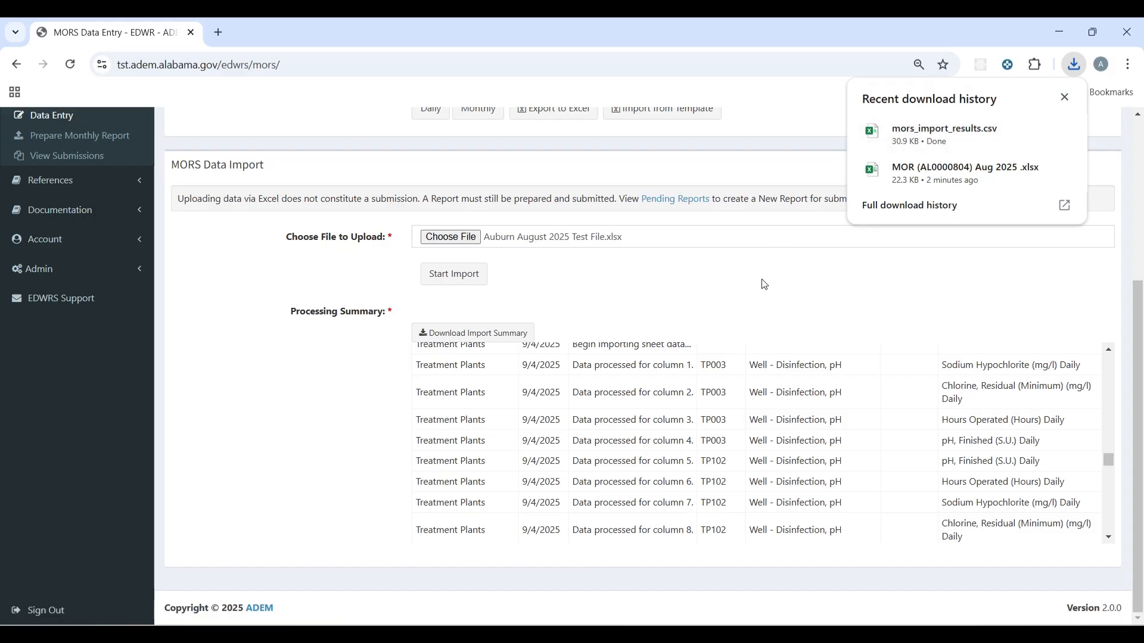
pyautogui.click(1065, 97)
pyautogui.scroll(-10, 459, 352)
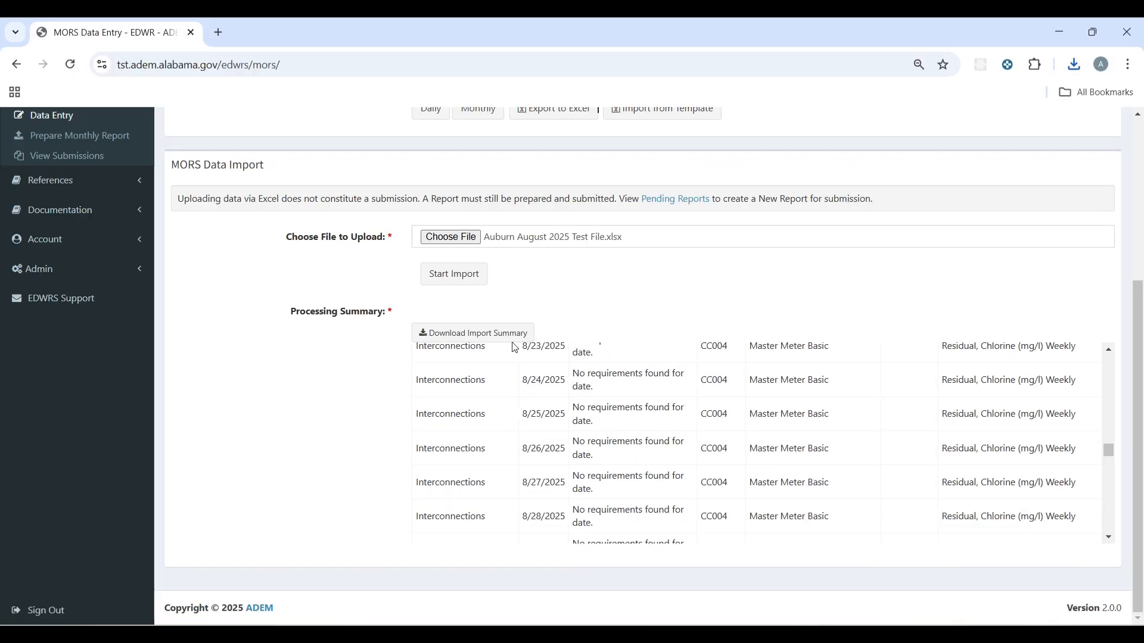
pyautogui.scroll(5, 577, 298)
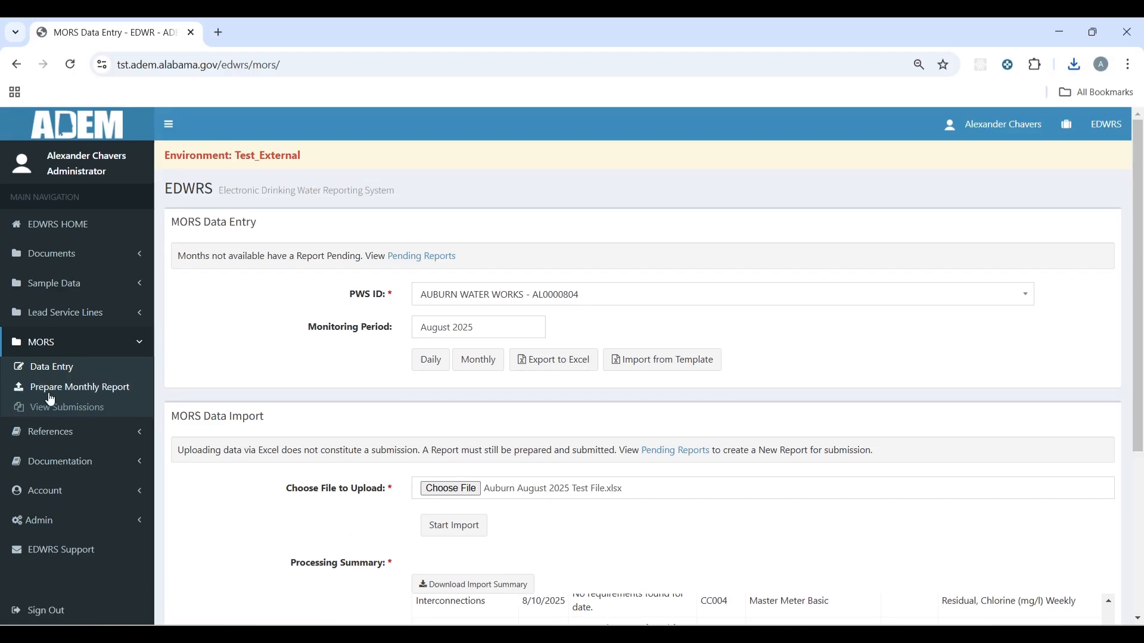
# Step: Open the August 2025 monthly data and review the Interconnections and Intakes groups
pyautogui.click(481, 365)
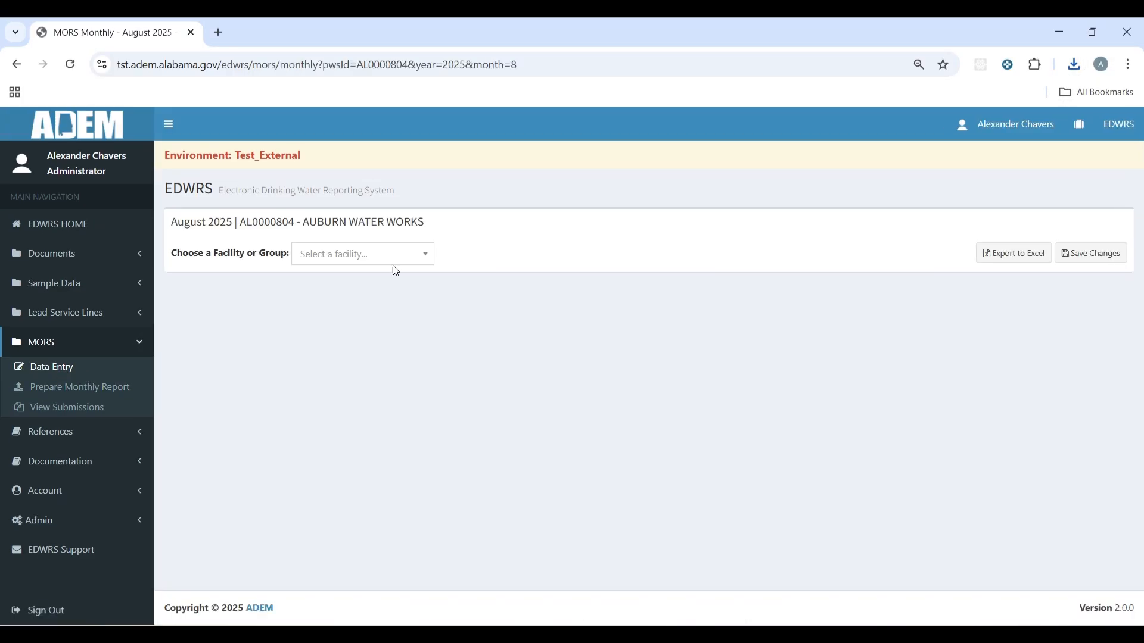
pyautogui.click(377, 249)
pyautogui.click(350, 310)
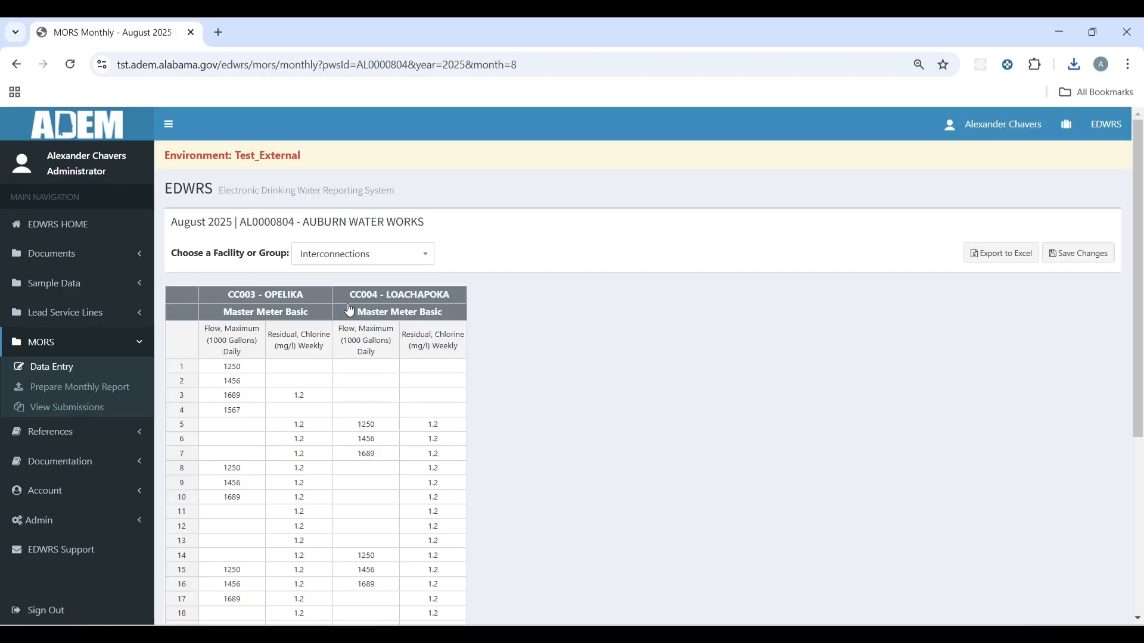
pyautogui.scroll(-5, 457, 380)
pyautogui.scroll(4, 445, 391)
pyautogui.click(363, 192)
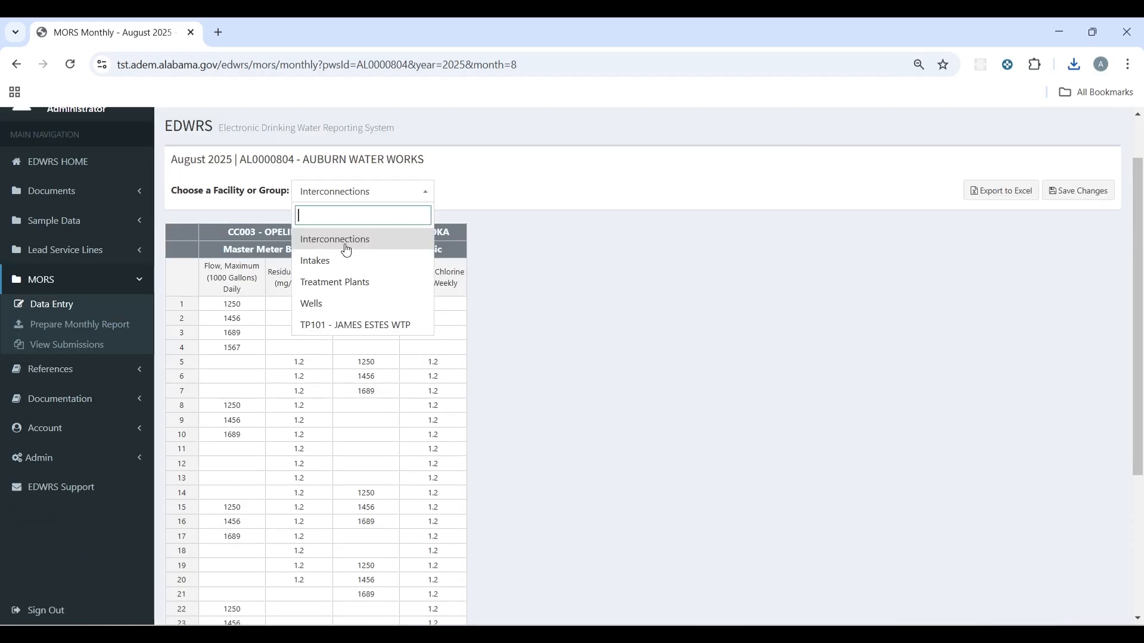
pyautogui.click(345, 259)
pyautogui.scroll(-2, 405, 351)
pyautogui.scroll(3, 404, 360)
# Step: Review the Treatment Plants and Wells monthly data
pyautogui.click(383, 250)
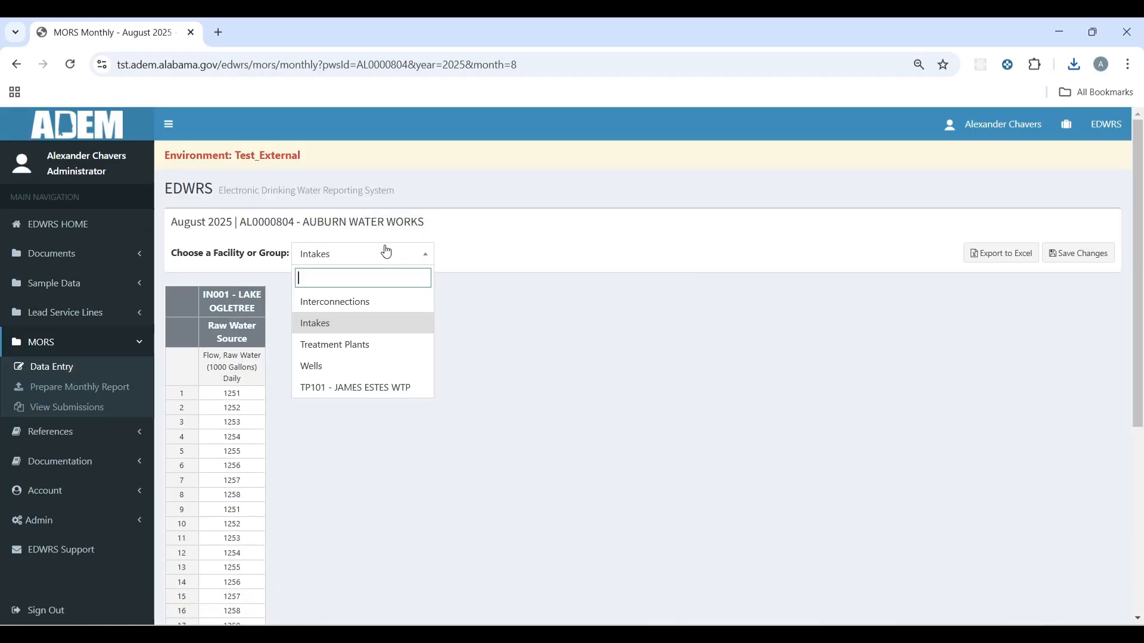
pyautogui.click(352, 342)
pyautogui.scroll(-4, 436, 365)
pyautogui.scroll(2, 441, 367)
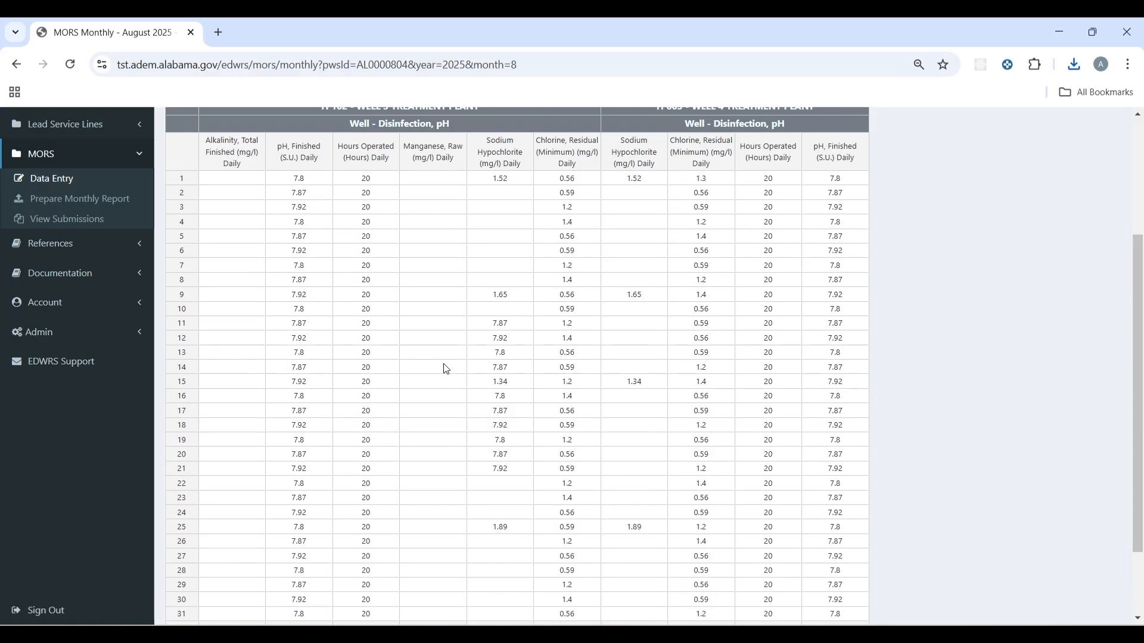
pyautogui.click(356, 119)
pyautogui.click(361, 235)
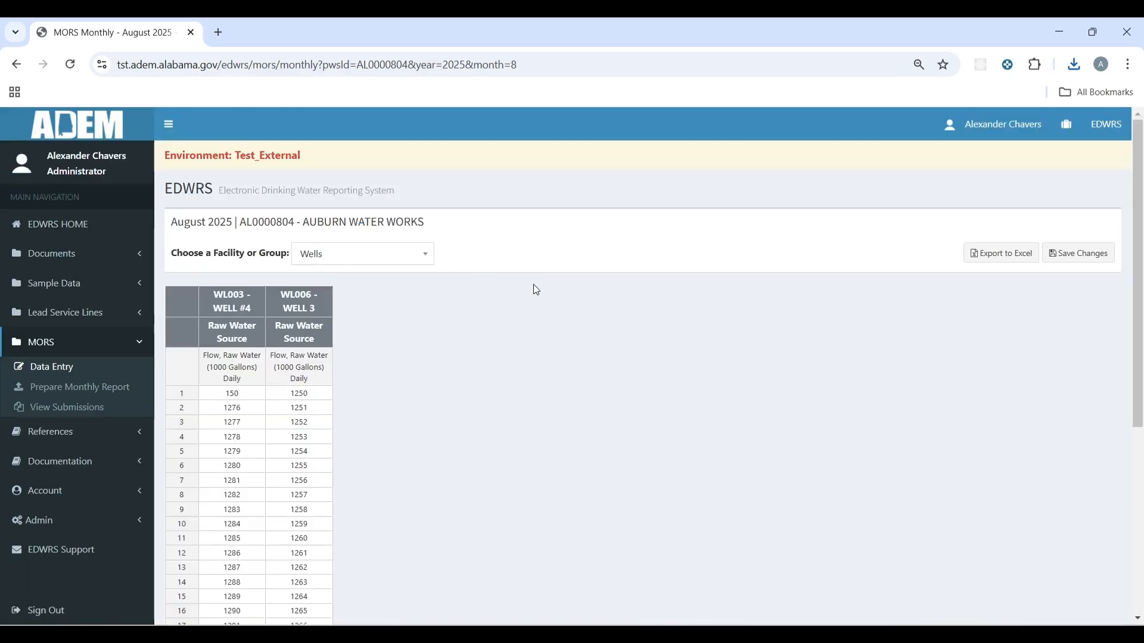
pyautogui.scroll(-5, 514, 337)
pyautogui.scroll(5, 514, 337)
# Step: Show TP101 - JAMES ESTES WTP data, with Iron, Raw 4.23 for days 1–16
pyautogui.click(361, 254)
pyautogui.click(381, 388)
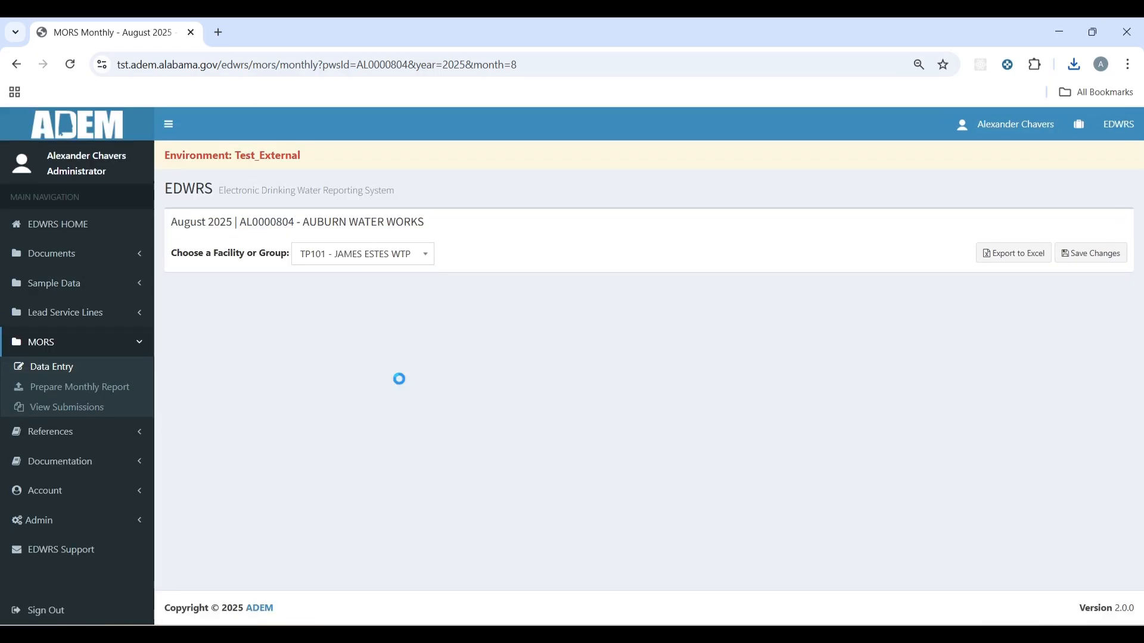
pyautogui.scroll(-4, 694, 416)
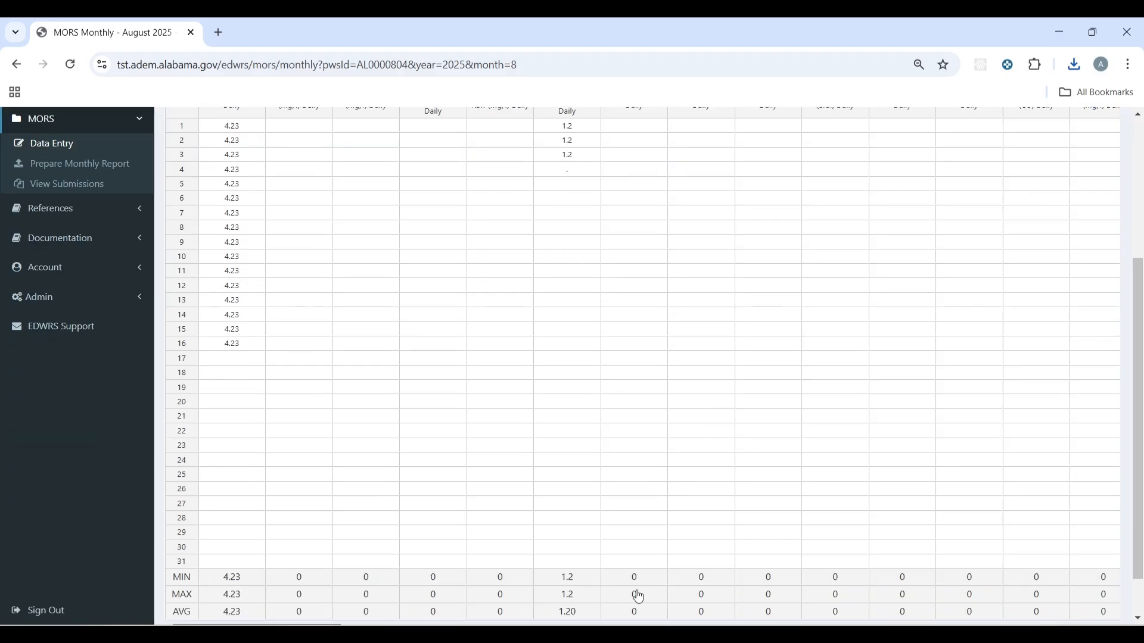
pyautogui.scroll(-1, 636, 592)
pyautogui.scroll(5, 584, 539)
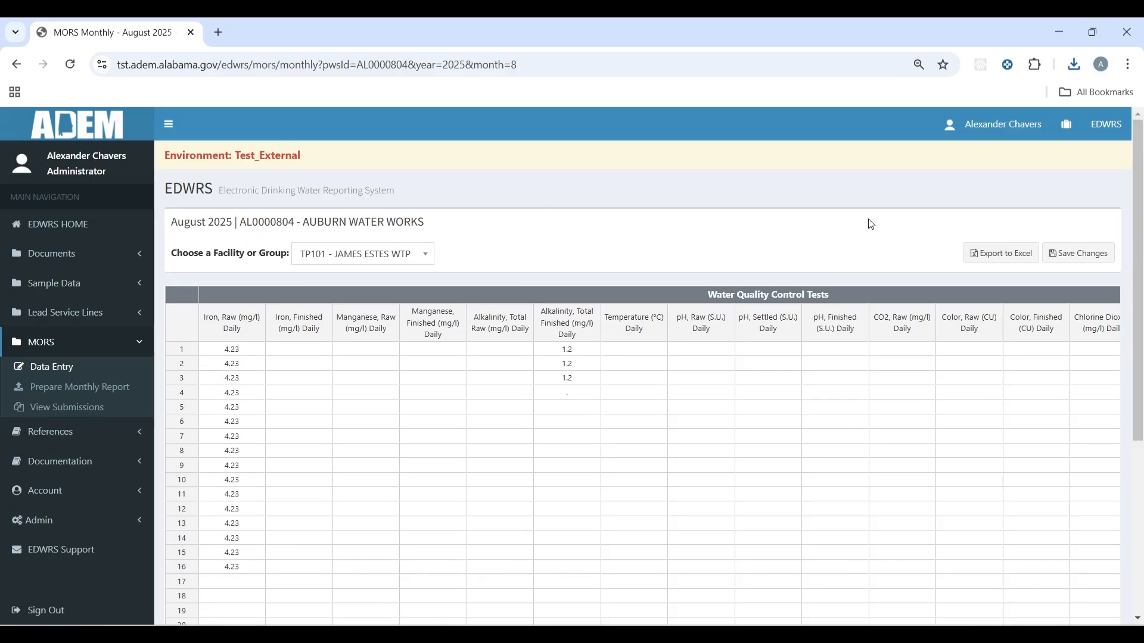
# Step: Open daily entry for AUBURN WATER WORKS - AL0000804 with monitoring period August 2025
pyautogui.click(81, 376)
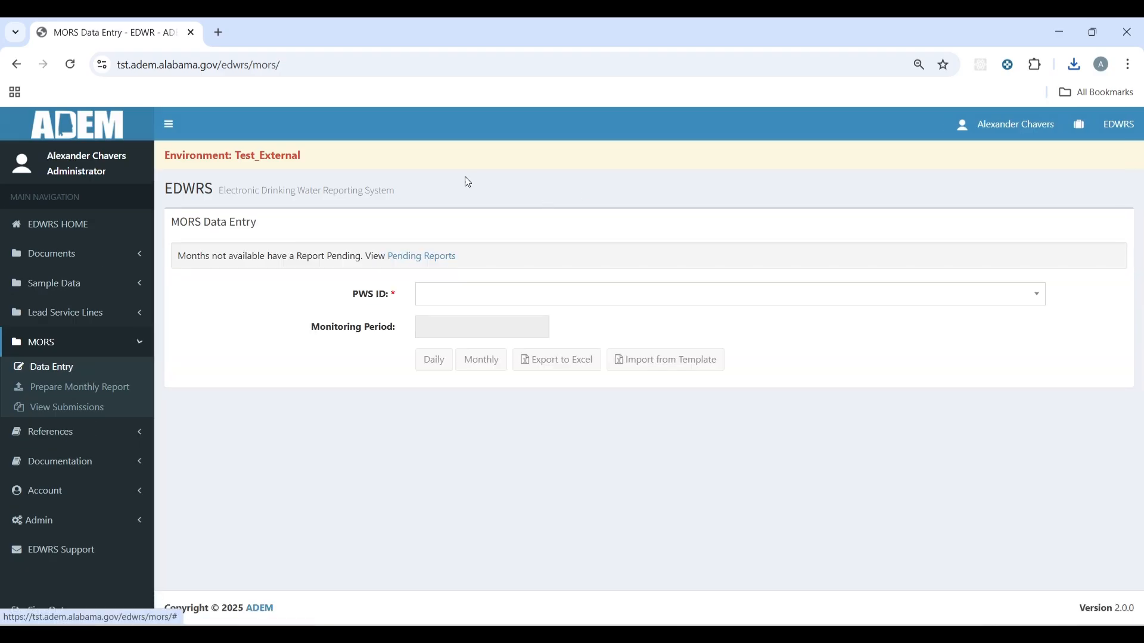
pyautogui.click(500, 47)
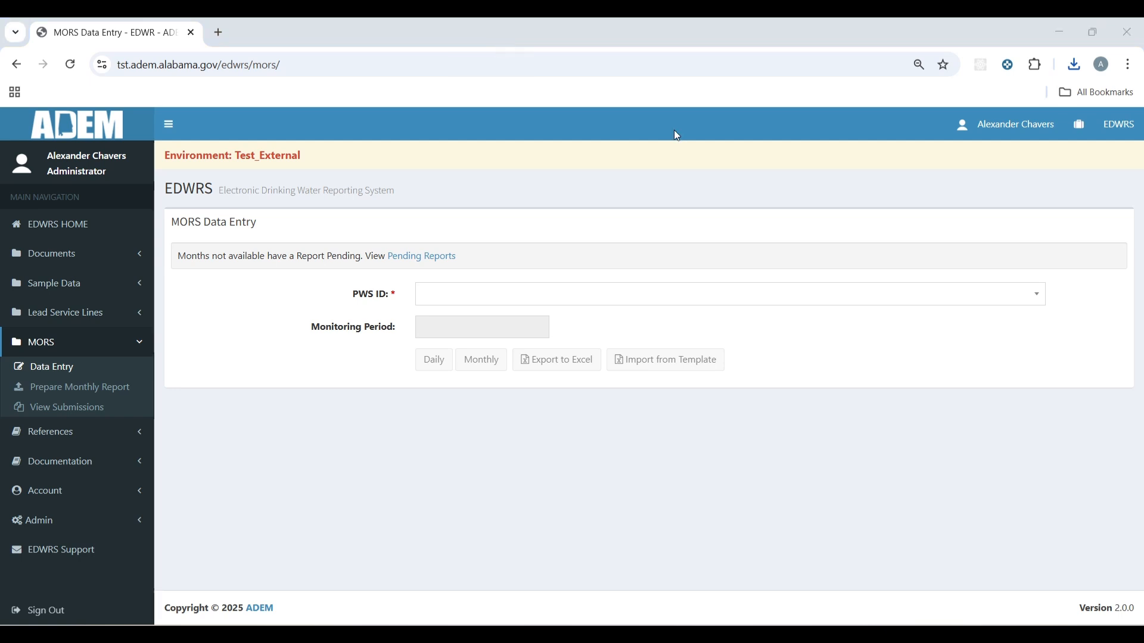
pyautogui.click(637, 299)
pyautogui.click(624, 342)
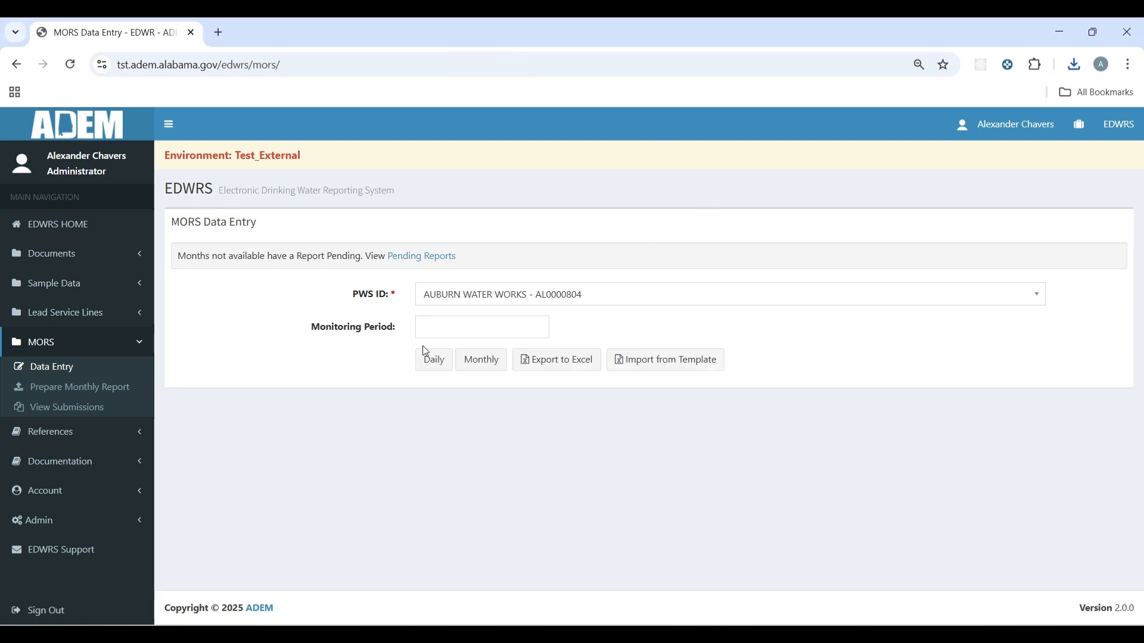
pyautogui.click(454, 335)
pyautogui.click(535, 424)
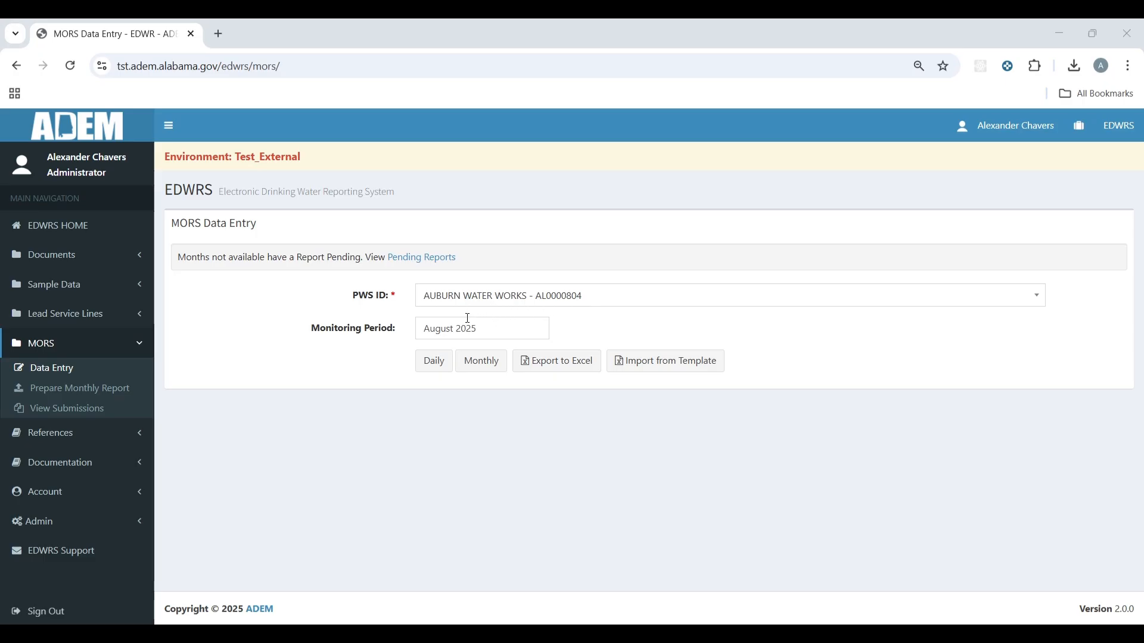
pyautogui.click(435, 362)
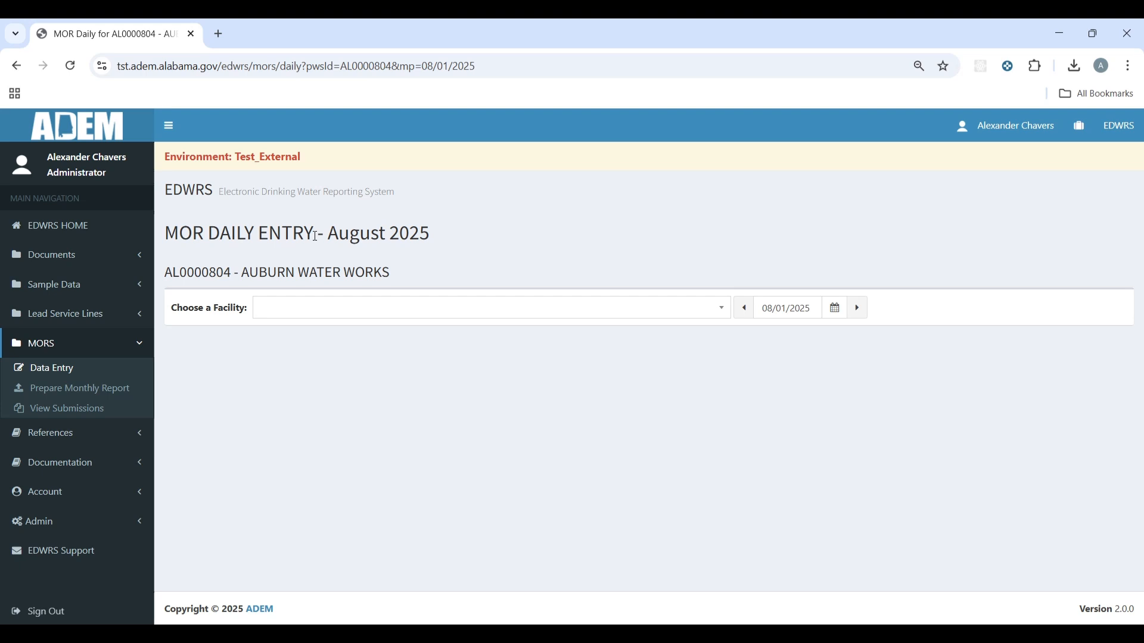
# Step: Save CC003 - OPELIKA's 08/01/2025 readings: maximum flow 1250 and chlorine residual 1.2 mg/l
pyautogui.moveTo(456, 236); pyautogui.dragTo(171, 227)
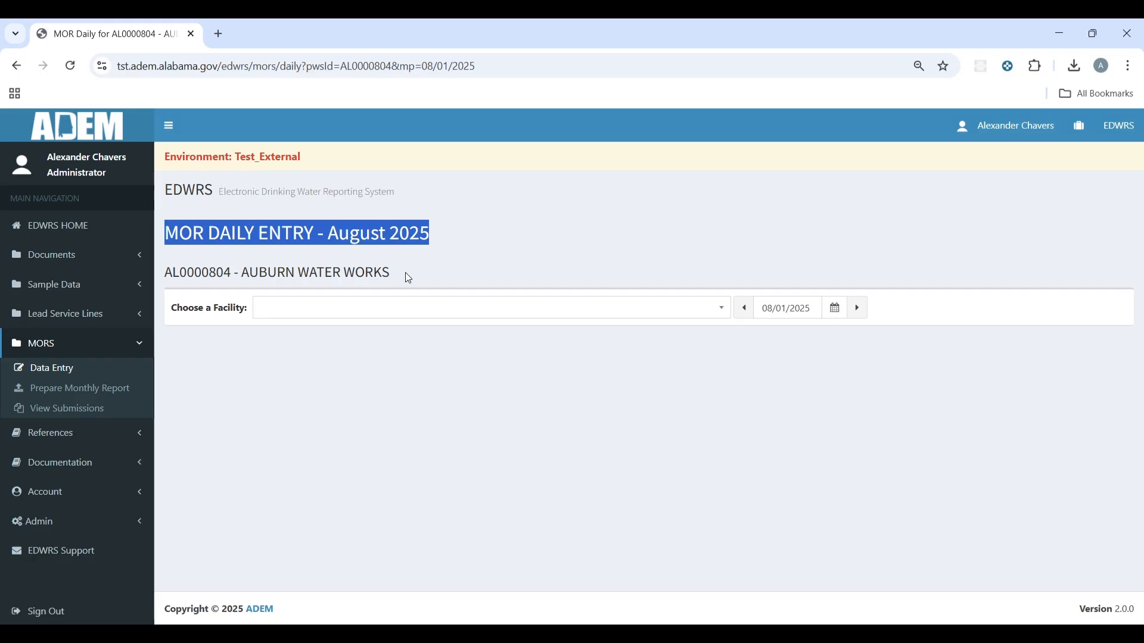
pyautogui.moveTo(409, 275); pyautogui.dragTo(166, 274)
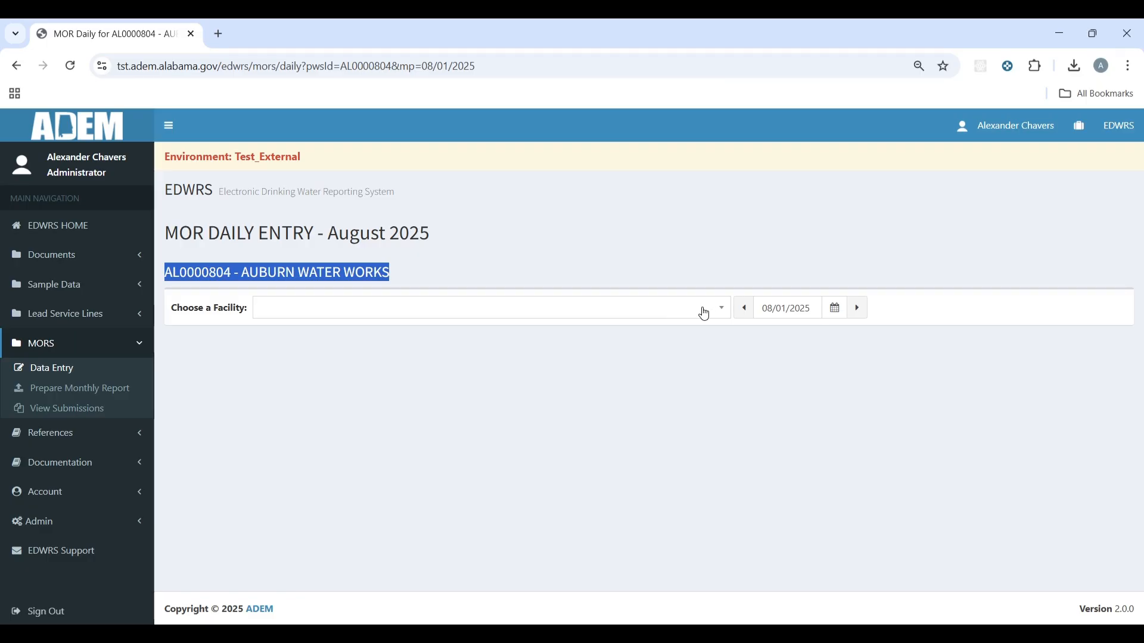
pyautogui.click(703, 310)
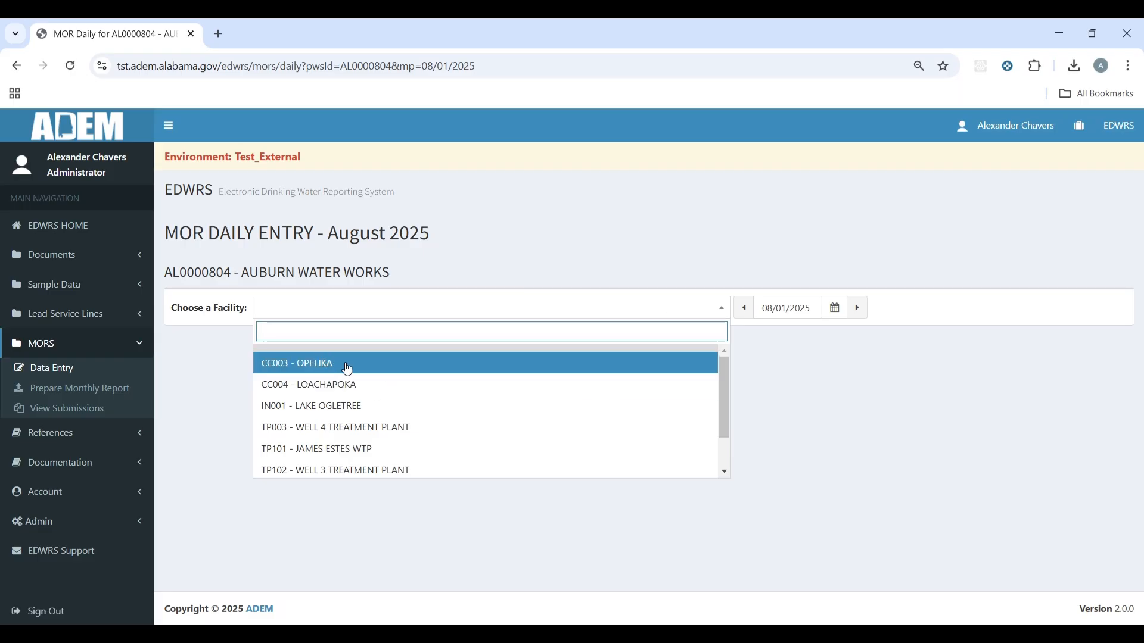
pyautogui.click(348, 369)
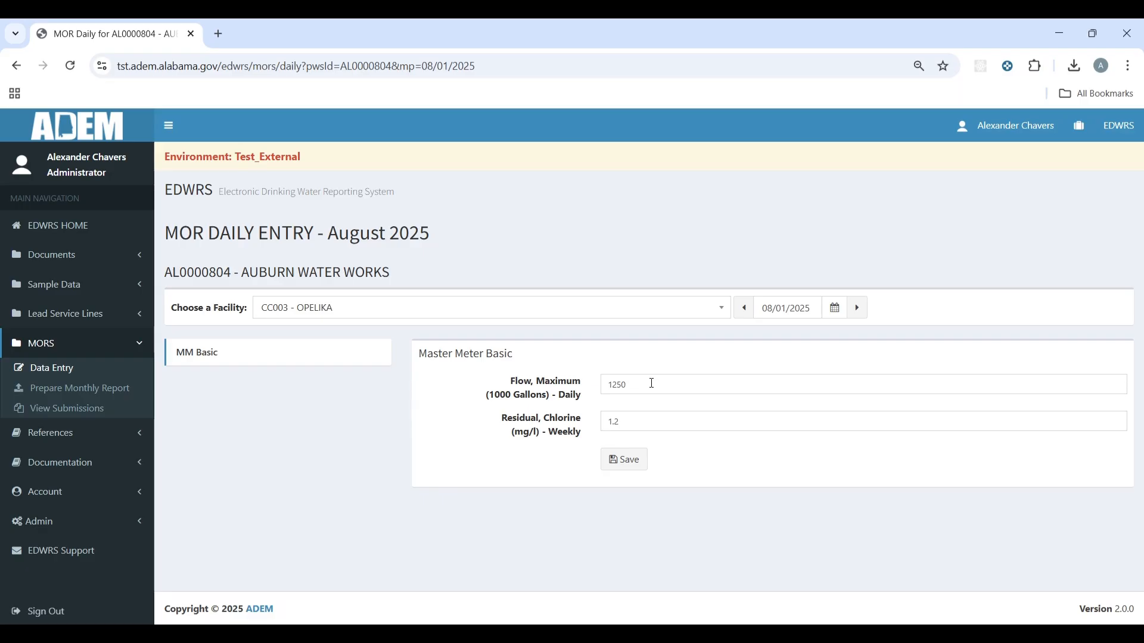
pyautogui.click(624, 460)
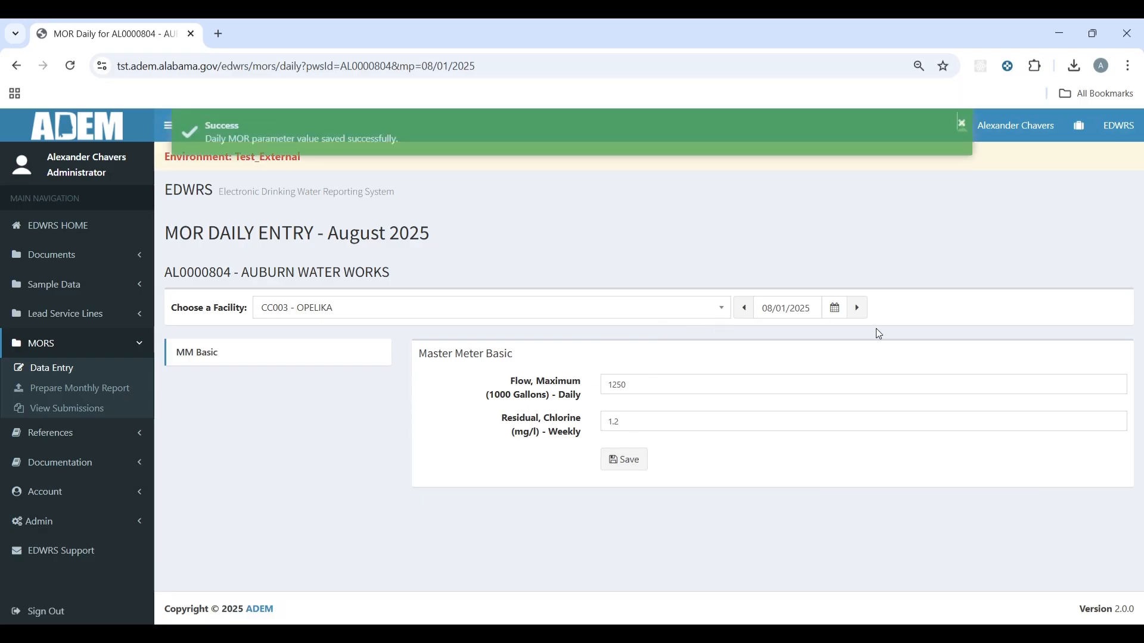
pyautogui.click(812, 310)
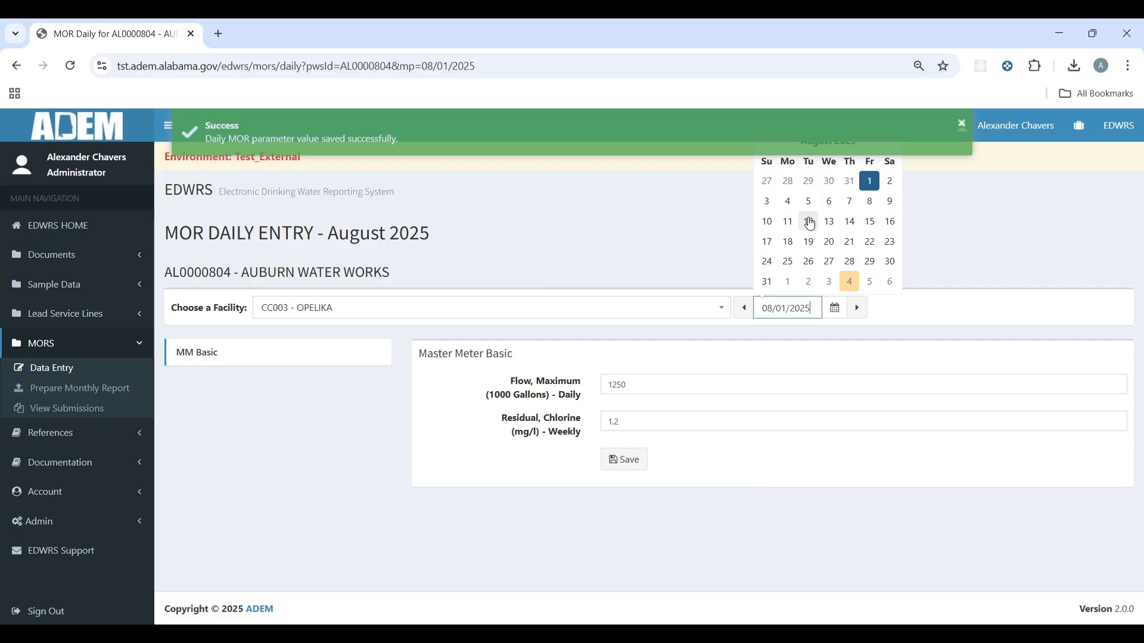
# Step: View the August 1 entries for Lake Ogletree, Well 4 Treatment Plant, then James Estes WTP
pyautogui.click(283, 312)
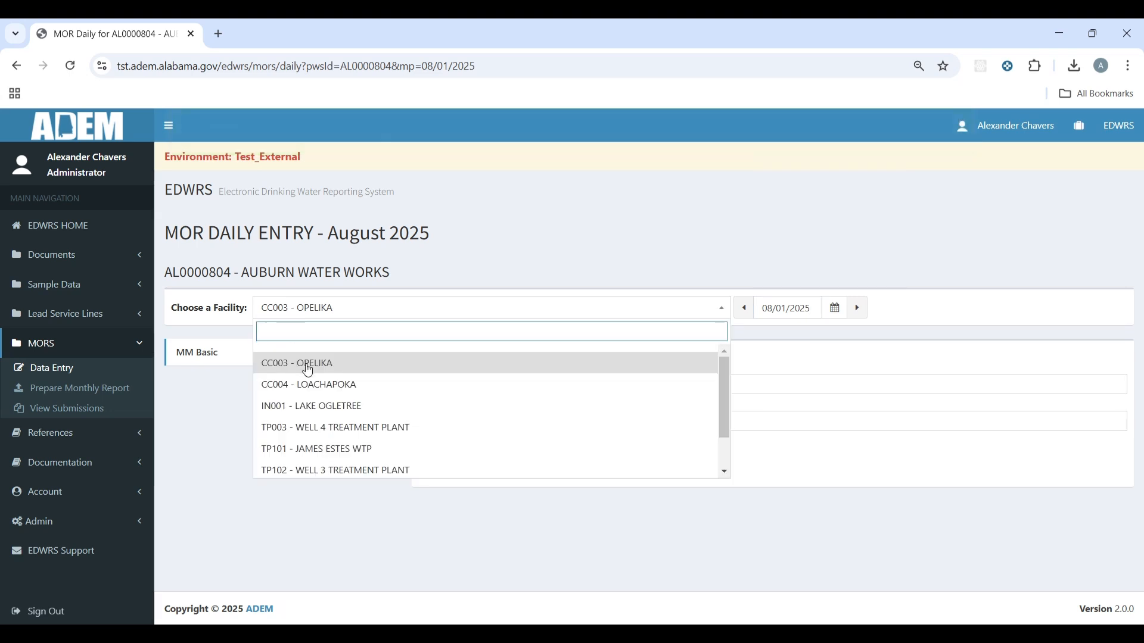
pyautogui.click(315, 406)
pyautogui.click(368, 316)
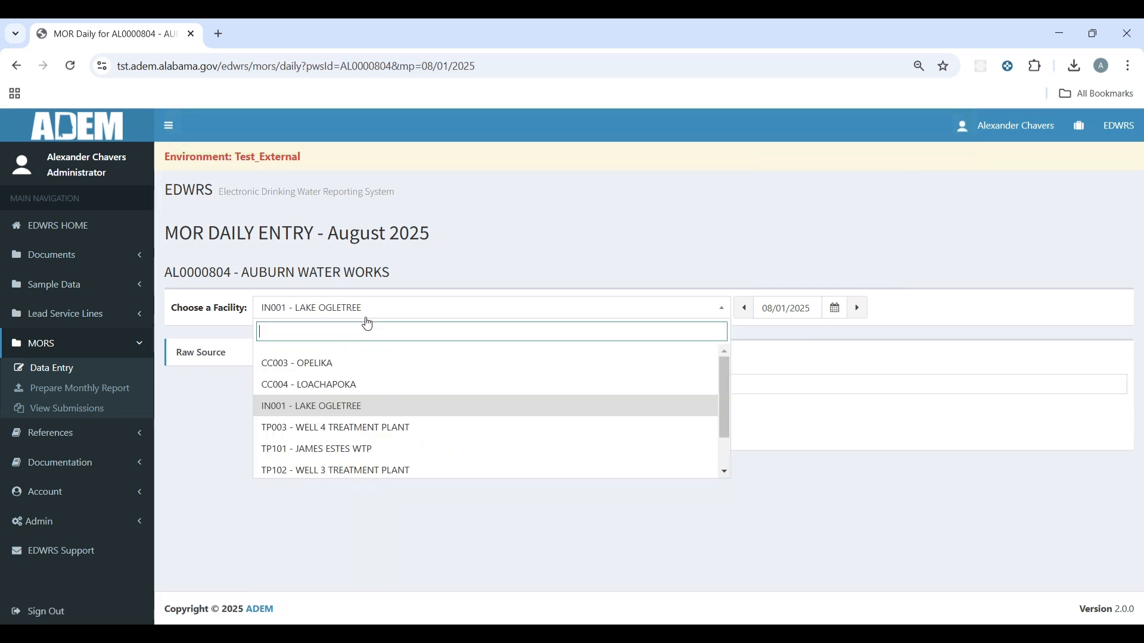
pyautogui.click(351, 427)
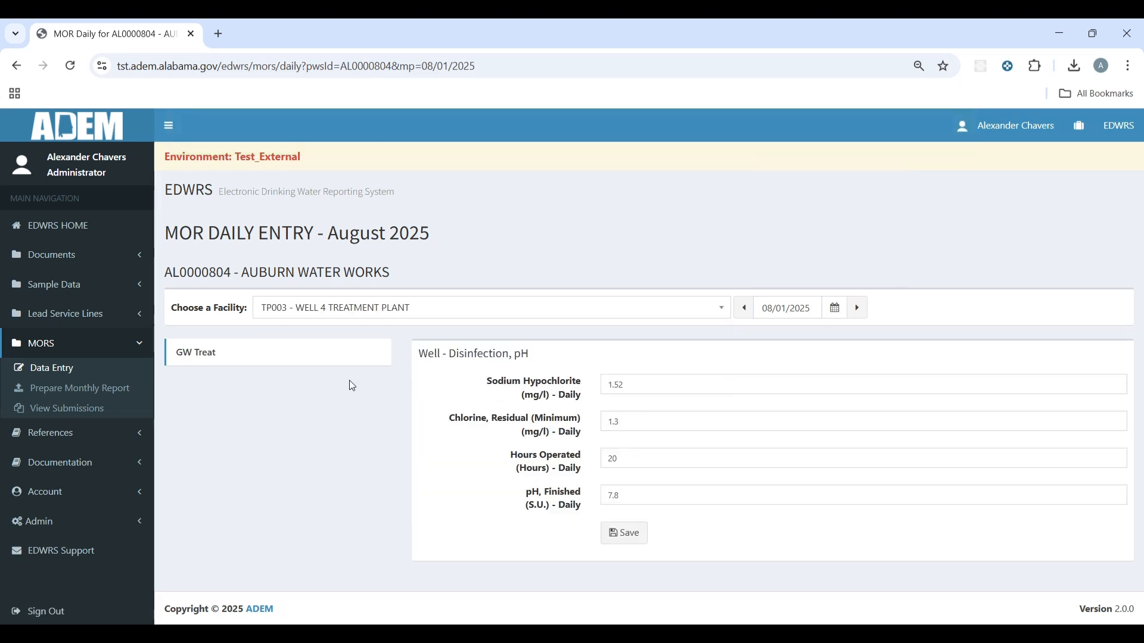
pyautogui.click(362, 319)
pyautogui.click(349, 450)
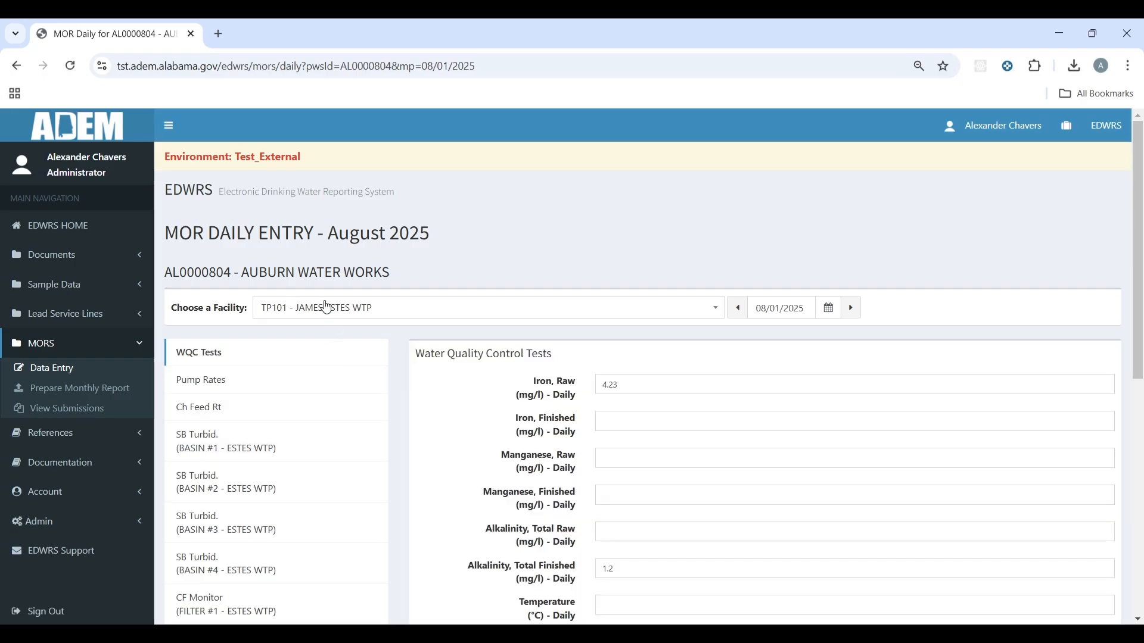
pyautogui.scroll(-3, 345, 316)
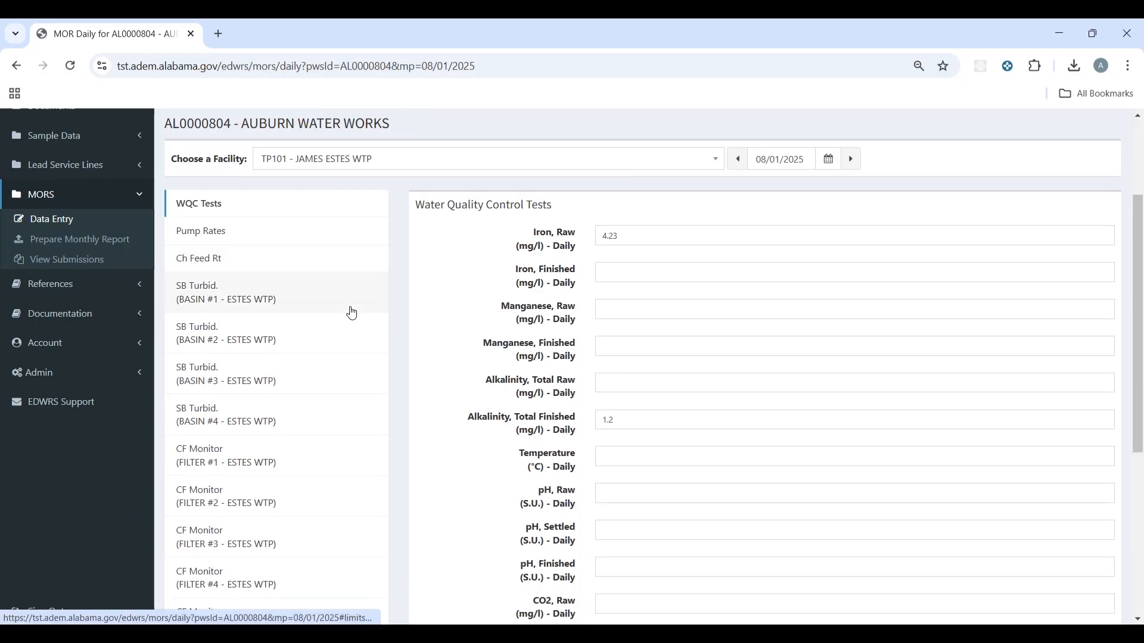
pyautogui.scroll(-6, 378, 194)
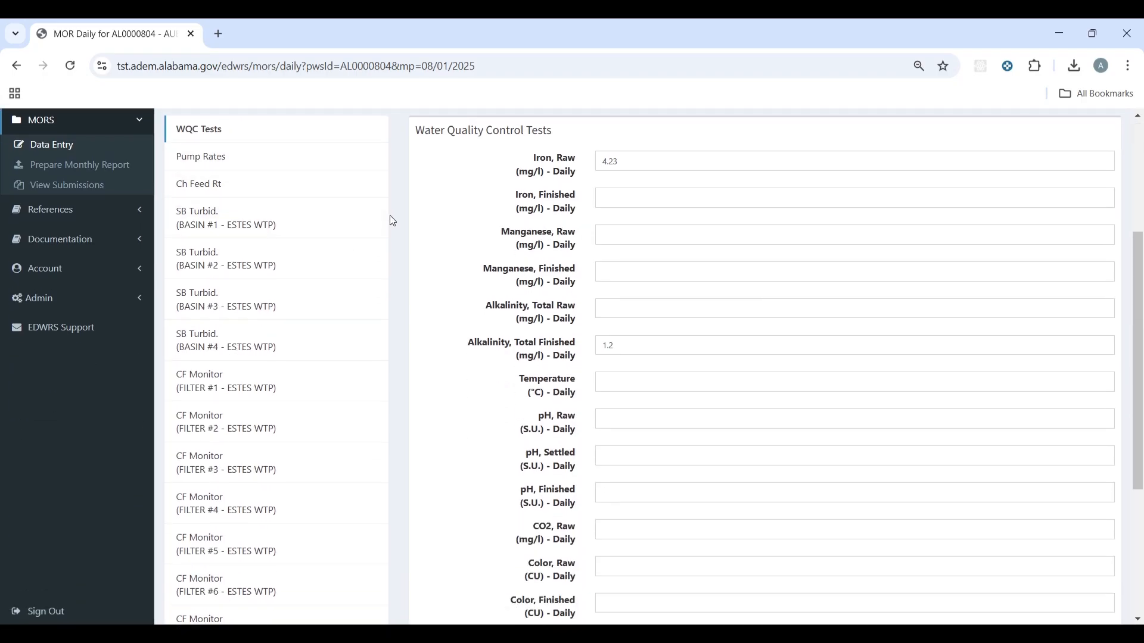
pyautogui.scroll(5, 322, 453)
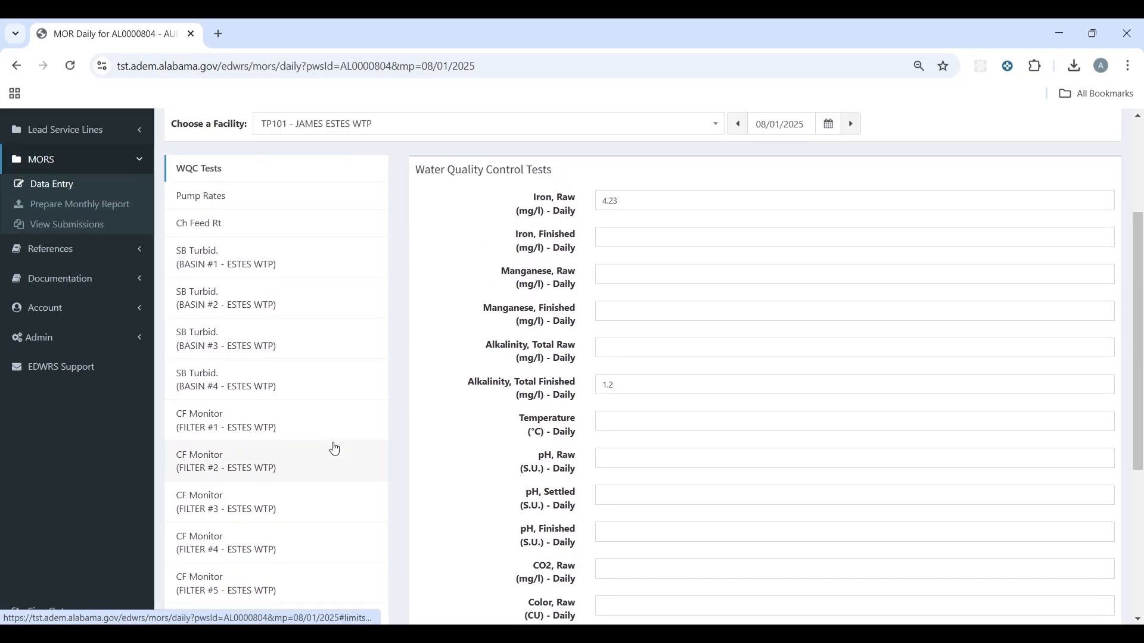
# Step: Review James Estes WTP's pumping rates, chemical feeds and settled turbidity for Basins #1–#4
pyautogui.click(252, 231)
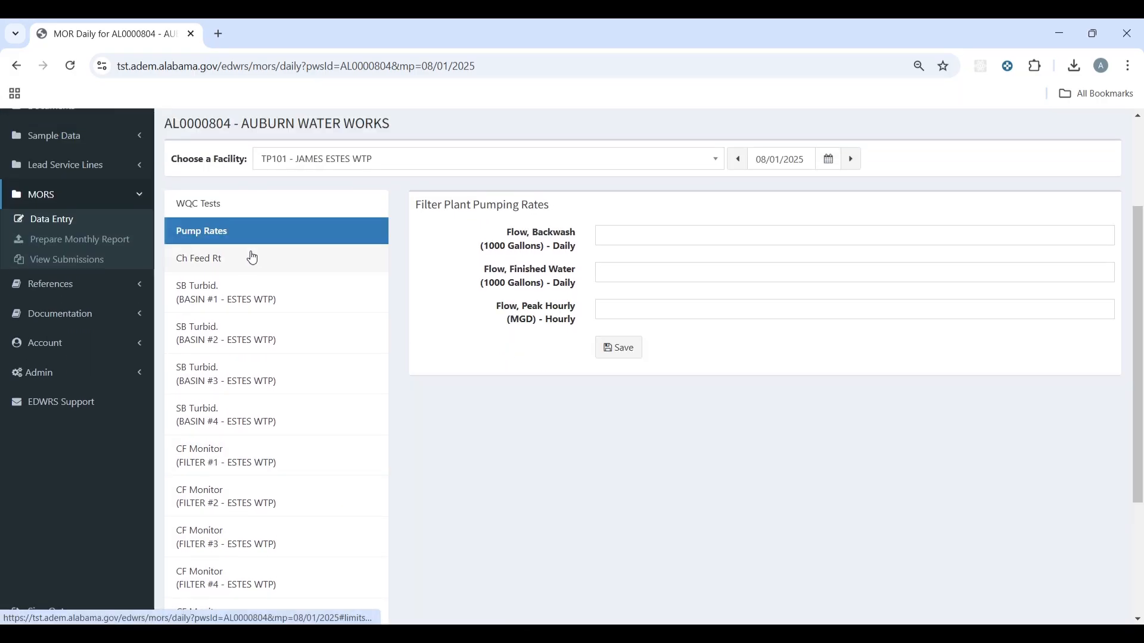
pyautogui.click(255, 258)
pyautogui.click(268, 289)
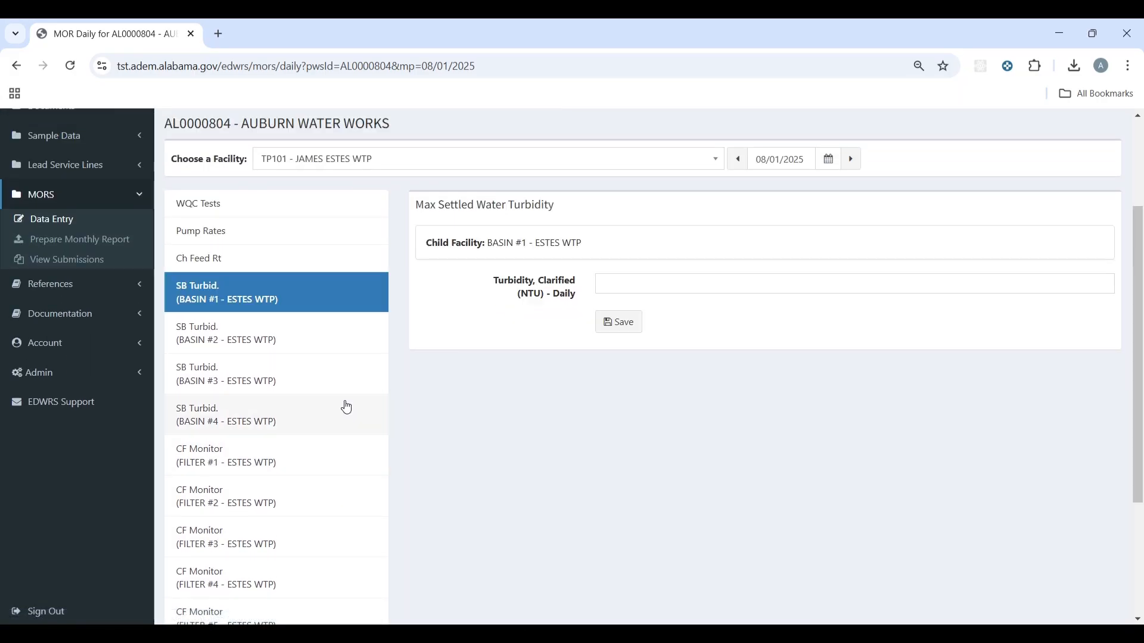
pyautogui.click(274, 341)
pyautogui.click(250, 381)
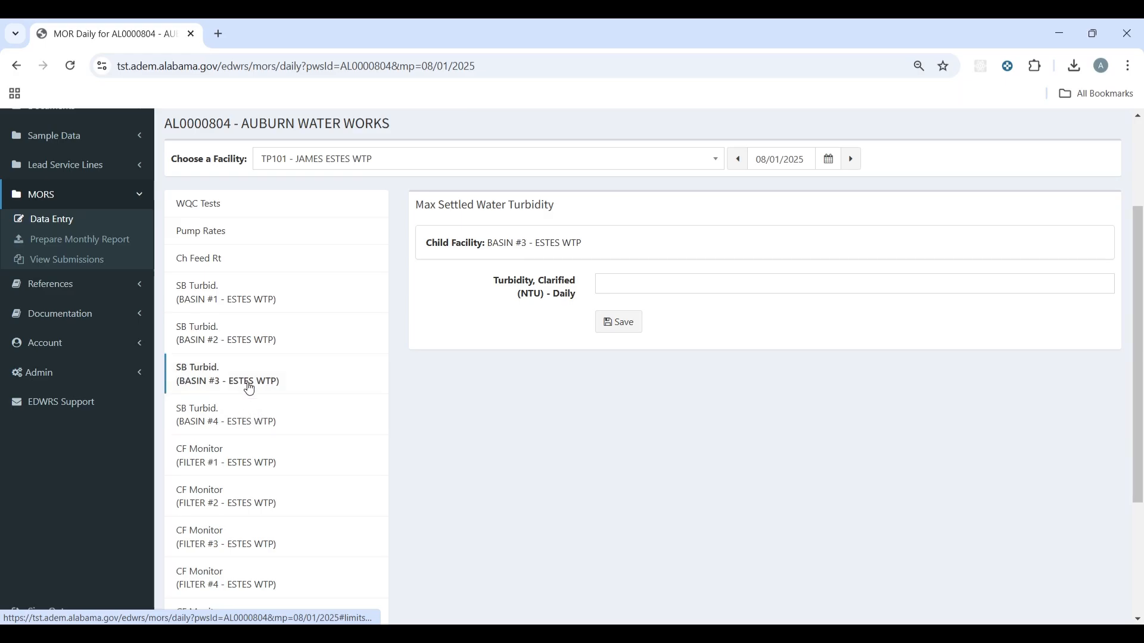
pyautogui.click(244, 416)
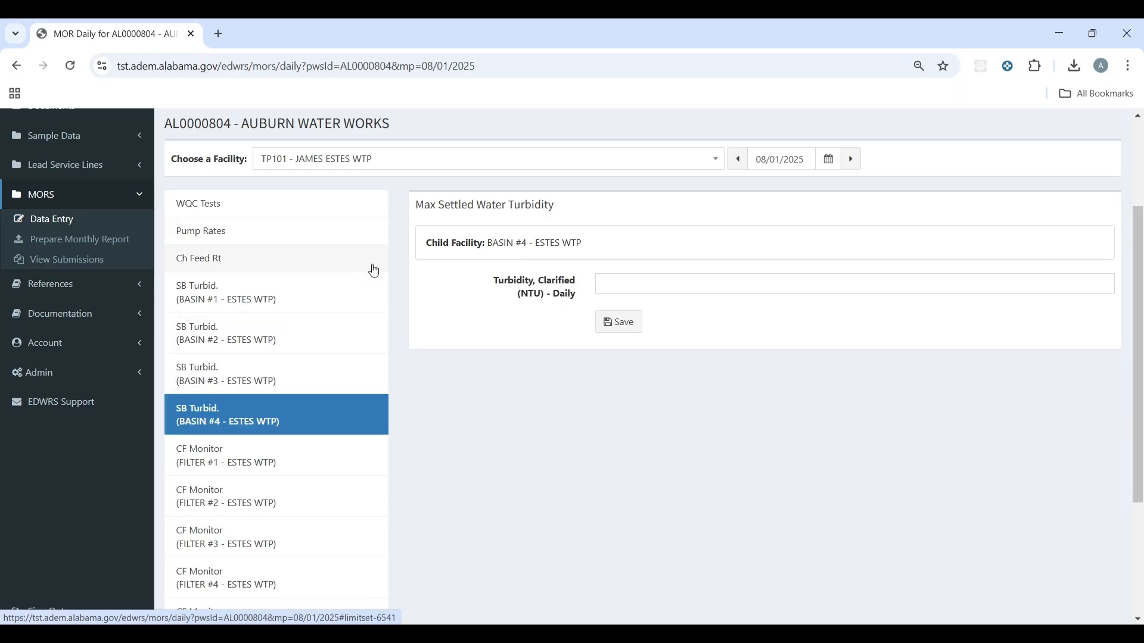
pyautogui.scroll(3, 357, 268)
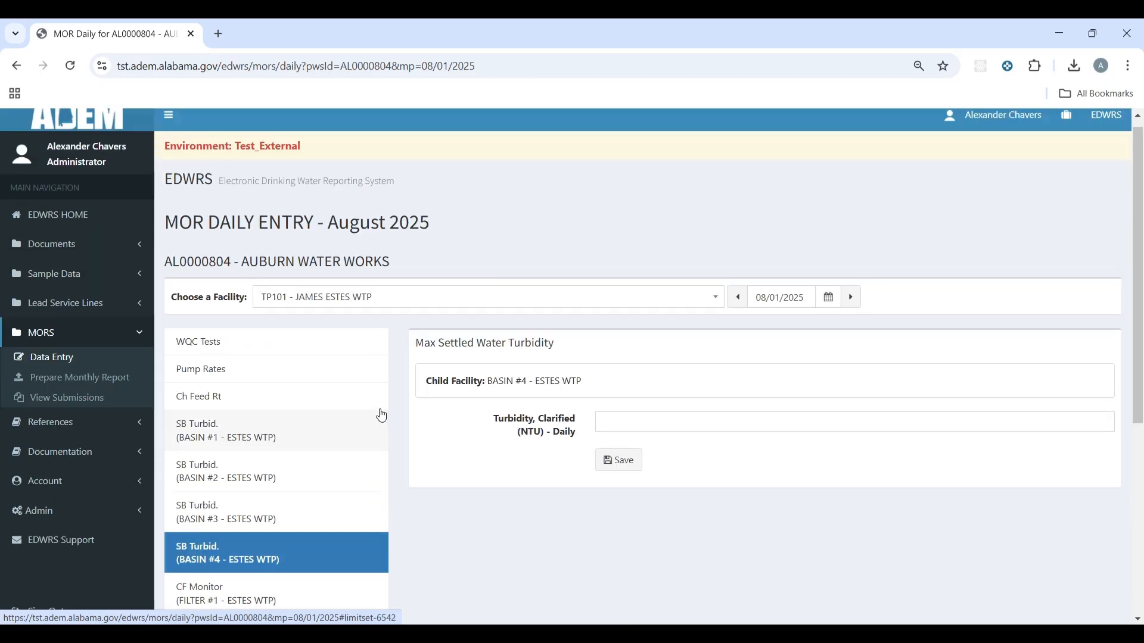
pyautogui.click(397, 312)
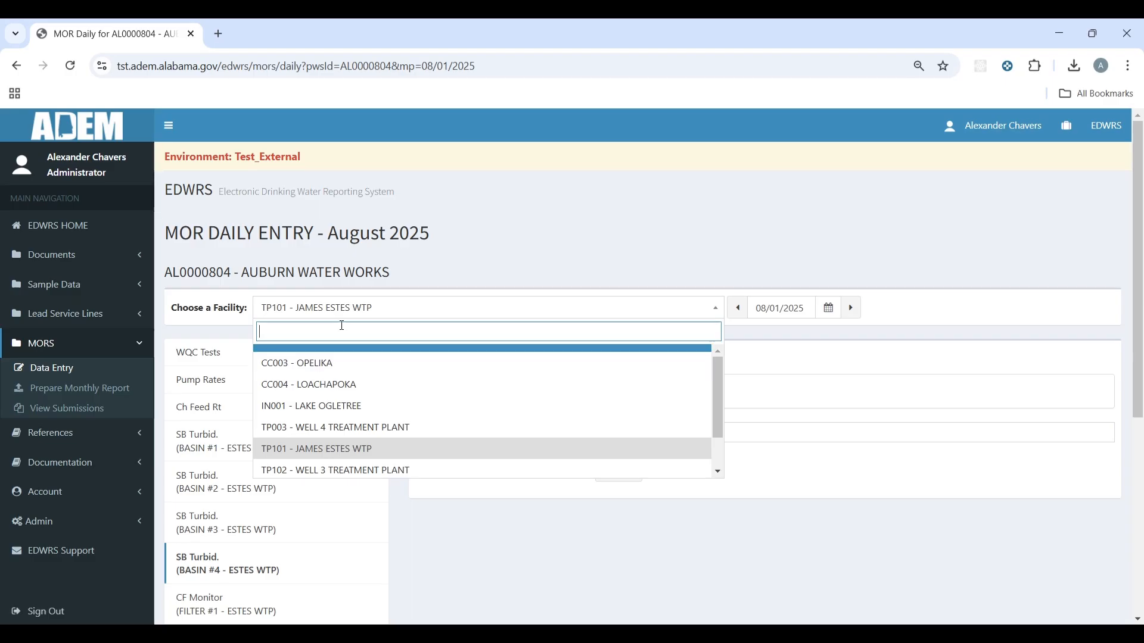
pyautogui.click(505, 255)
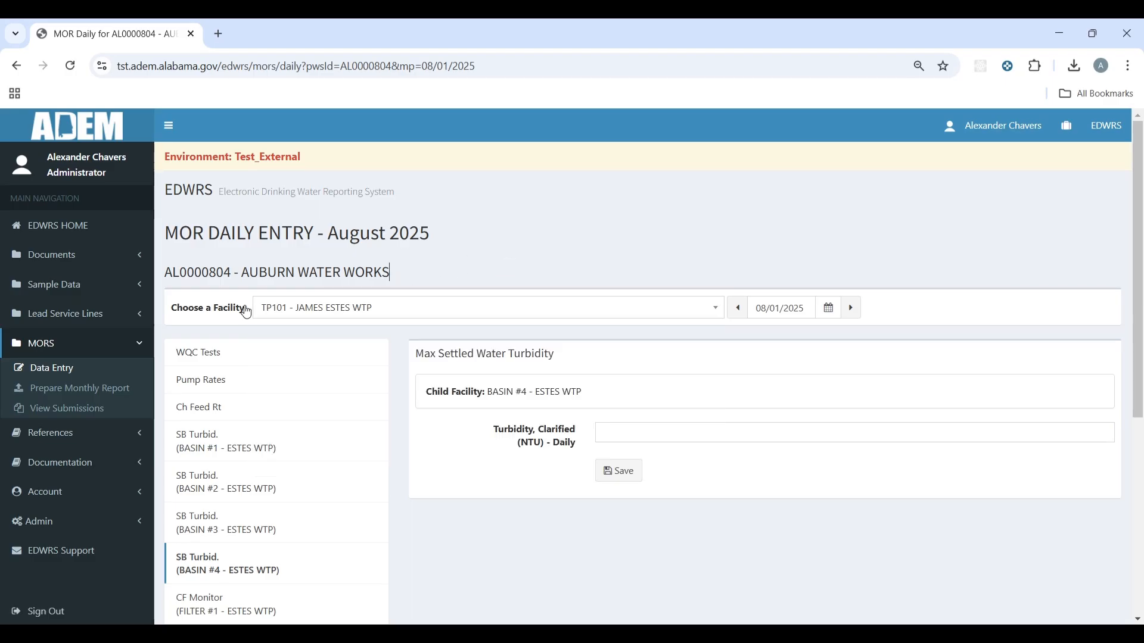
# Step: Go from the portal home through MORS to Prepare Monthly Report
pyautogui.click(66, 380)
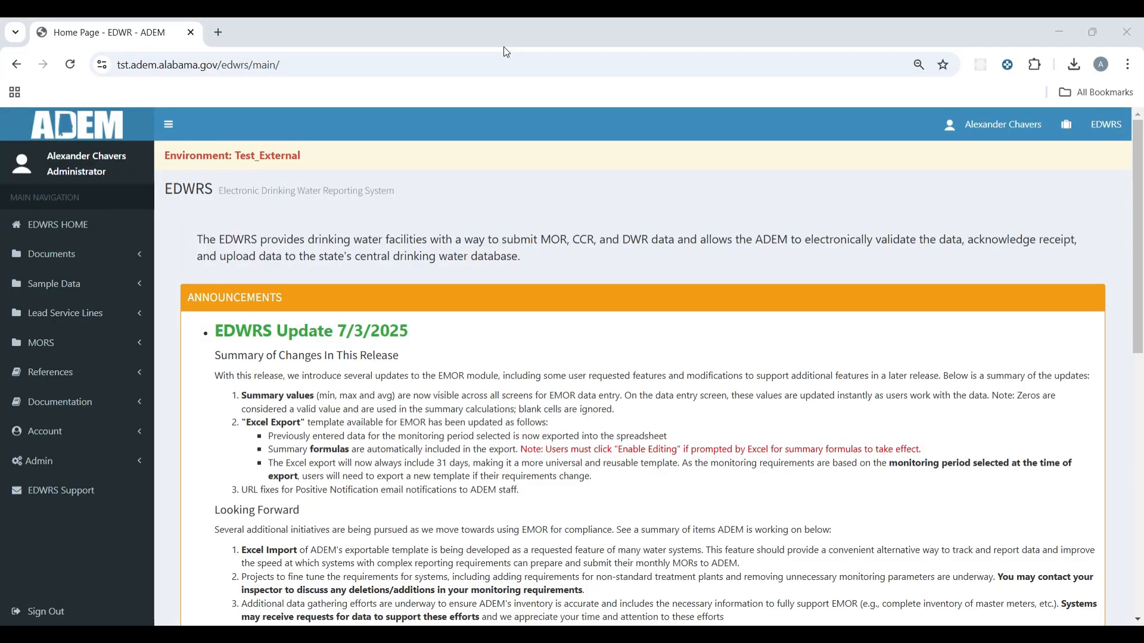
pyautogui.click(126, 351)
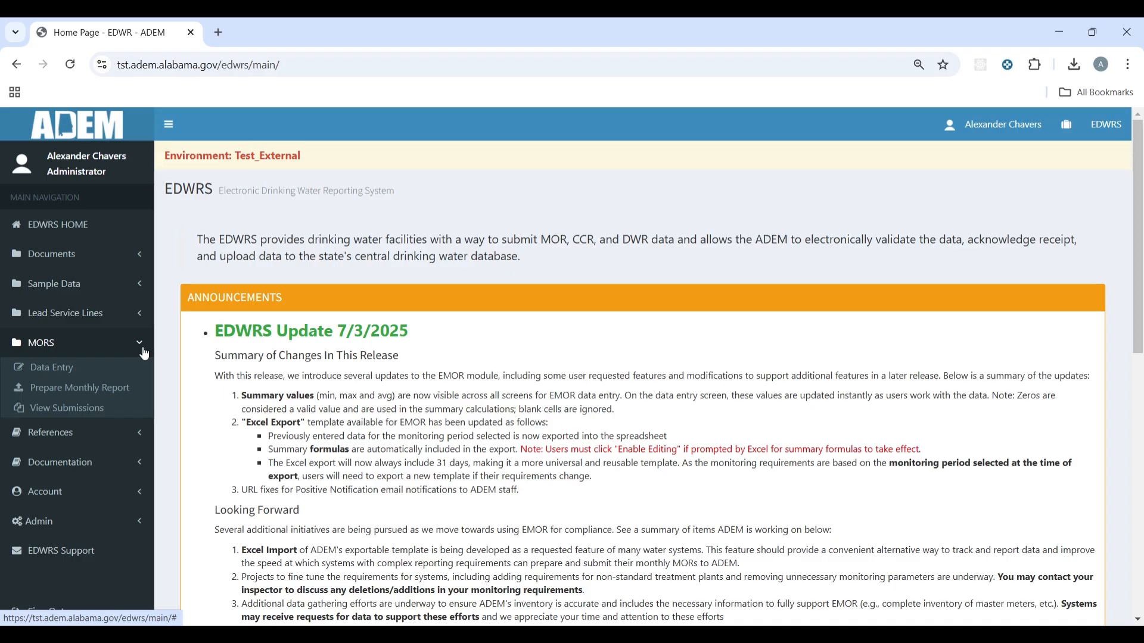
pyautogui.click(103, 389)
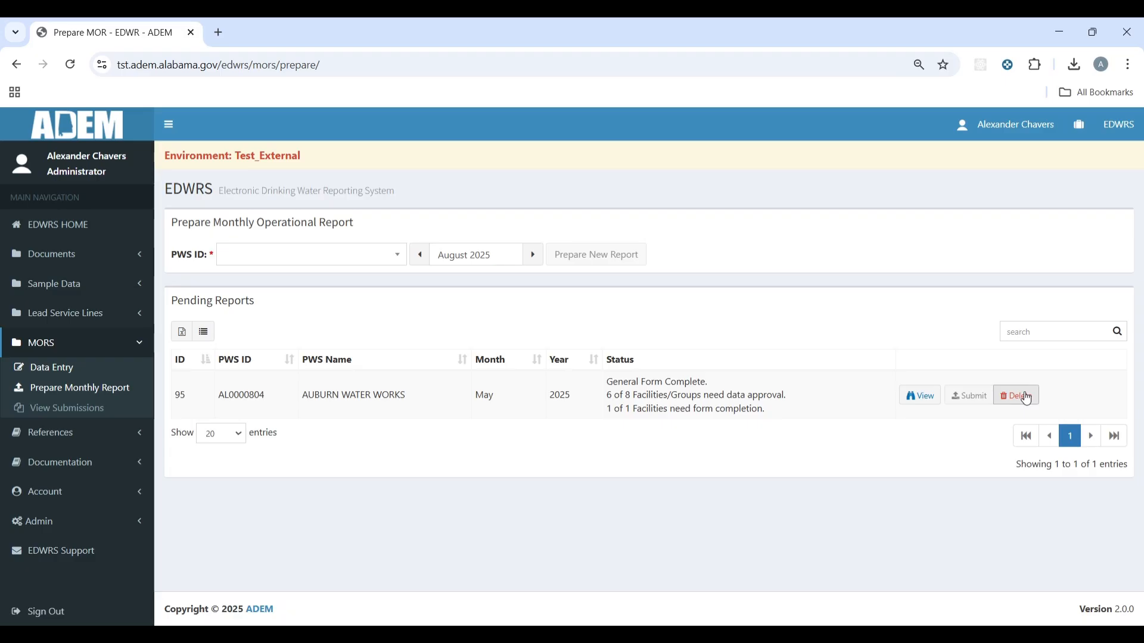
# Step: Set the report to AUBURN WATER WORKS - AL0000804 for August 2025
pyautogui.click(386, 254)
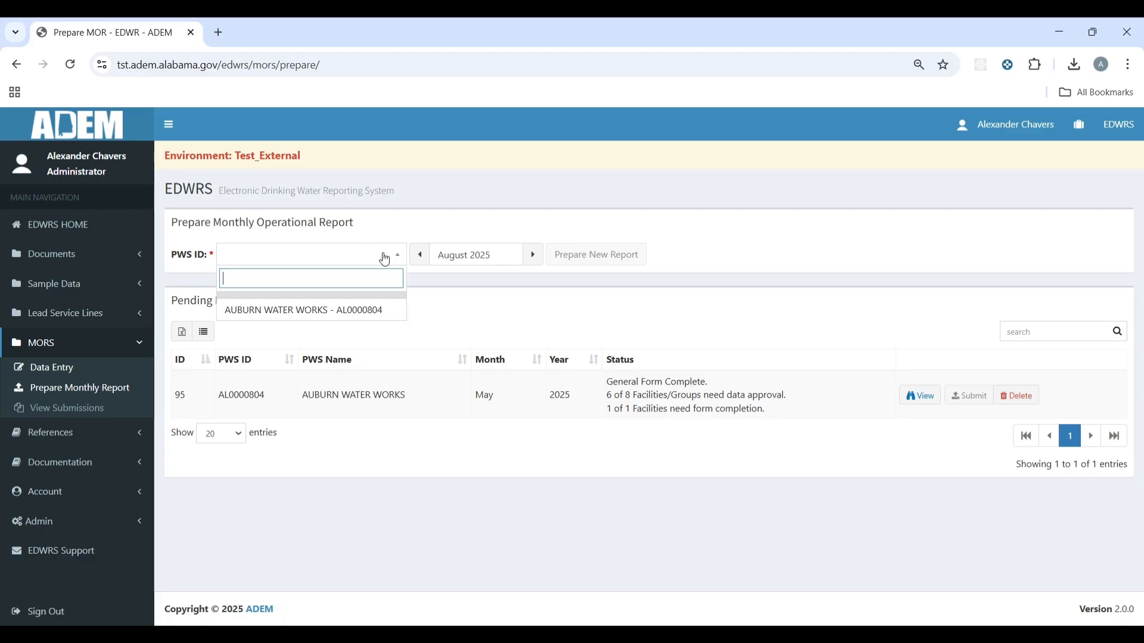
pyautogui.click(327, 308)
pyautogui.click(513, 253)
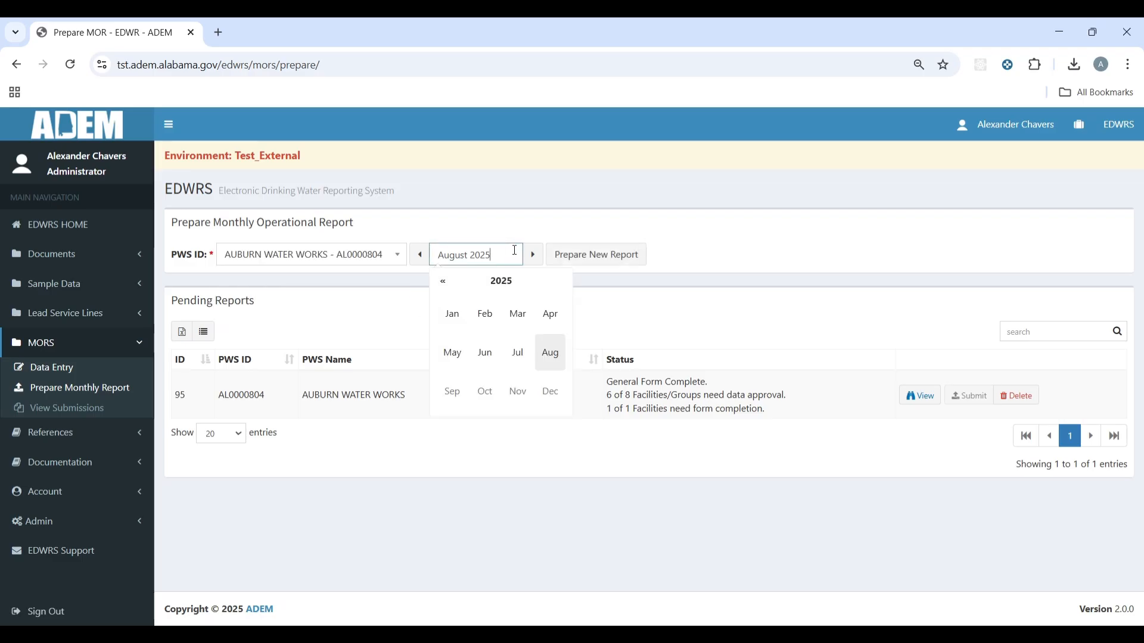
pyautogui.click(545, 198)
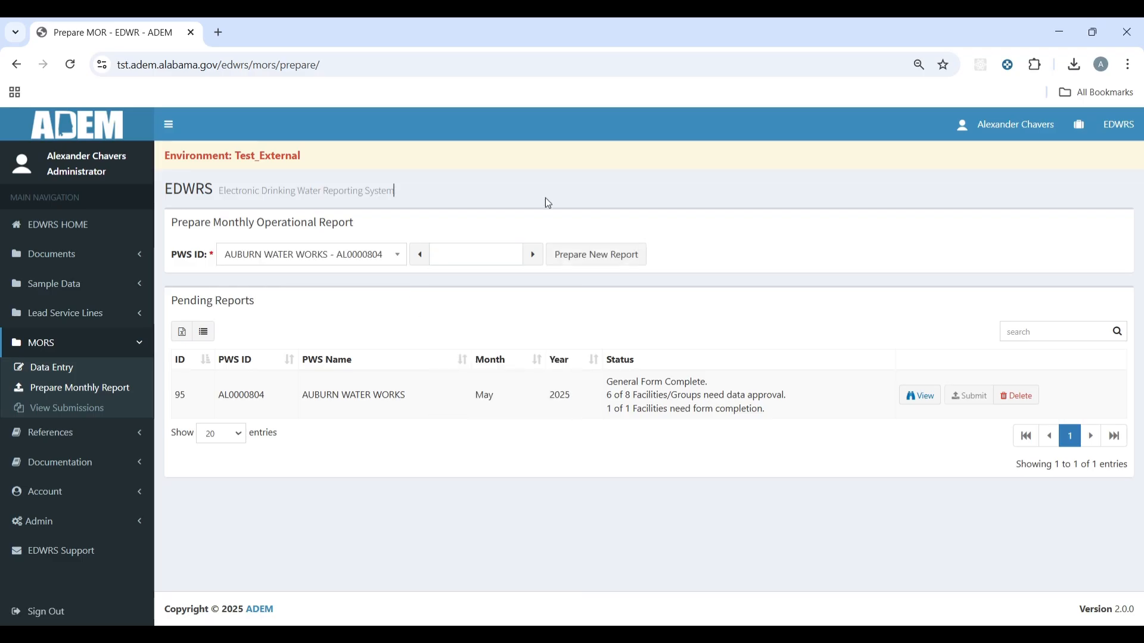
pyautogui.click(463, 255)
pyautogui.click(548, 353)
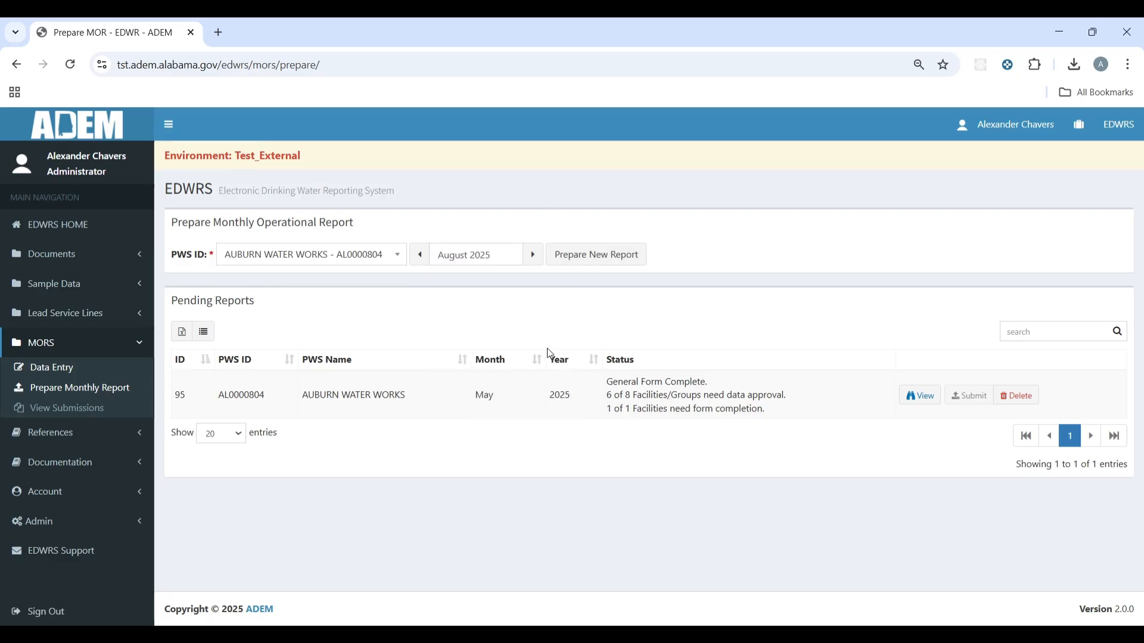
# Step: Create the August 2025 report (ID 98) and return to the Pending Reports list
pyautogui.click(617, 260)
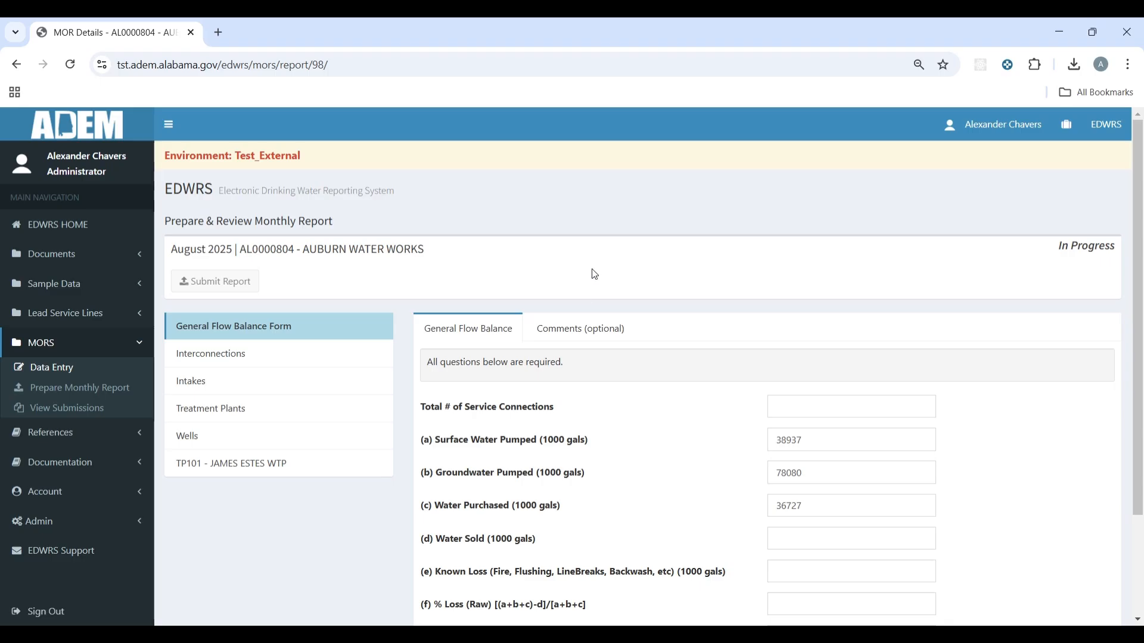
pyautogui.click(84, 396)
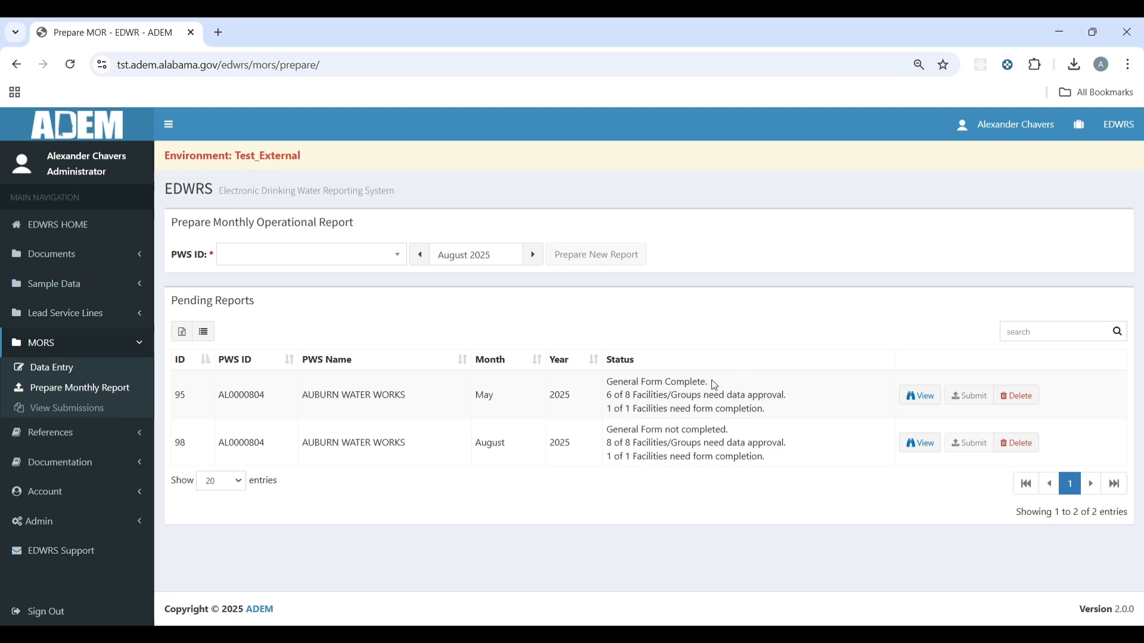
# Step: Delete the pending May 2025 report (ID 95), confirming the deletion
pyautogui.click(1022, 405)
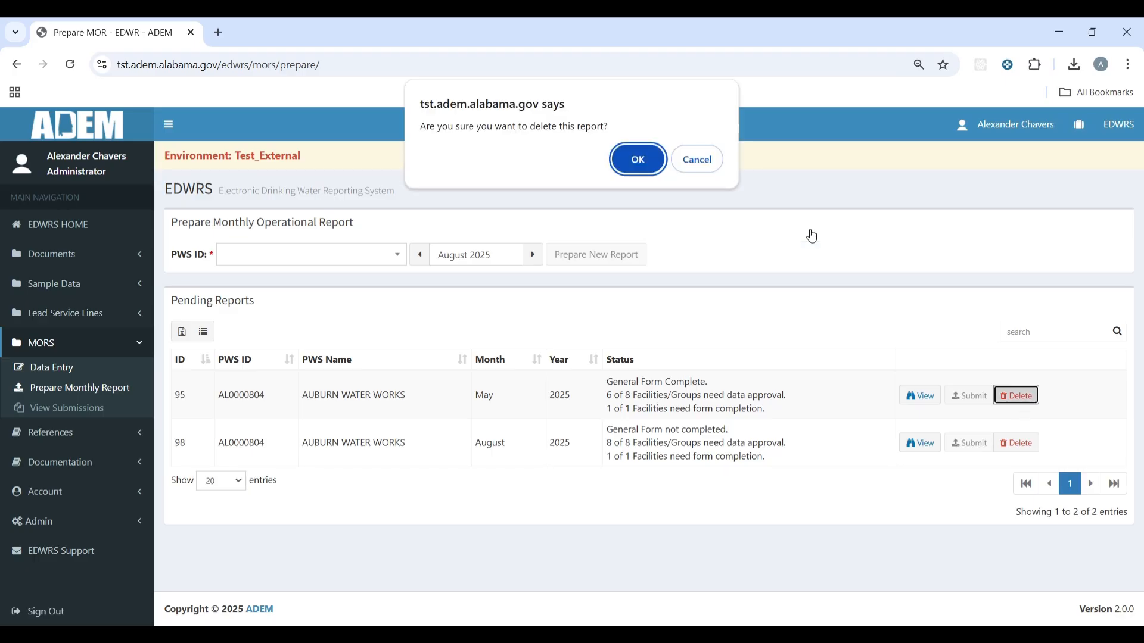
pyautogui.click(615, 154)
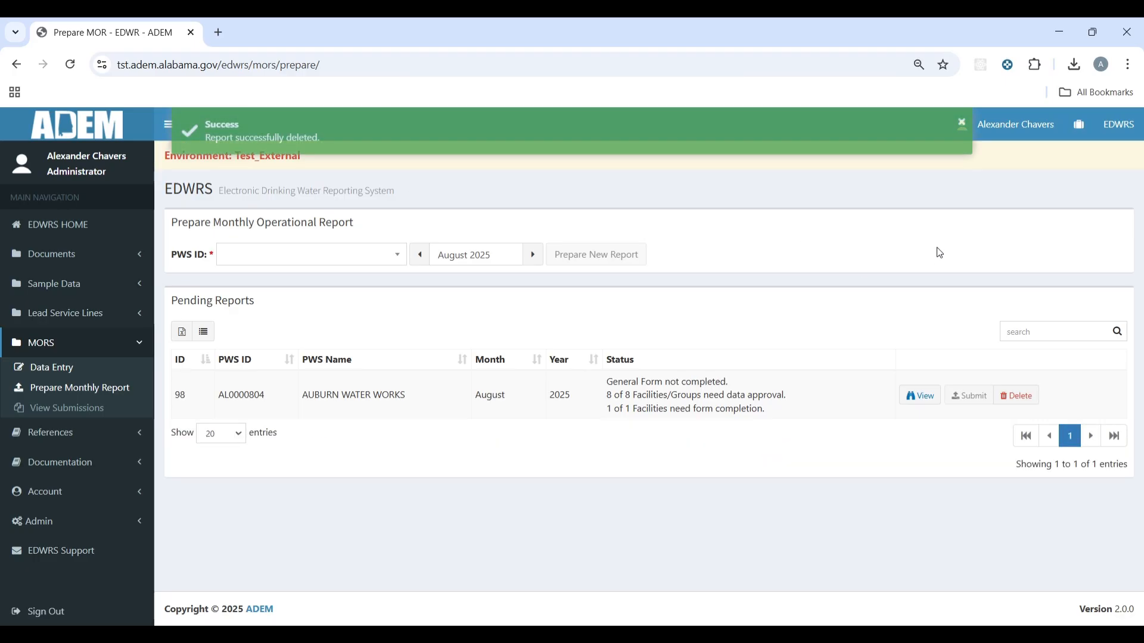
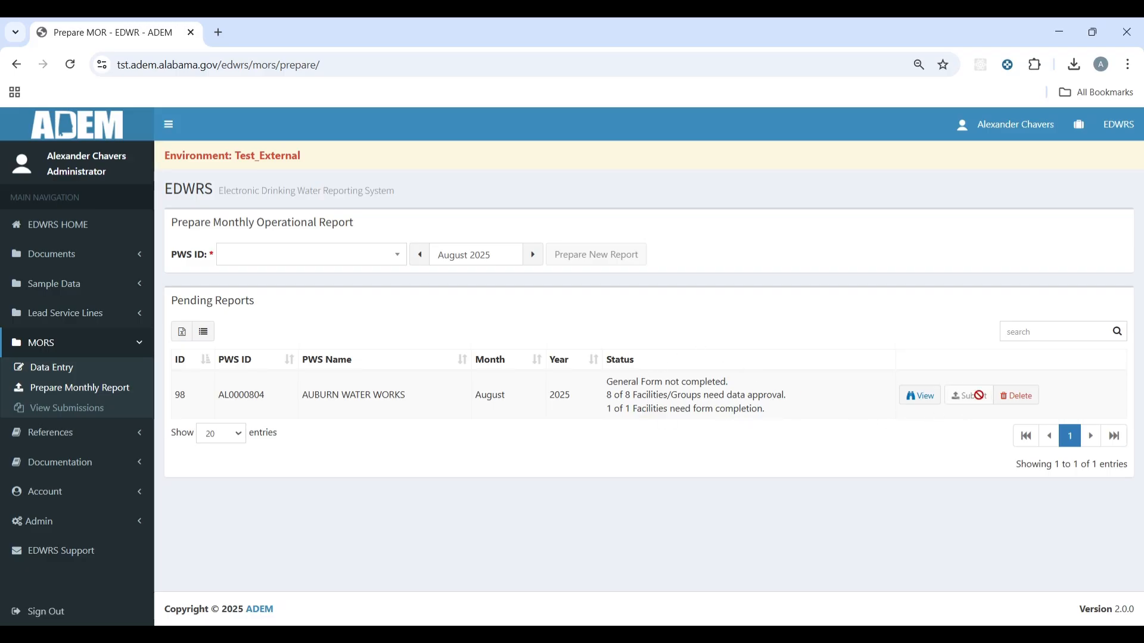
# Step: Open the pending August 2025 AUBURN WATER WORKS report from the Pending Reports table
pyautogui.click(927, 398)
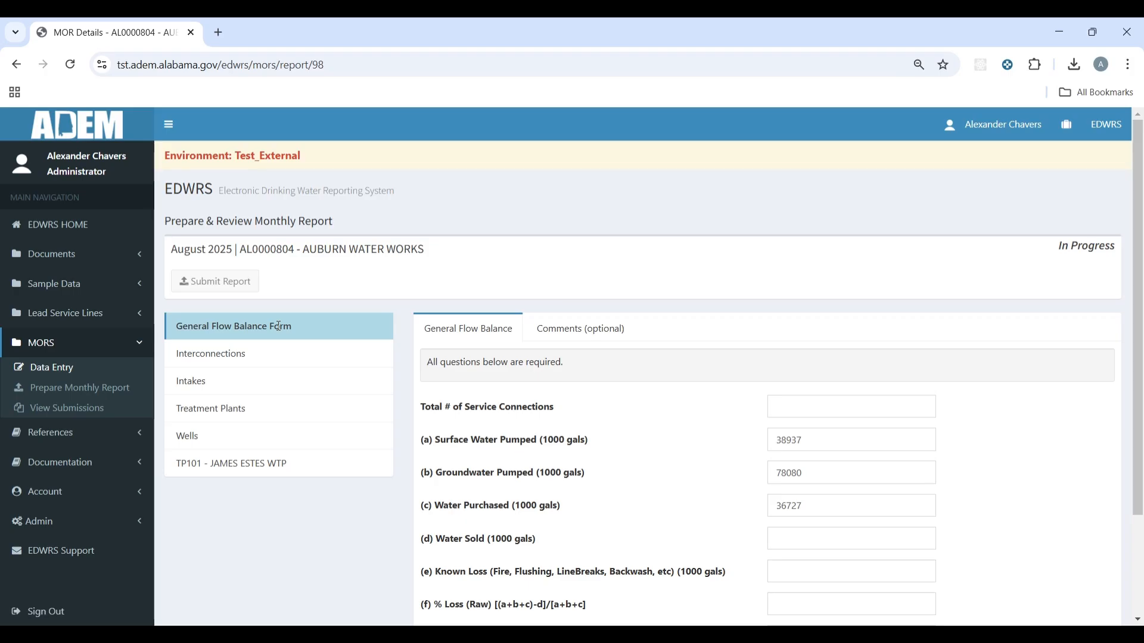
pyautogui.click(268, 365)
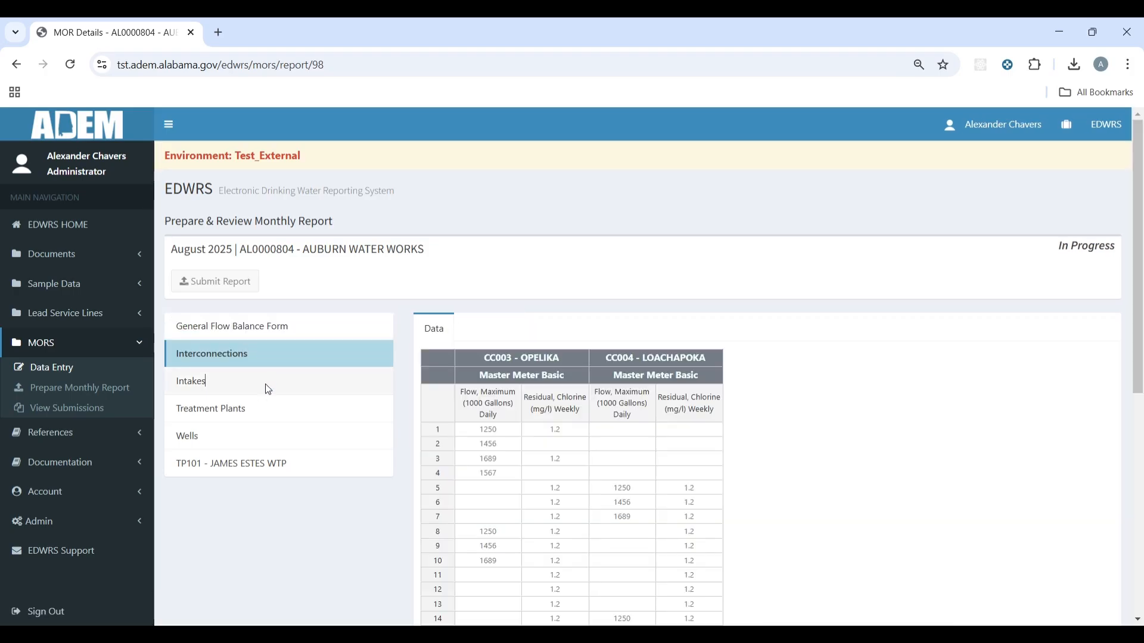
pyautogui.click(266, 384)
pyautogui.click(256, 411)
pyautogui.click(259, 437)
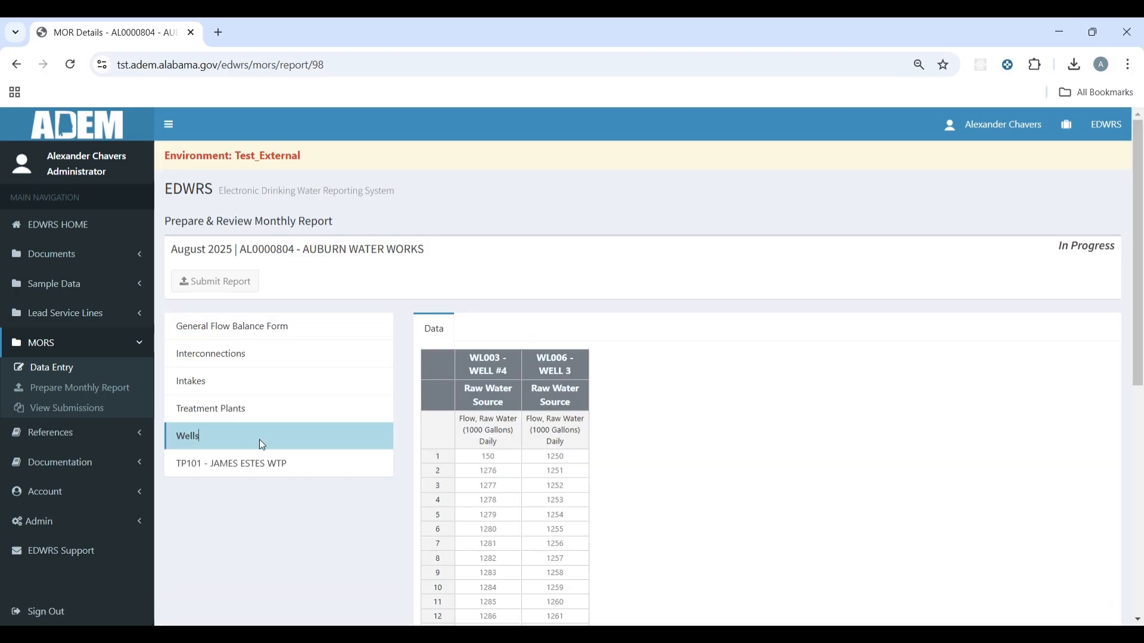
pyautogui.click(271, 467)
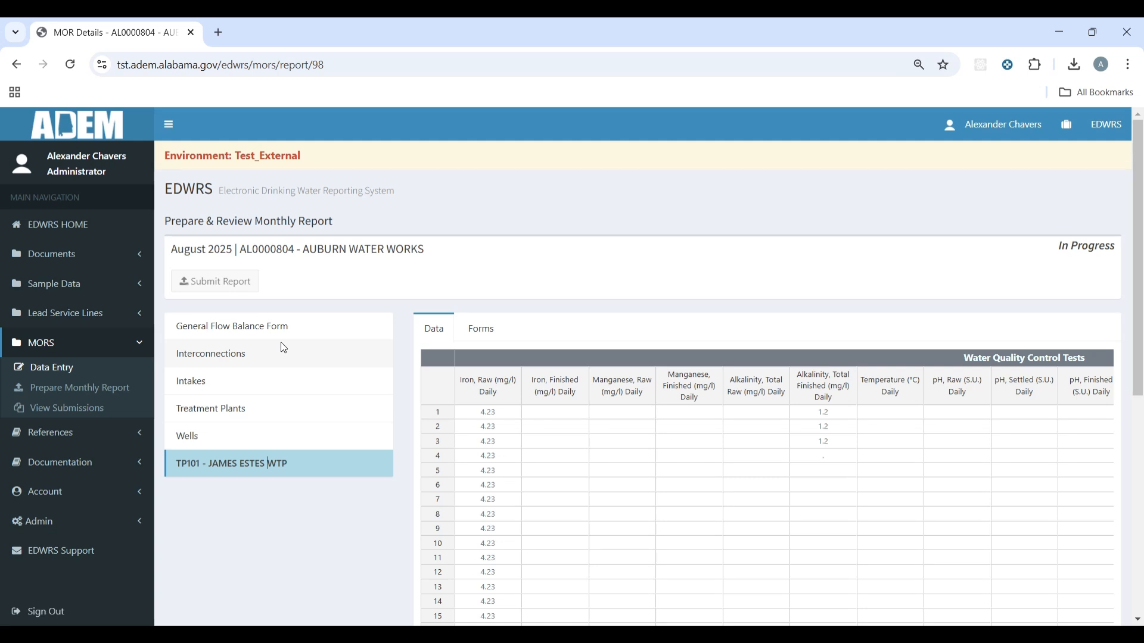
pyautogui.click(307, 328)
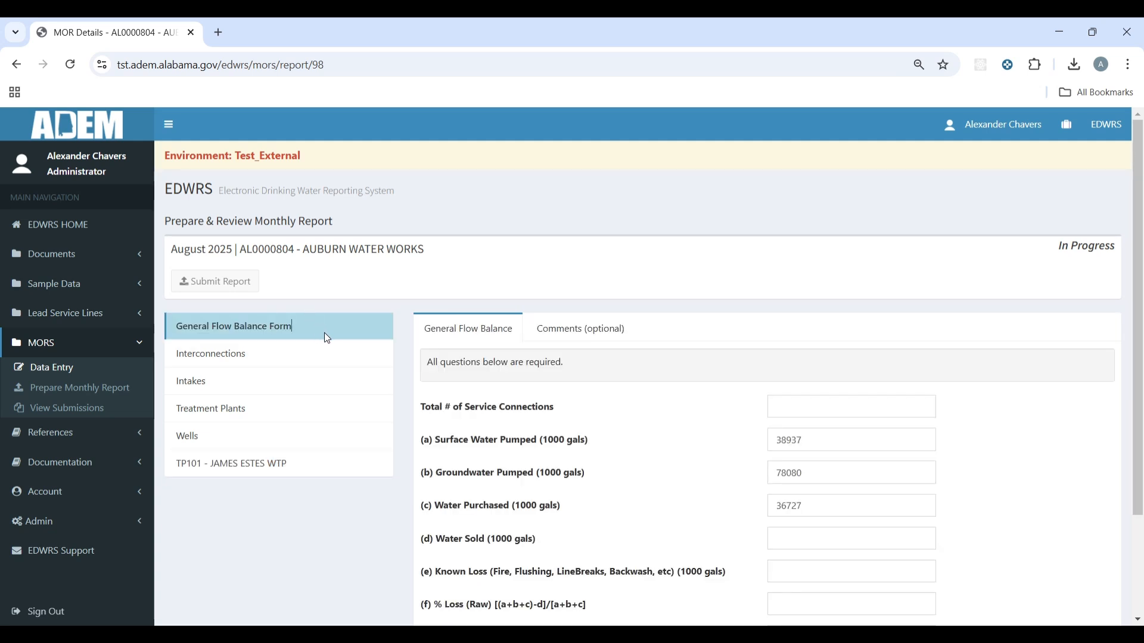
pyautogui.click(309, 356)
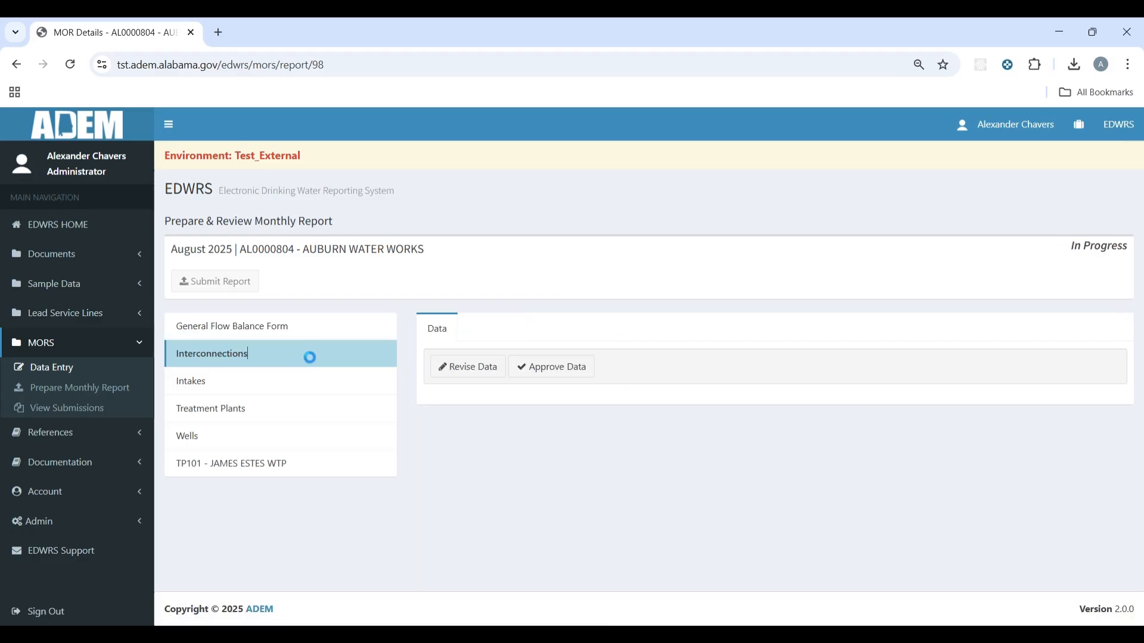
pyautogui.click(281, 327)
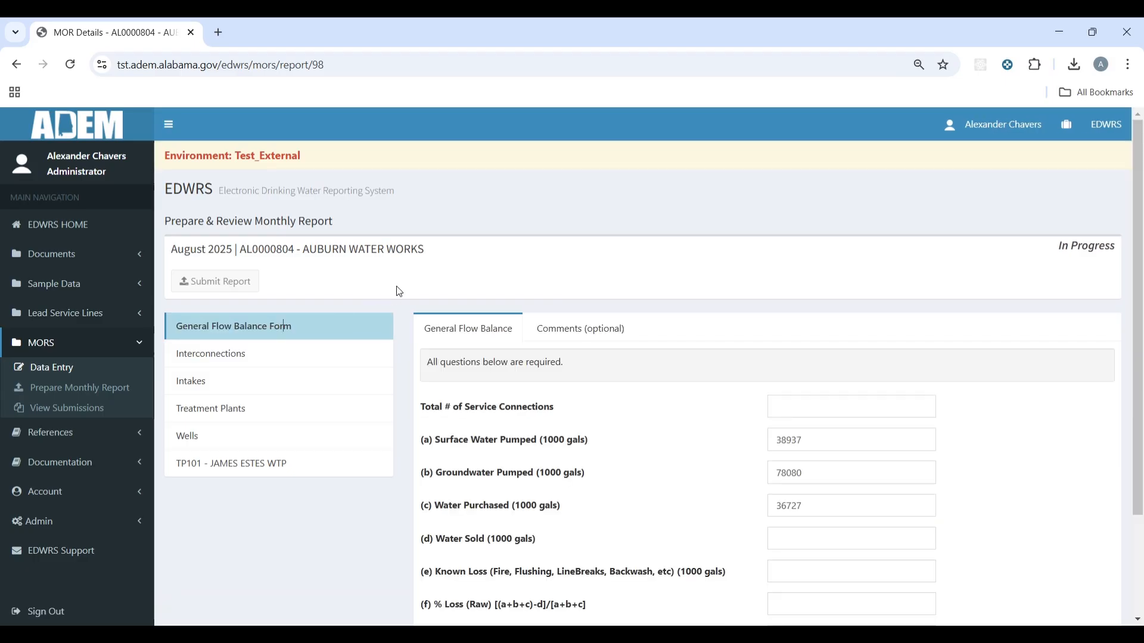
pyautogui.scroll(-3, 655, 239)
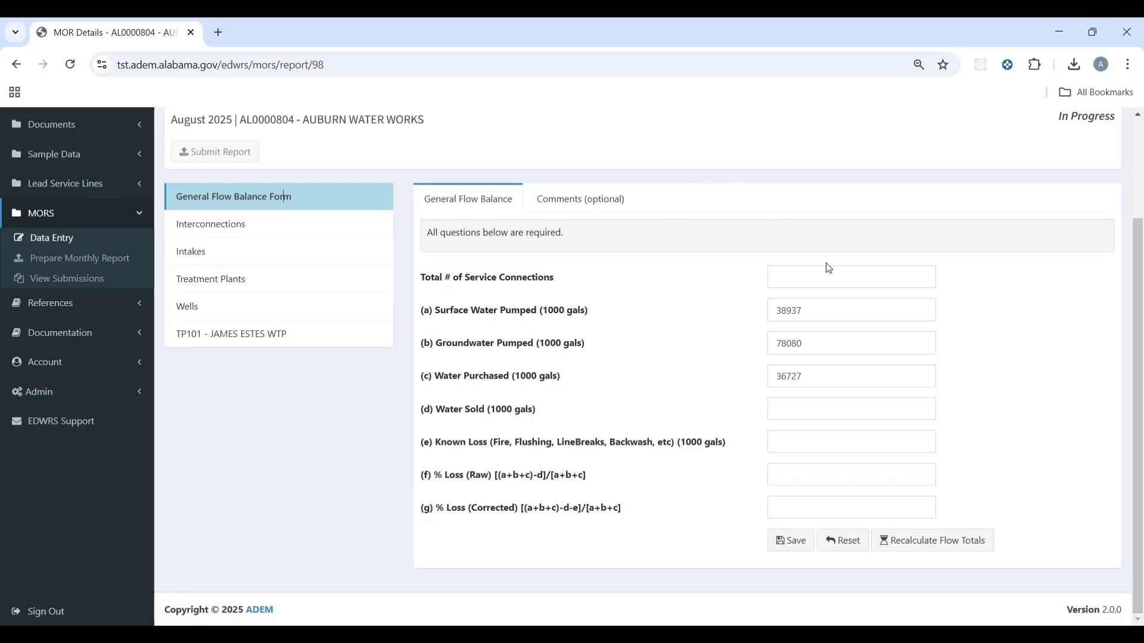
# Step: Enter 1250 service connections, 150000 water sold and 15000 known loss in the General Flow Balance
pyautogui.click(824, 275)
pyautogui.write('1250')
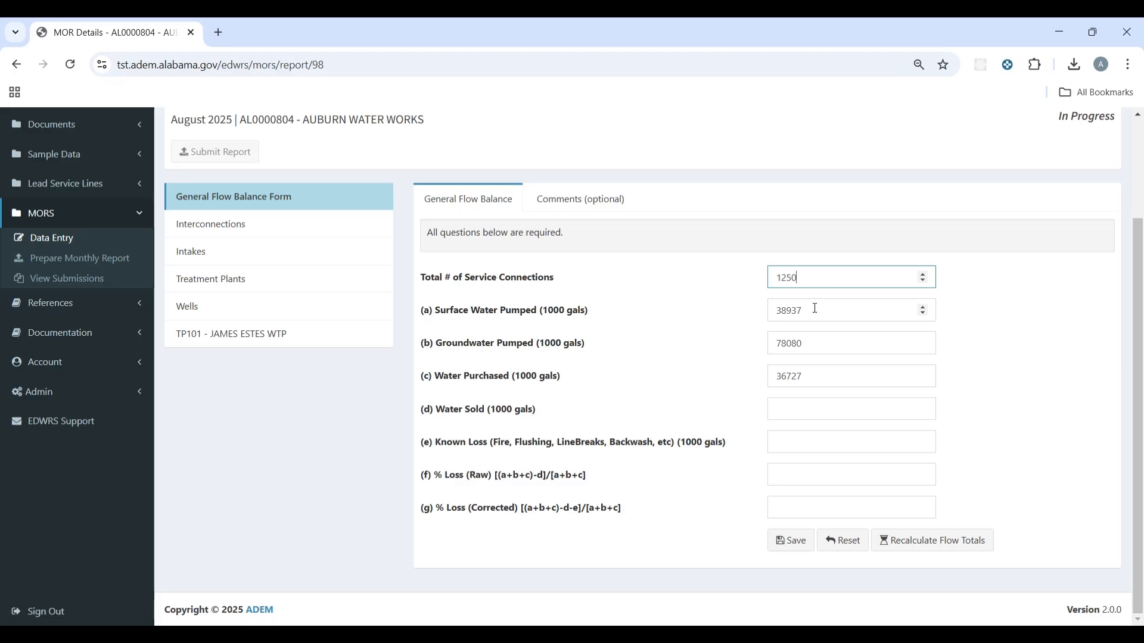
pyautogui.click(815, 309)
pyautogui.click(805, 408)
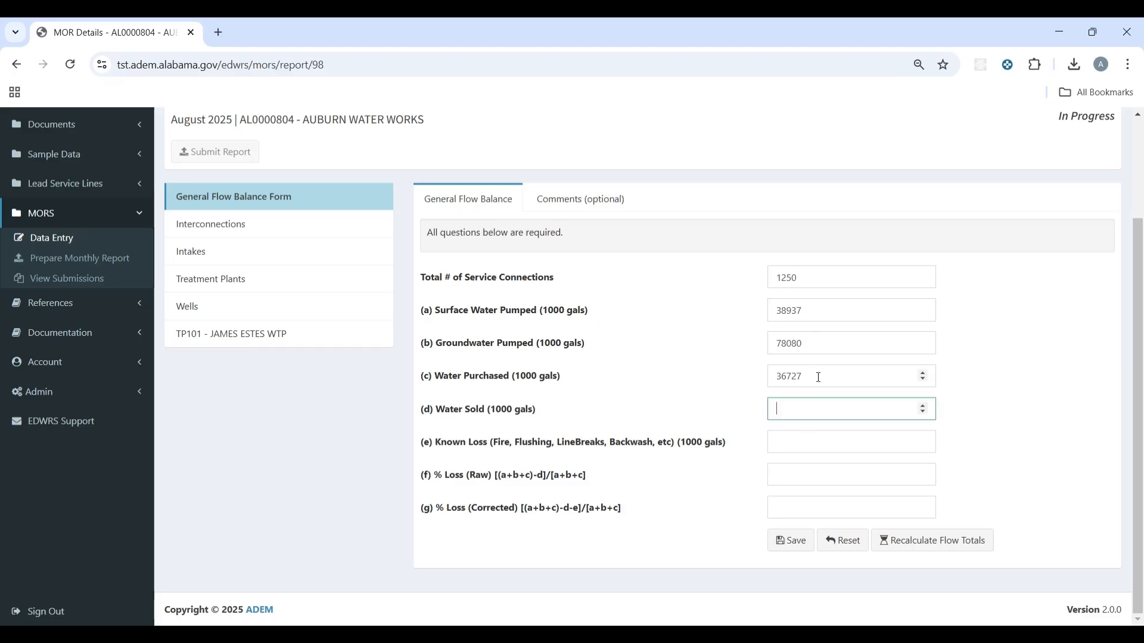
pyautogui.write('150000')
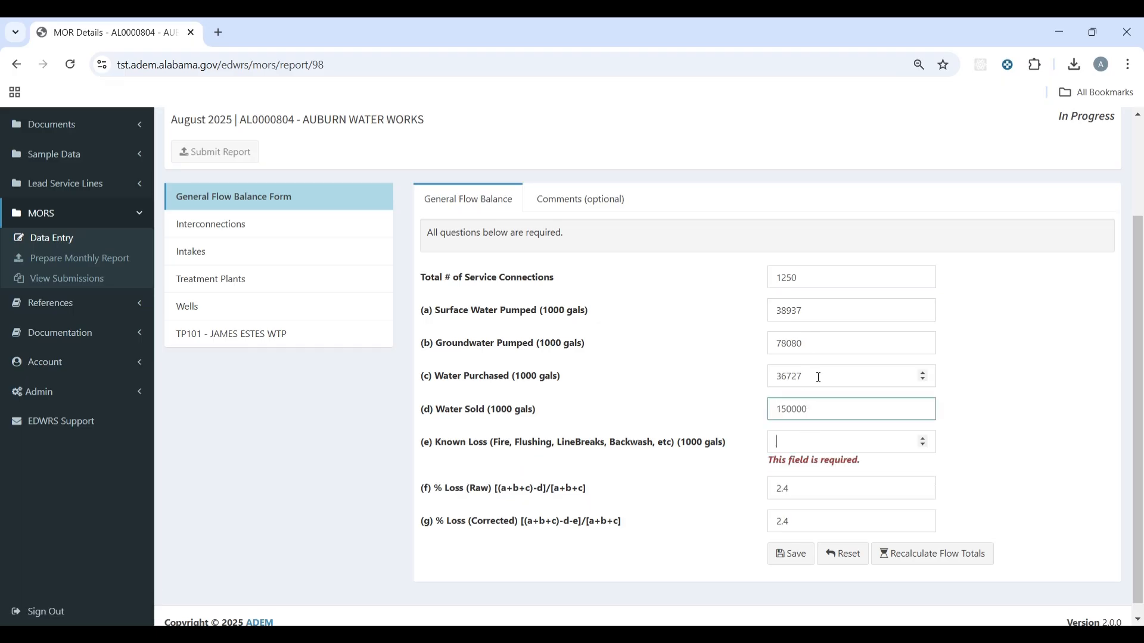
pyautogui.press('Tab')
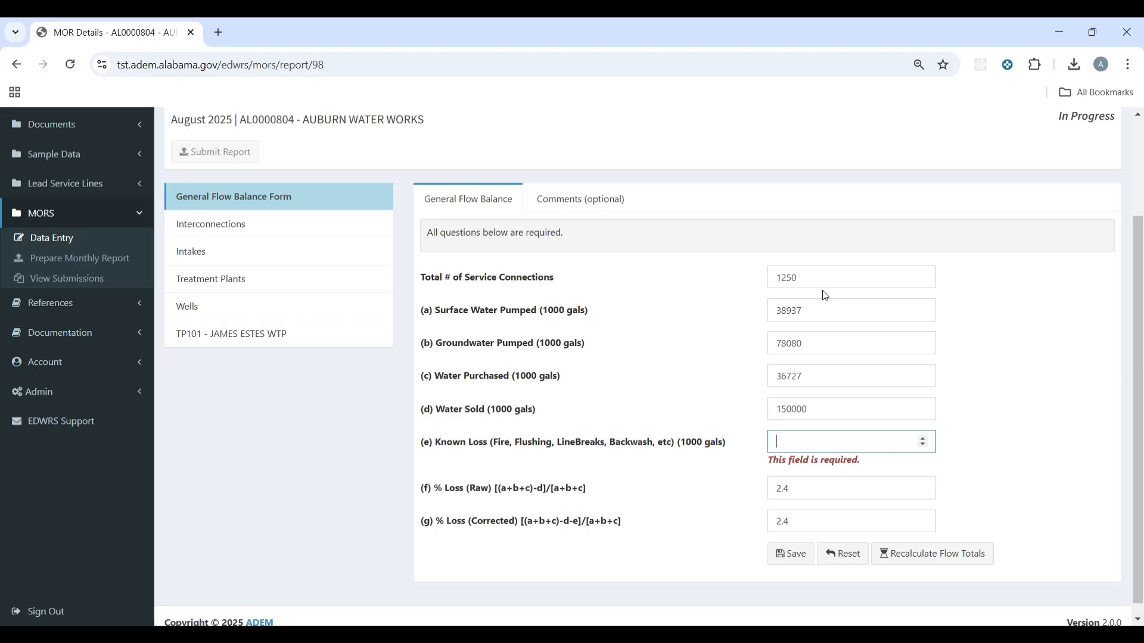
pyautogui.click(860, 411)
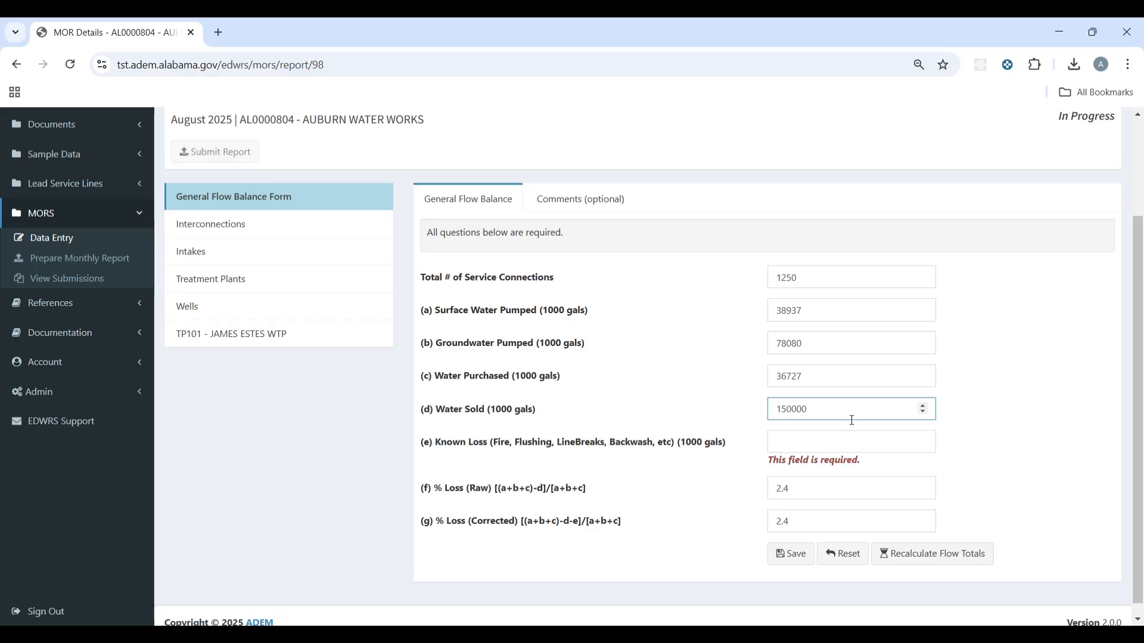
pyautogui.click(826, 444)
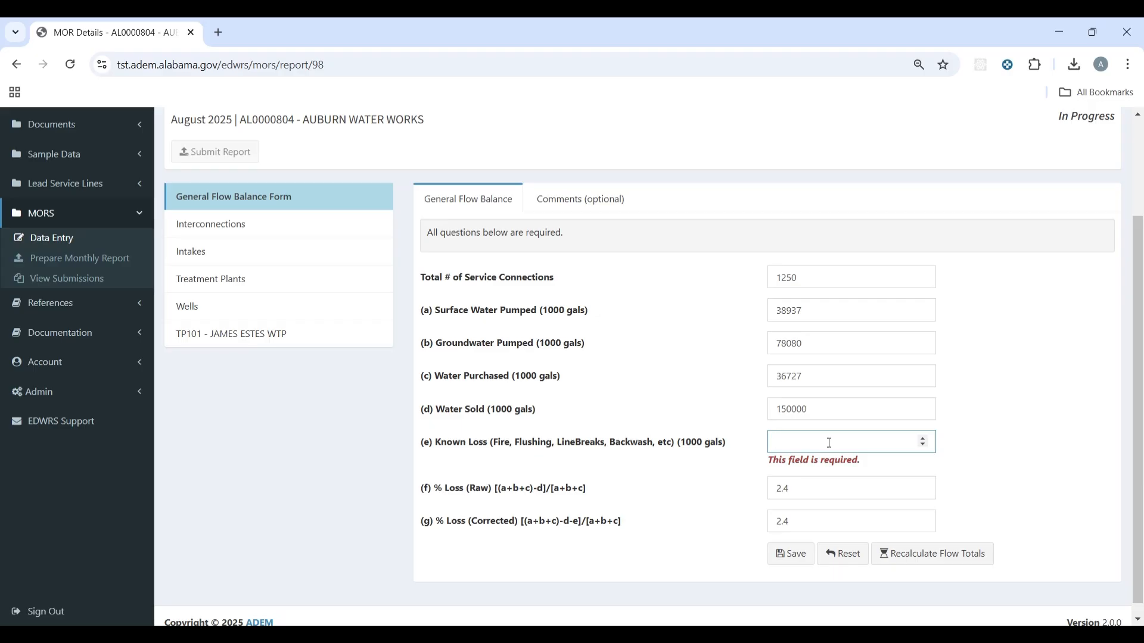
pyautogui.write('15000')
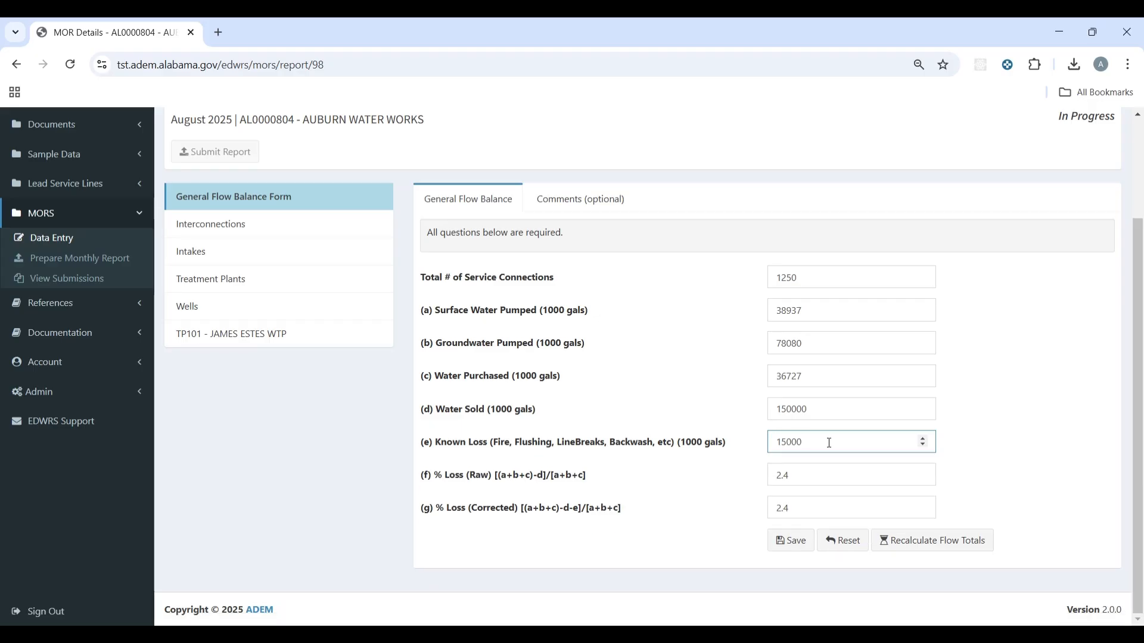
pyautogui.press('Tab')
# Step: Correct Water Sold to 125000 and save the flow balance, giving 18.7% and 8.9% losses
pyautogui.click(822, 440)
pyautogui.moveTo(807, 409); pyautogui.dragTo(781, 408)
pyautogui.press('BackSpace')
pyautogui.write('25000')
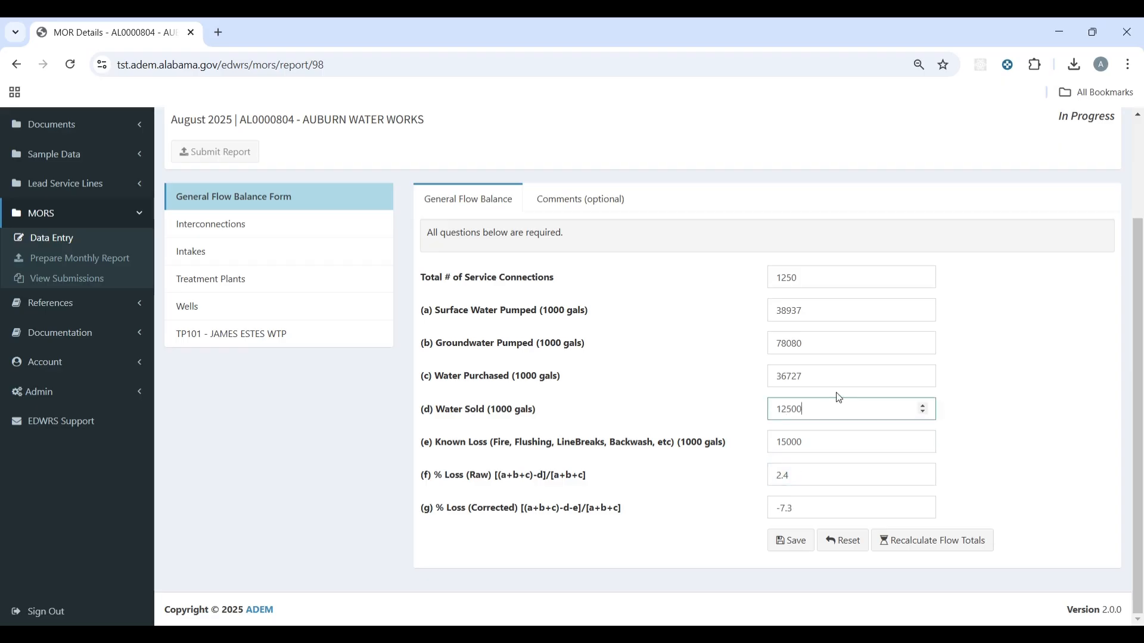
pyautogui.press('Tab')
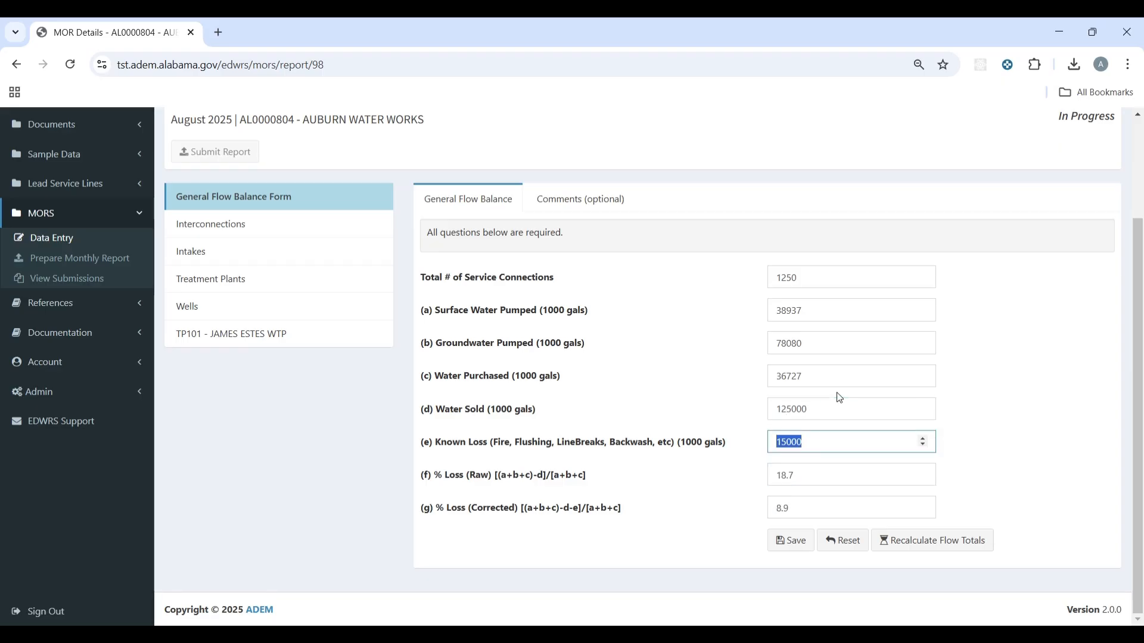
pyautogui.click(878, 478)
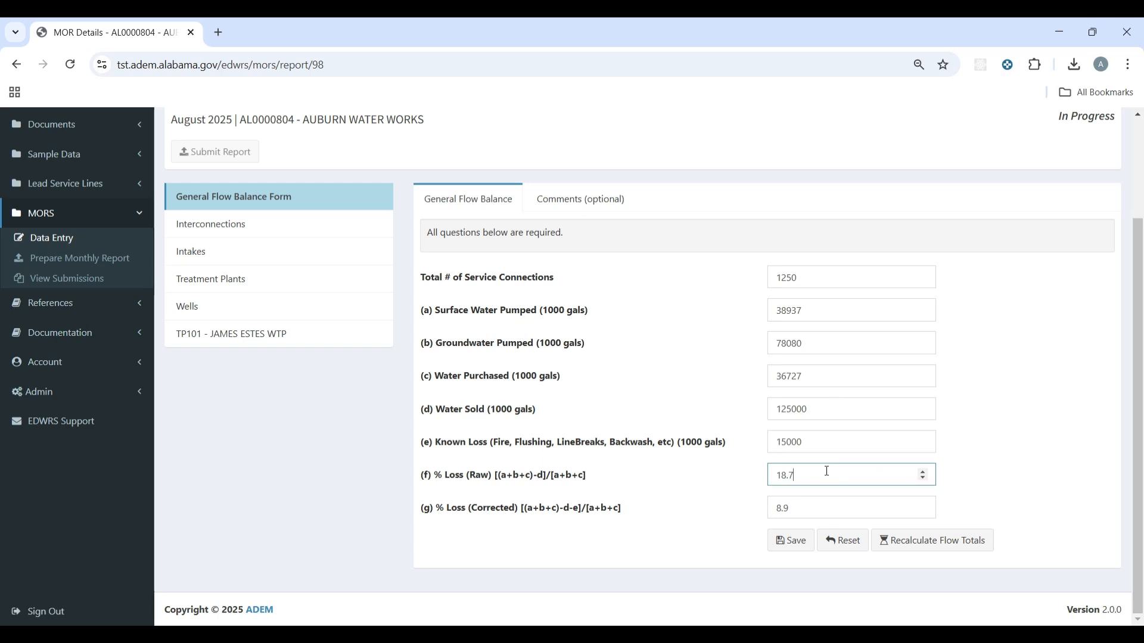
pyautogui.click(790, 540)
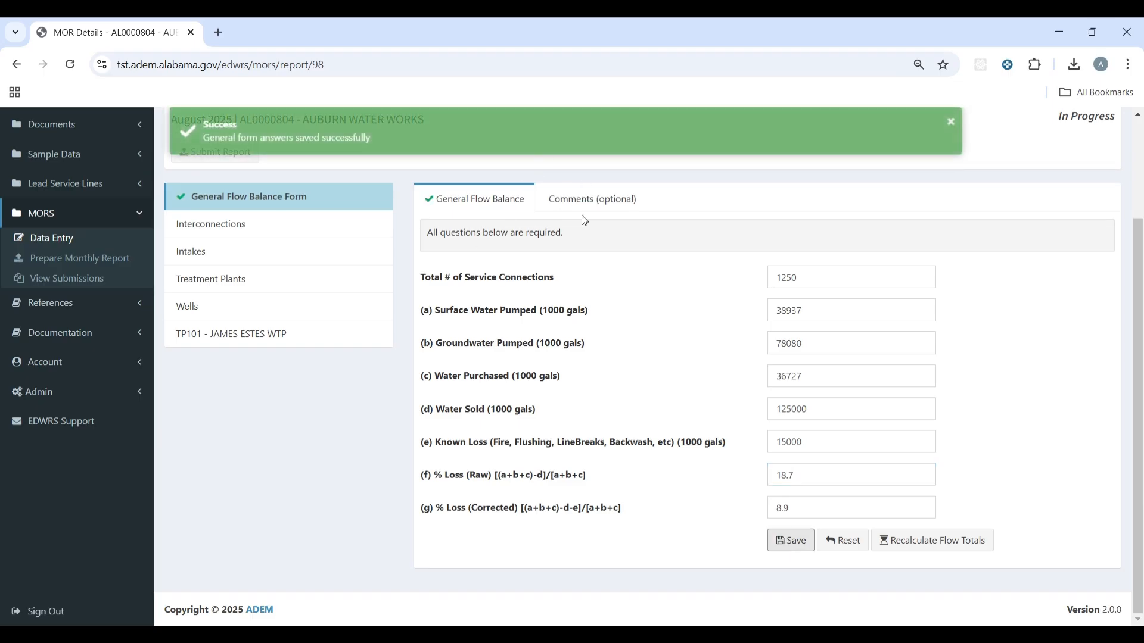
pyautogui.click(590, 202)
pyautogui.click(549, 381)
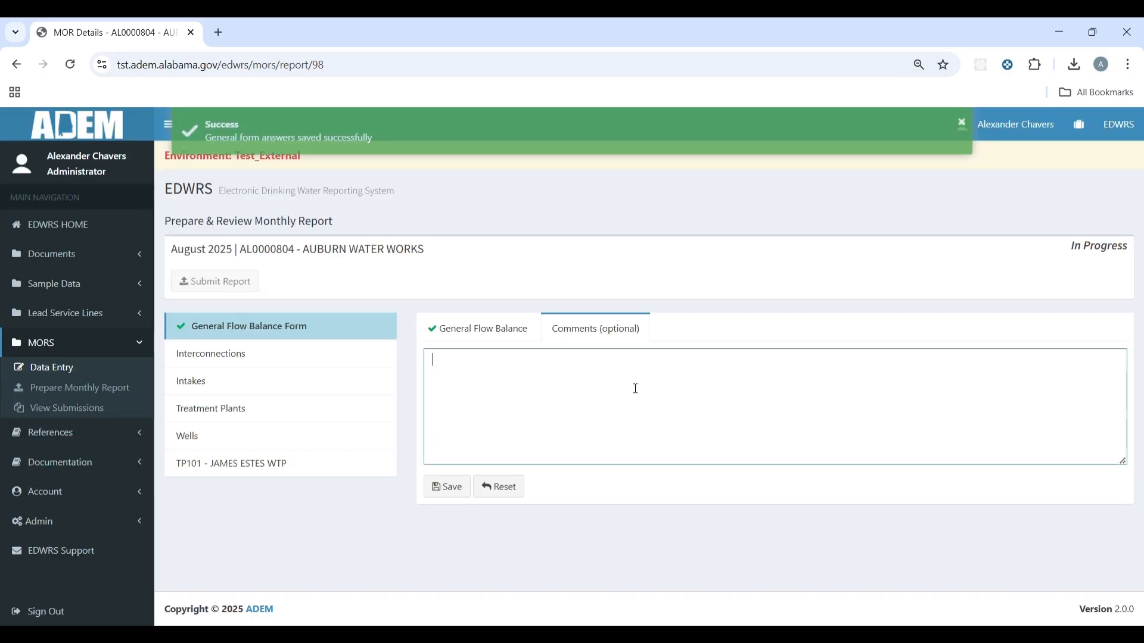
# Step: Save a comment citing reasons X, Y, and Z for the % Loss update and Well 4 down 8/2–8/15
pyautogui.write('I updated the % Loss ')
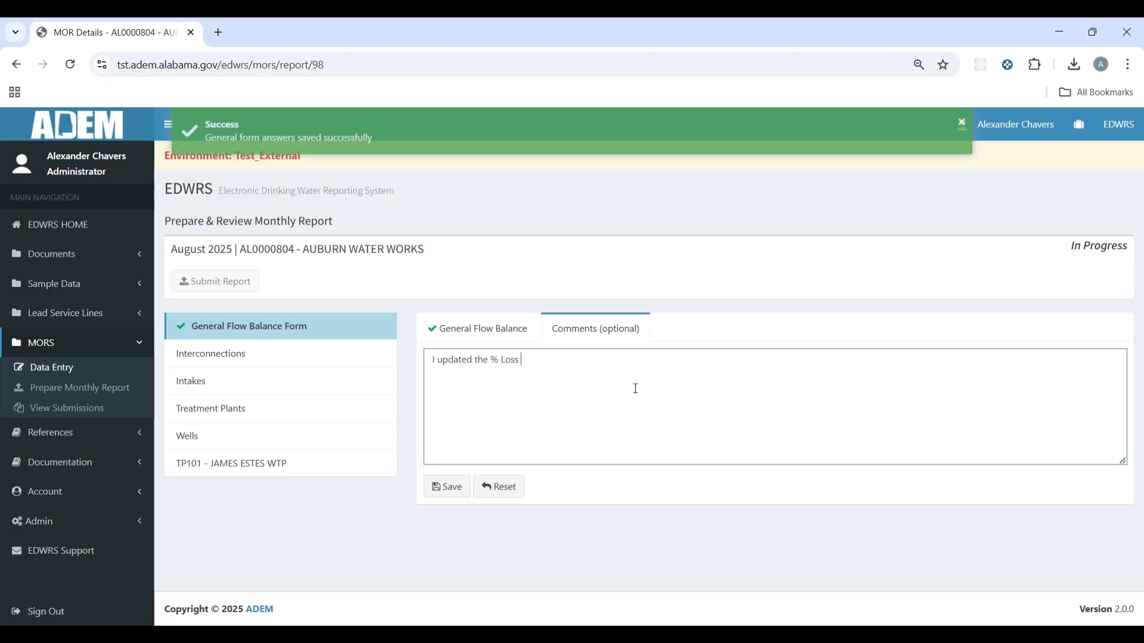
pyautogui.write('to')
pyautogui.press('BackSpace')
pyautogui.write('due to reasons X, Y, and Z.')
pyautogui.press('Return')
pyautogui.press('Return')
pyautogui.write('Well')
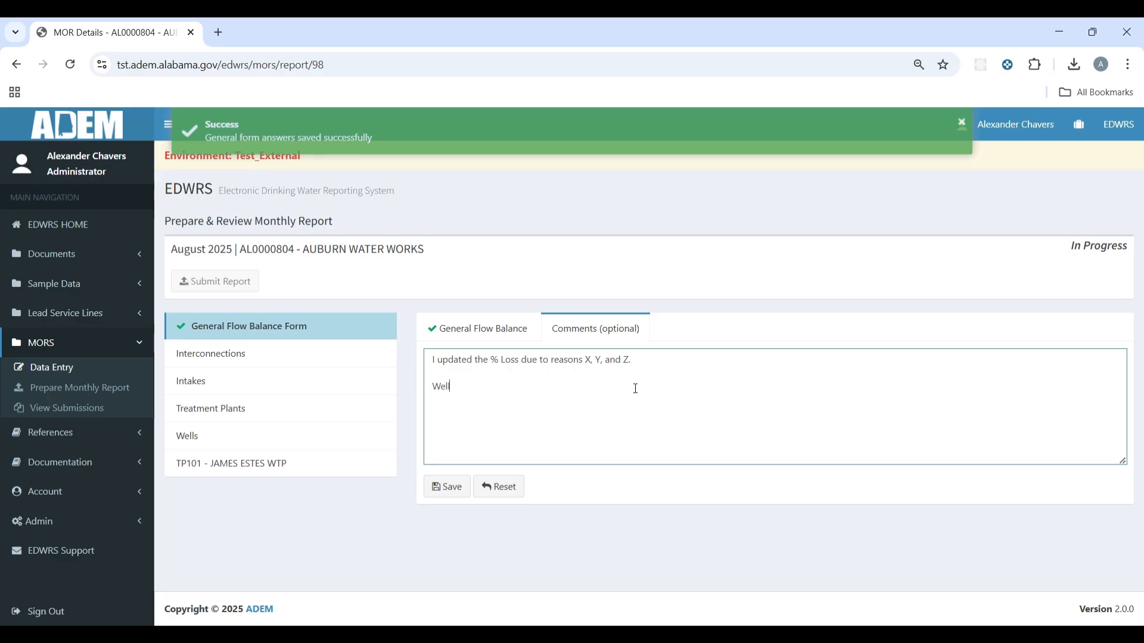
pyautogui.write(' 4 was down from 8/2 to 8/15.')
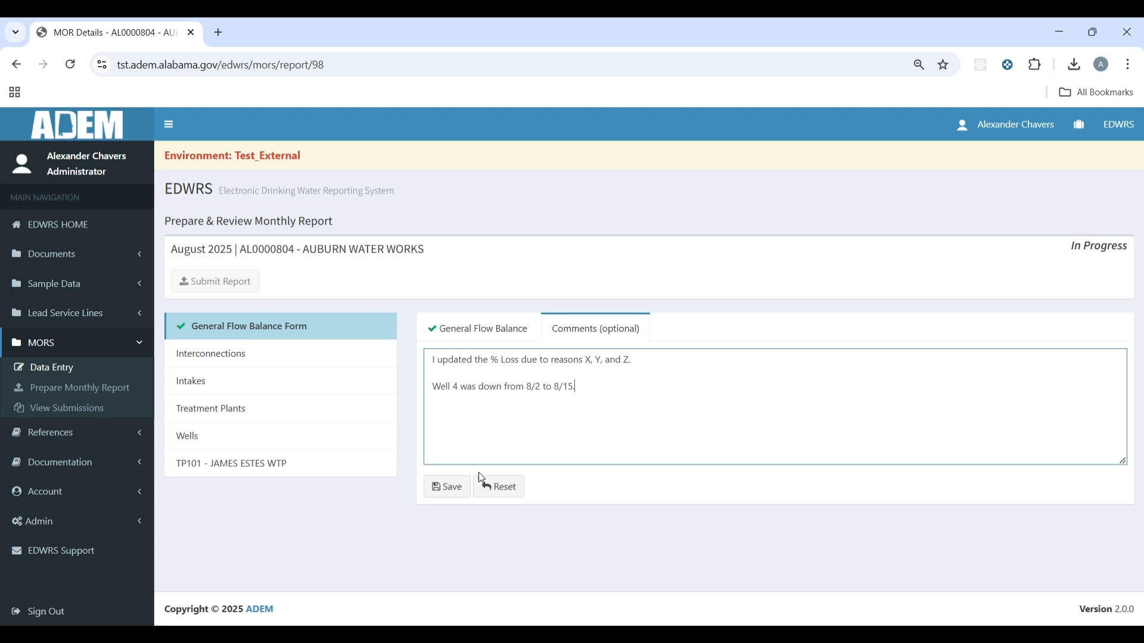
pyautogui.click(455, 491)
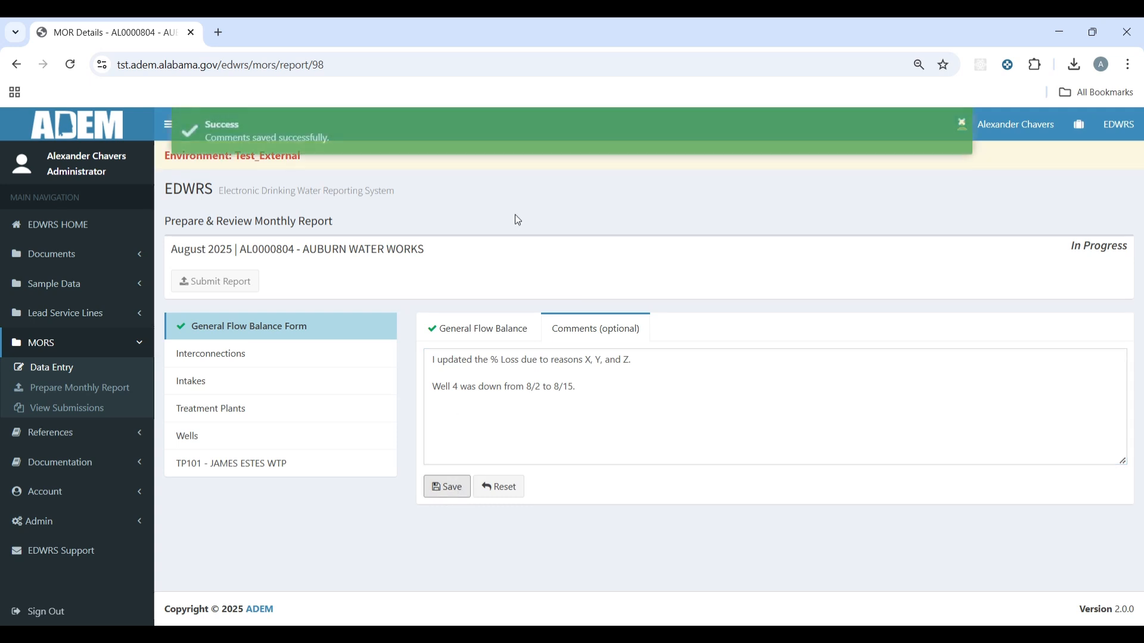
pyautogui.click(474, 329)
# Step: Review the Interconnections table and approve its data
pyautogui.scroll(-1, 361, 255)
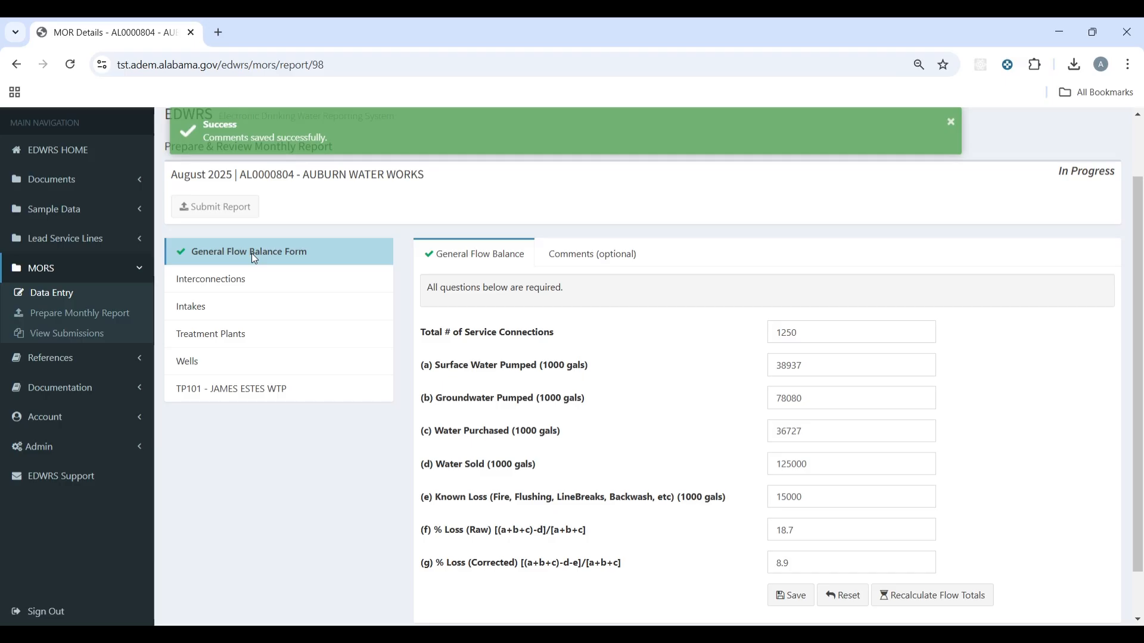
pyautogui.click(306, 285)
pyautogui.scroll(-2, 304, 274)
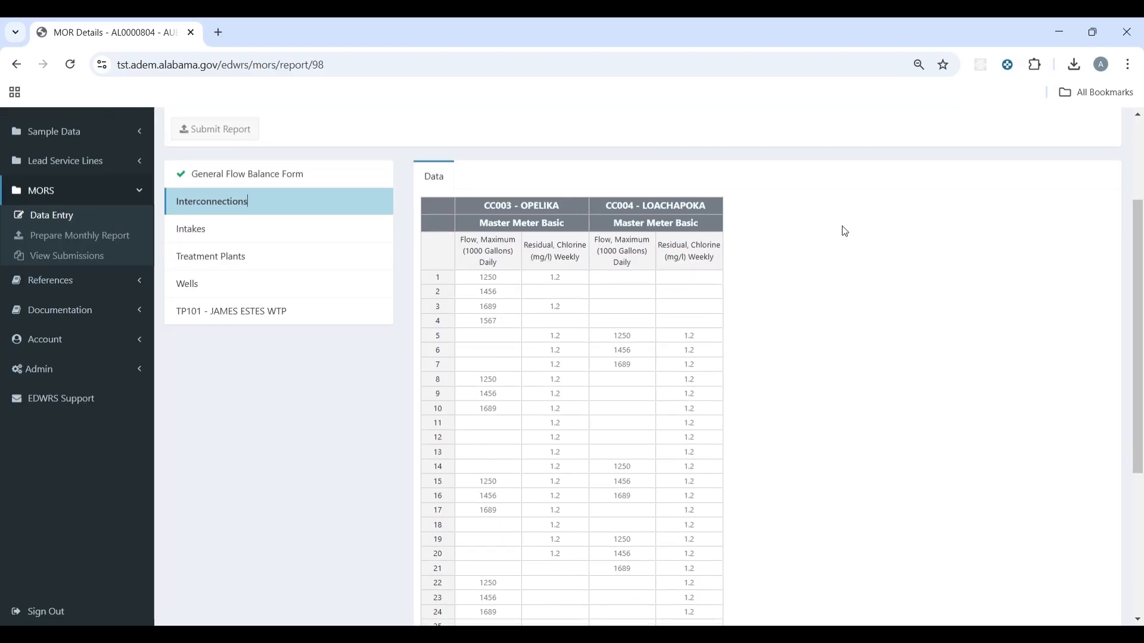
pyautogui.scroll(-1, 845, 230)
pyautogui.scroll(-1, 845, 230)
pyautogui.scroll(1, 850, 231)
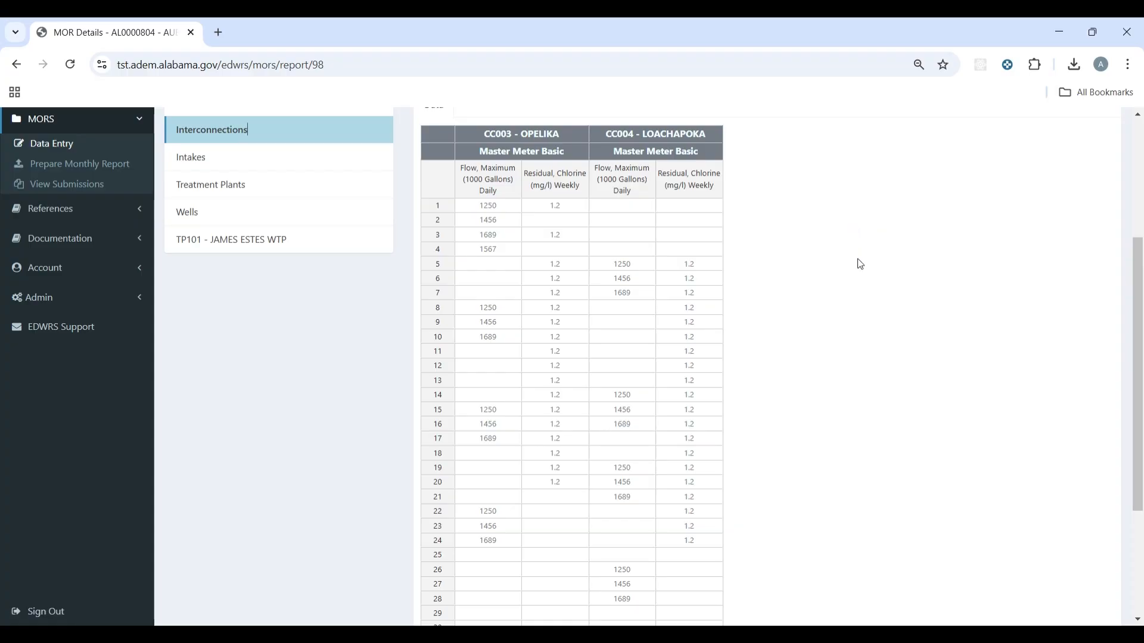
pyautogui.scroll(1, 857, 259)
pyautogui.scroll(-4, 831, 279)
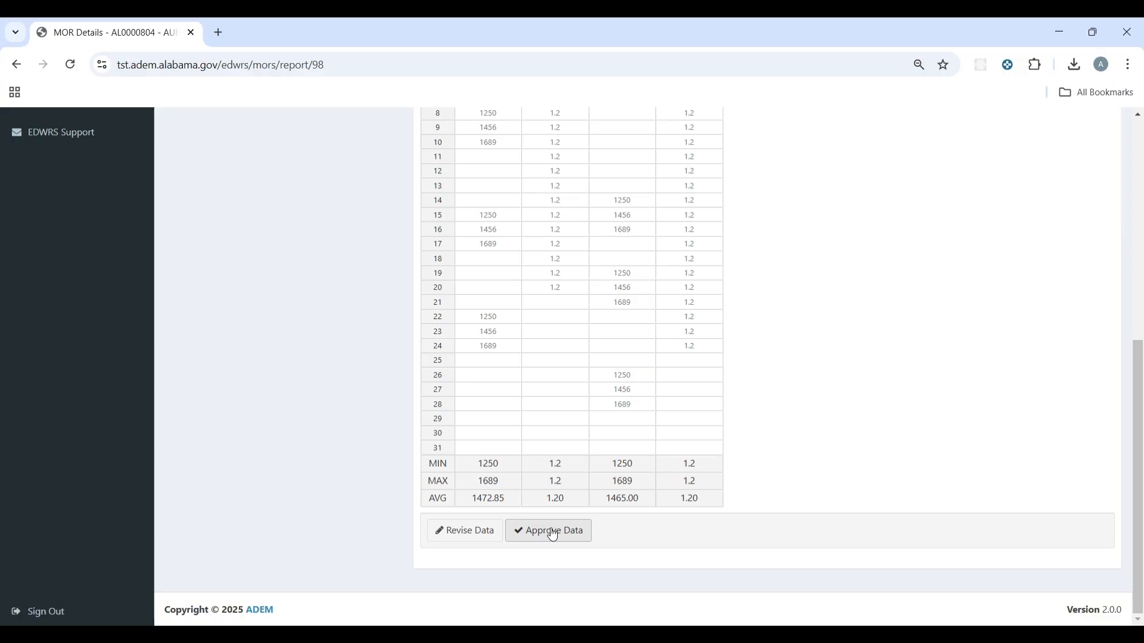
pyautogui.click(558, 531)
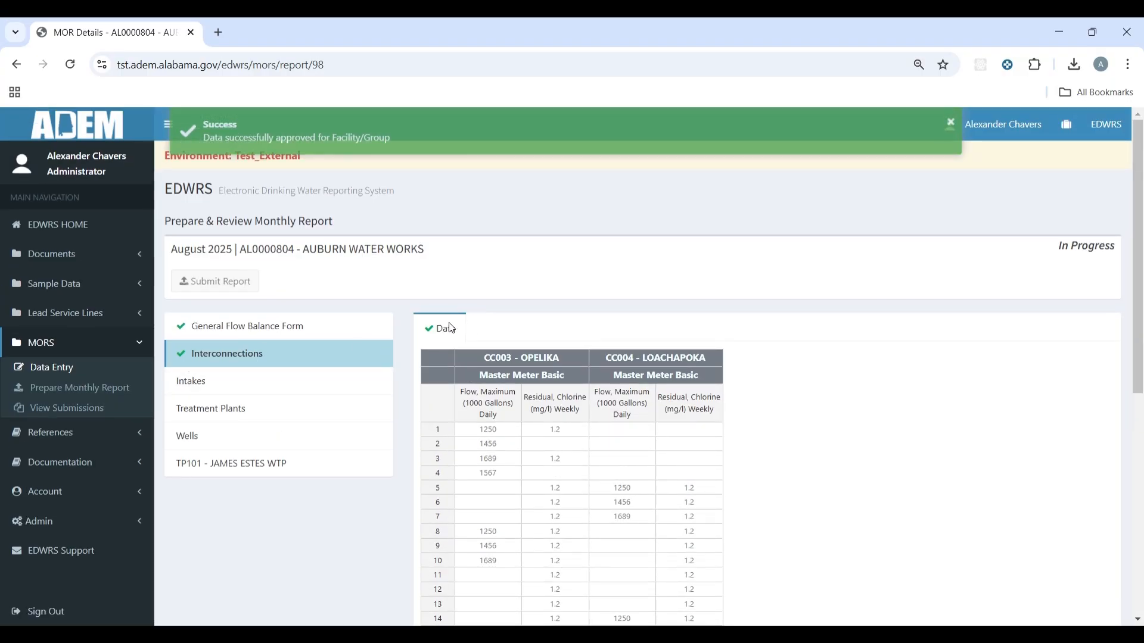
# Step: Revise the Intakes day 1 Lake Ogletree flow cell from 1256 to 1265 and save
pyautogui.click(314, 380)
pyautogui.scroll(-3, 551, 322)
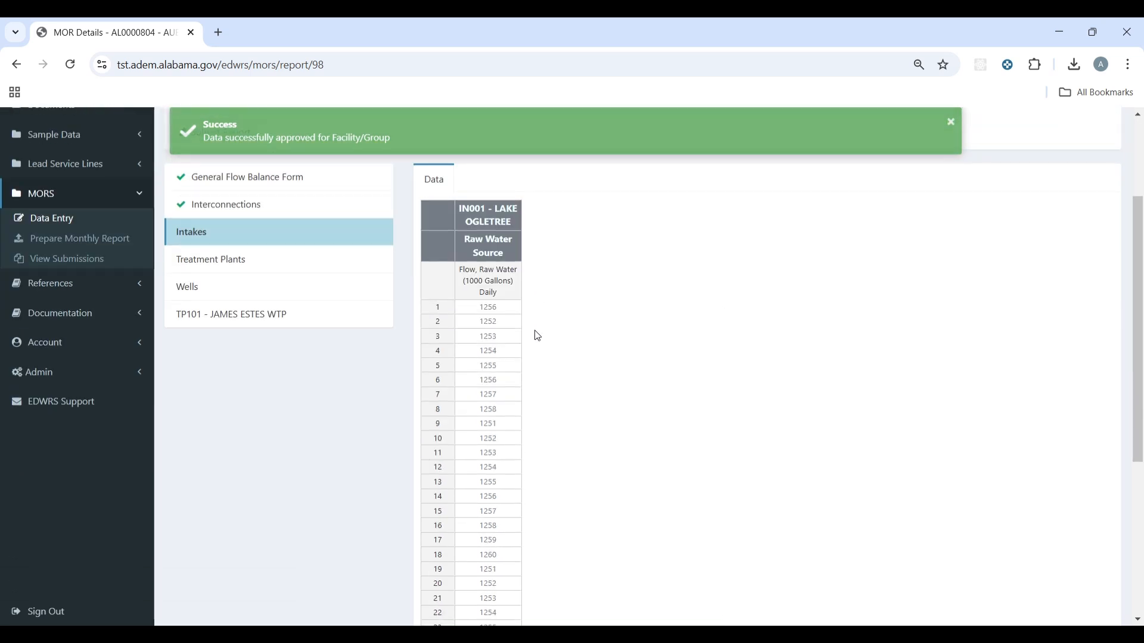
pyautogui.click(491, 310)
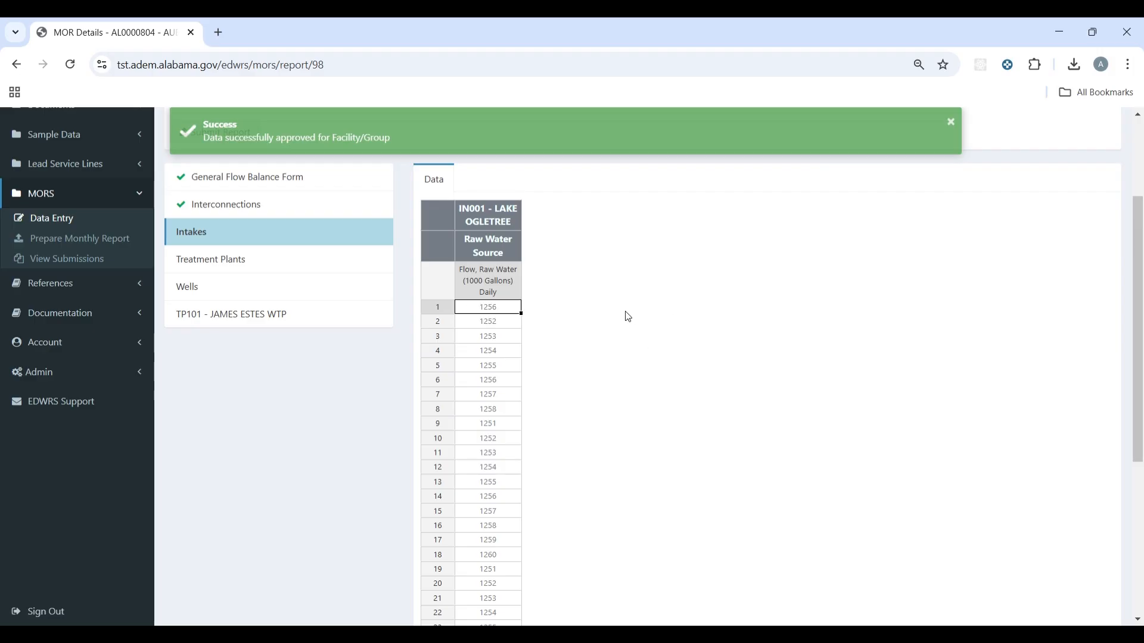
pyautogui.scroll(-3, 625, 320)
pyautogui.scroll(-3, 589, 325)
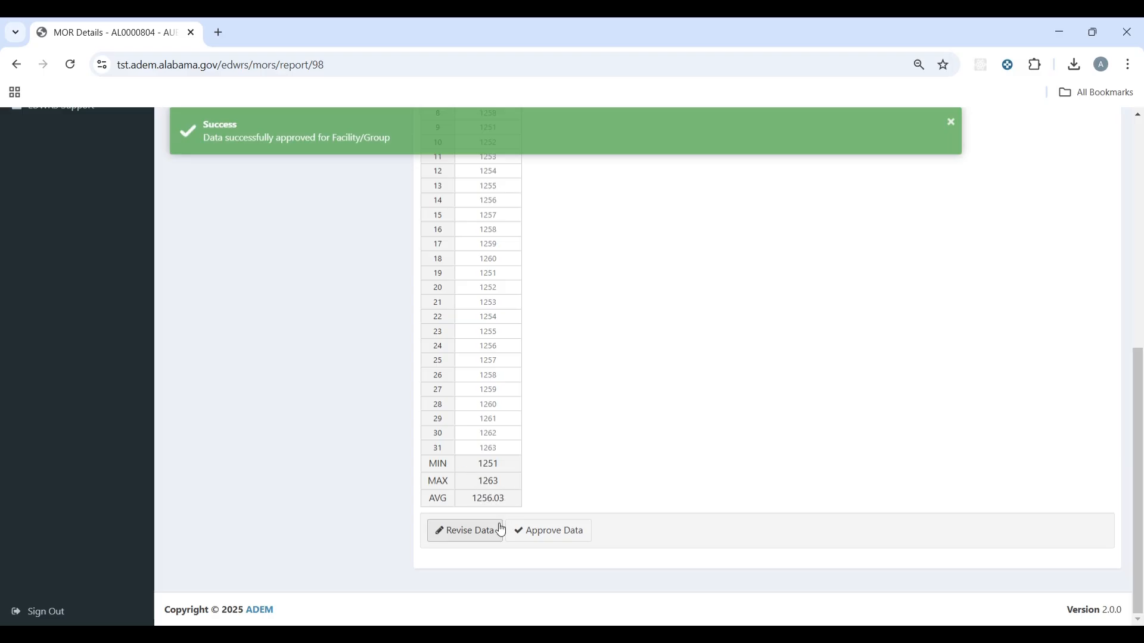
pyautogui.click(471, 539)
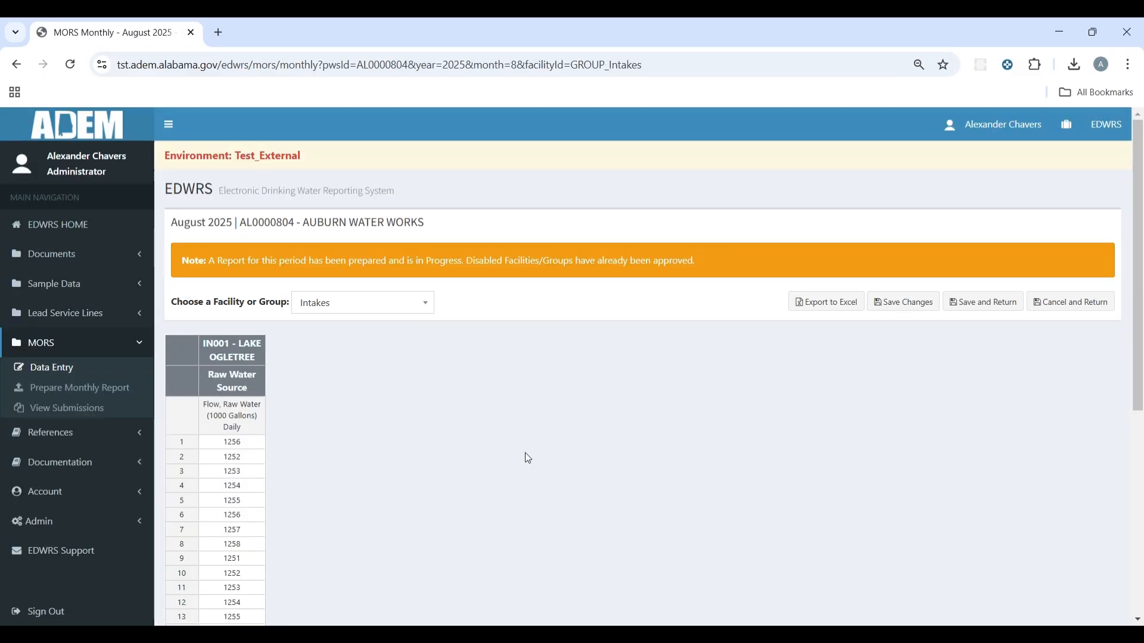
pyautogui.scroll(-3, 533, 416)
pyautogui.click(244, 298)
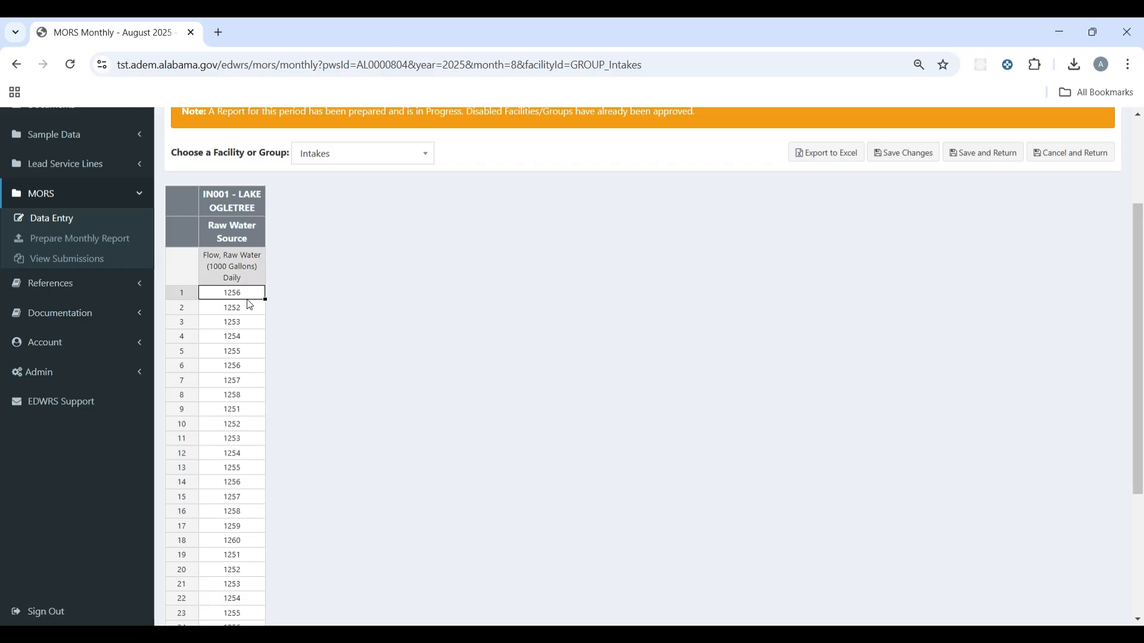
pyautogui.write('1265')
pyautogui.click(996, 156)
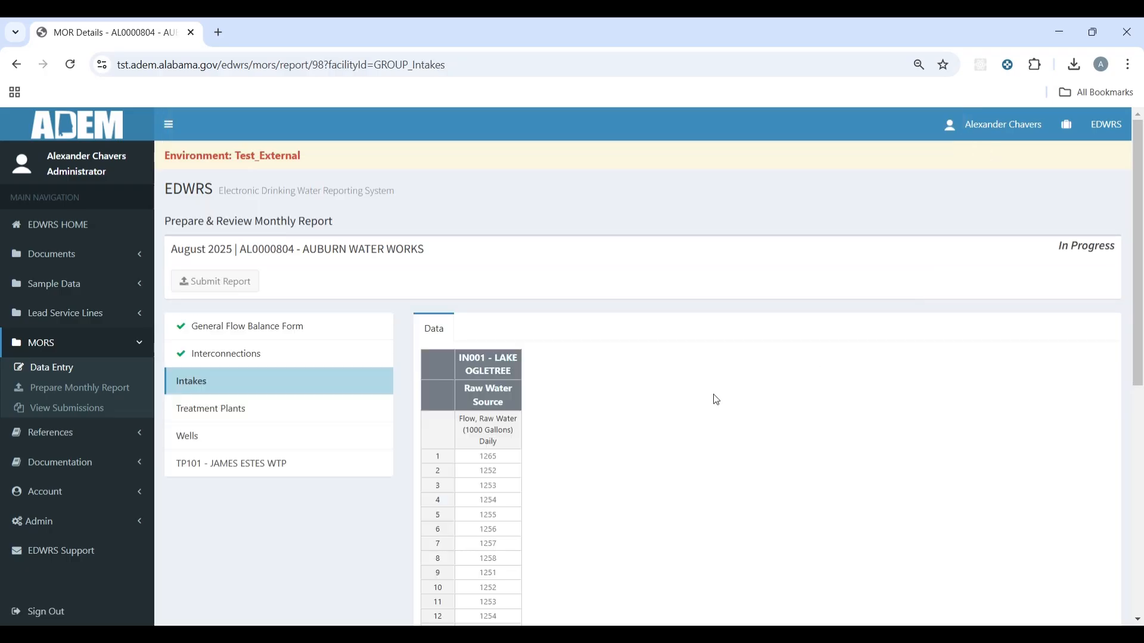
# Step: Approve the Intakes data, withdraw the approval, then approve it again (max 1265, average 1256.32)
pyautogui.scroll(-3, 681, 383)
pyautogui.scroll(-1, 673, 387)
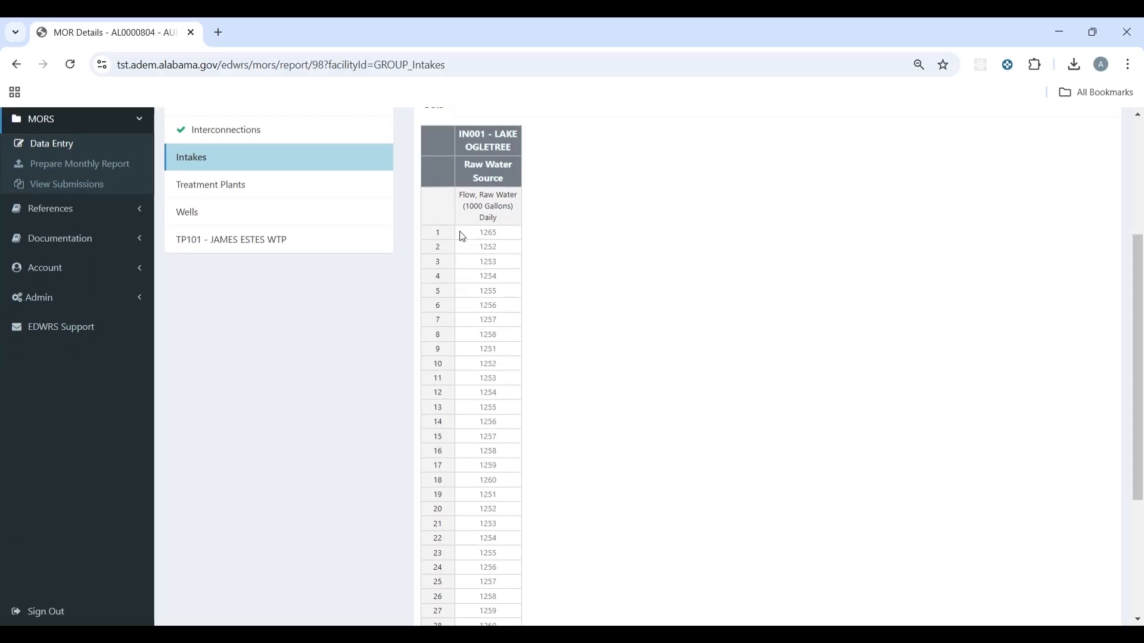
pyautogui.scroll(-3, 508, 233)
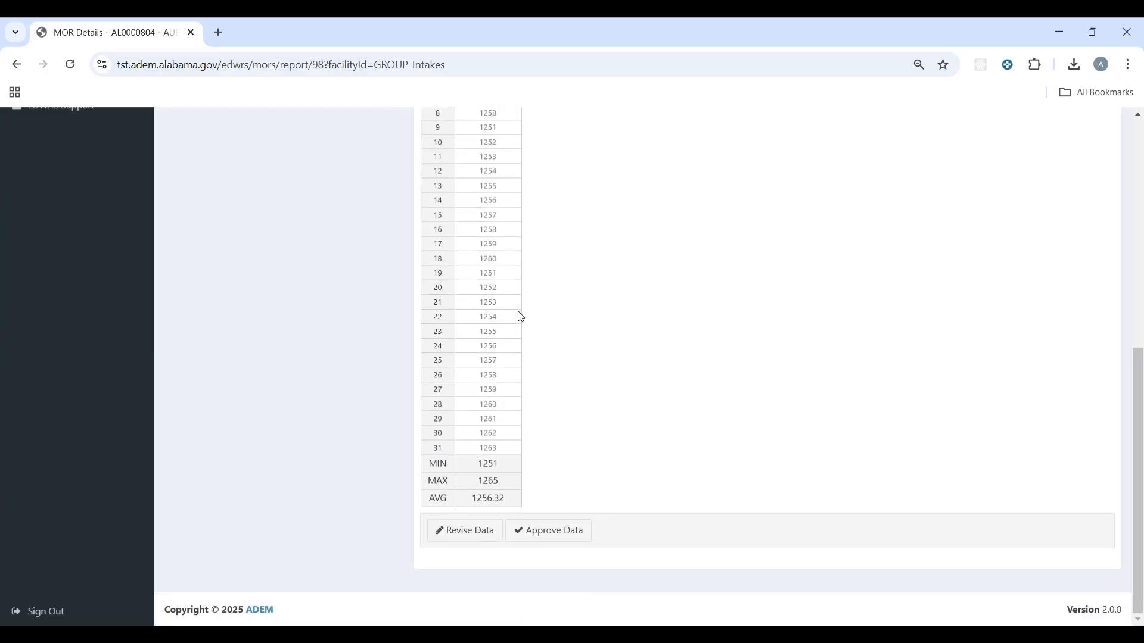
pyautogui.click(551, 532)
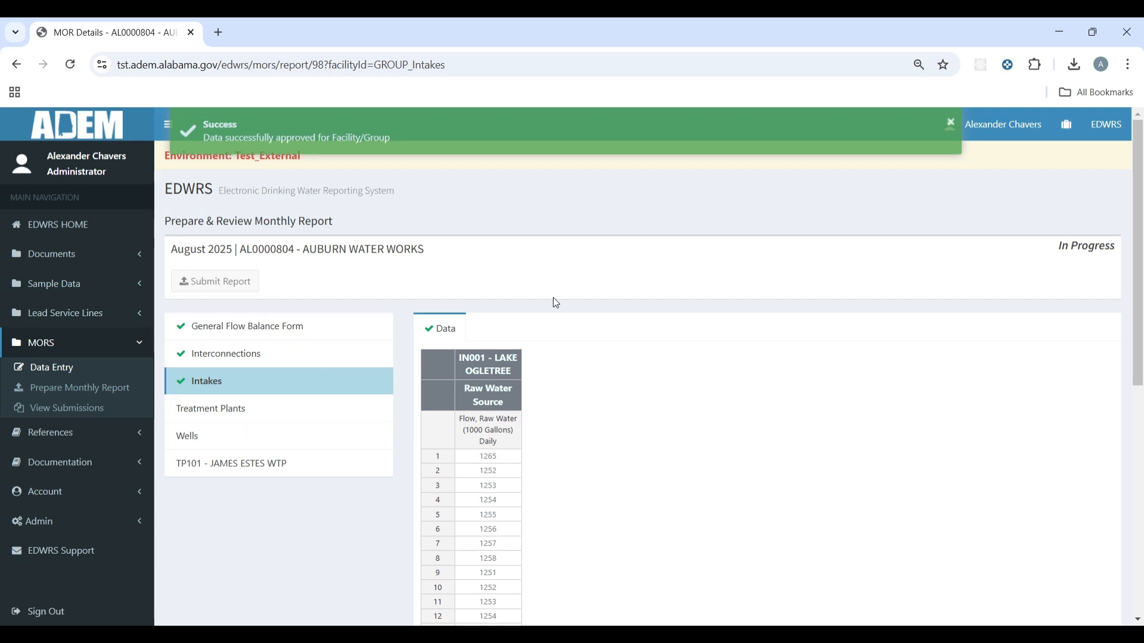
pyautogui.scroll(-3, 572, 386)
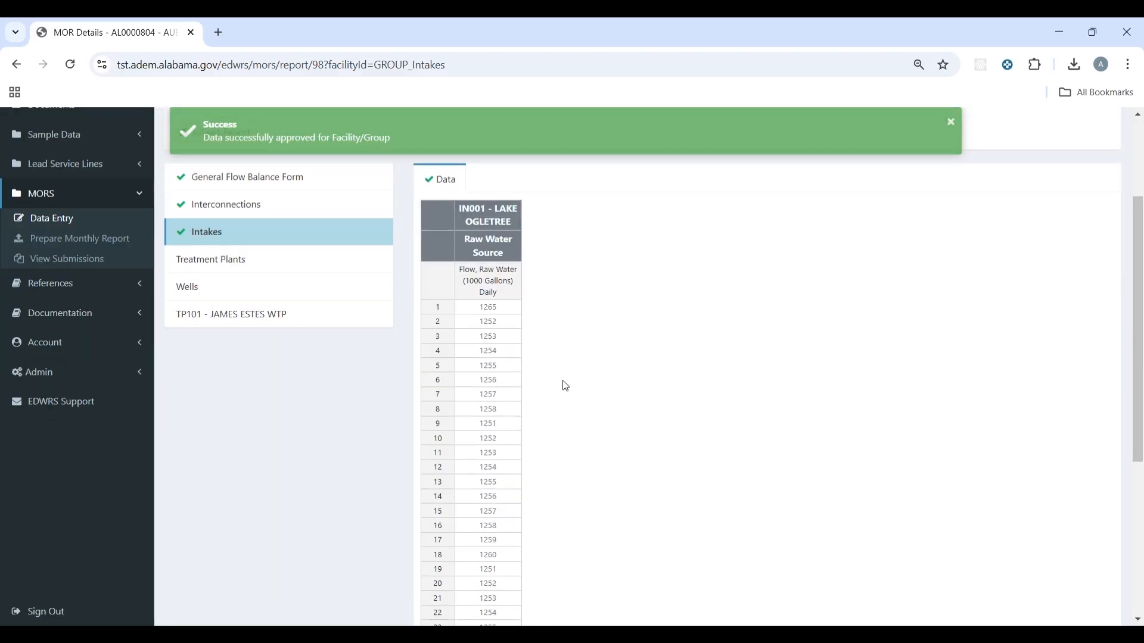
pyautogui.scroll(-5, 565, 386)
pyautogui.scroll(2, 556, 509)
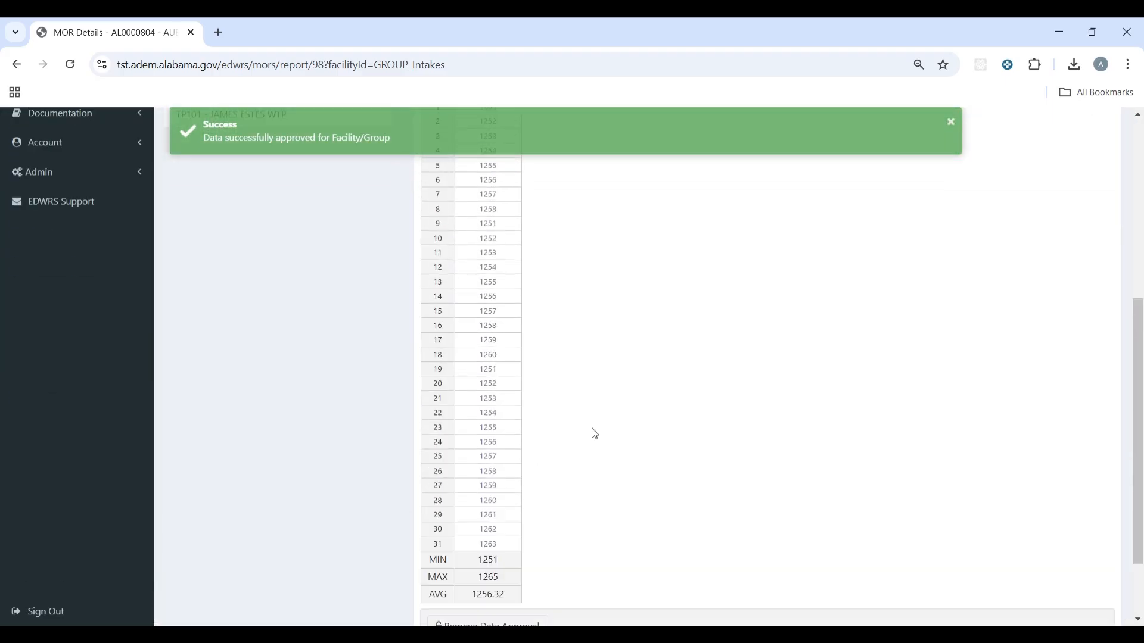
pyautogui.scroll(3, 594, 434)
pyautogui.scroll(-5, 488, 200)
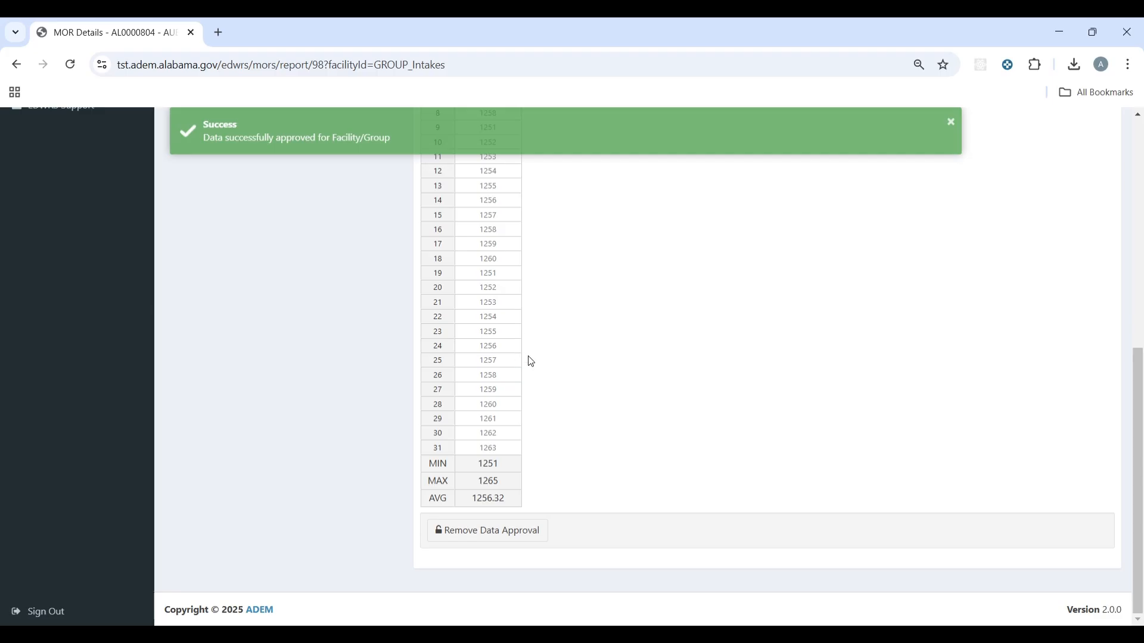
pyautogui.click(488, 530)
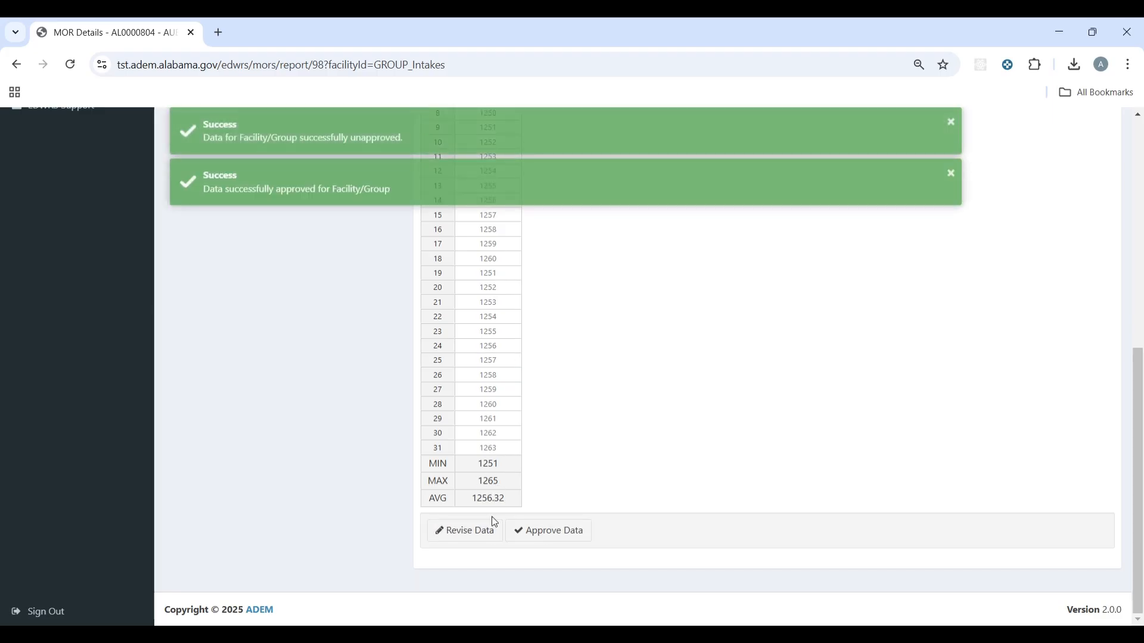
pyautogui.click(554, 535)
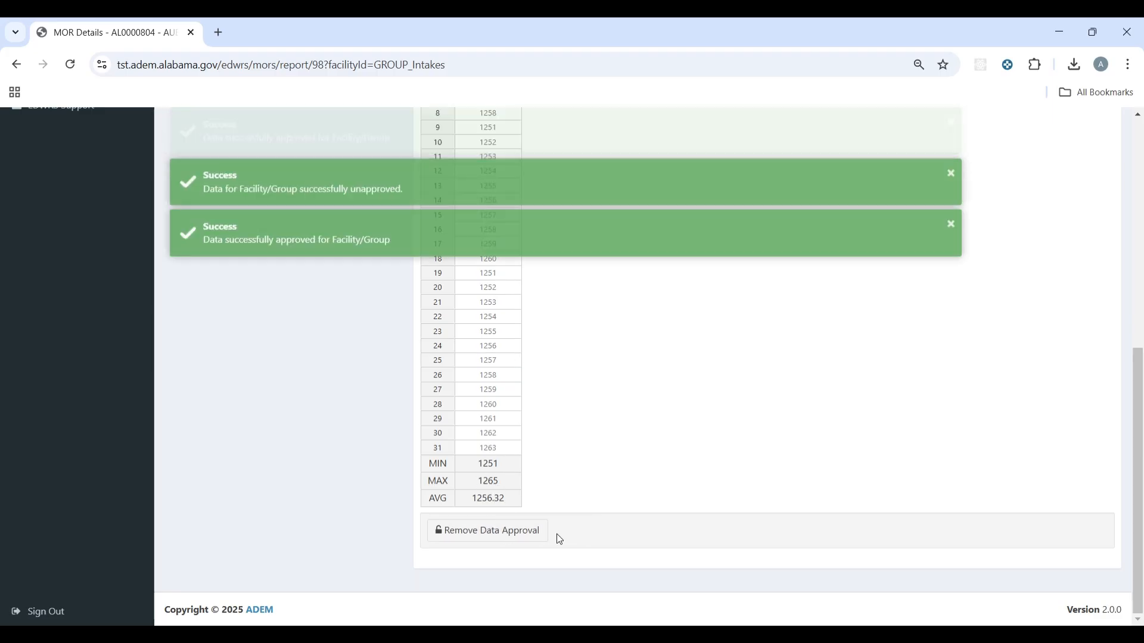
pyautogui.scroll(10, 596, 476)
# Step: Approve the Treatment Plants data and the Wells data
pyautogui.click(279, 411)
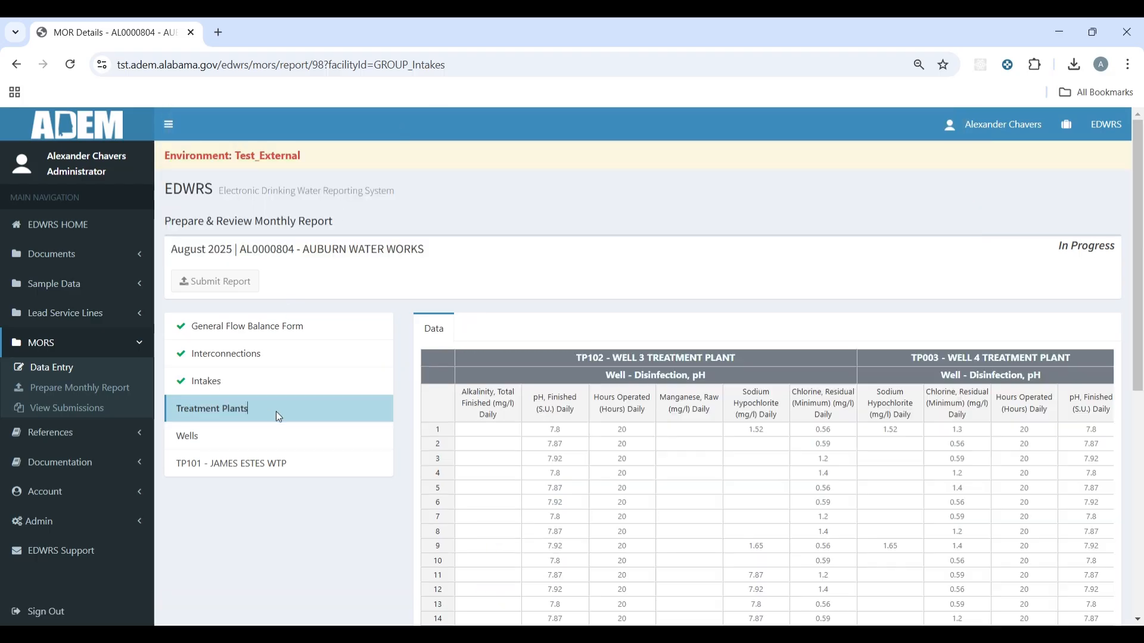
pyautogui.scroll(-10, 632, 400)
pyautogui.click(557, 532)
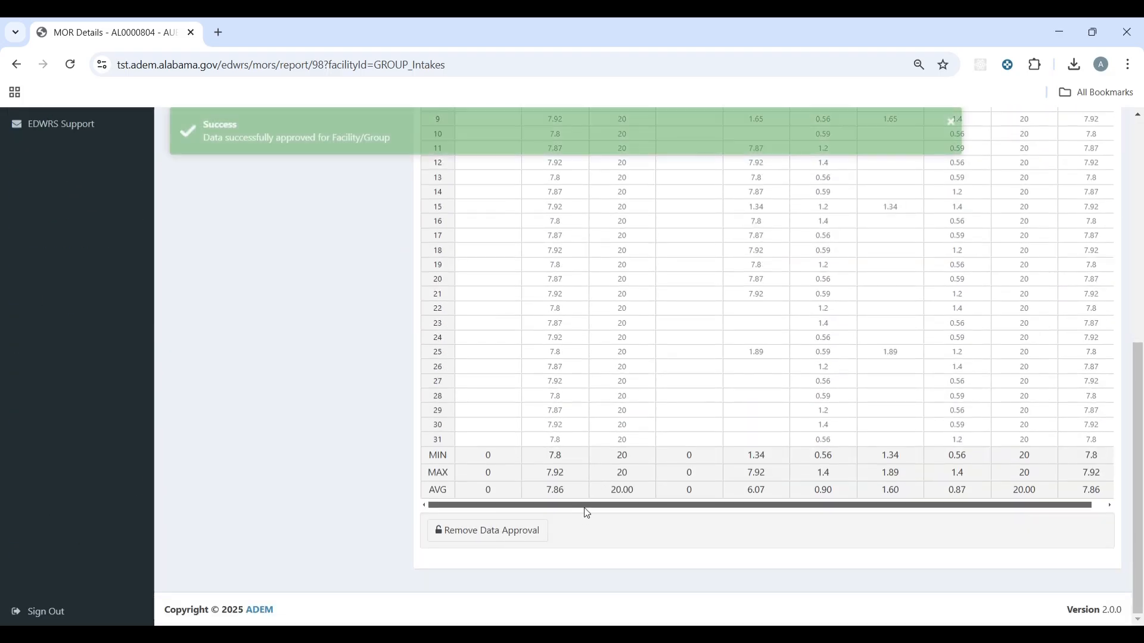
pyautogui.scroll(10, 587, 513)
pyautogui.click(261, 434)
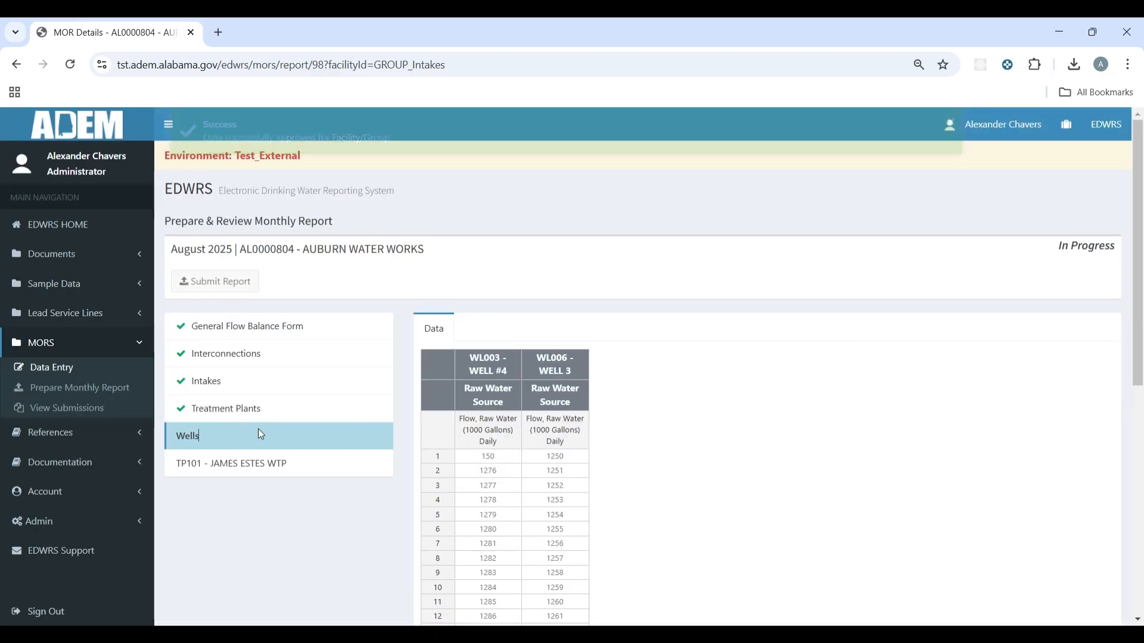
pyautogui.scroll(-10, 261, 434)
pyautogui.click(549, 531)
pyautogui.scroll(10, 615, 500)
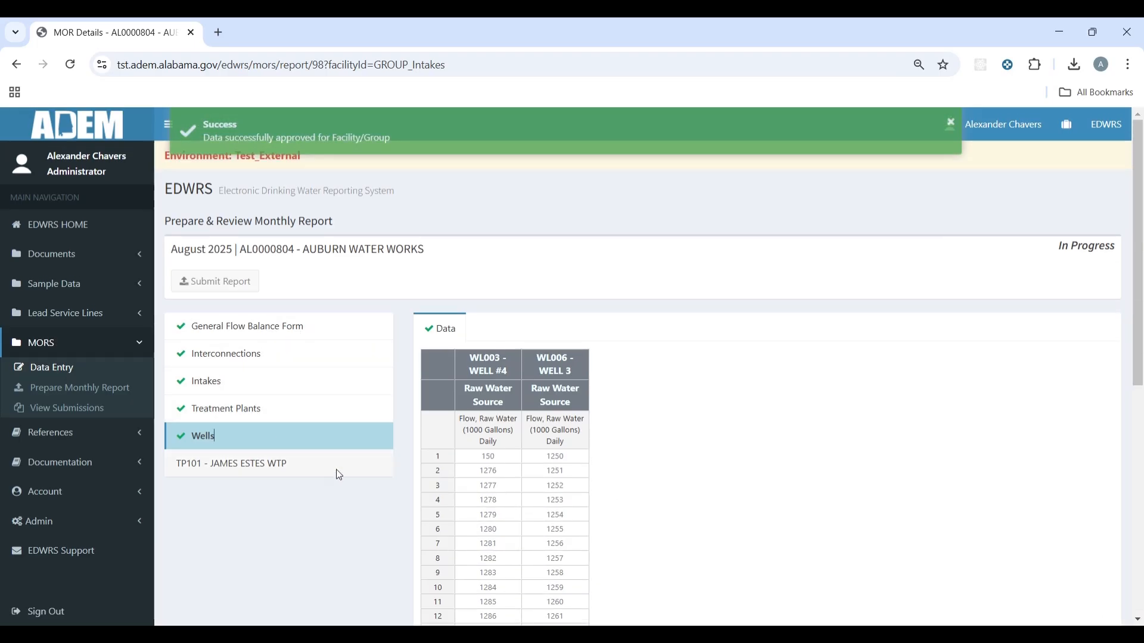
# Step: Approve the TP101 - JAMES ESTES WTP water quality data
pyautogui.click(262, 466)
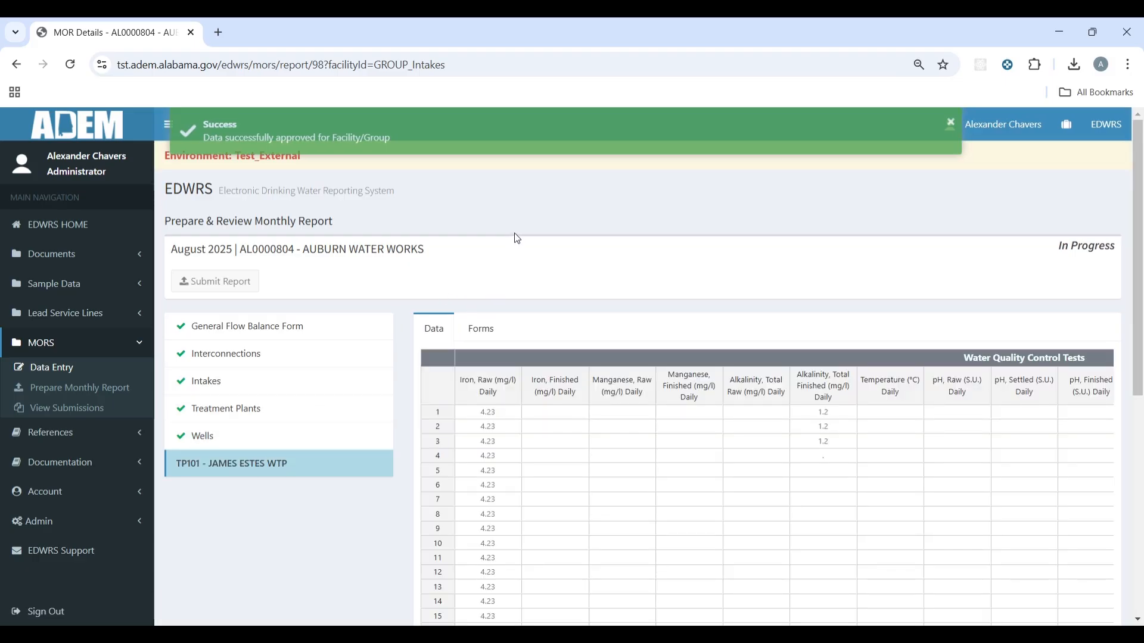
pyautogui.scroll(-3, 517, 238)
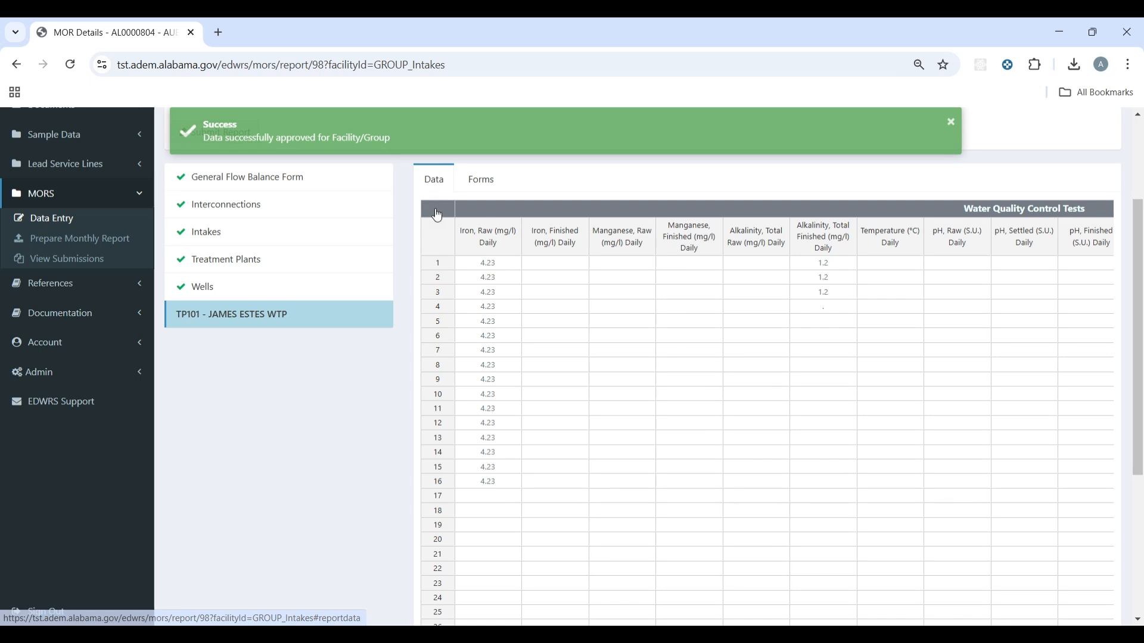
pyautogui.scroll(-6, 438, 214)
pyautogui.click(559, 529)
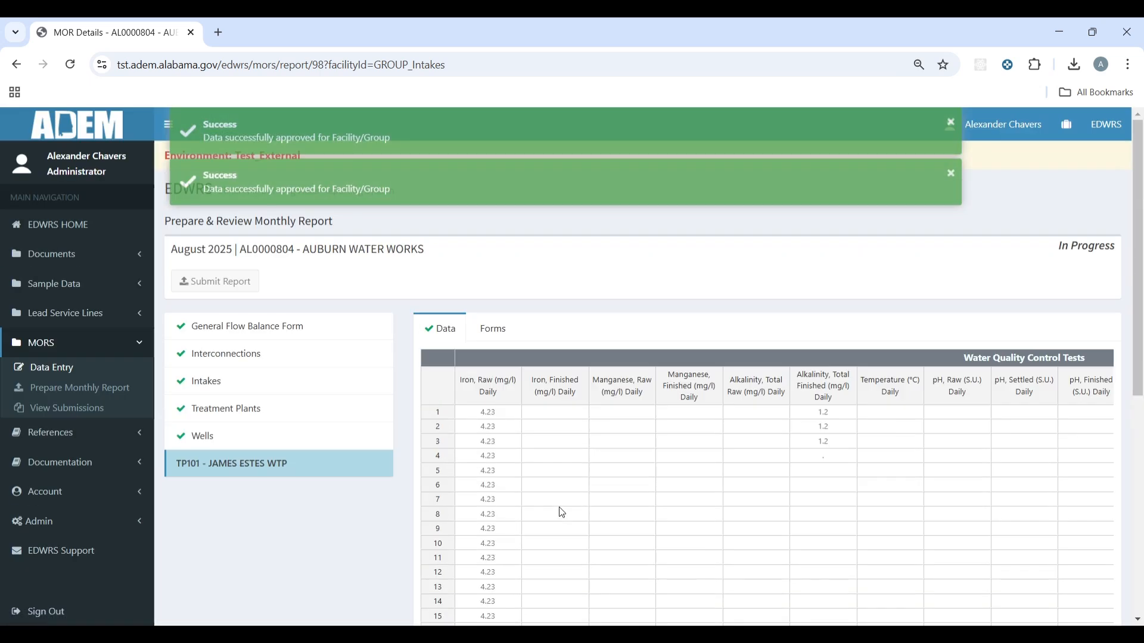
pyautogui.click(494, 331)
pyautogui.click(441, 329)
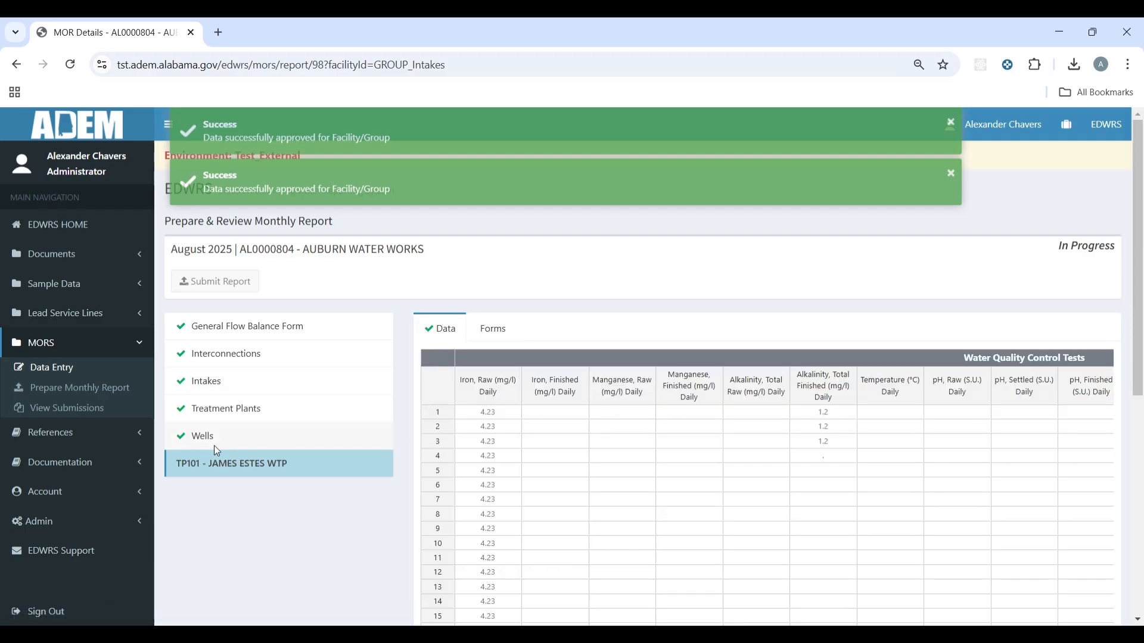
pyautogui.click(503, 334)
# Step: Enter 1250 total and 1250 required filtered measurements, with 0 above 0.3 NTU
pyautogui.scroll(-3, 692, 327)
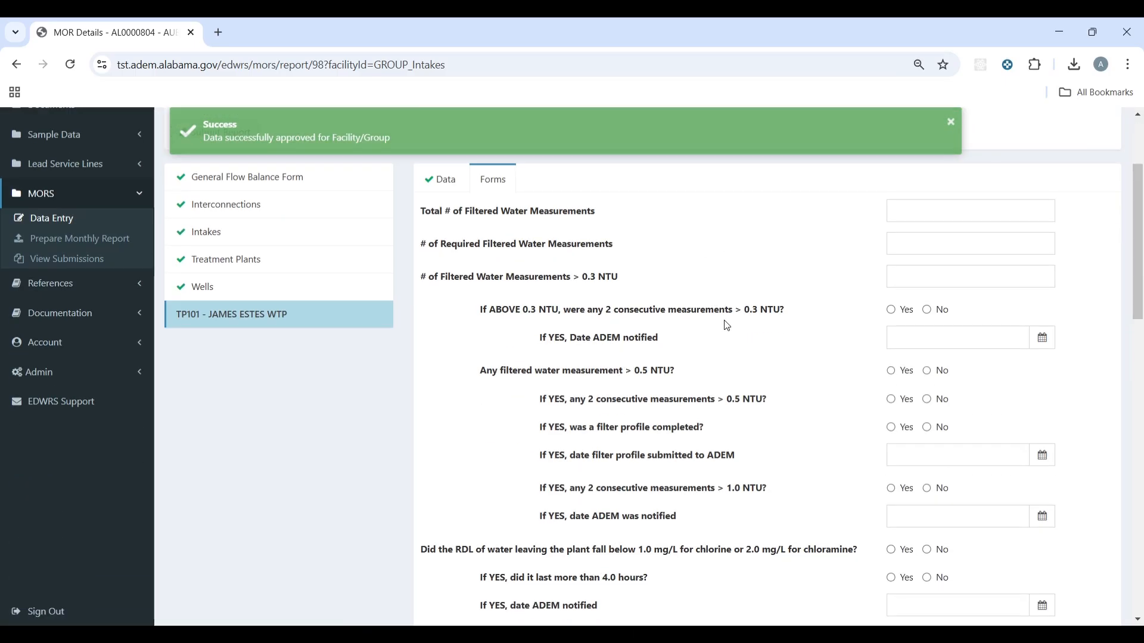
pyautogui.click(956, 212)
pyautogui.scroll(-3, 949, 250)
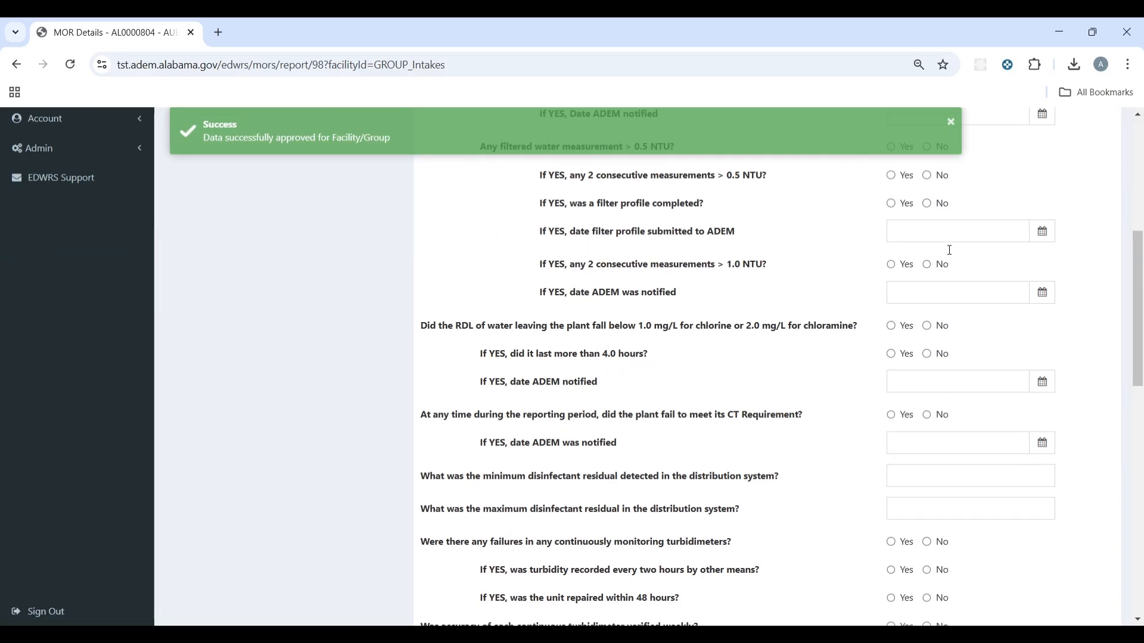
pyautogui.scroll(-10, 950, 268)
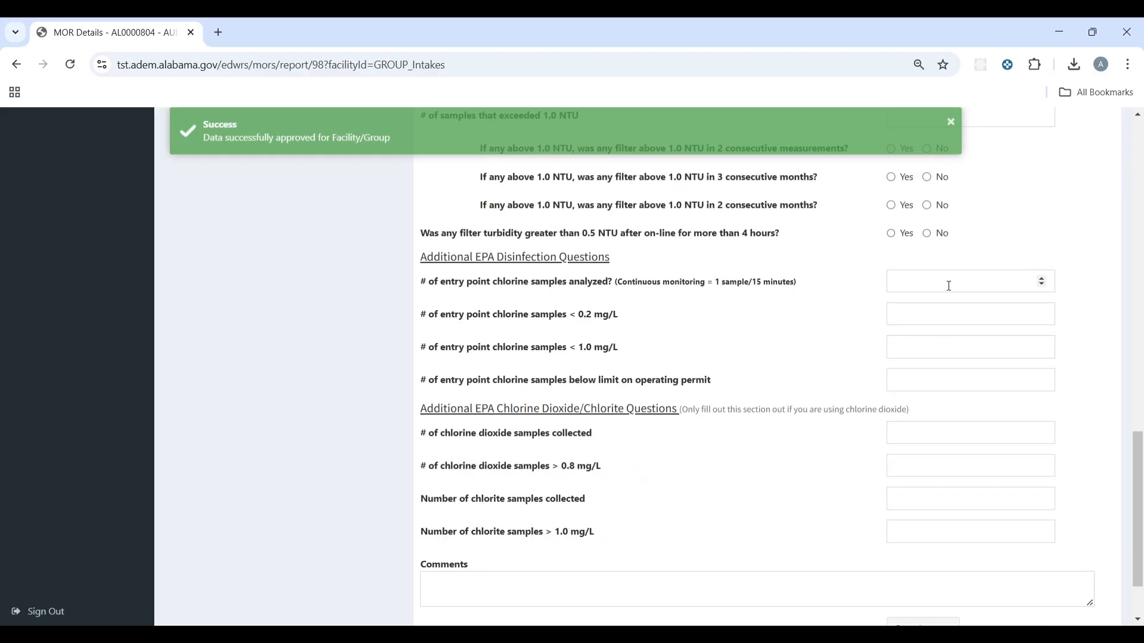
pyautogui.scroll(-2, 887, 357)
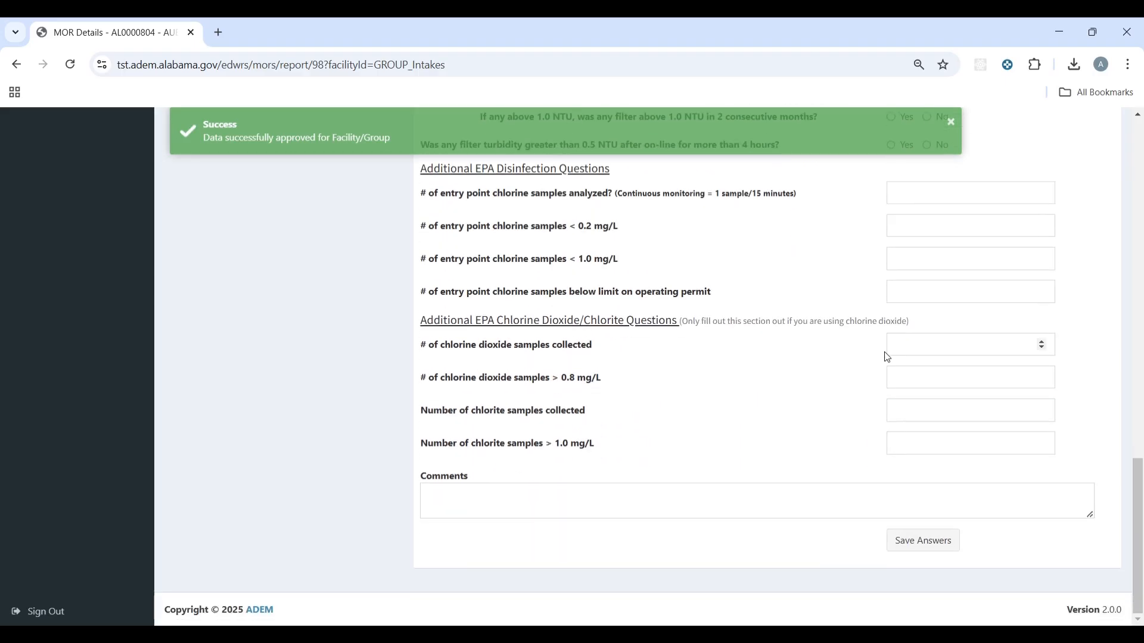
pyautogui.click(935, 541)
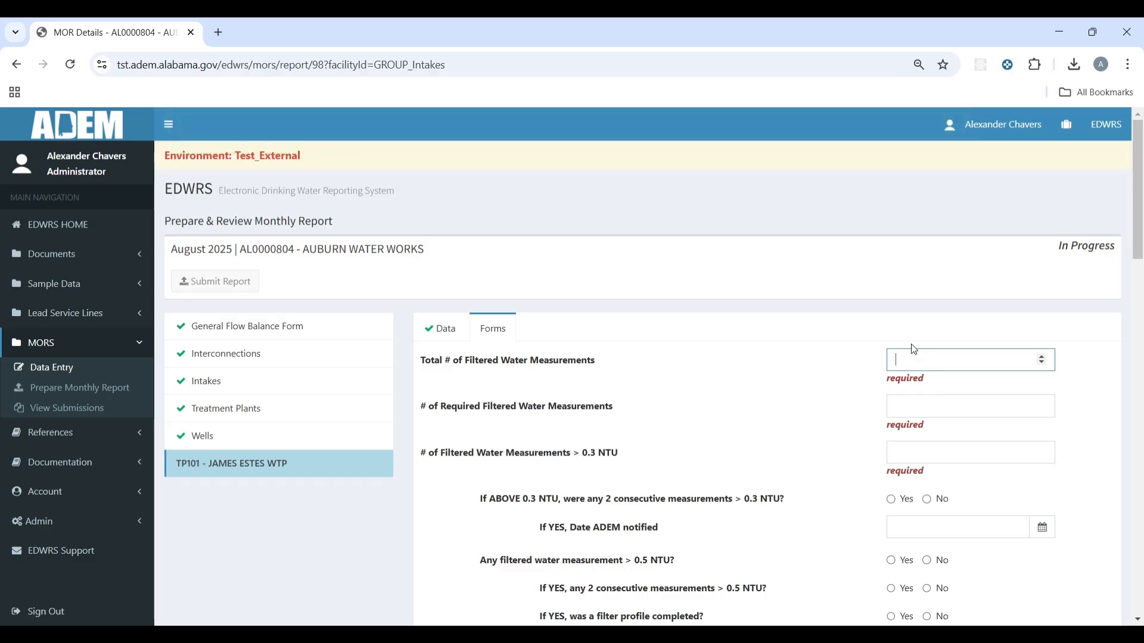
pyautogui.write('1250')
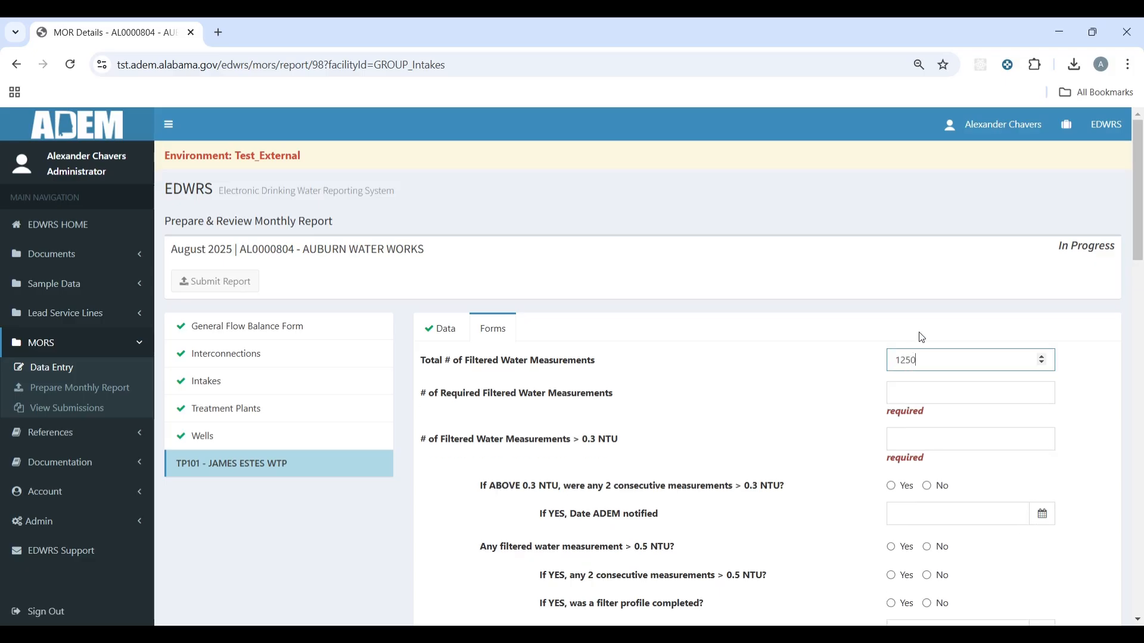
pyautogui.click(920, 400)
pyautogui.write('1250')
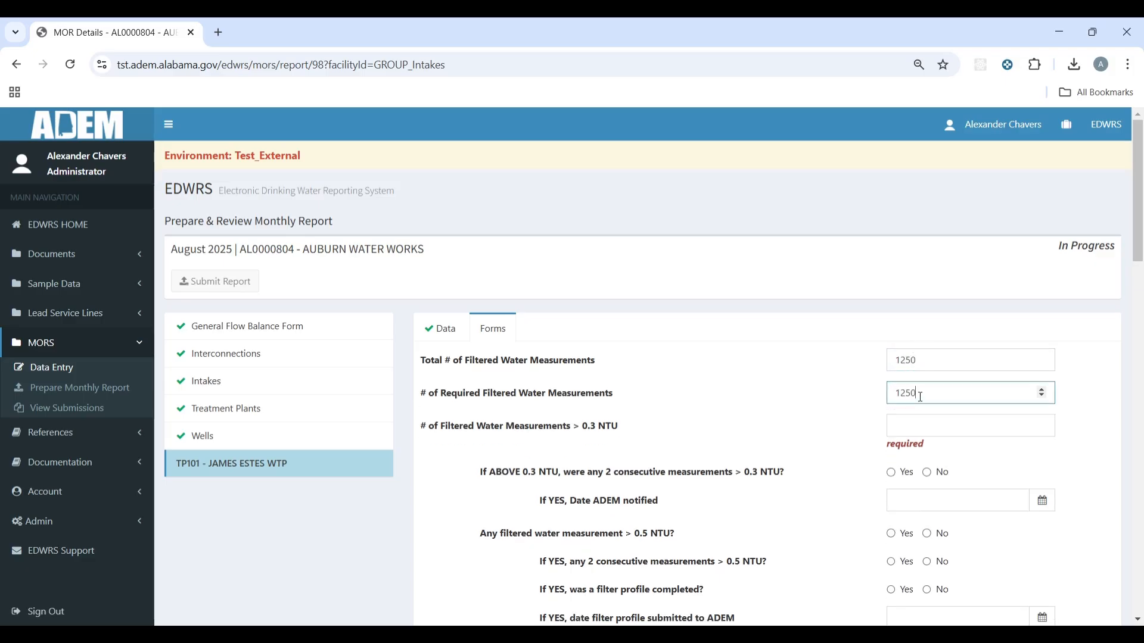
pyautogui.click(917, 423)
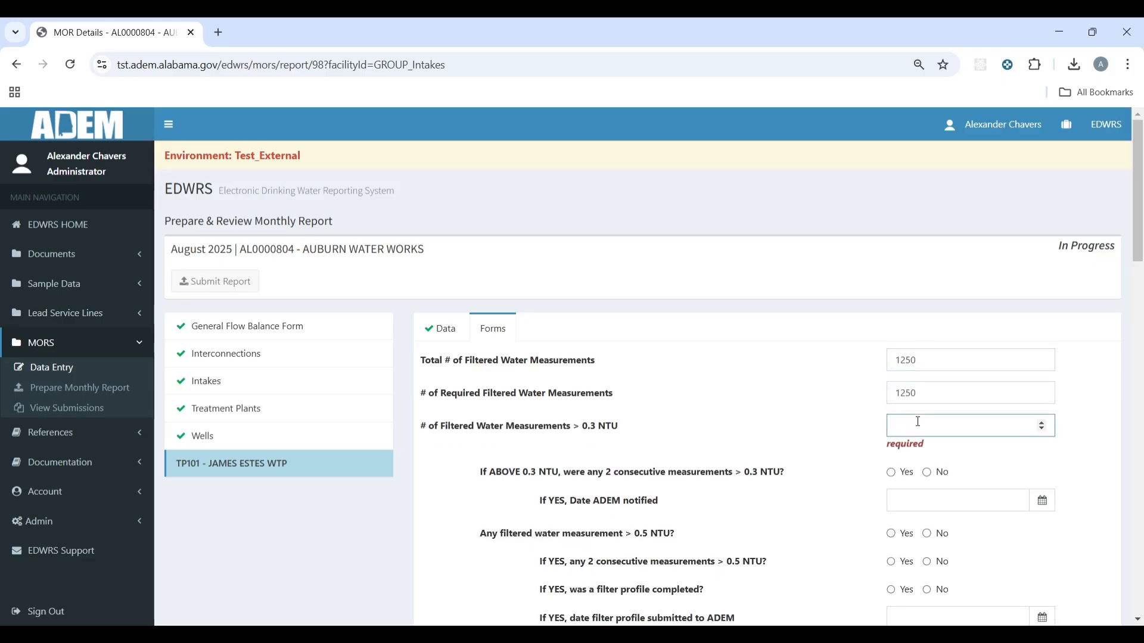
pyautogui.write('0')
# Step: Answer No to failing CT and enter disinfectant residuals of 1.2 minimum and 2.39 maximum
pyautogui.scroll(-9, 918, 422)
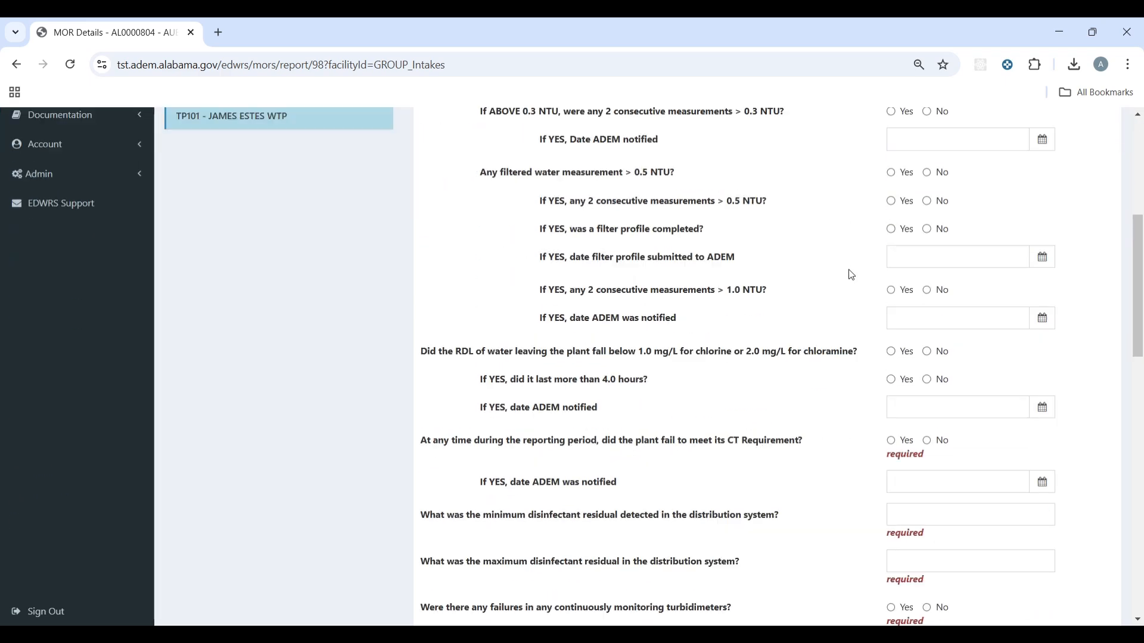
pyautogui.scroll(6, 922, 275)
pyautogui.scroll(2, 922, 275)
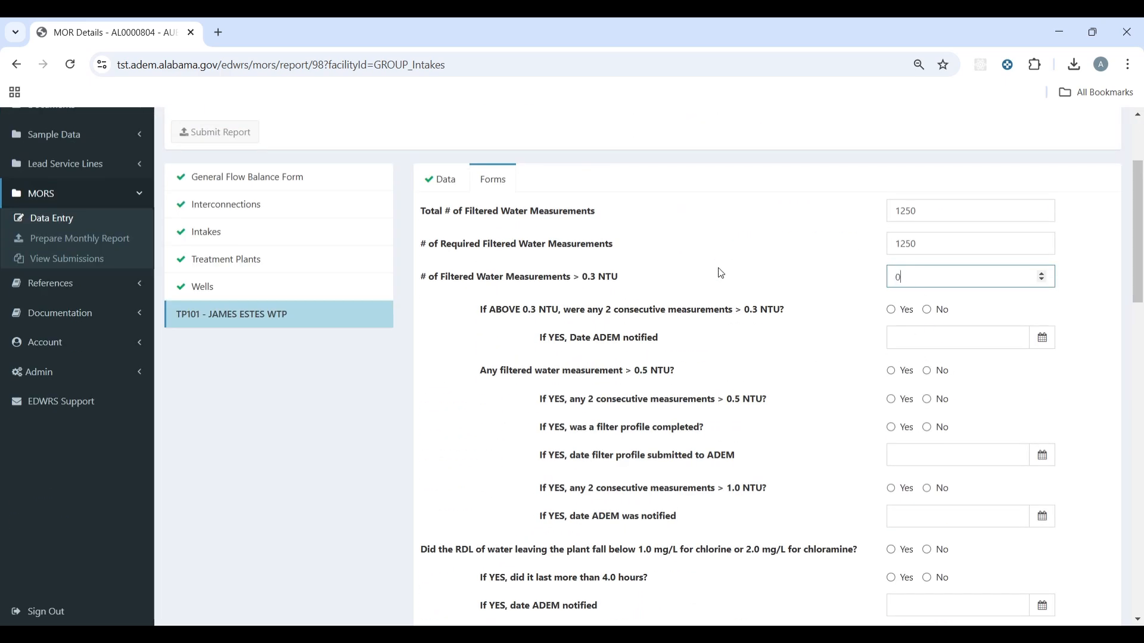
pyautogui.scroll(-4, 965, 350)
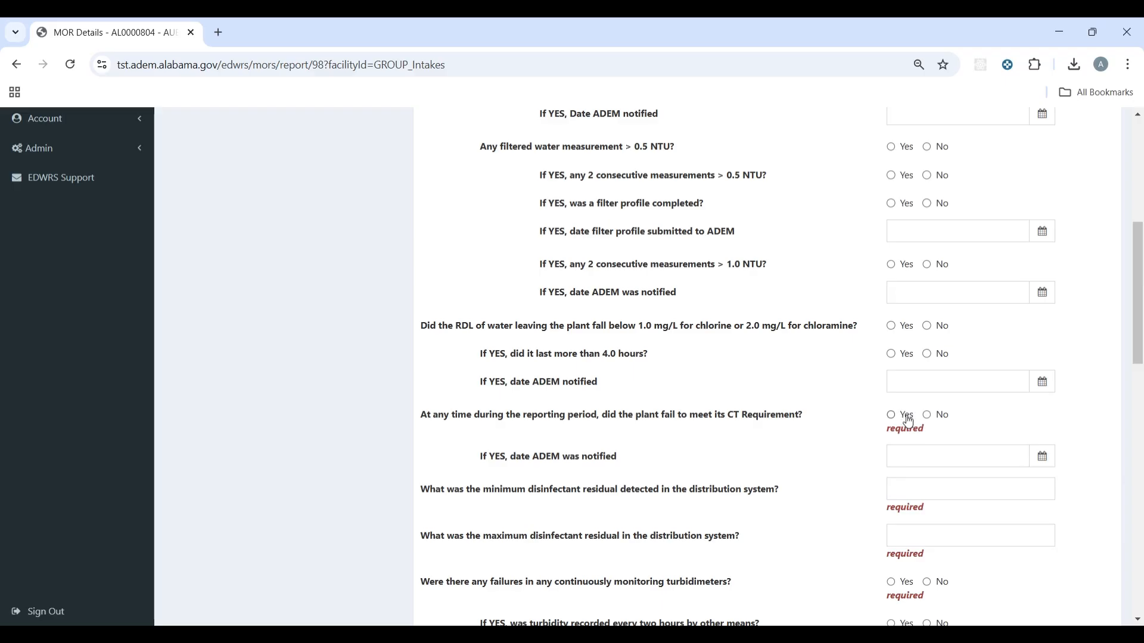
pyautogui.click(927, 416)
pyautogui.scroll(-1, 920, 410)
pyautogui.click(911, 407)
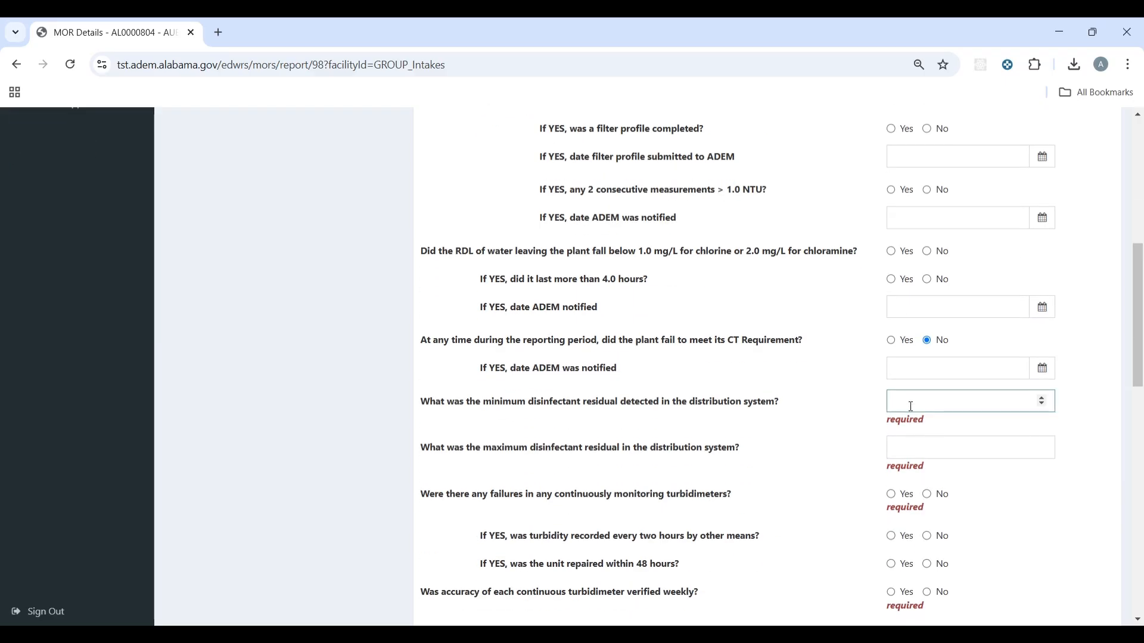
pyautogui.write('1.2')
pyautogui.click(916, 430)
pyautogui.write('2.')
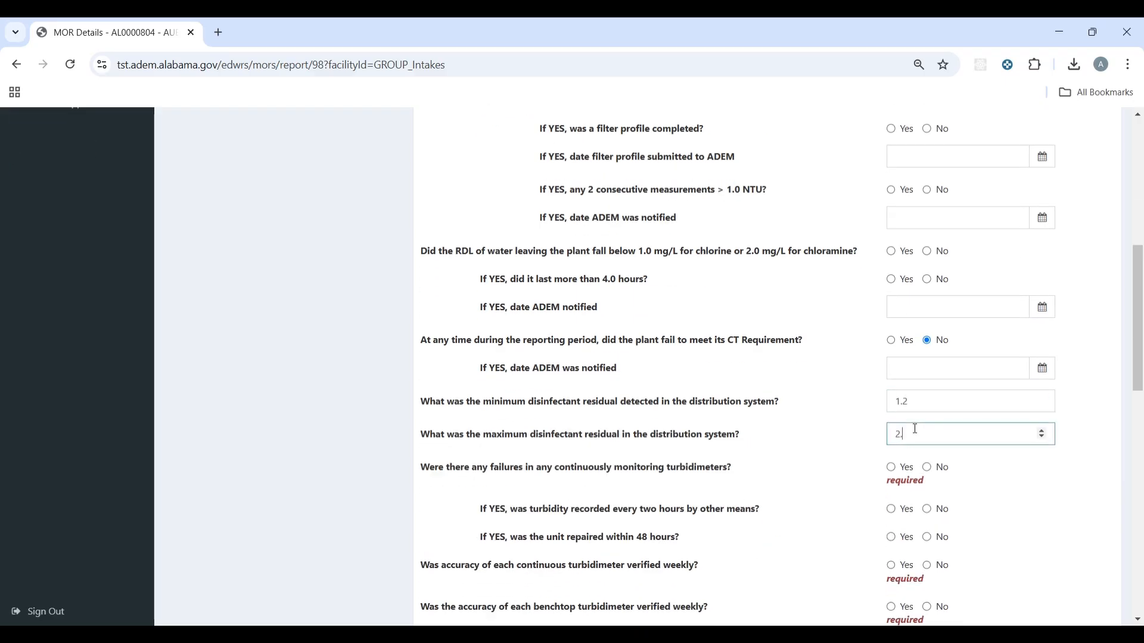
pyautogui.write('39')
# Step: Answer No to turbidimeter failures and Yes to turbidimeter verification and waste water questions
pyautogui.scroll(-1, 917, 424)
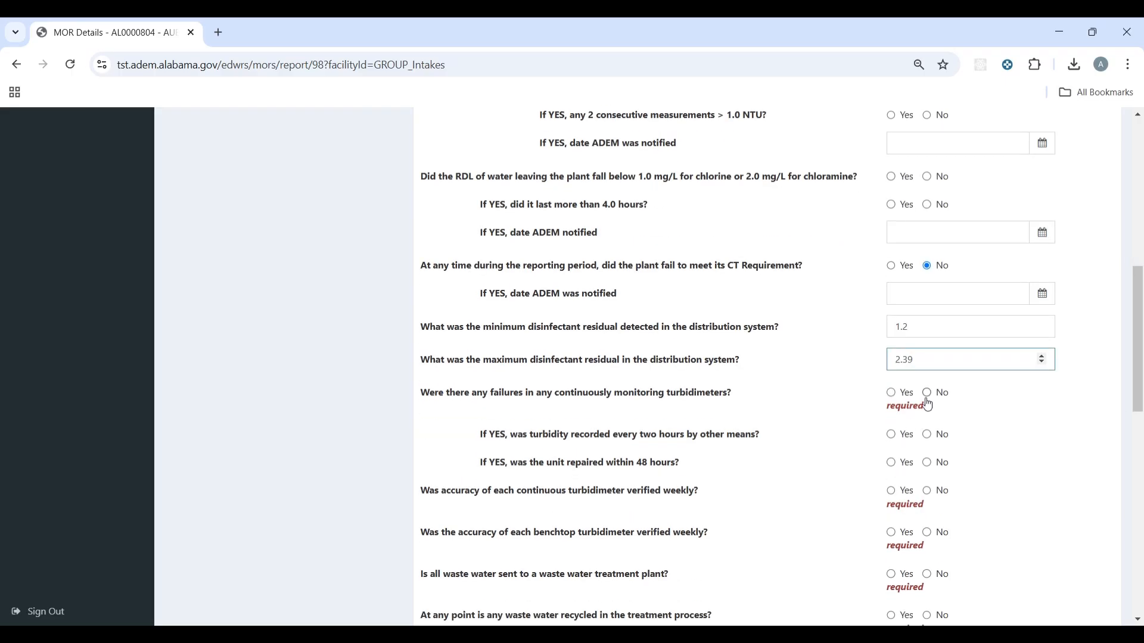
pyautogui.click(927, 400)
pyautogui.click(893, 477)
pyautogui.scroll(-2, 893, 351)
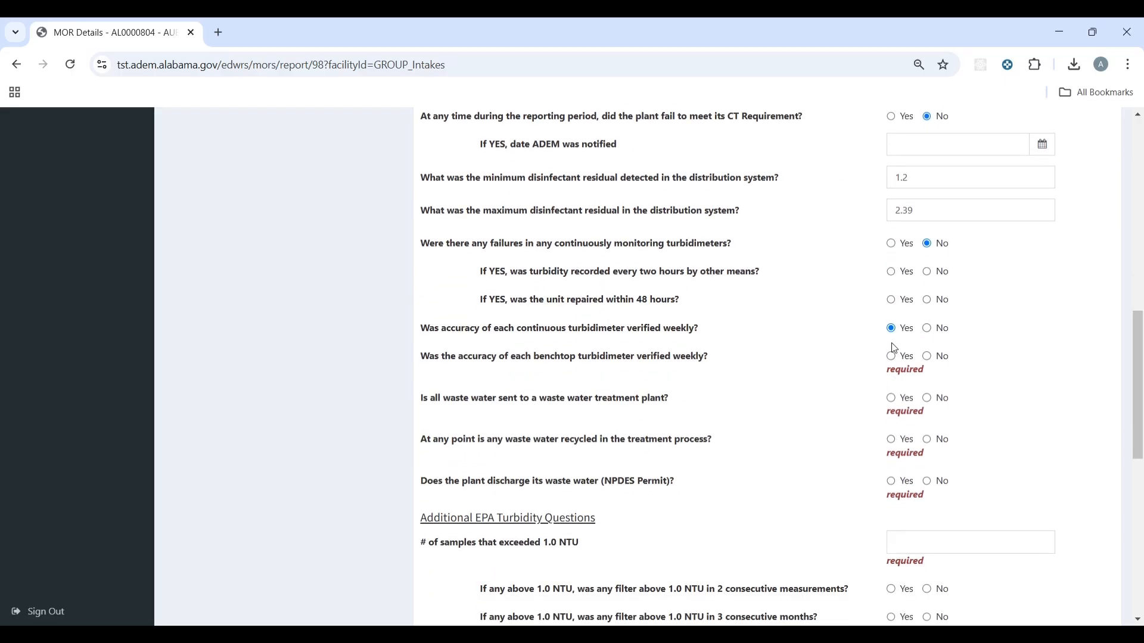
pyautogui.click(894, 357)
pyautogui.click(893, 386)
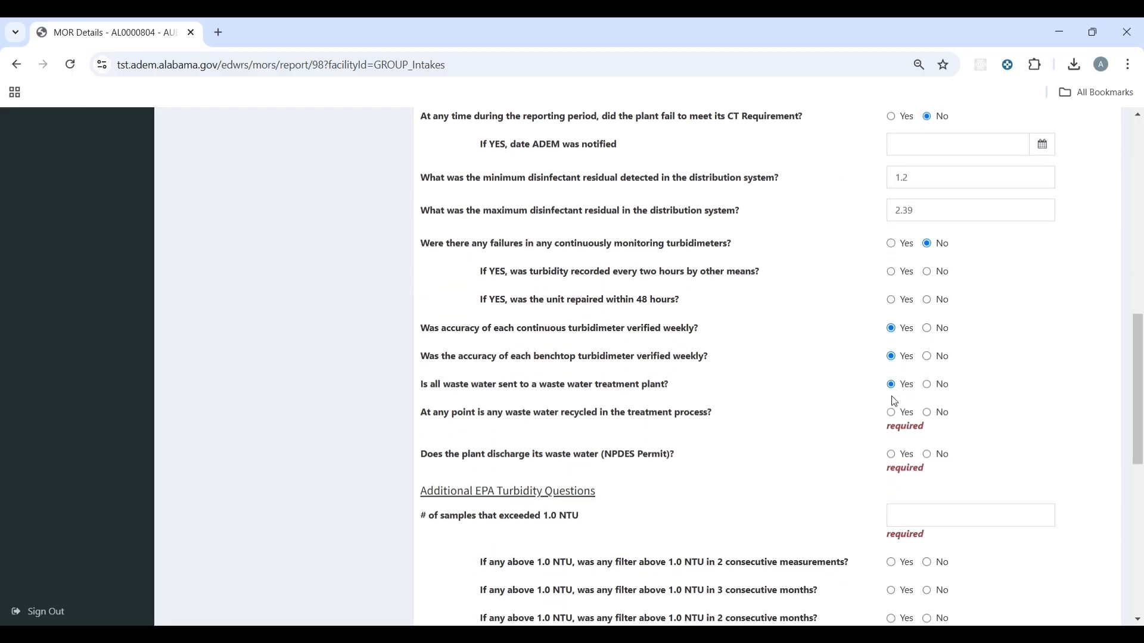
pyautogui.click(893, 413)
pyautogui.click(896, 443)
# Step: Answer No to filter turbidity above 0.5 NTU and save the form answers
pyautogui.scroll(-1, 912, 452)
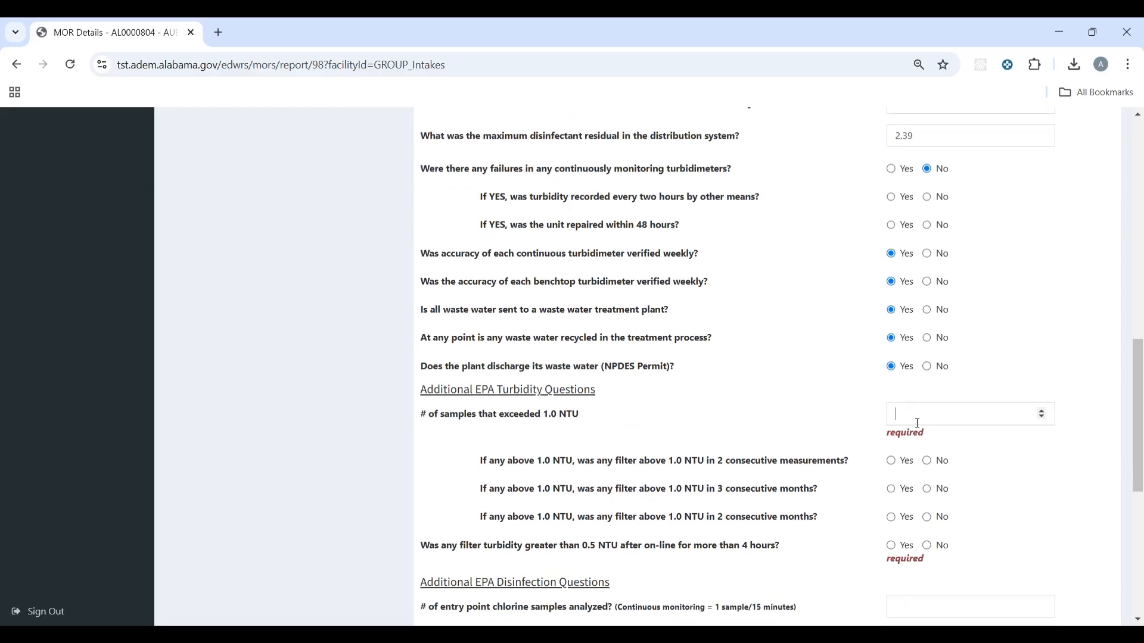
pyautogui.click(917, 423)
pyautogui.scroll(-3, 917, 423)
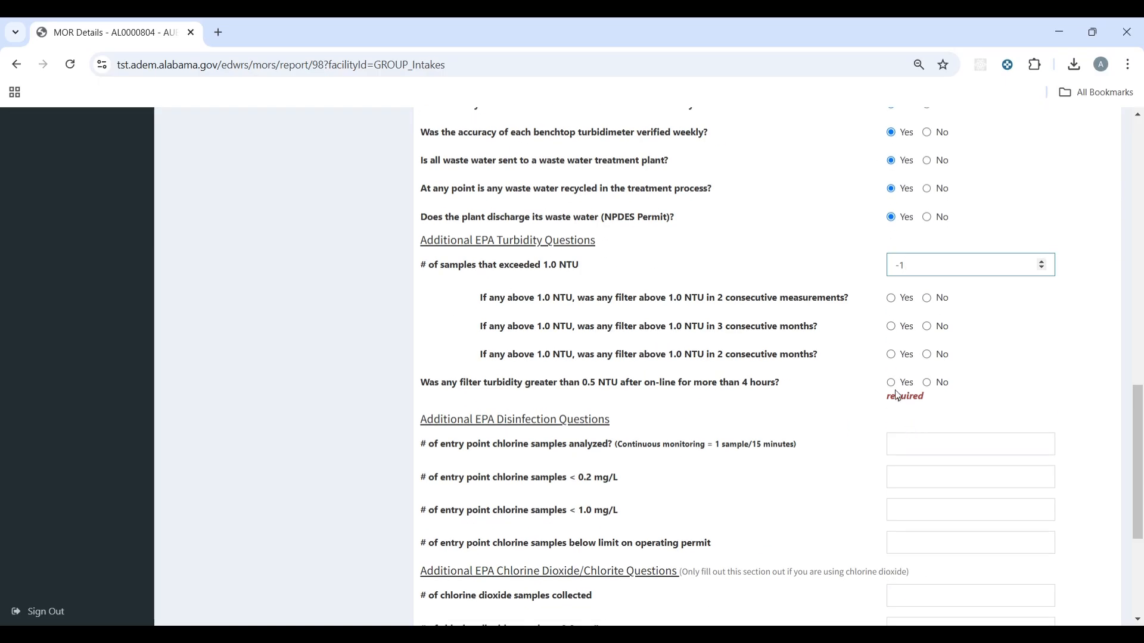
pyautogui.click(935, 385)
pyautogui.scroll(-4, 937, 388)
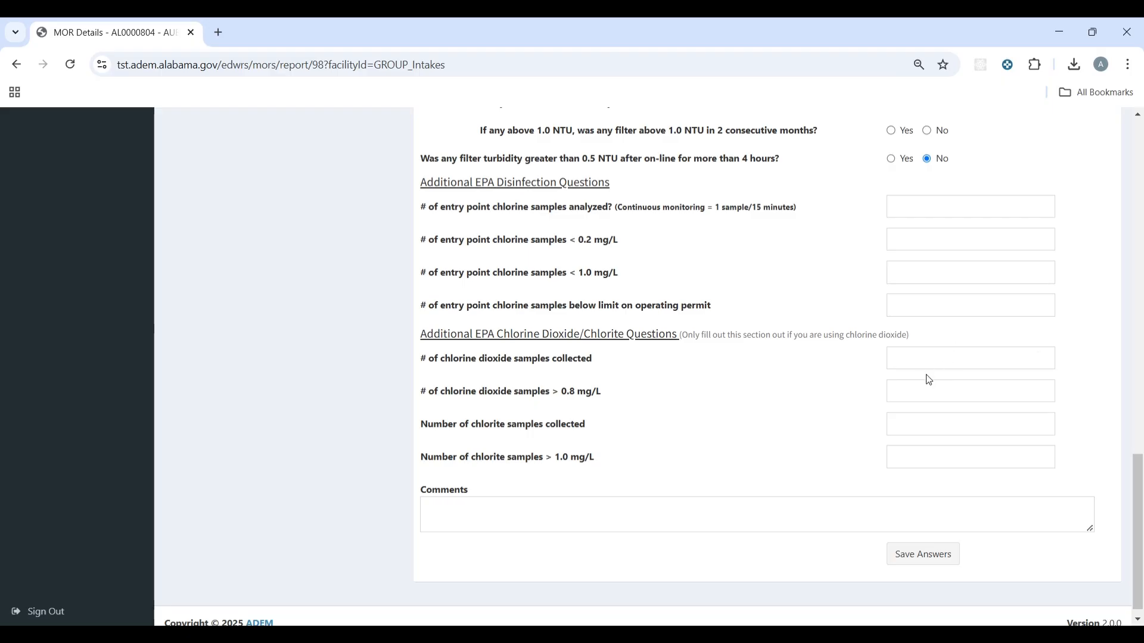
pyautogui.scroll(15, 963, 454)
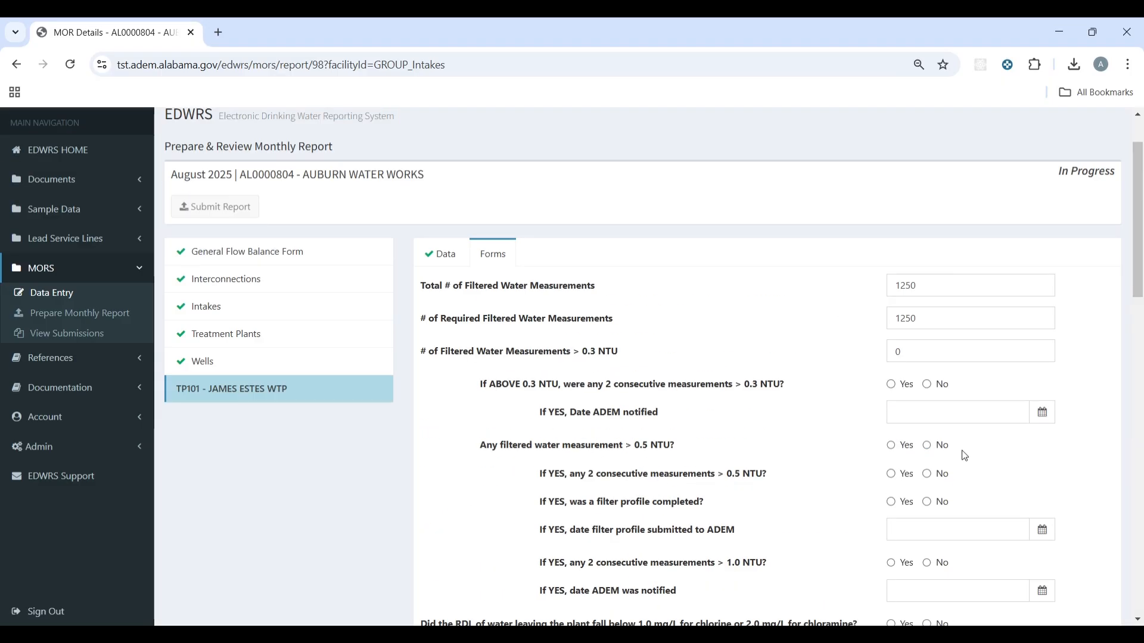
pyautogui.scroll(-15, 963, 455)
pyautogui.click(923, 554)
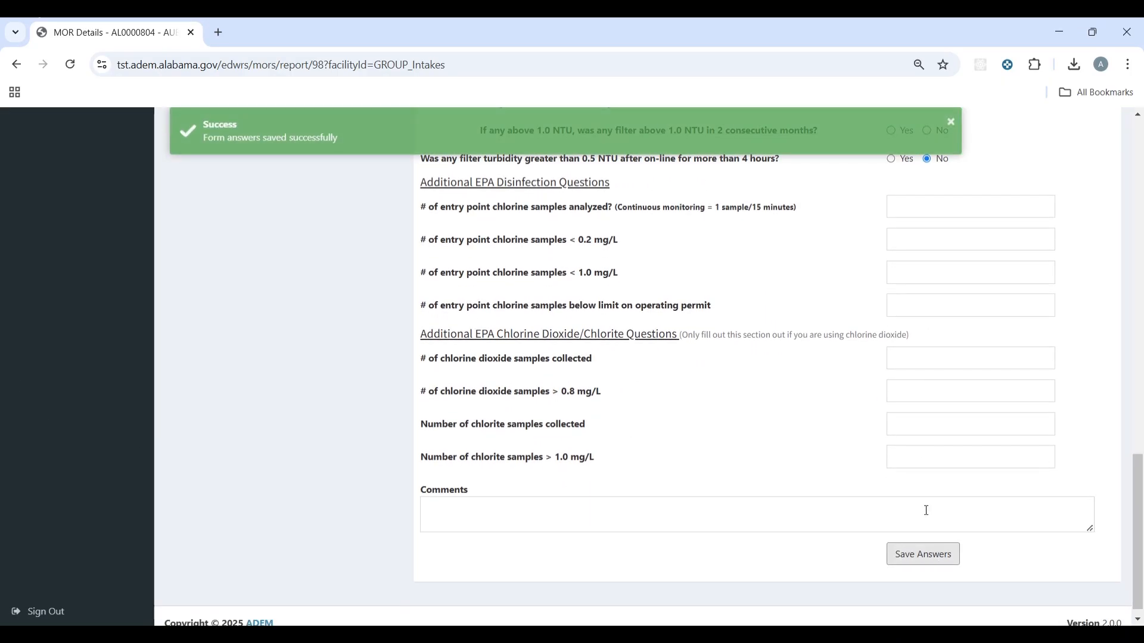
pyautogui.scroll(12, 820, 324)
# Step: Change the above-0.3 NTU measurement count to 1 and resave the form
pyautogui.scroll(6, 741, 127)
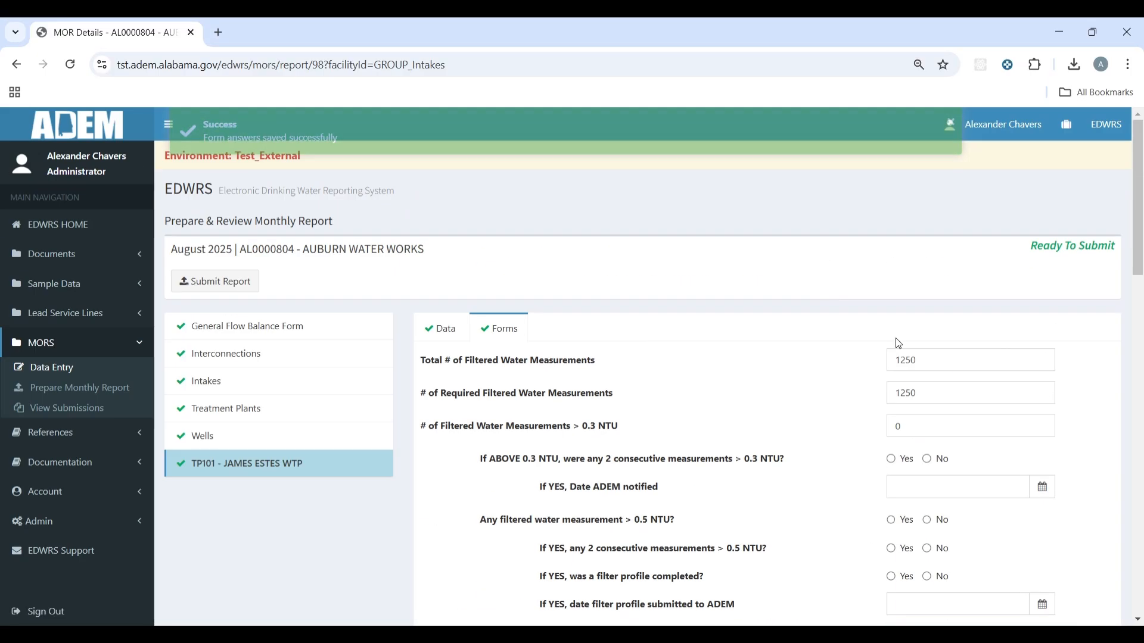
pyautogui.doubleClick(941, 426)
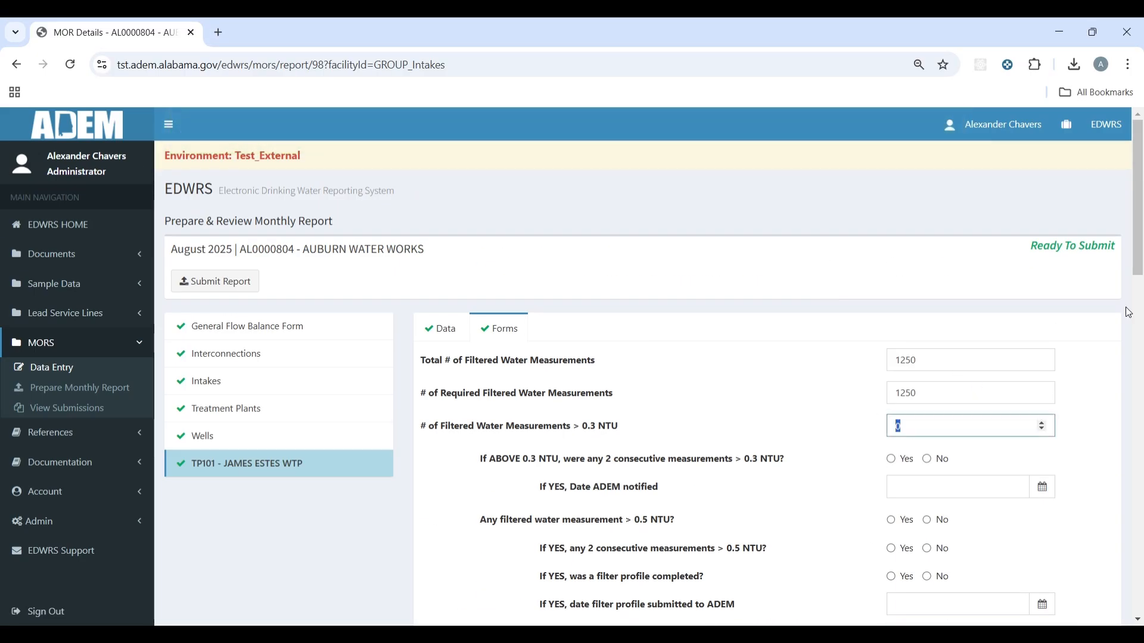
pyautogui.scroll(-20, 935, 445)
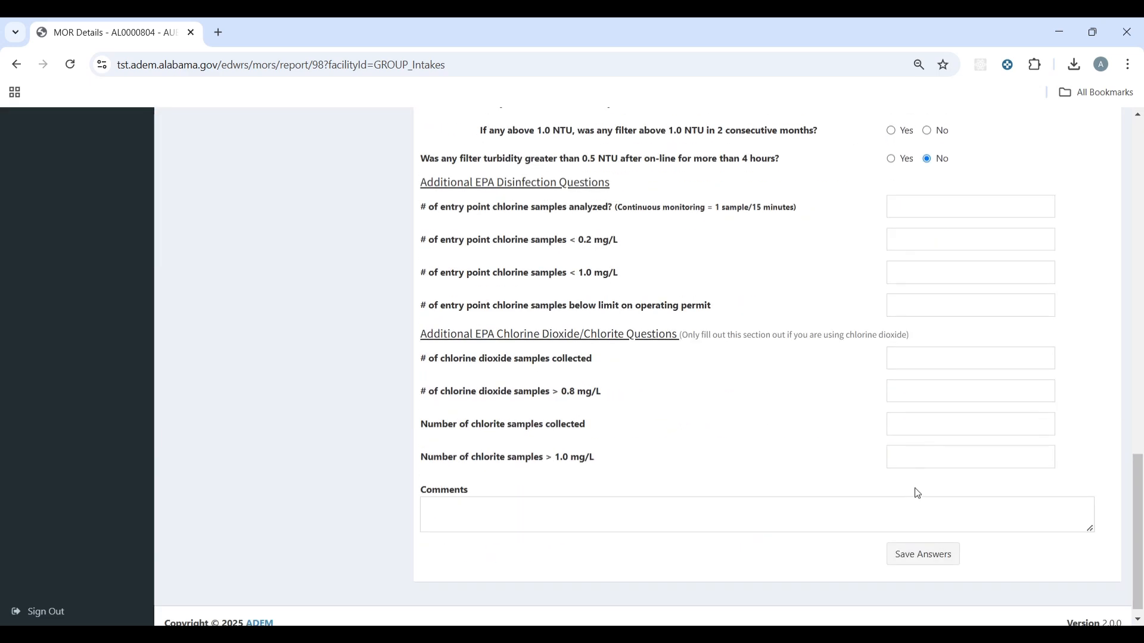
pyautogui.click(943, 542)
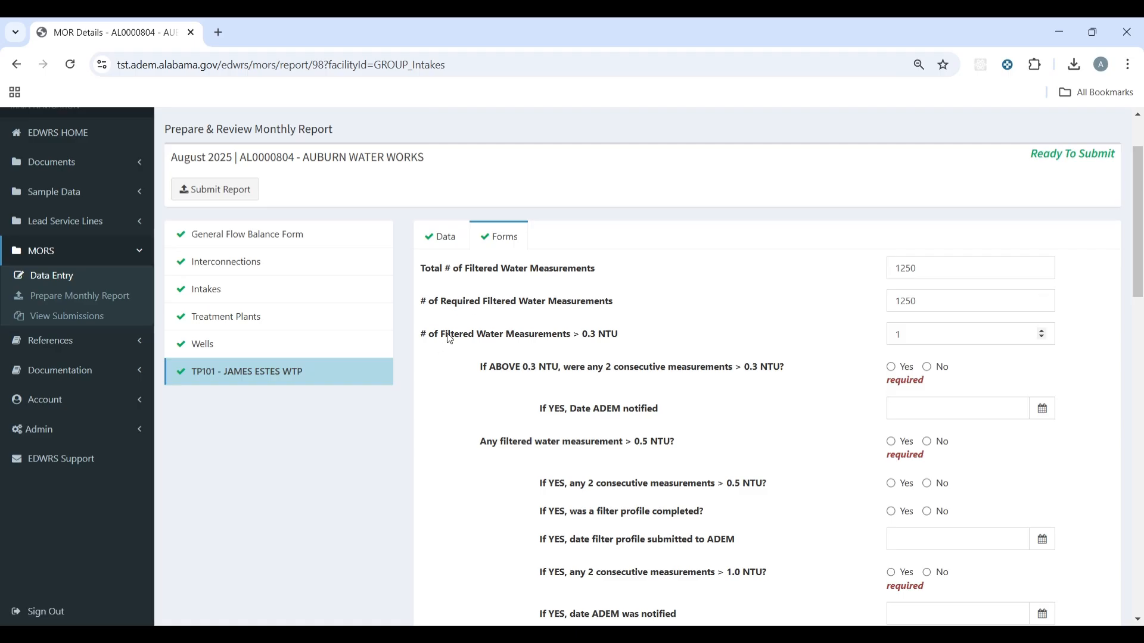
# Step: Answer No to the consecutive 0.3 NTU, 0.5 NTU and 1.0 NTU questions and save
pyautogui.scroll(-1, 451, 337)
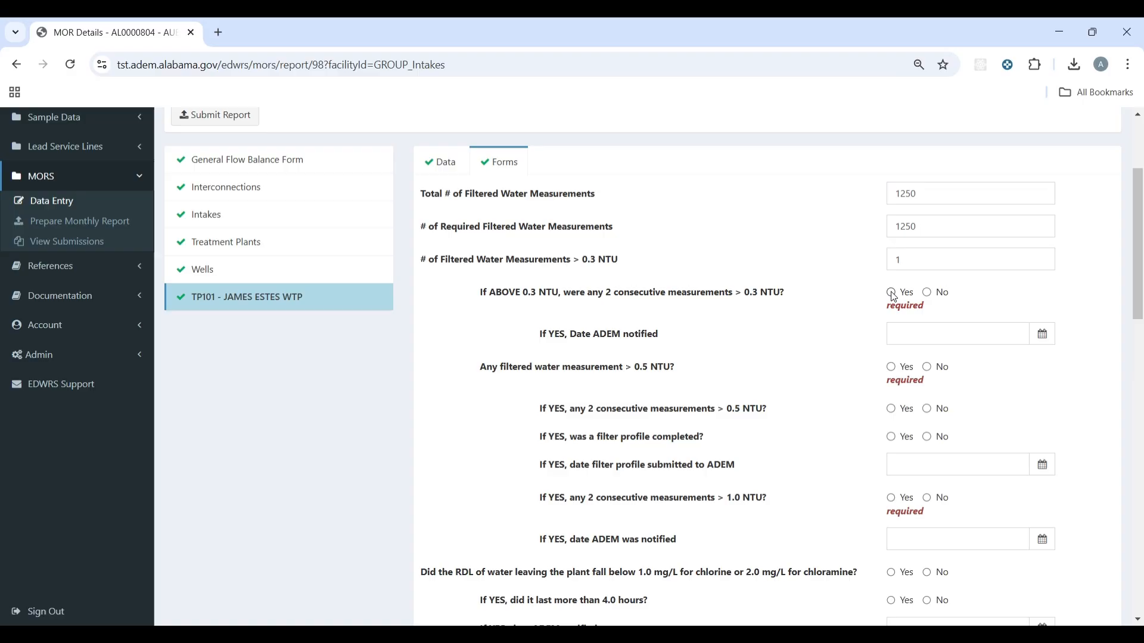
pyautogui.click(938, 293)
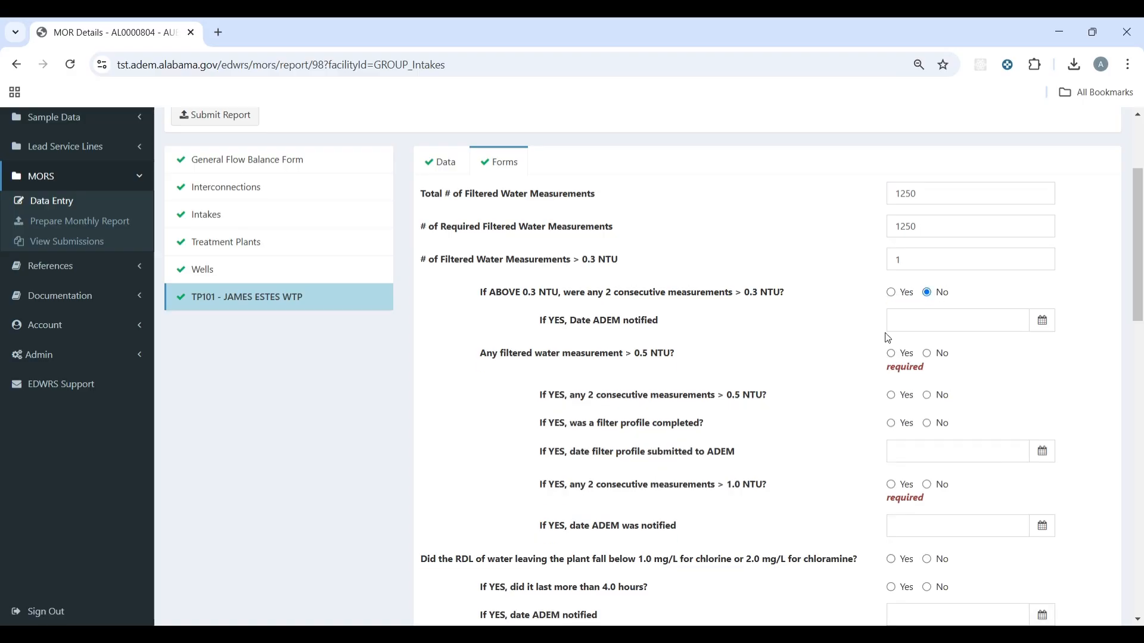
pyautogui.scroll(-4, 930, 351)
pyautogui.scroll(1, 927, 321)
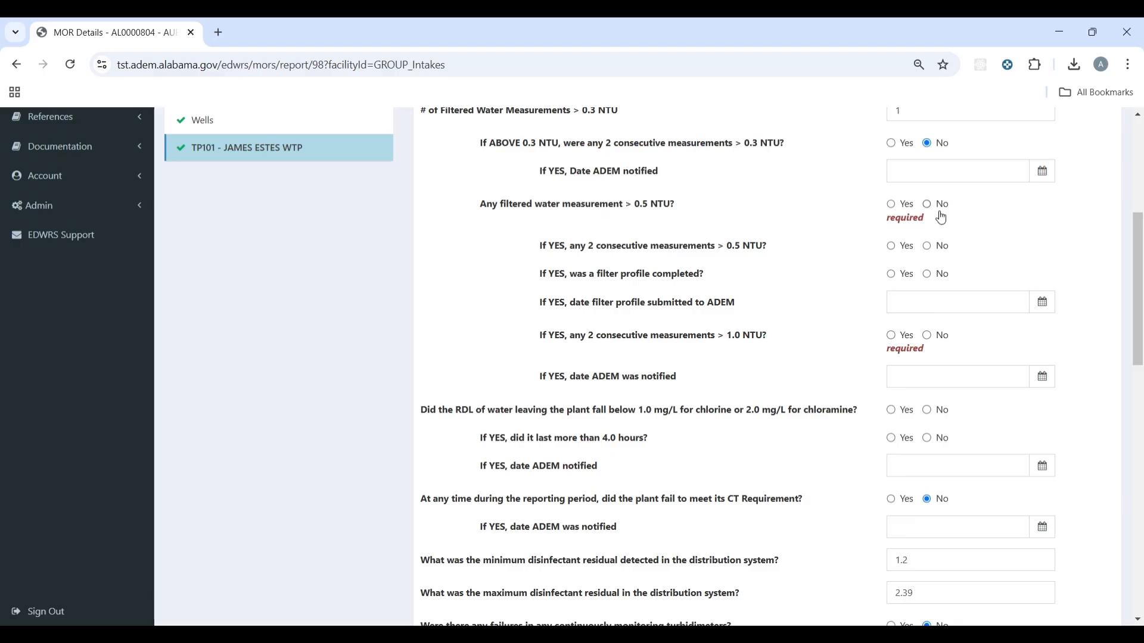
pyautogui.click(938, 208)
pyautogui.click(938, 326)
pyautogui.scroll(-14, 938, 336)
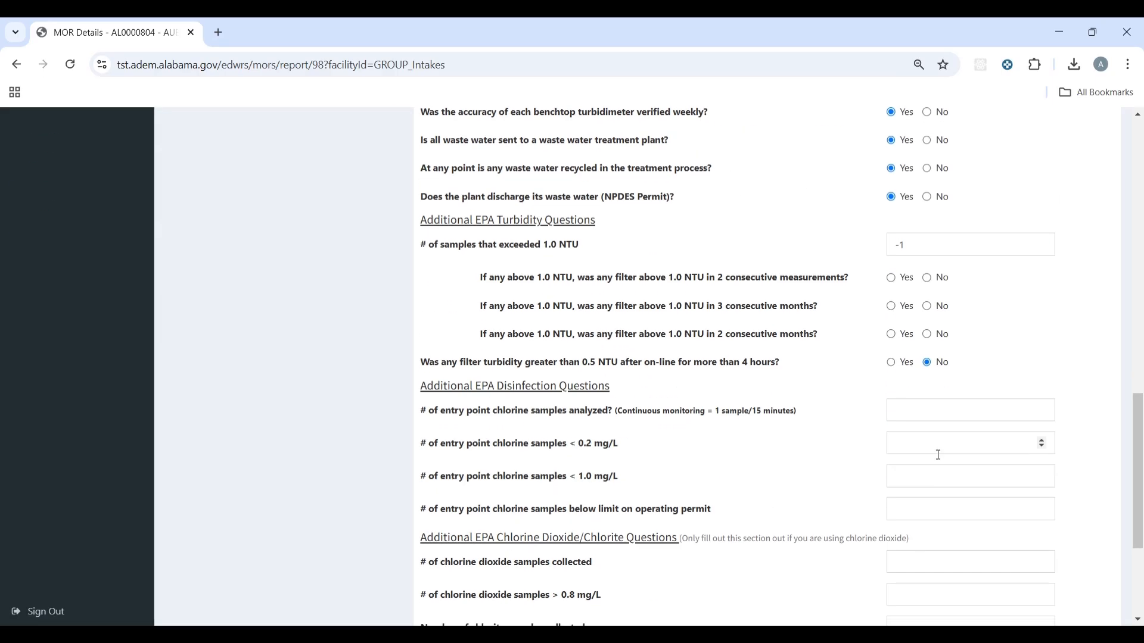
pyautogui.click(932, 542)
pyautogui.scroll(8, 916, 484)
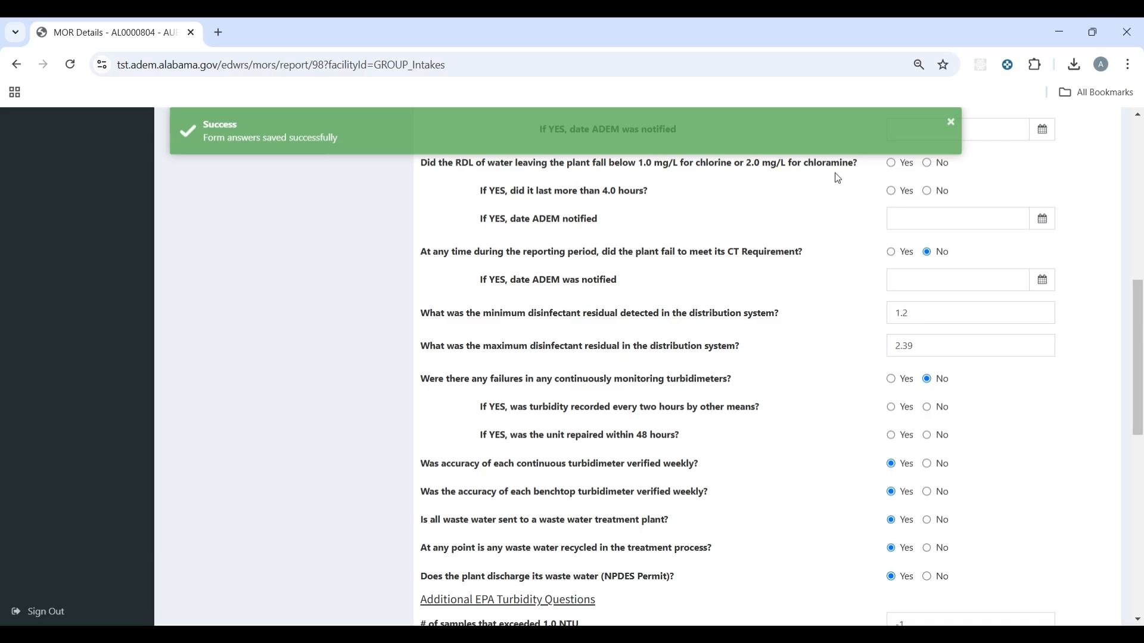
pyautogui.scroll(6, 769, 250)
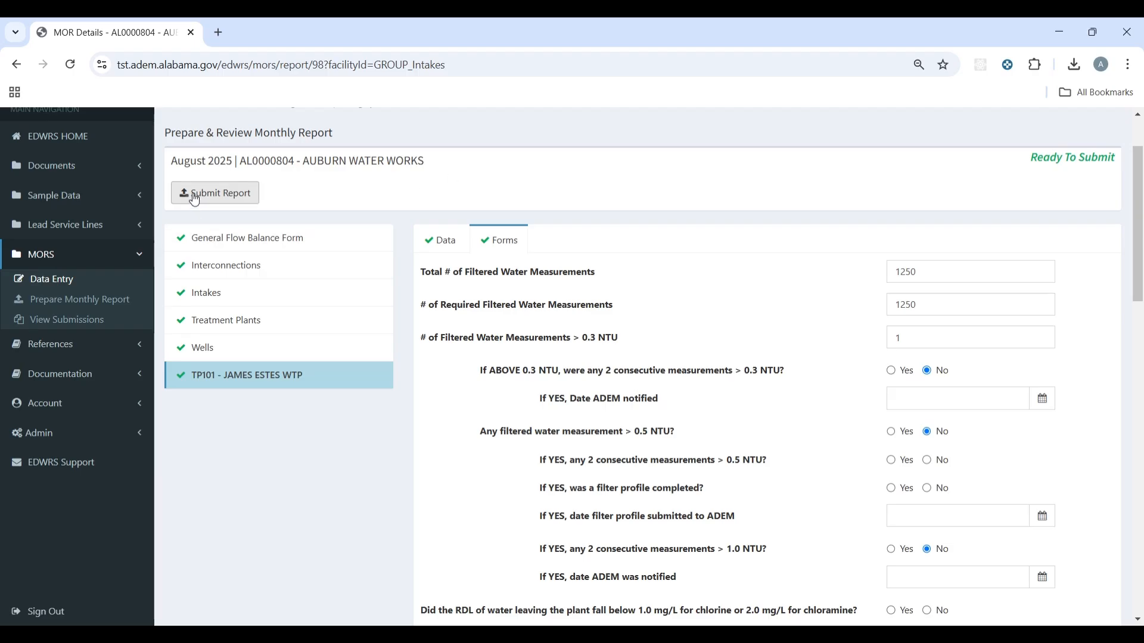
pyautogui.scroll(2, 194, 199)
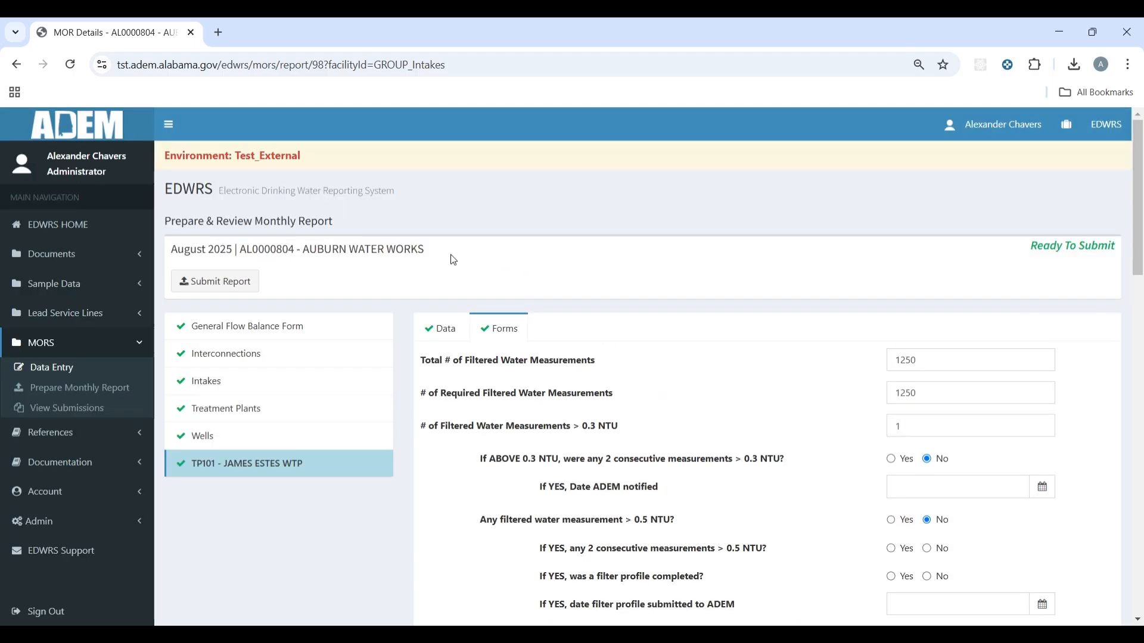
# Step: Go to MORS > Prepare Monthly Report, where the August 2025 report shows ready to submit
pyautogui.click(107, 393)
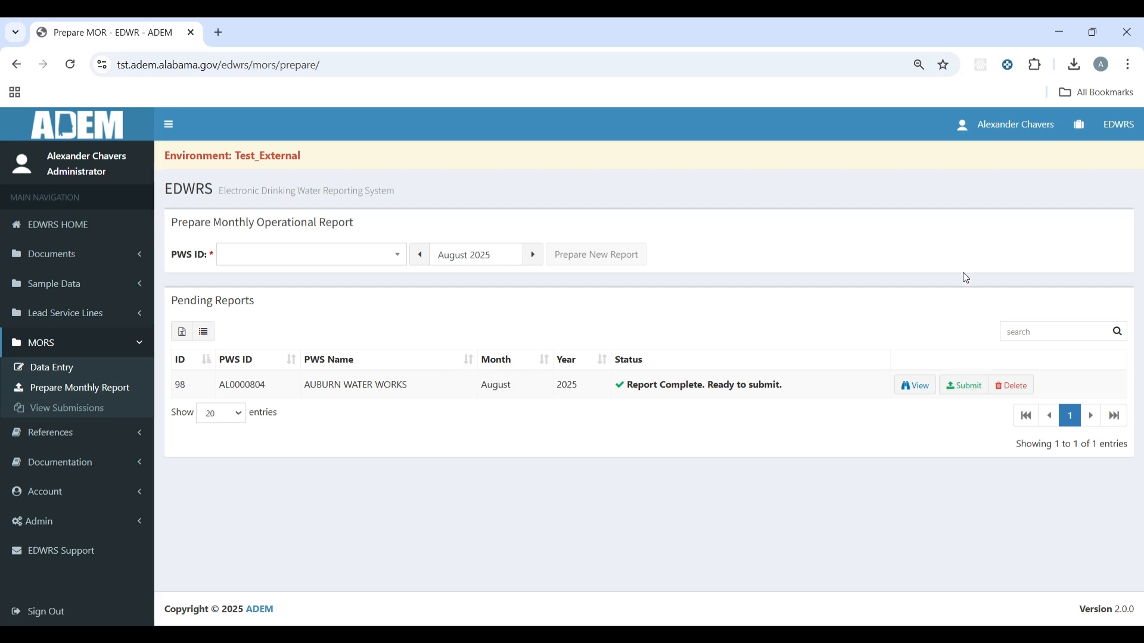
# Step: Submit the pending August 2025 report, entering the security question answer and the account password
pyautogui.click(980, 393)
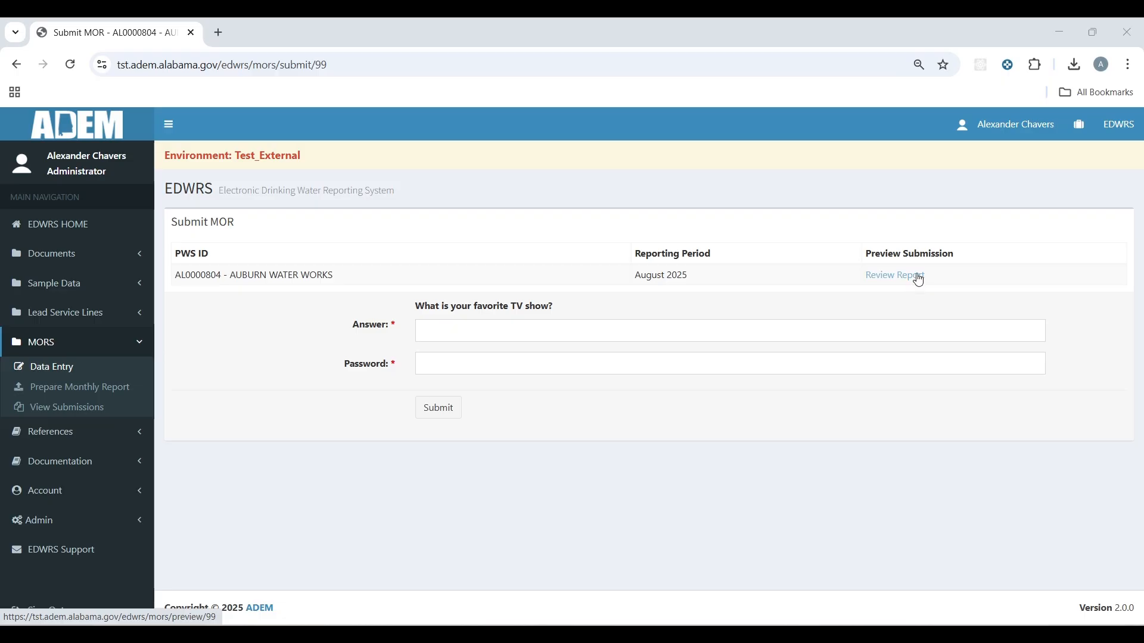
pyautogui.click(527, 327)
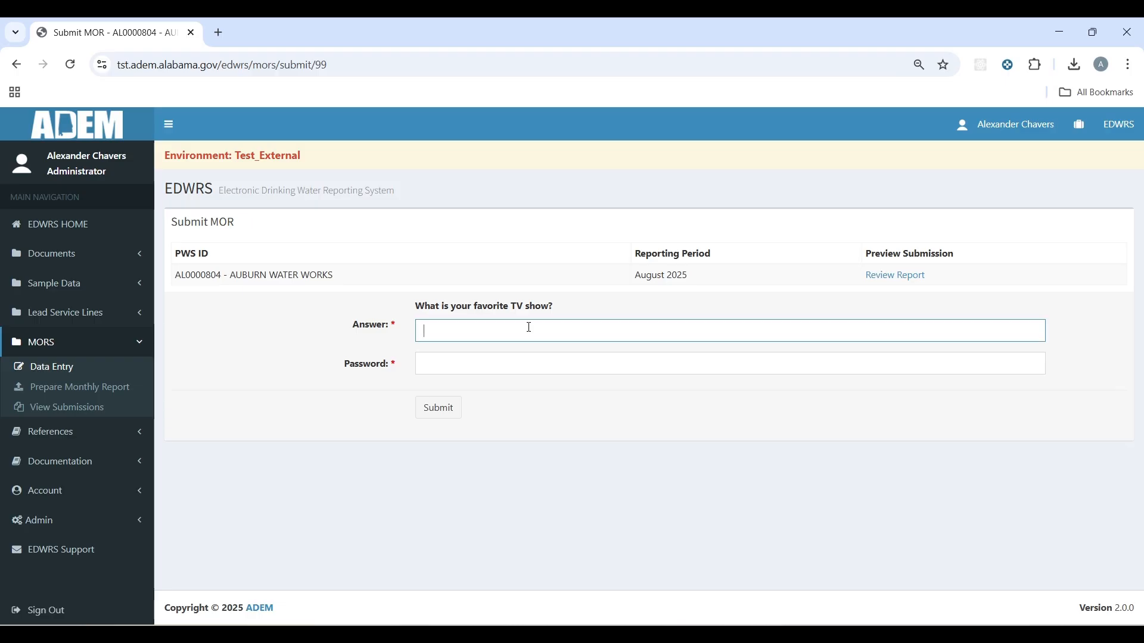
pyautogui.write('Friends')
pyautogui.press('Tab')
pyautogui.write('p')
pyautogui.write('••')
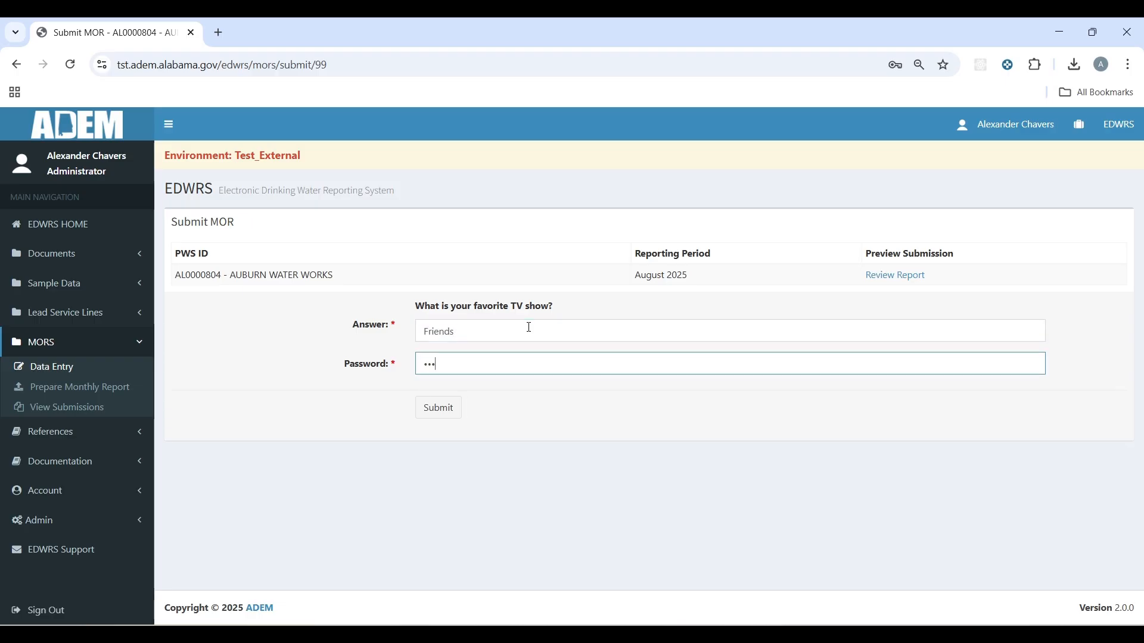
pyautogui.press('BackSpace')
pyautogui.press('BackSpace')
pyautogui.press('BackSpace')
pyautogui.write('•••••')
pyautogui.click(435, 409)
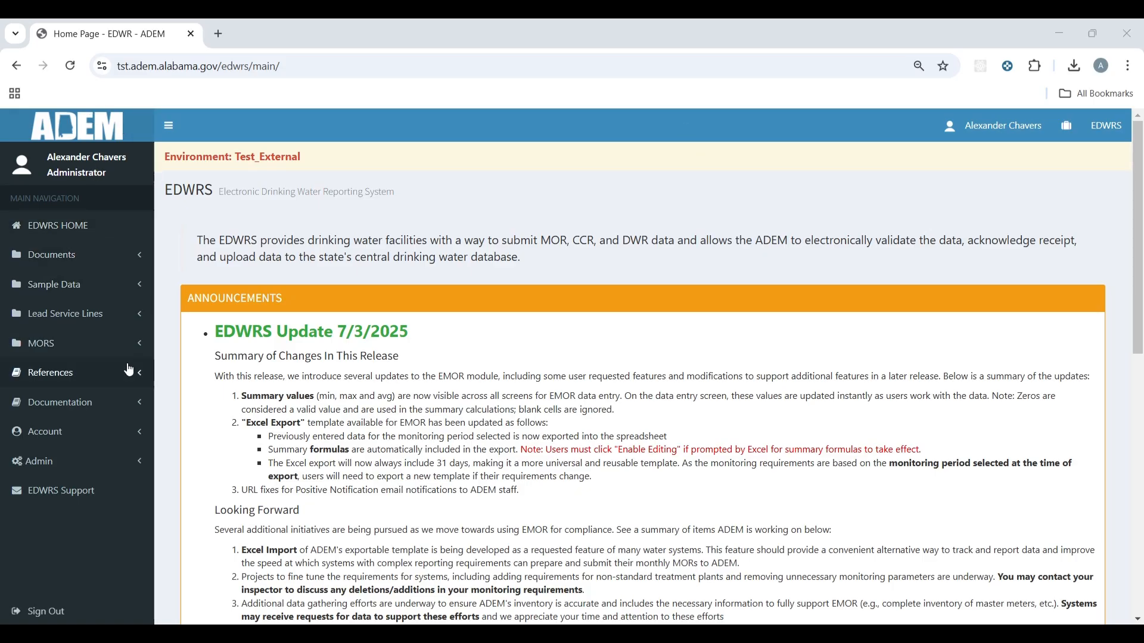
# Step: Expand References in the sidebar and open the Sampling Points list
pyautogui.click(83, 374)
pyautogui.click(78, 400)
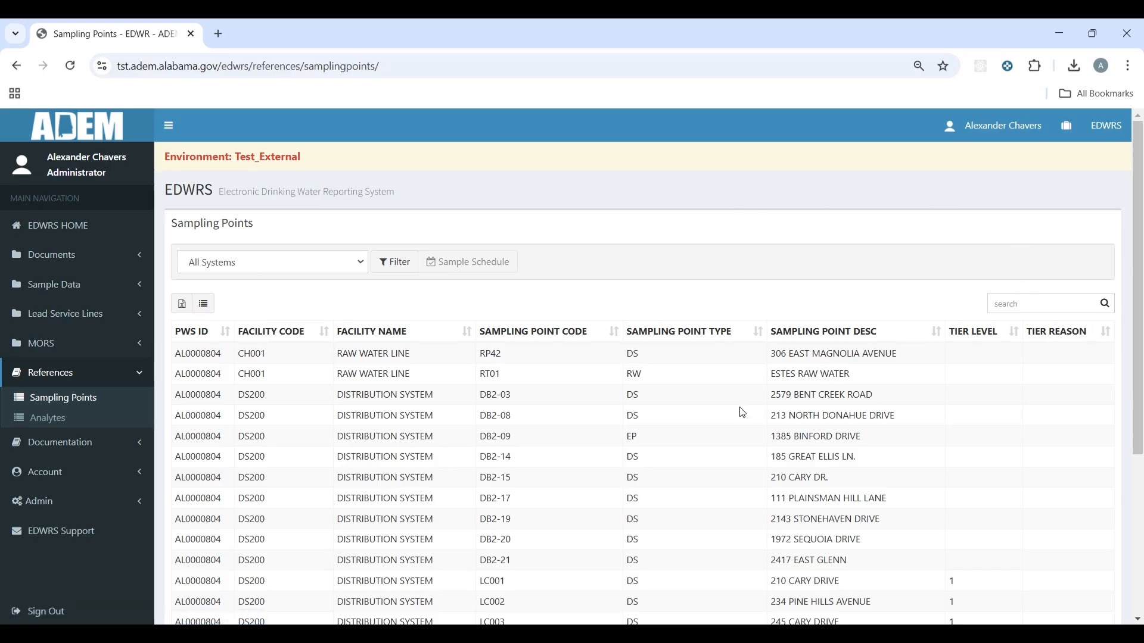
# Step: Filter sampling points to AL0000804 - AUBURN WATER WORKS and export the table to Excel
pyautogui.scroll(-3, 740, 411)
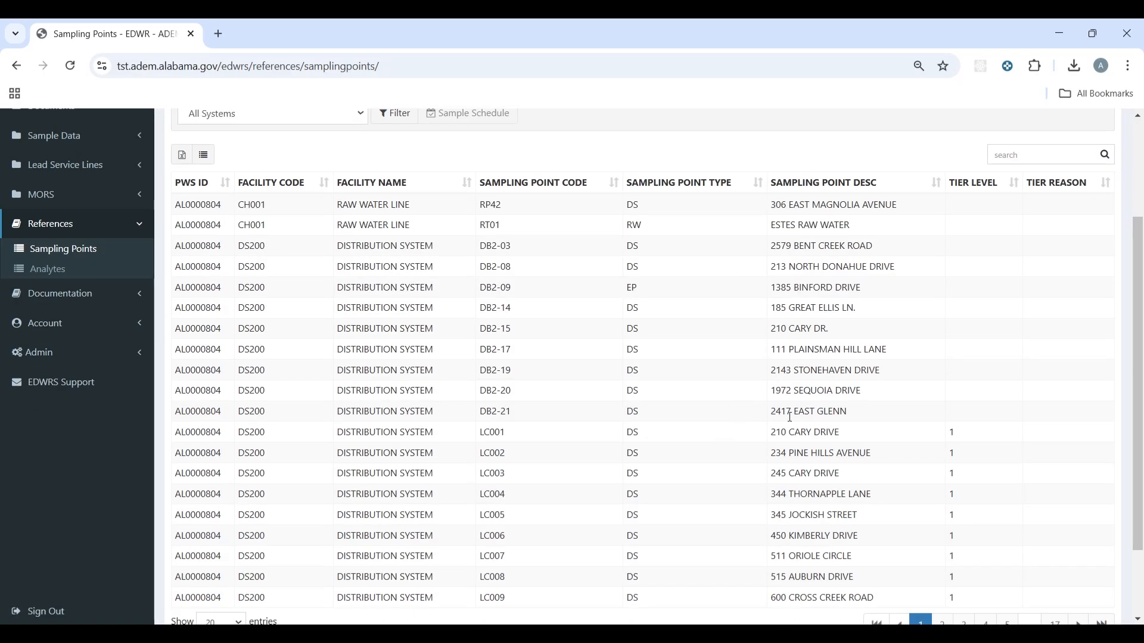
pyautogui.scroll(3, 791, 417)
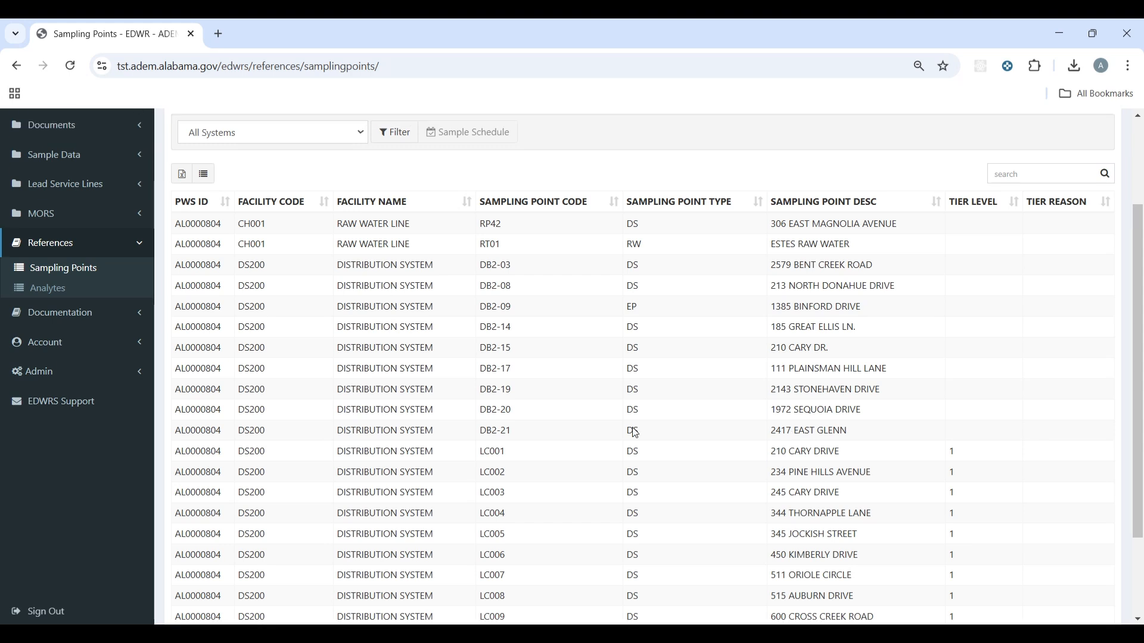
pyautogui.click(358, 268)
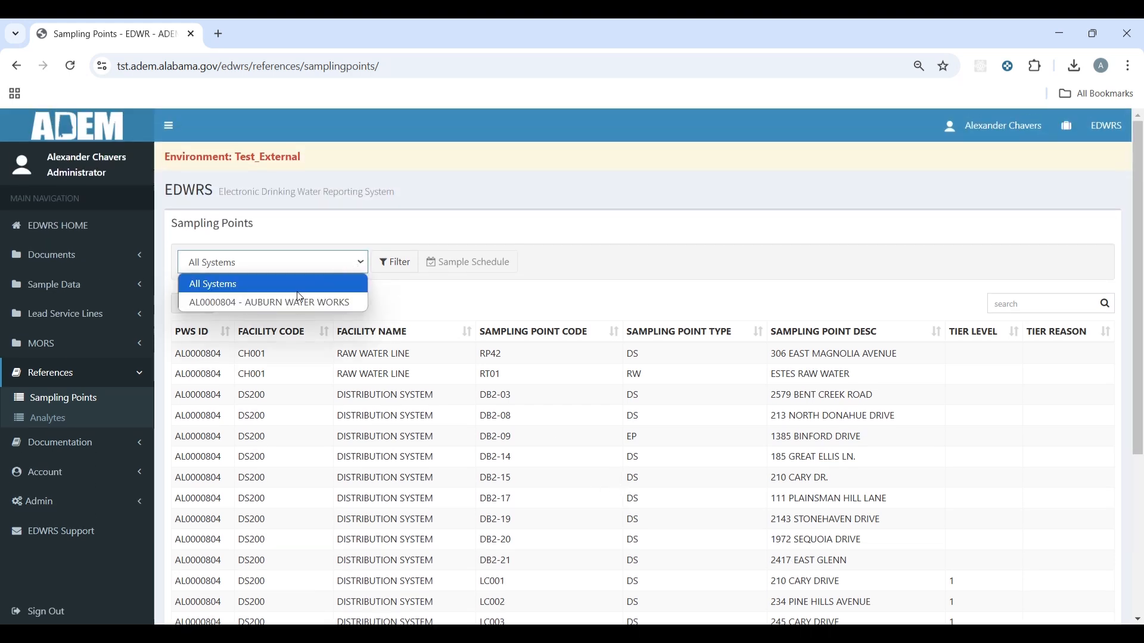
pyautogui.click(309, 303)
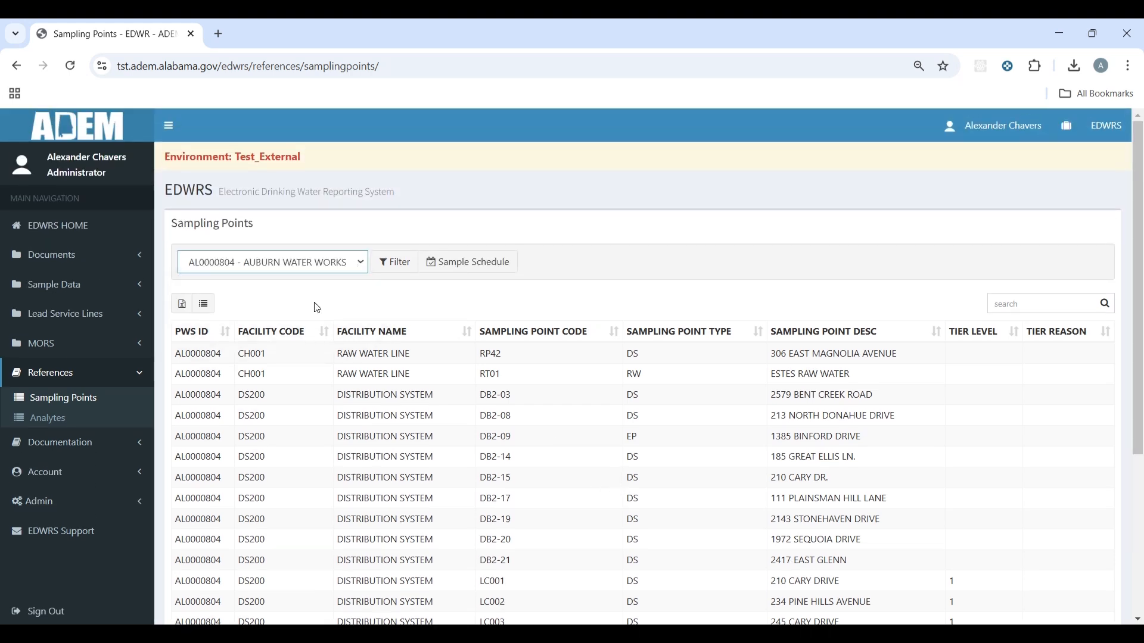
pyautogui.click(400, 272)
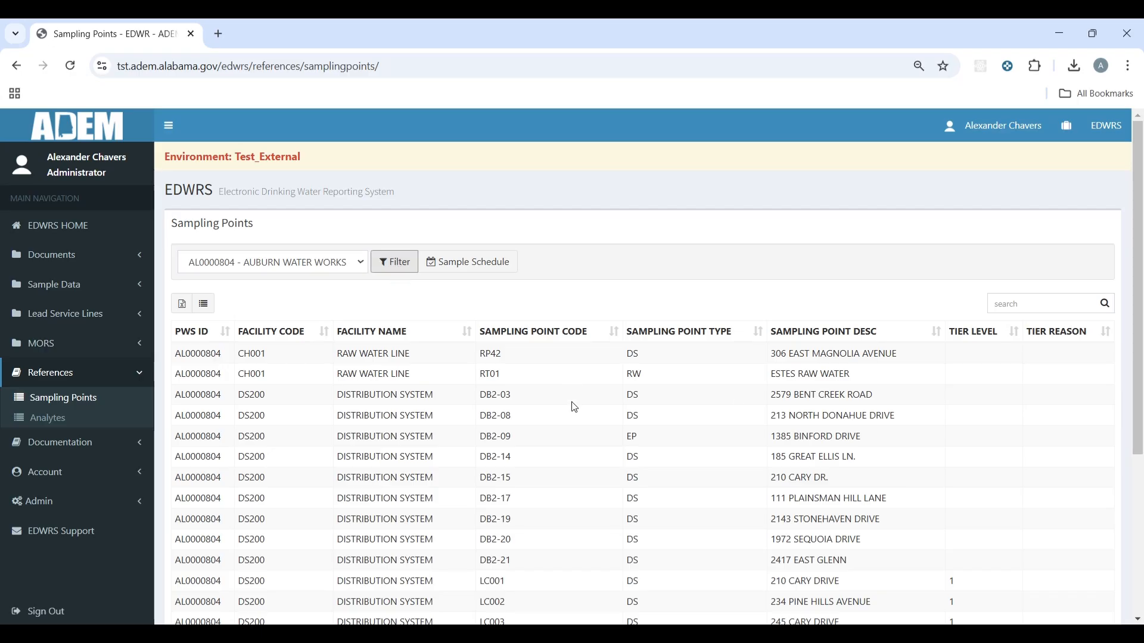
pyautogui.click(187, 309)
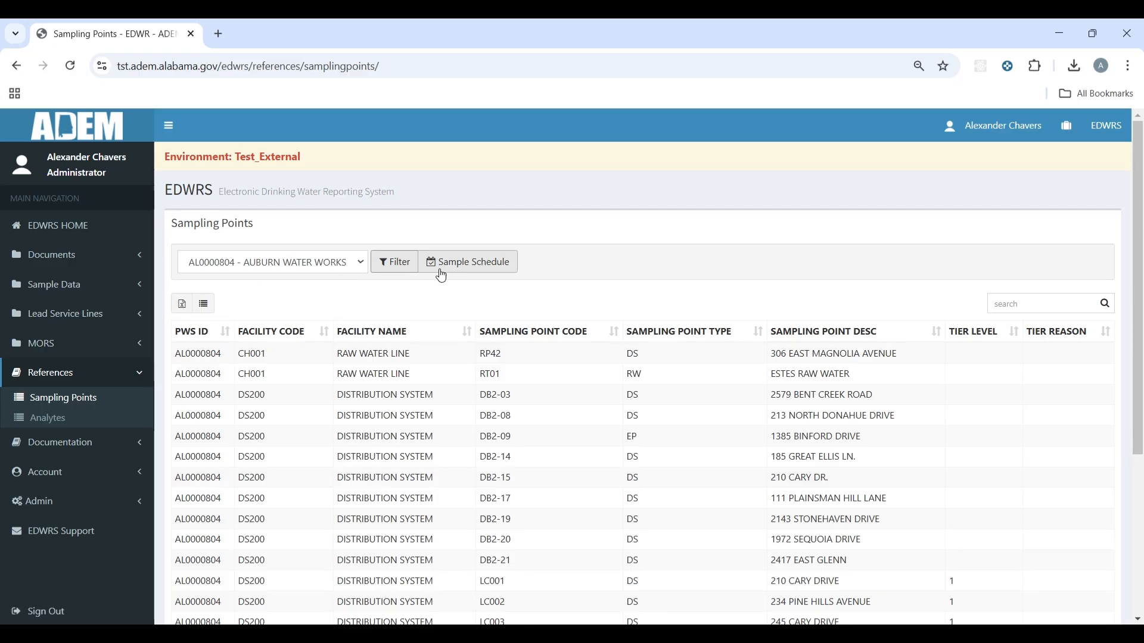
pyautogui.click(500, 272)
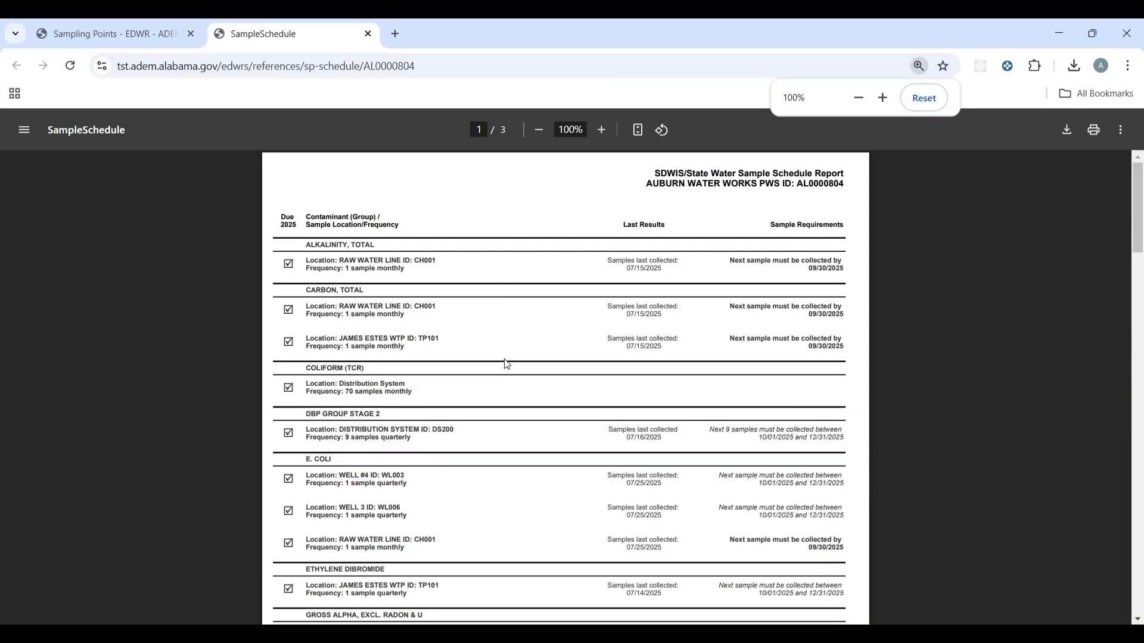
pyautogui.keyDown('ctrl'); pyautogui.scroll(2, 507, 364); pyautogui.keyUp('ctrl')
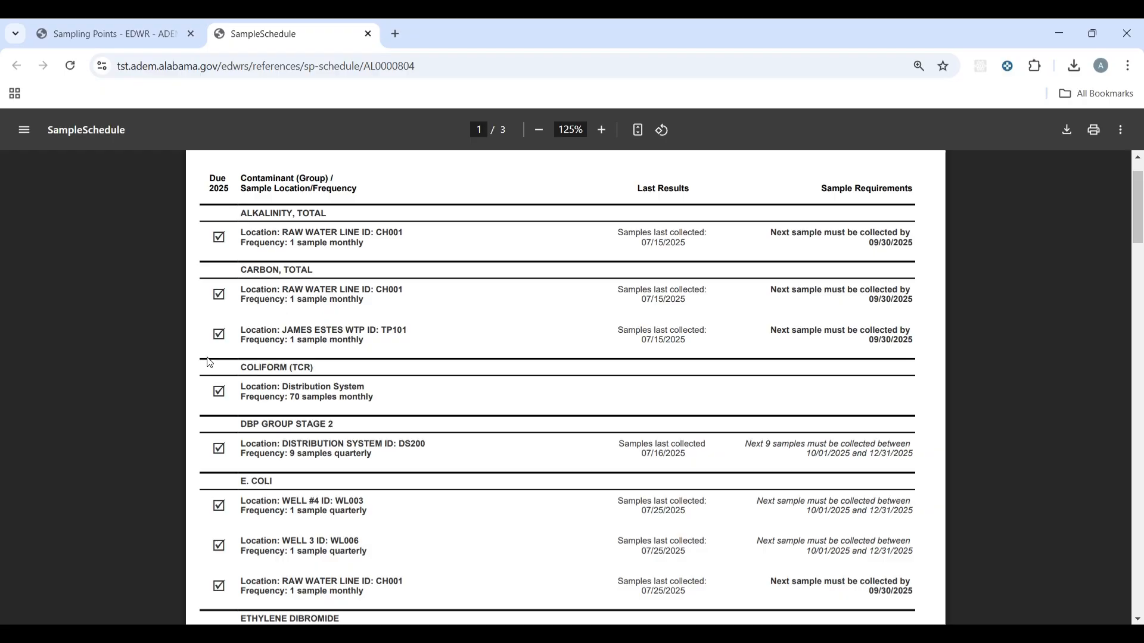
pyautogui.scroll(-15, 210, 363)
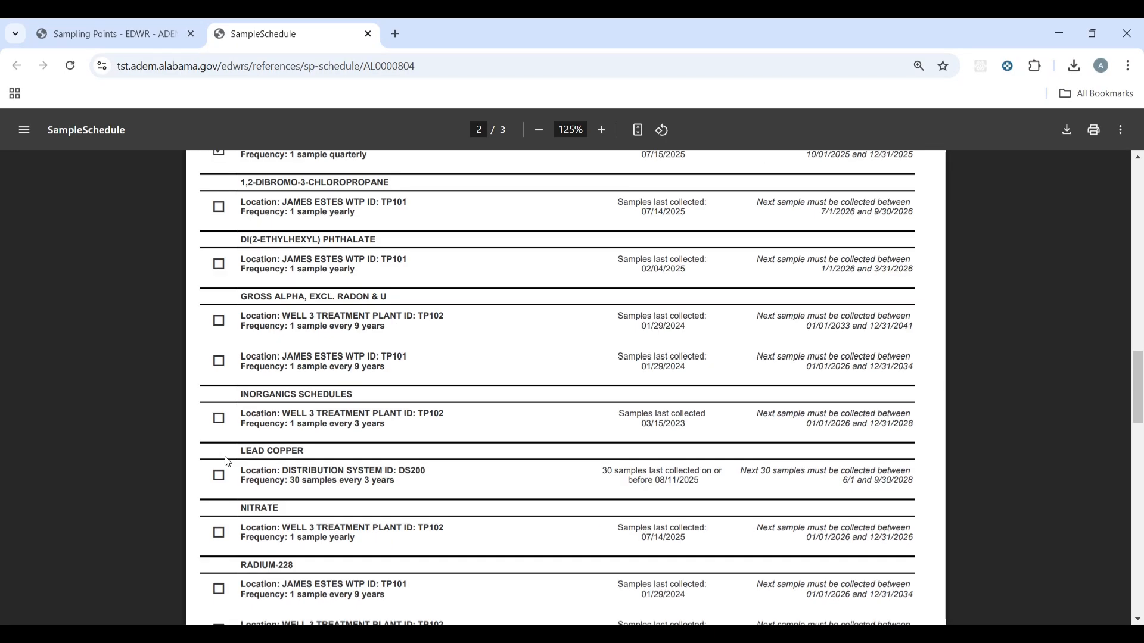
pyautogui.scroll(-10, 228, 462)
pyautogui.scroll(9, 845, 481)
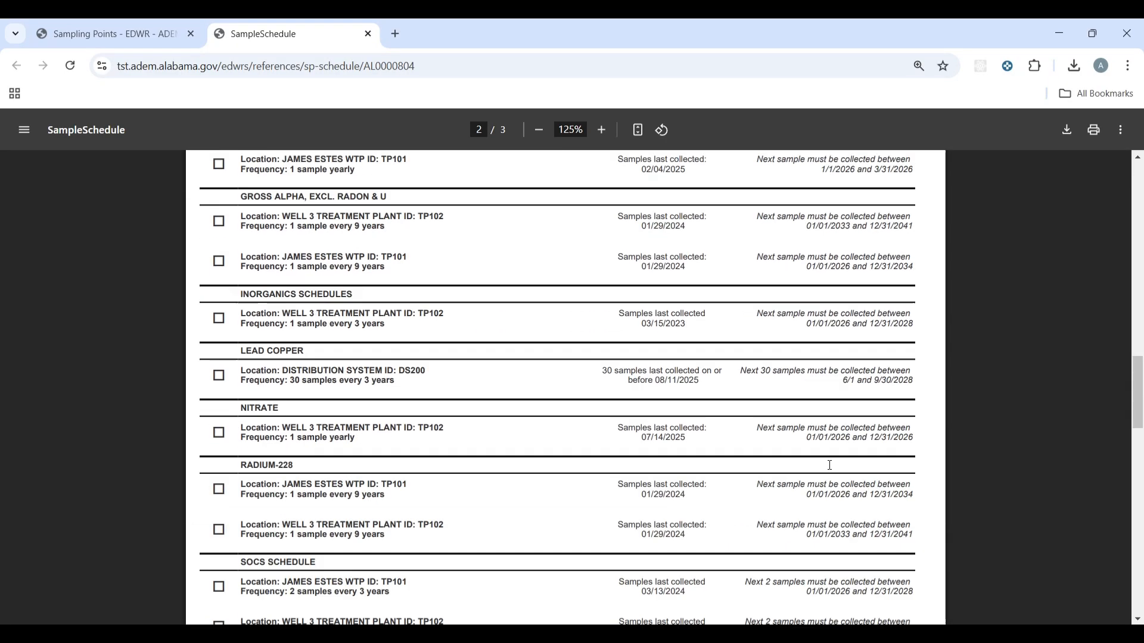
pyautogui.scroll(-5, 829, 465)
pyautogui.scroll(15, 876, 437)
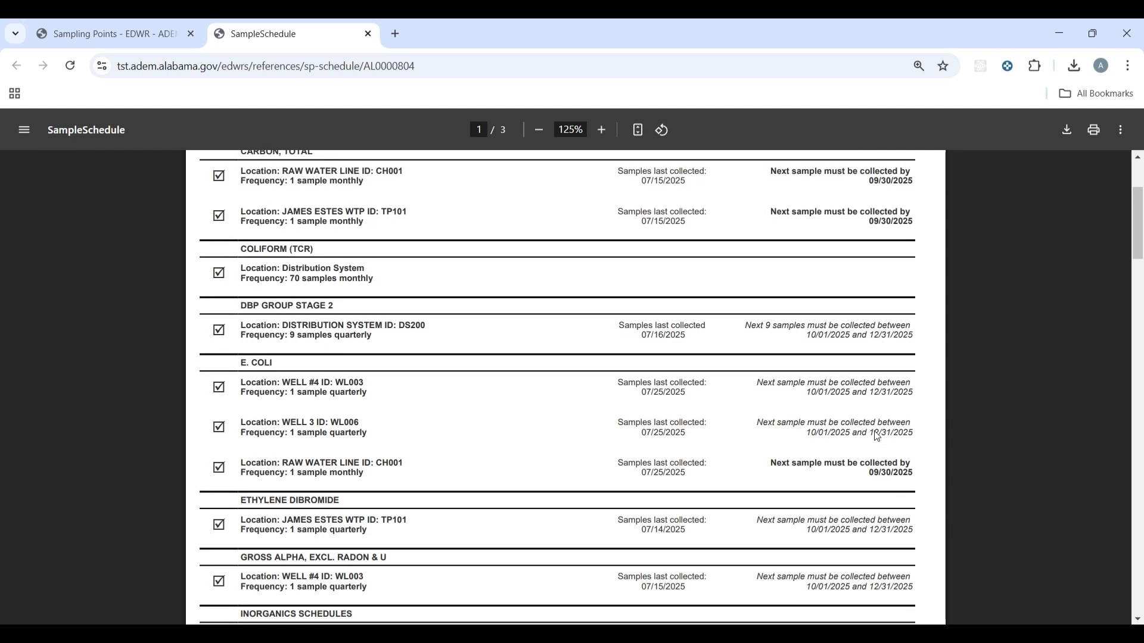
pyautogui.scroll(3, 880, 423)
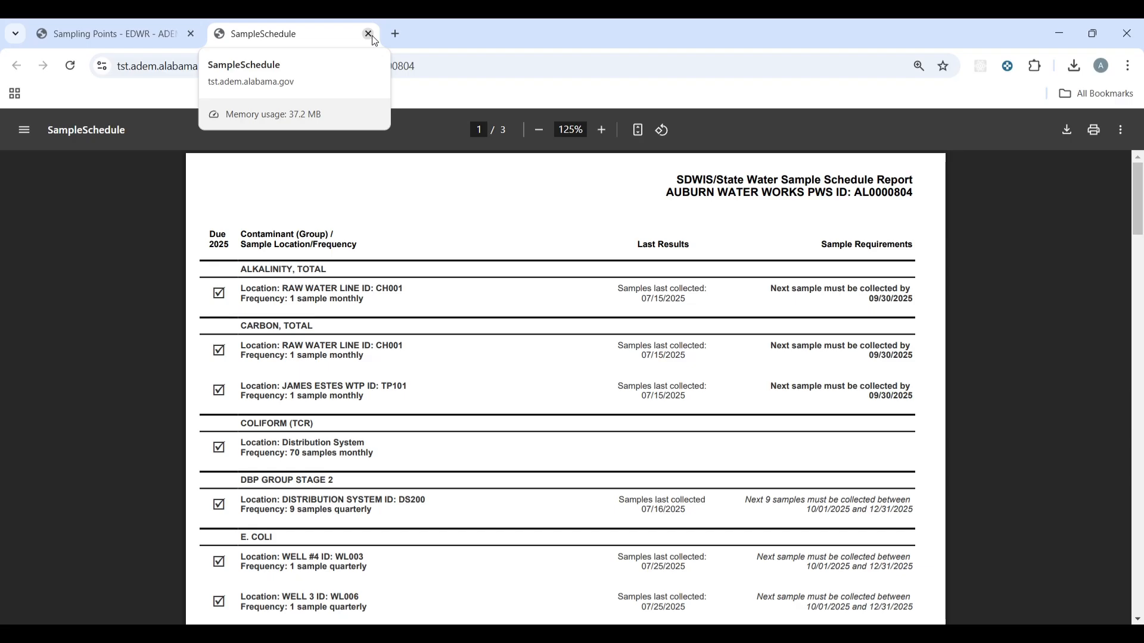
pyautogui.click(368, 34)
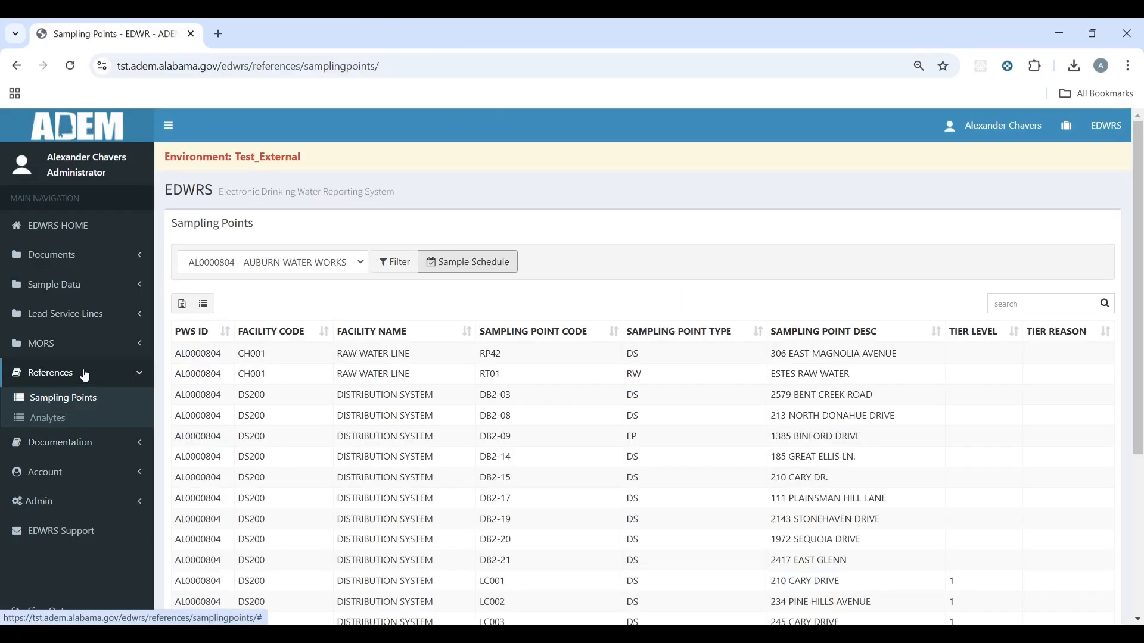
# Step: Open the Analytes reference list, filter it to the CHLORITE group, and review the four method entries
pyautogui.click(48, 420)
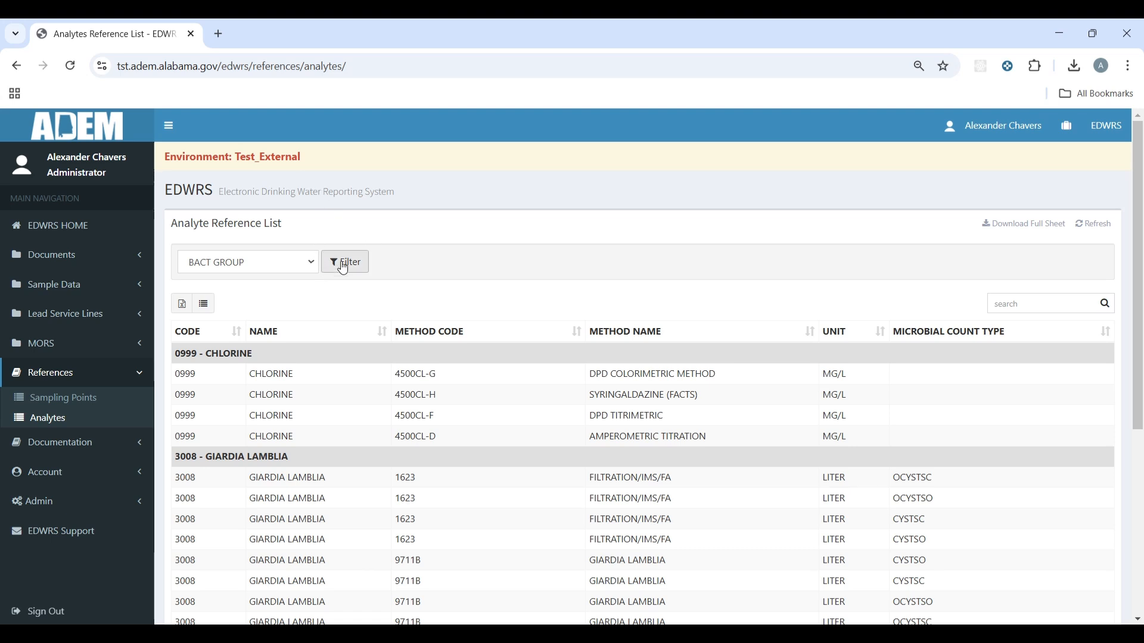
pyautogui.click(302, 269)
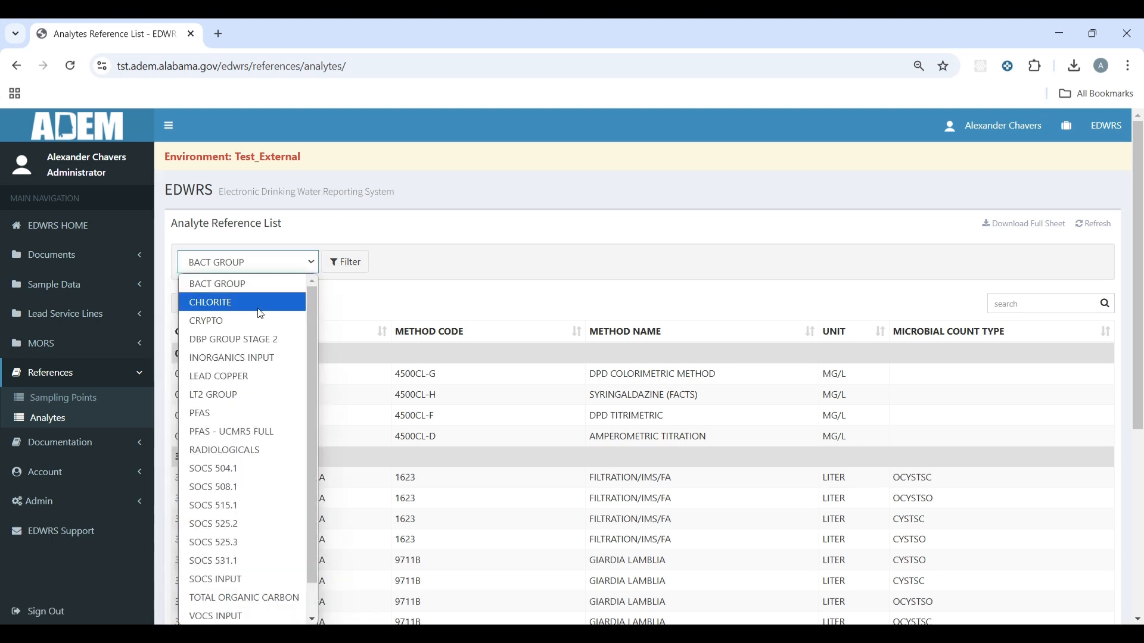
pyautogui.click(241, 300)
pyautogui.click(345, 262)
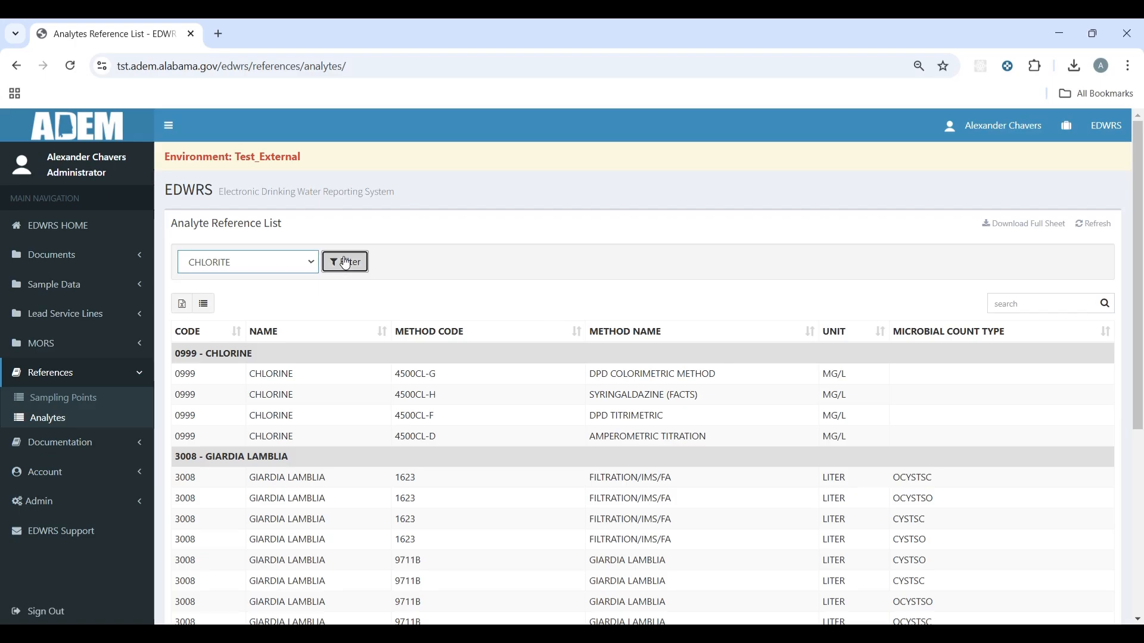
pyautogui.scroll(-3, 632, 309)
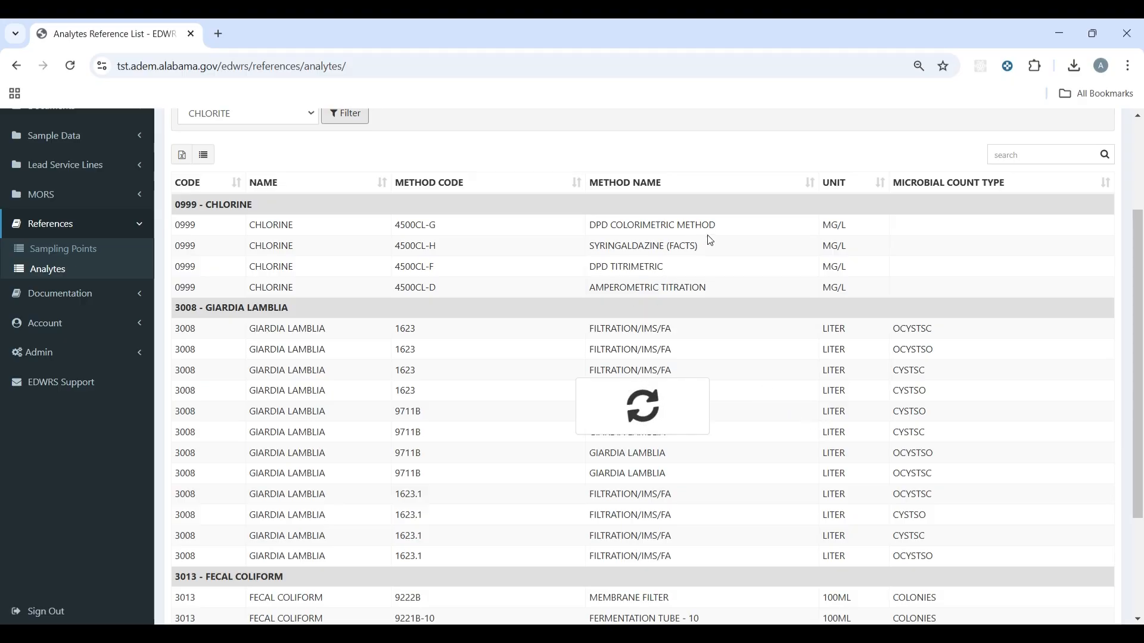
pyautogui.scroll(-3, 856, 267)
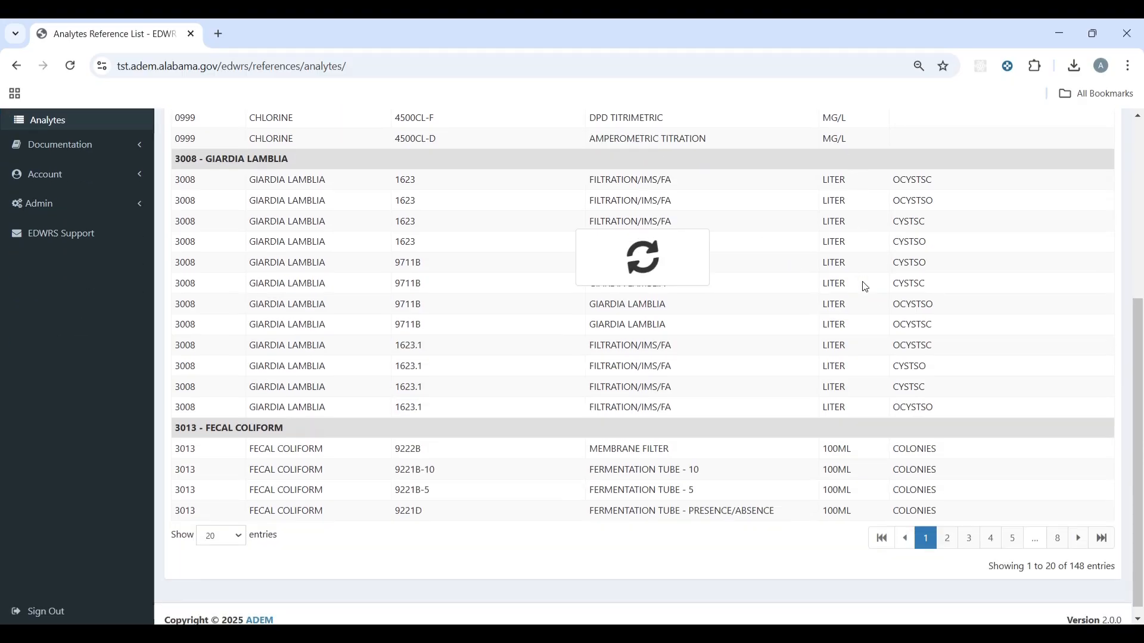
pyautogui.scroll(4, 846, 357)
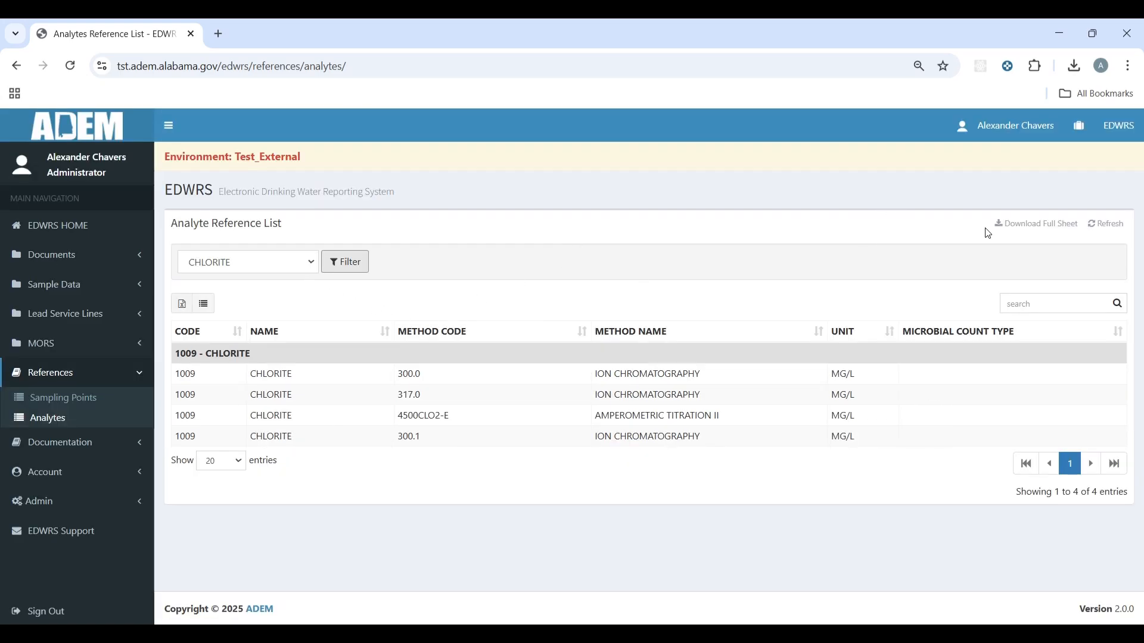
# Step: Open the full analyte sheet as a PDF and scroll through it
pyautogui.click(1044, 226)
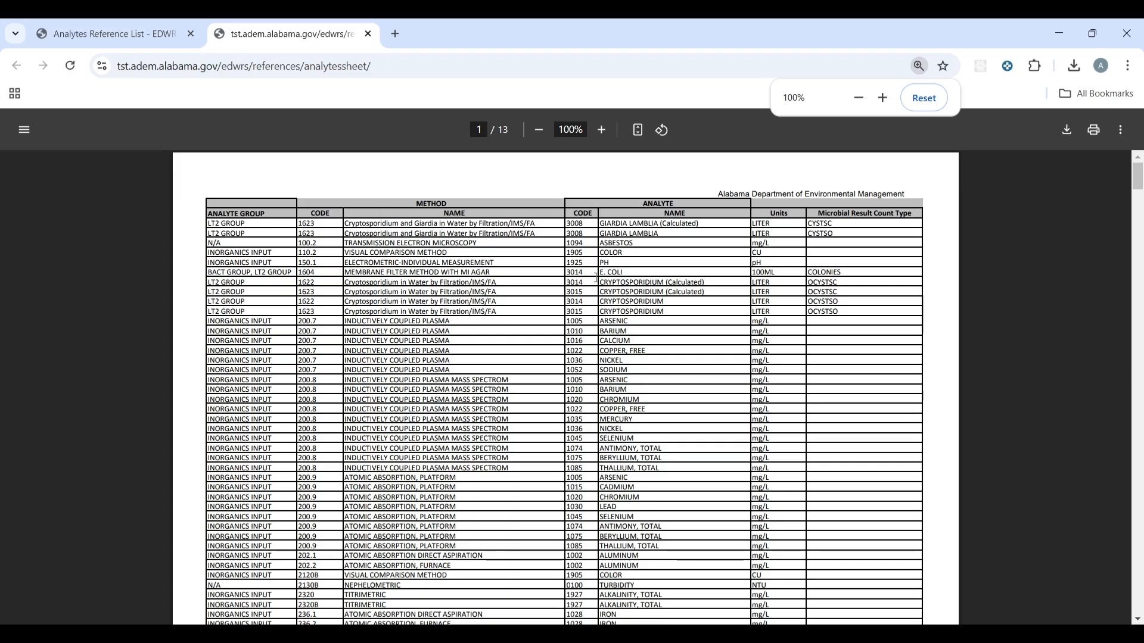
pyautogui.scroll(-20, 596, 277)
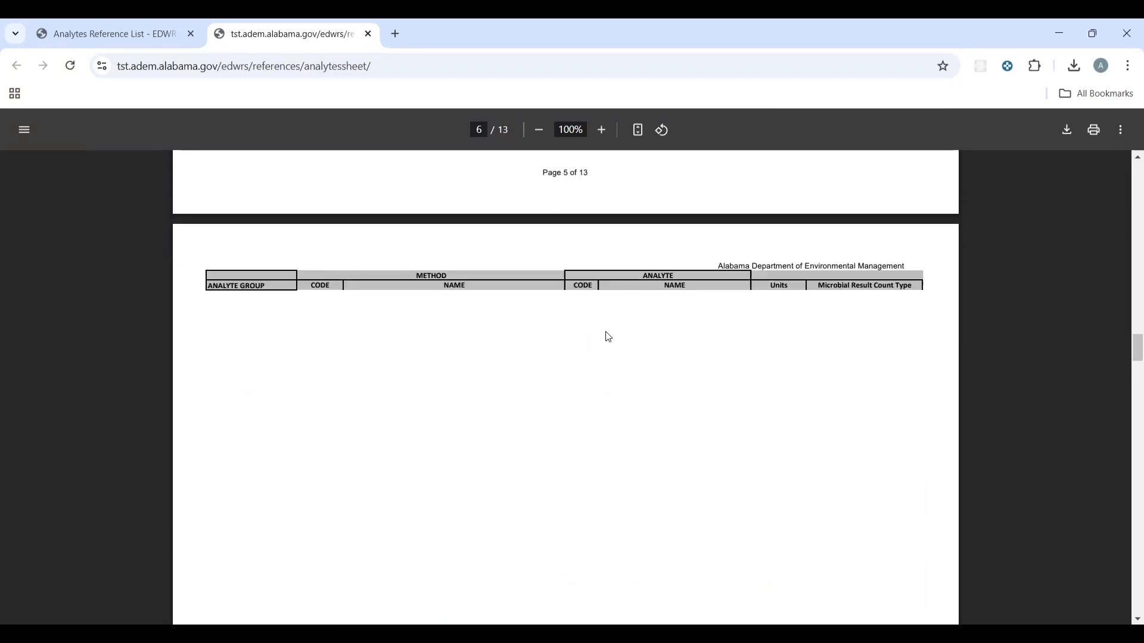
pyautogui.scroll(-10, 608, 337)
# Step: Back on the analyte list, refresh it and switch the sidebar from References to Documentation
pyautogui.click(138, 28)
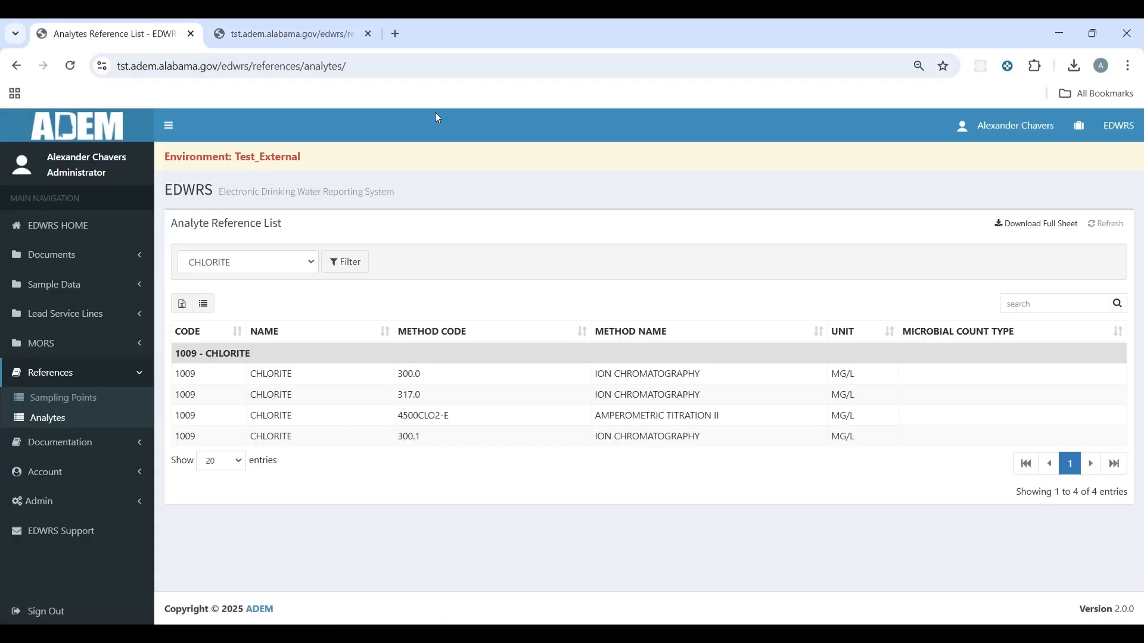
pyautogui.click(1118, 233)
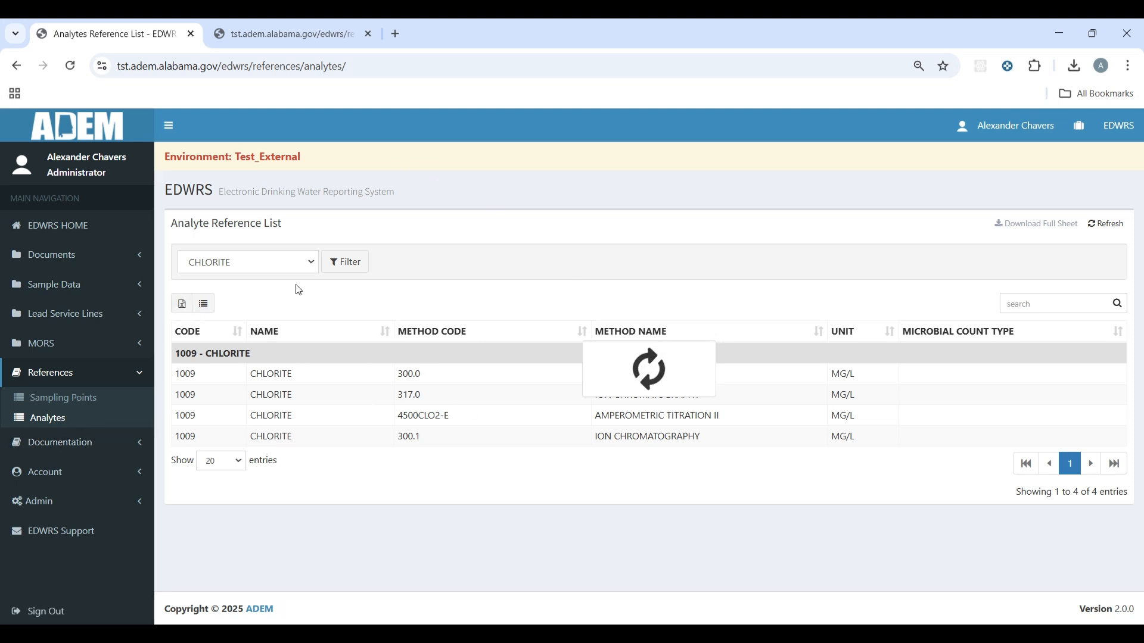
pyautogui.click(125, 377)
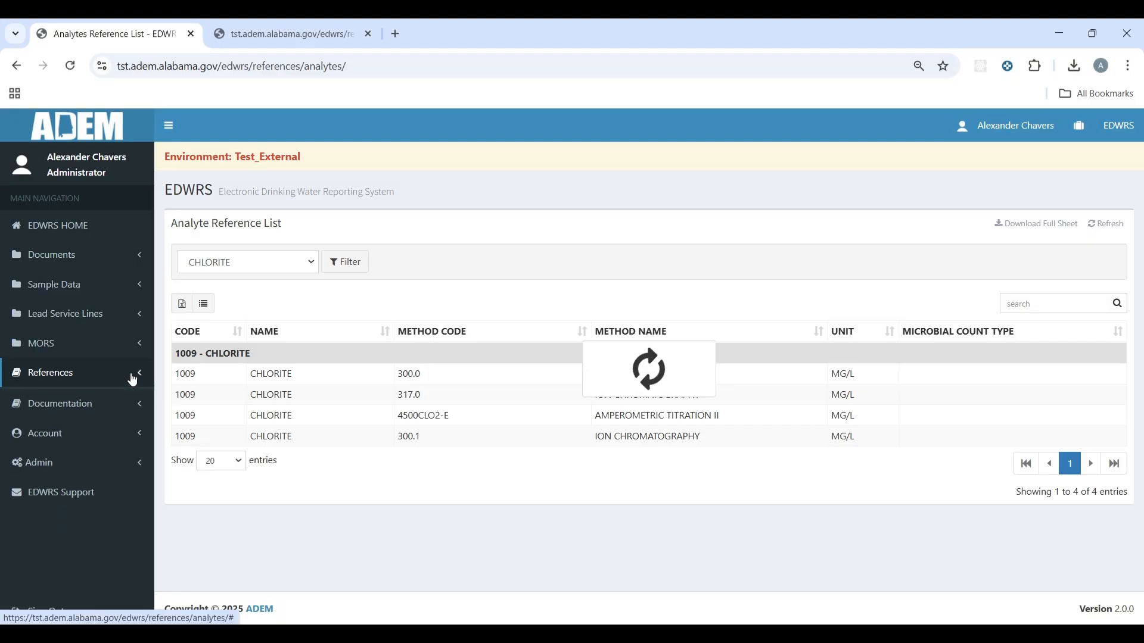
pyautogui.click(138, 414)
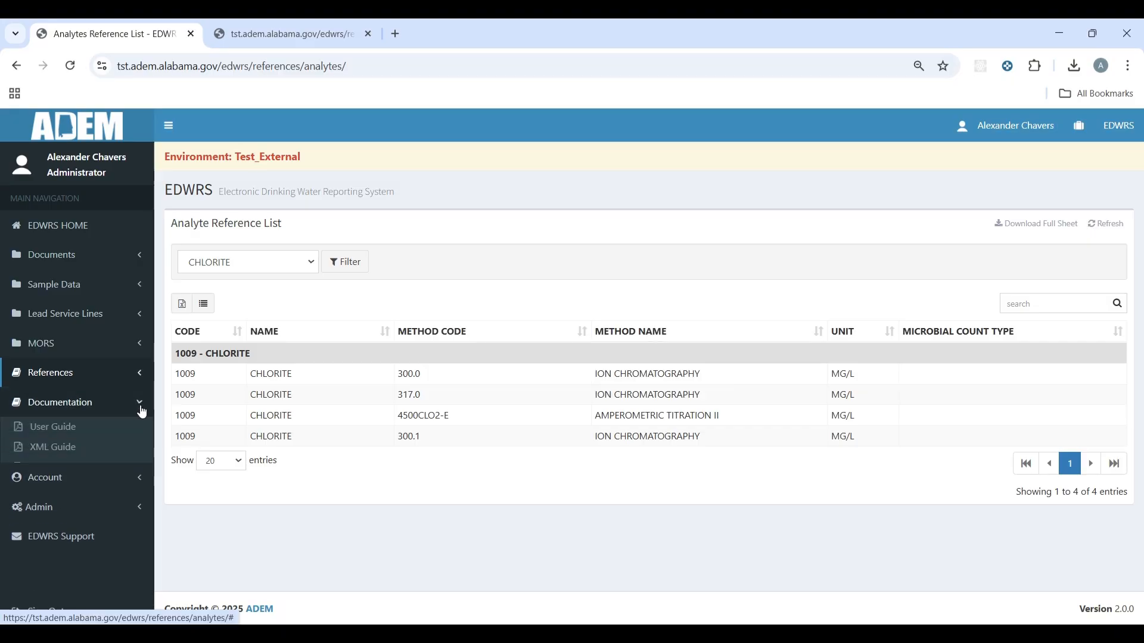
# Step: Read through the EDWRS User Guide, then return to the analyte list
pyautogui.click(58, 427)
pyautogui.scroll(-20, 626, 366)
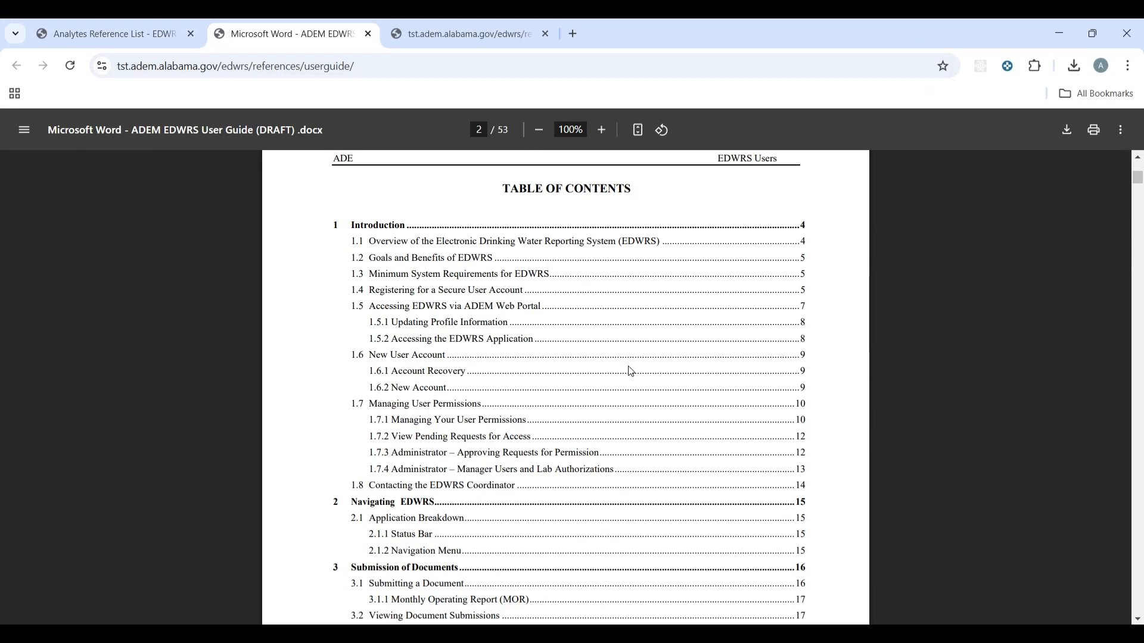
pyautogui.scroll(-20, 633, 380)
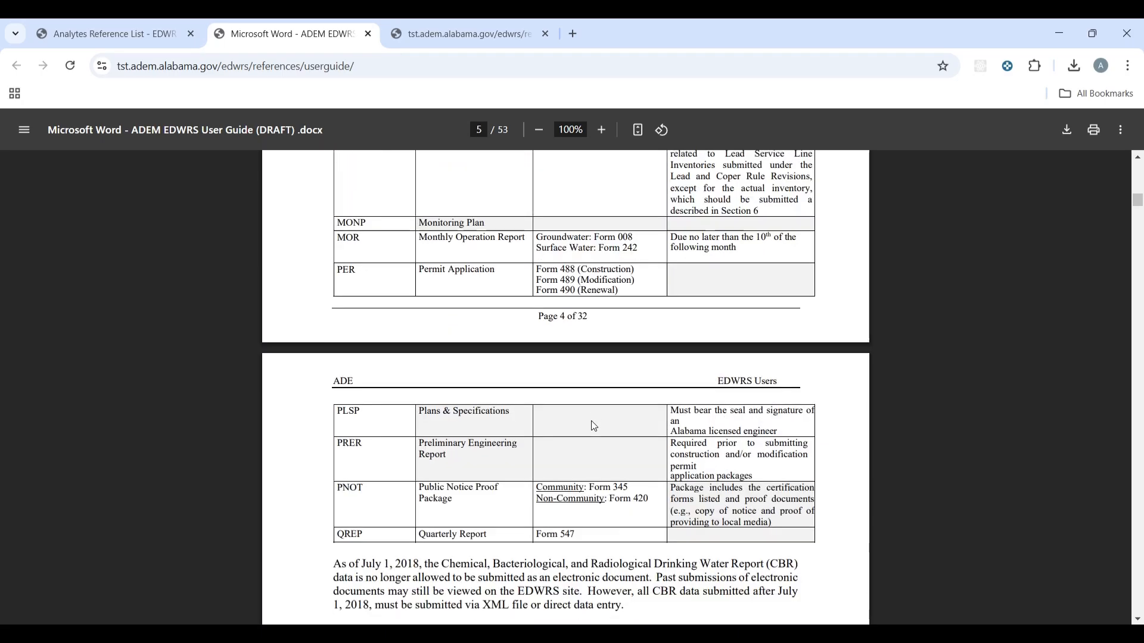
pyautogui.scroll(-15, 597, 424)
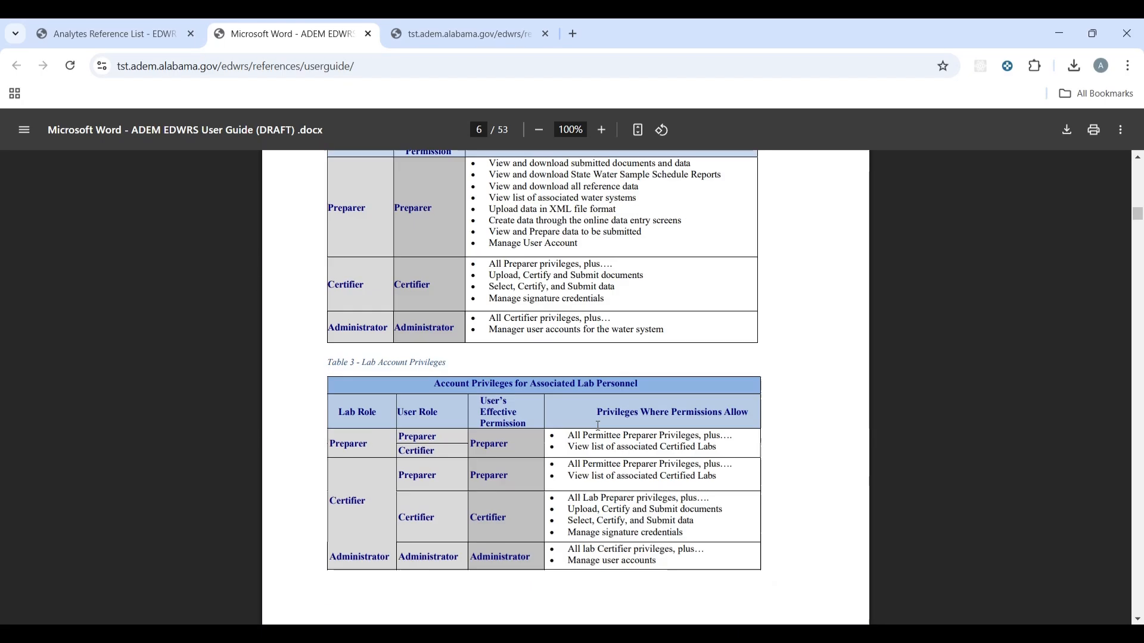
pyautogui.scroll(-6, 614, 401)
pyautogui.scroll(9, 588, 481)
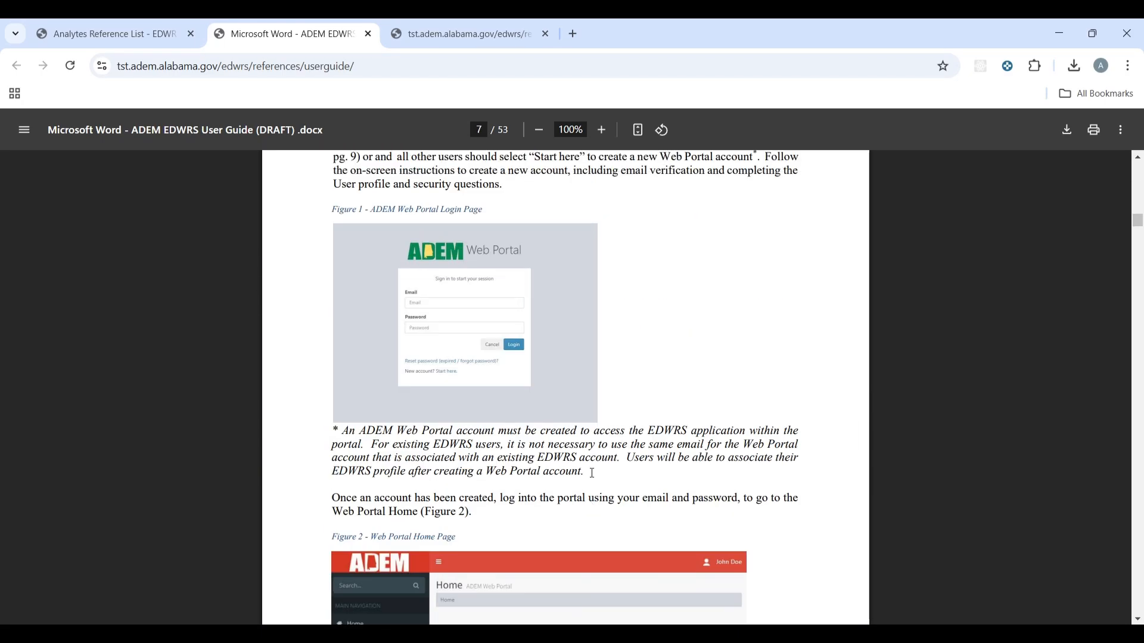
pyautogui.click(132, 27)
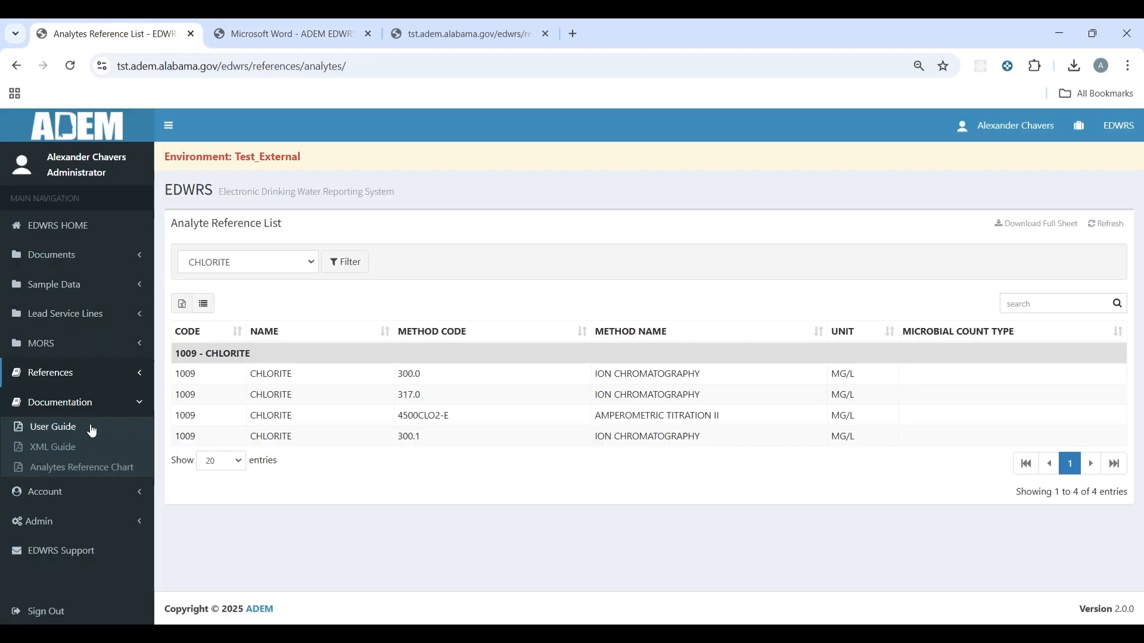
# Step: Read through the XML Guide, then close it, the User Guide and the analyte sheet PDF
pyautogui.click(36, 448)
pyautogui.scroll(-20, 492, 360)
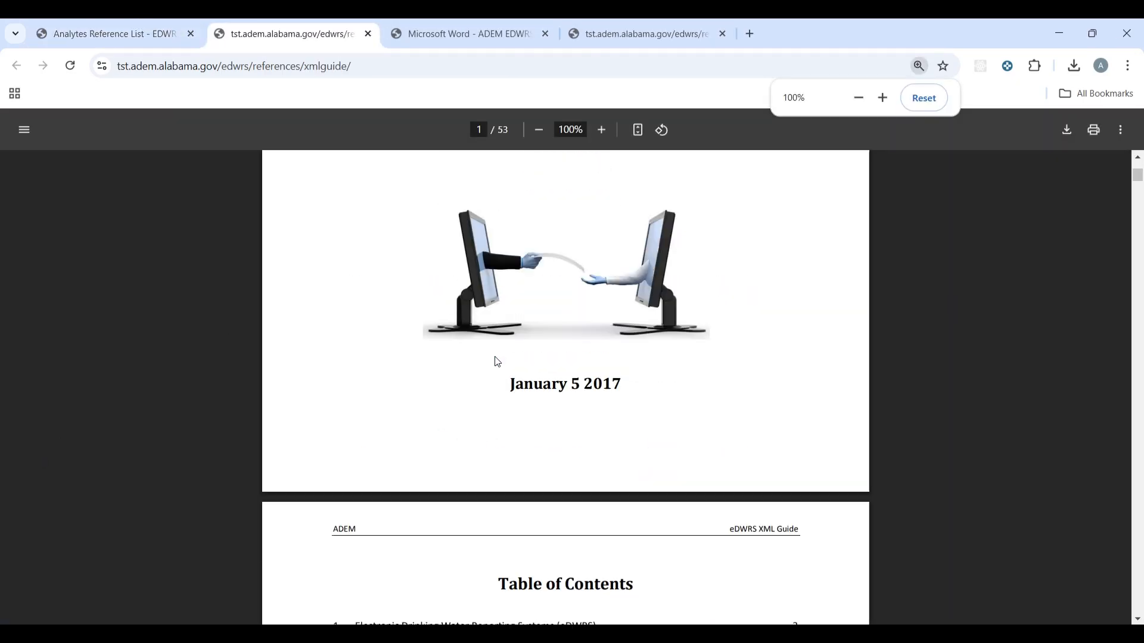
pyautogui.scroll(-5, 503, 377)
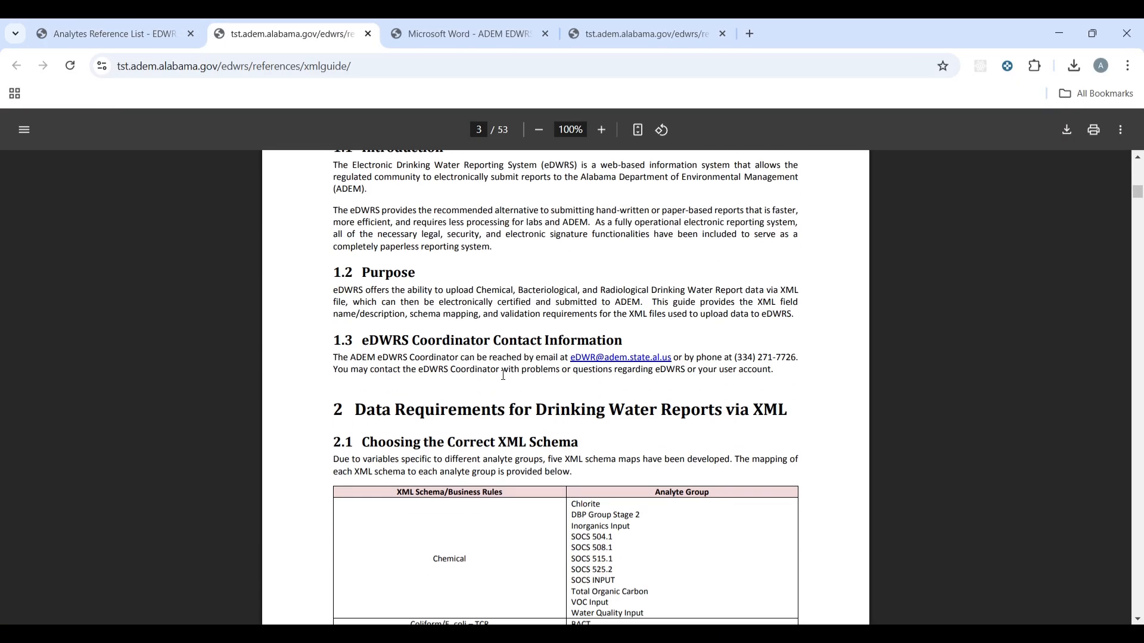
pyautogui.scroll(-6, 504, 376)
pyautogui.scroll(-20, 507, 388)
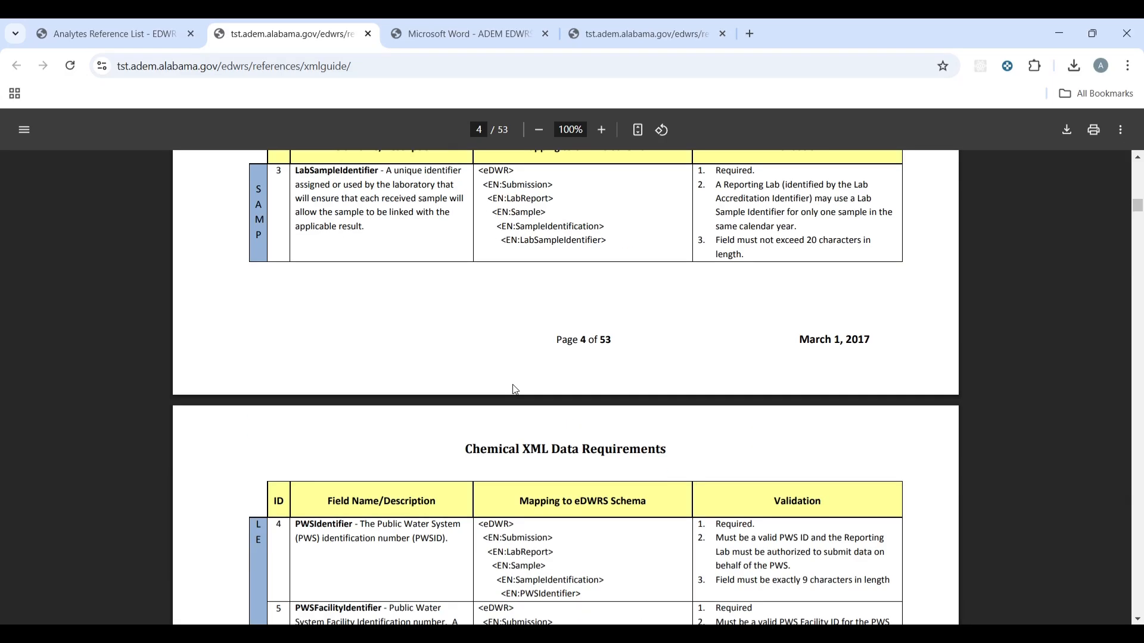
pyautogui.scroll(-20, 506, 391)
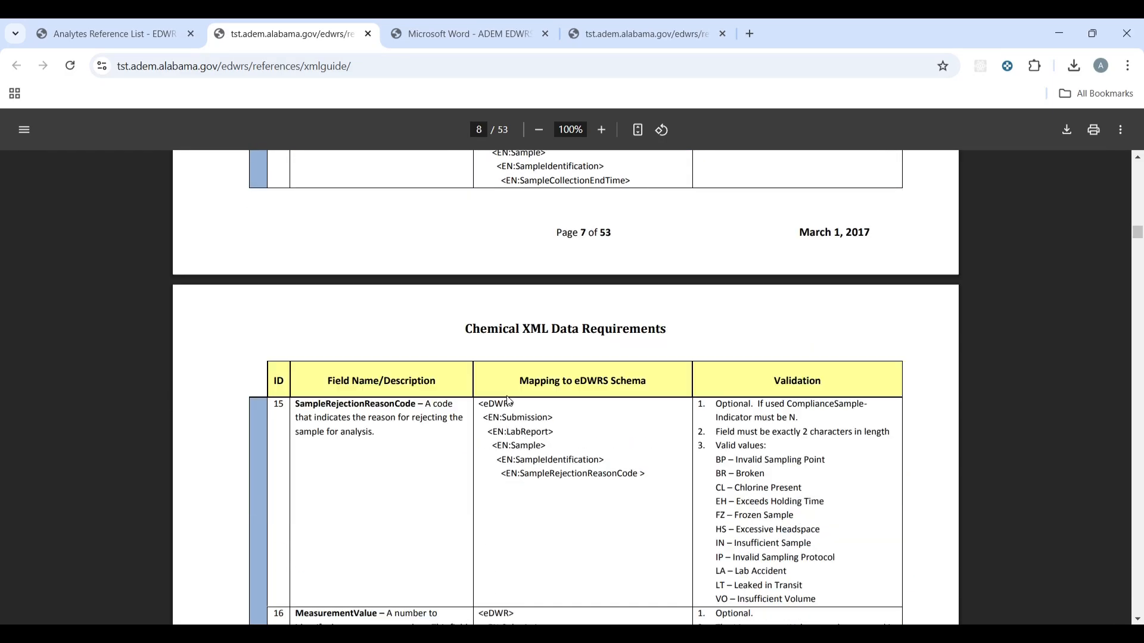
pyautogui.scroll(-1, 510, 379)
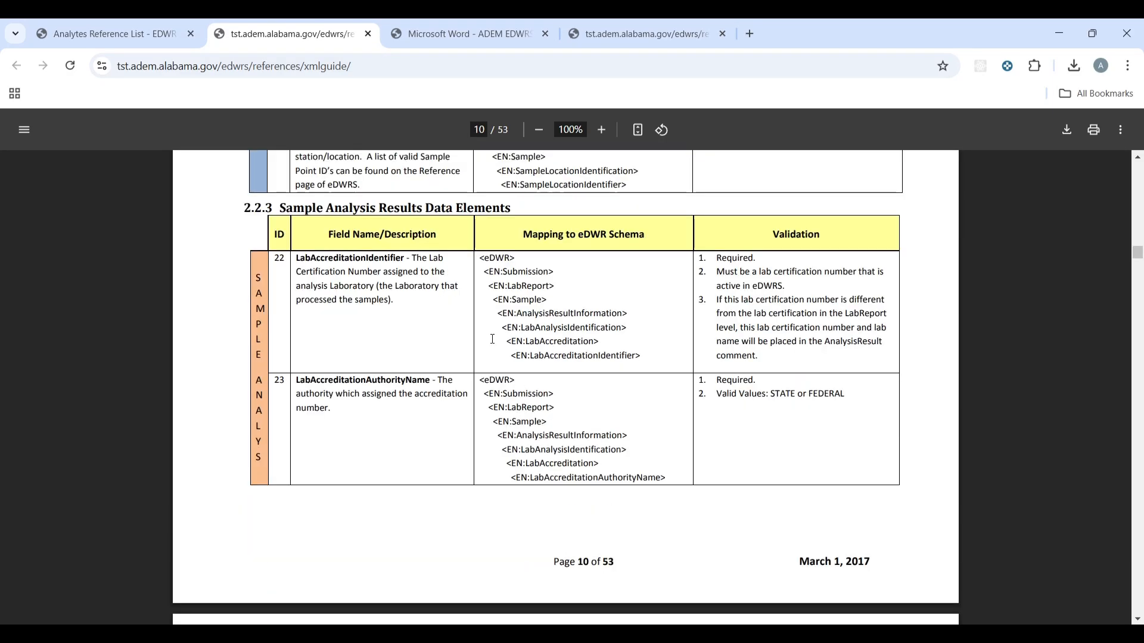
pyautogui.click(367, 34)
pyautogui.click(365, 34)
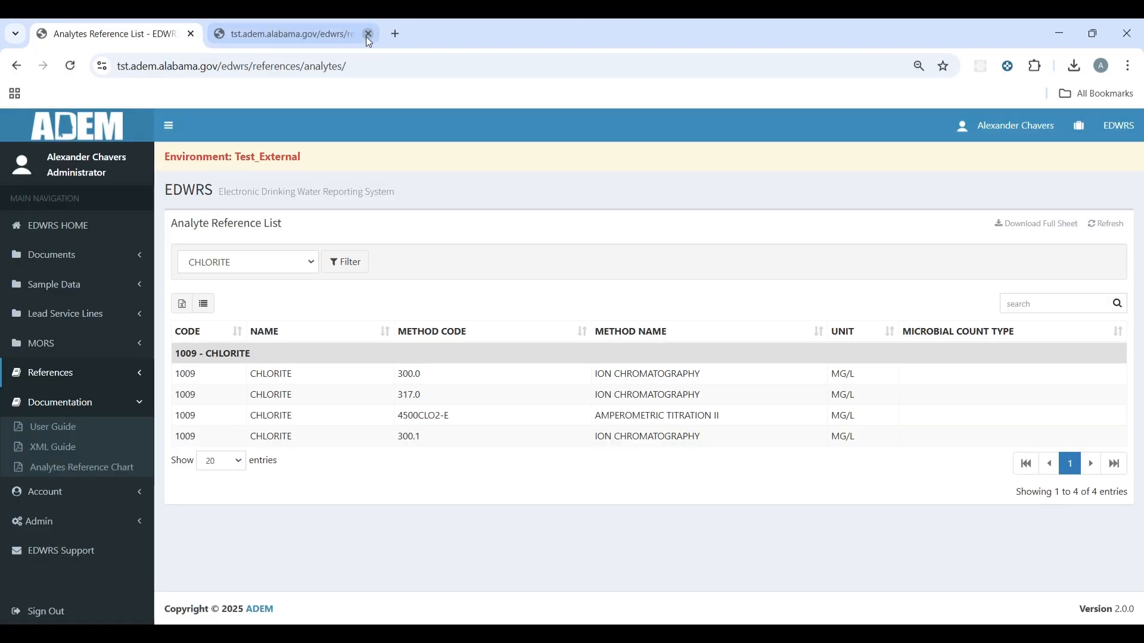
pyautogui.click(366, 34)
# Step: View the Analytes Reference Chart PDF, then return to the CHLORITE analyte list
pyautogui.click(108, 463)
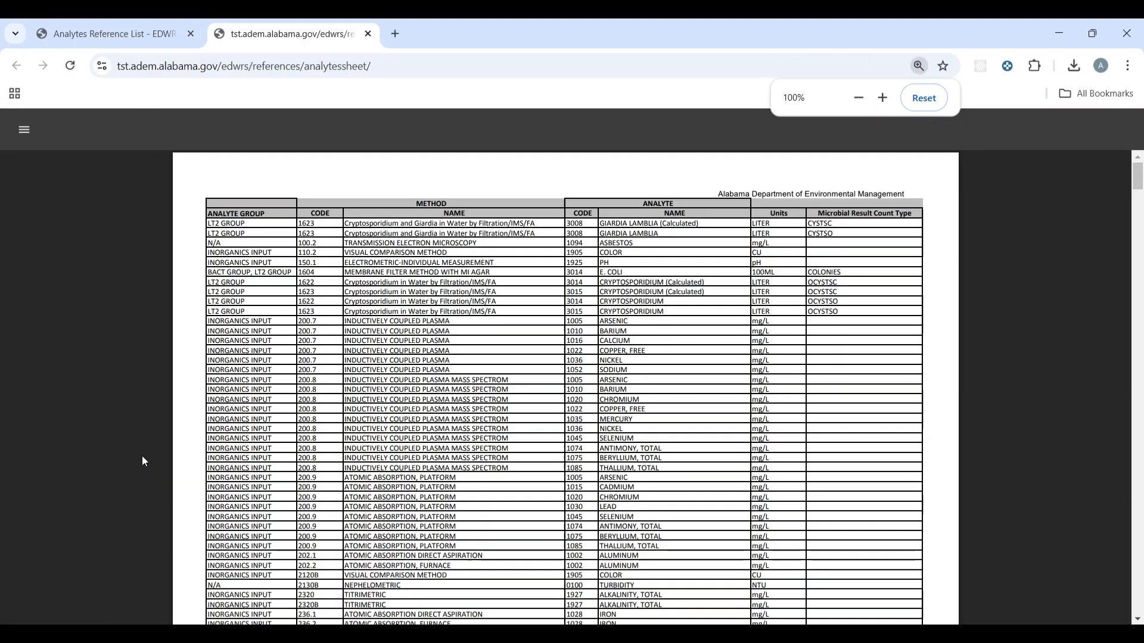
pyautogui.scroll(-20, 576, 389)
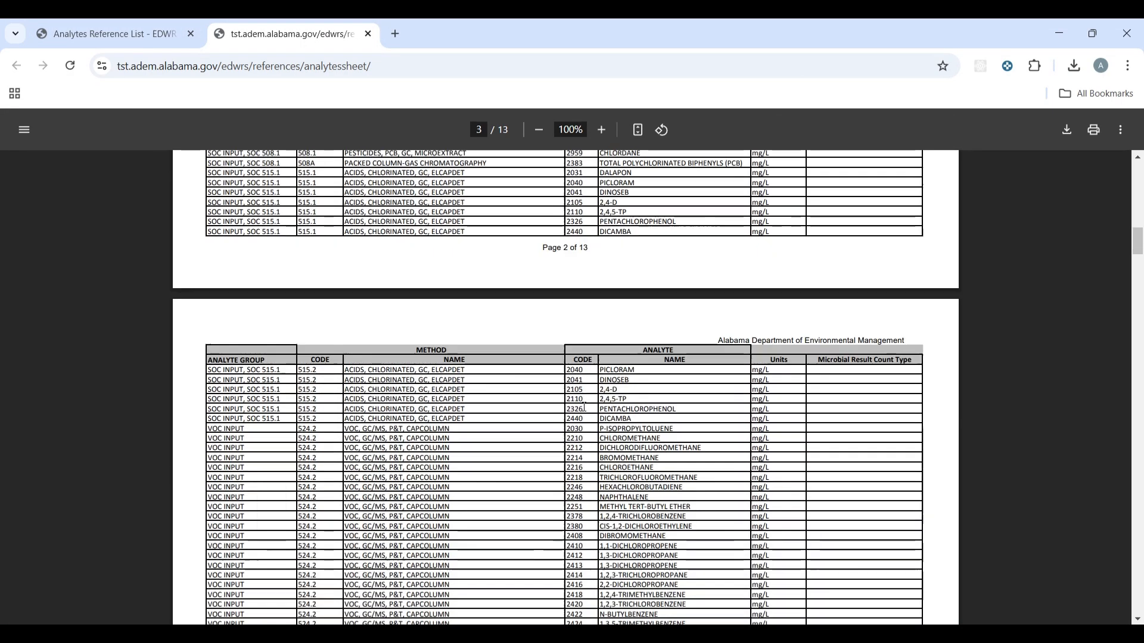
pyautogui.scroll(-12, 582, 403)
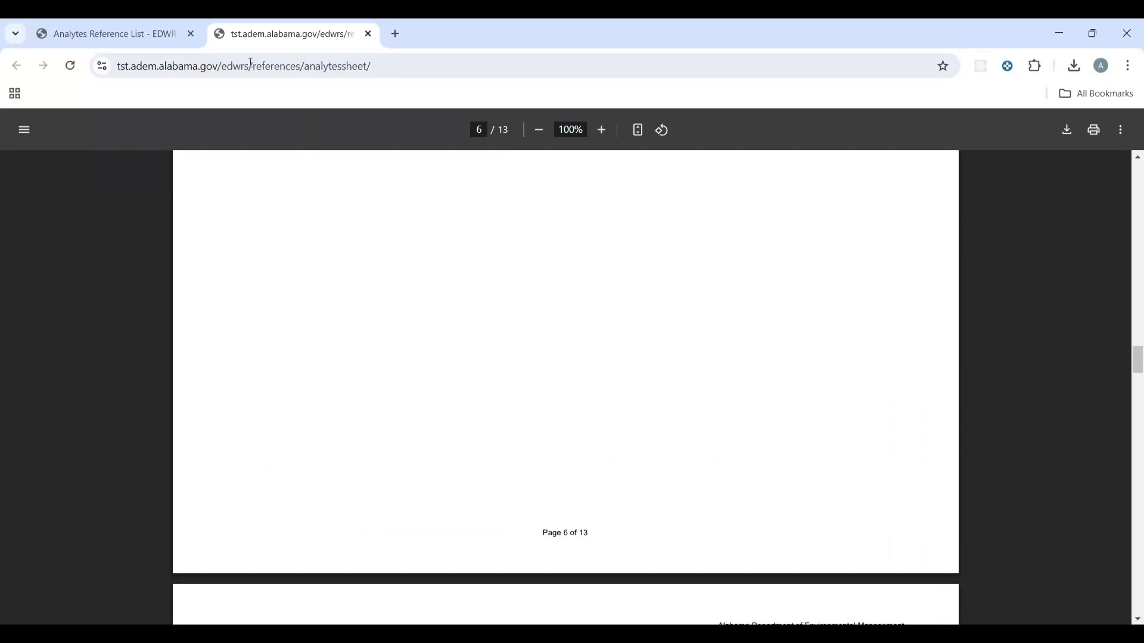
pyautogui.click(107, 34)
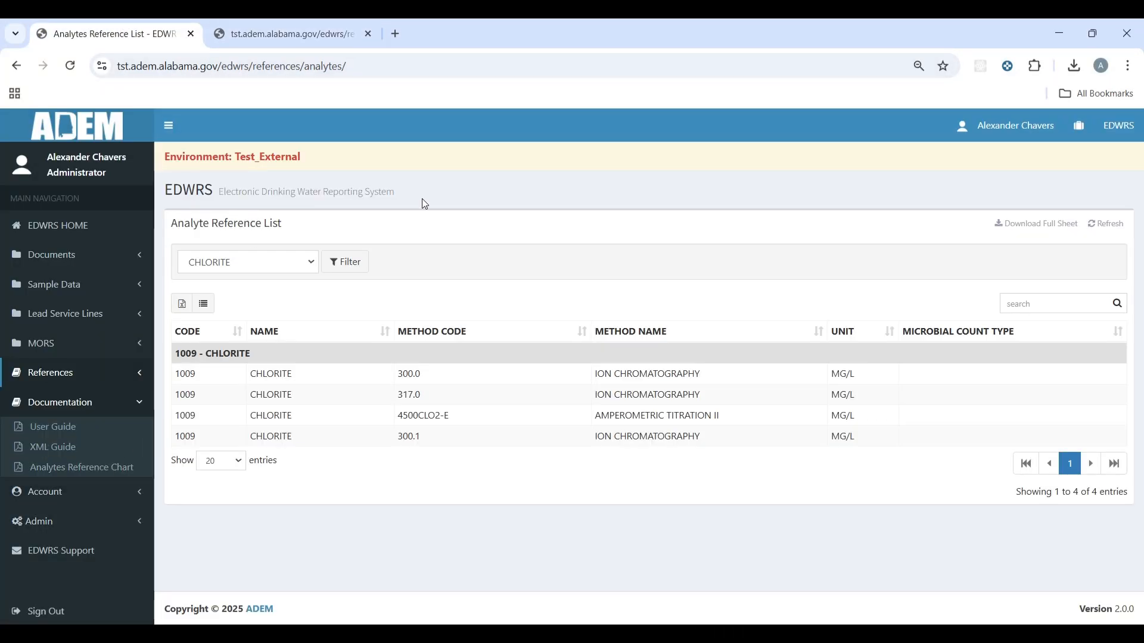